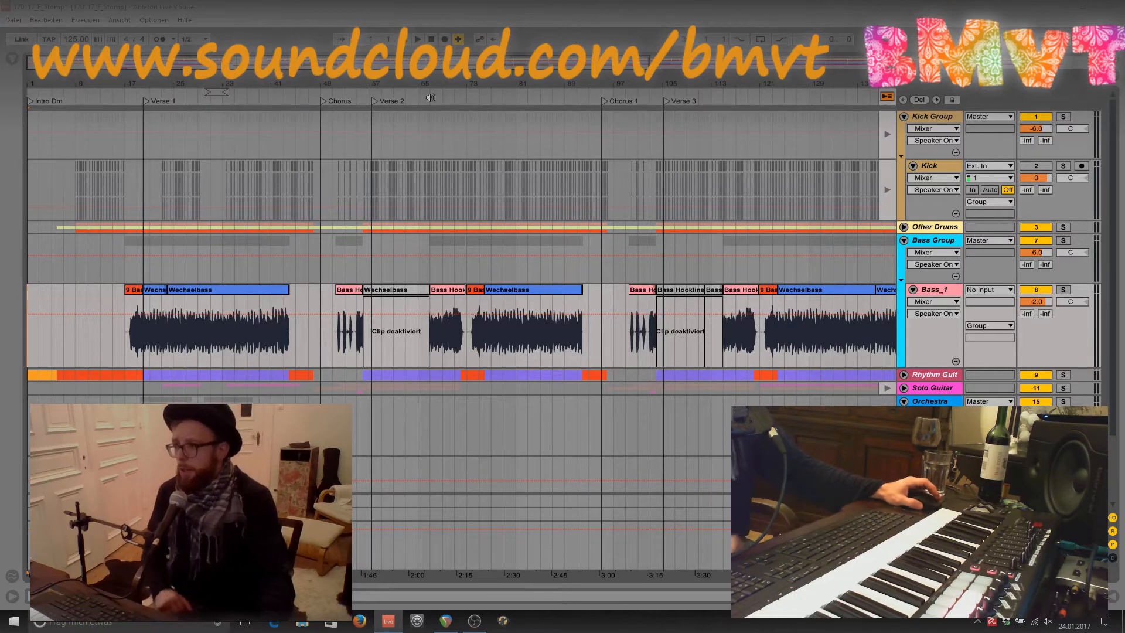
Play the arrangement from the Chorus marker before Verse 2.
left_click_drag(263, 83, 262, 59)
mouse_move(347, 83)
left_mouse_down()
mouse_move(348, 99)
mouse_move(347, 80)
left_mouse_up()
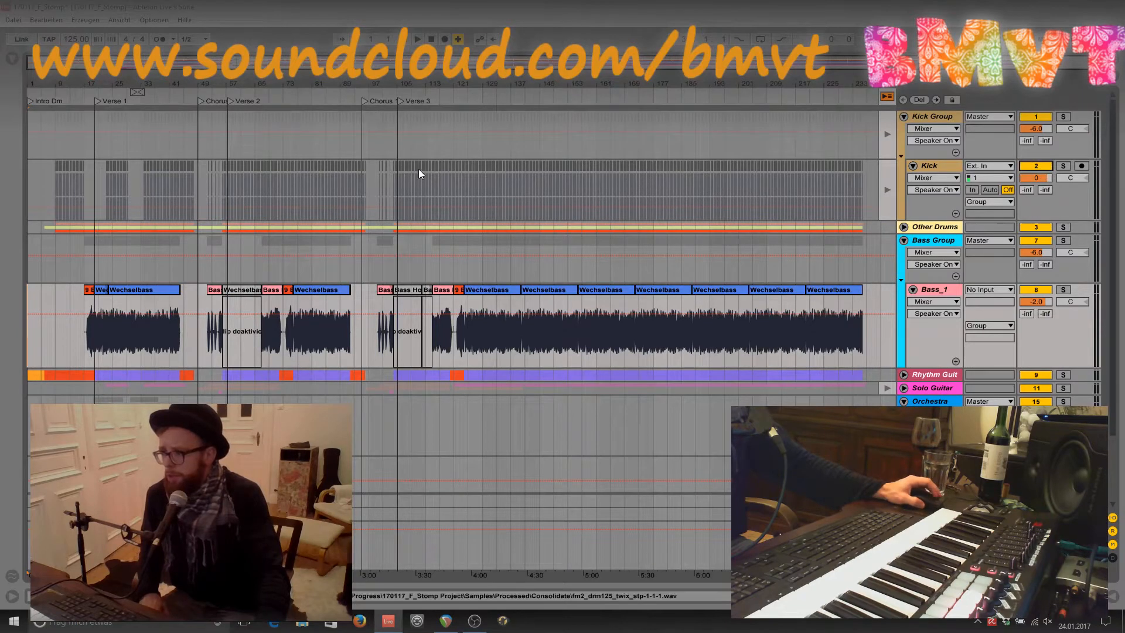
mouse_move(234, 83)
left_mouse_down()
mouse_move(365, 109)
mouse_move(349, 145)
left_mouse_up()
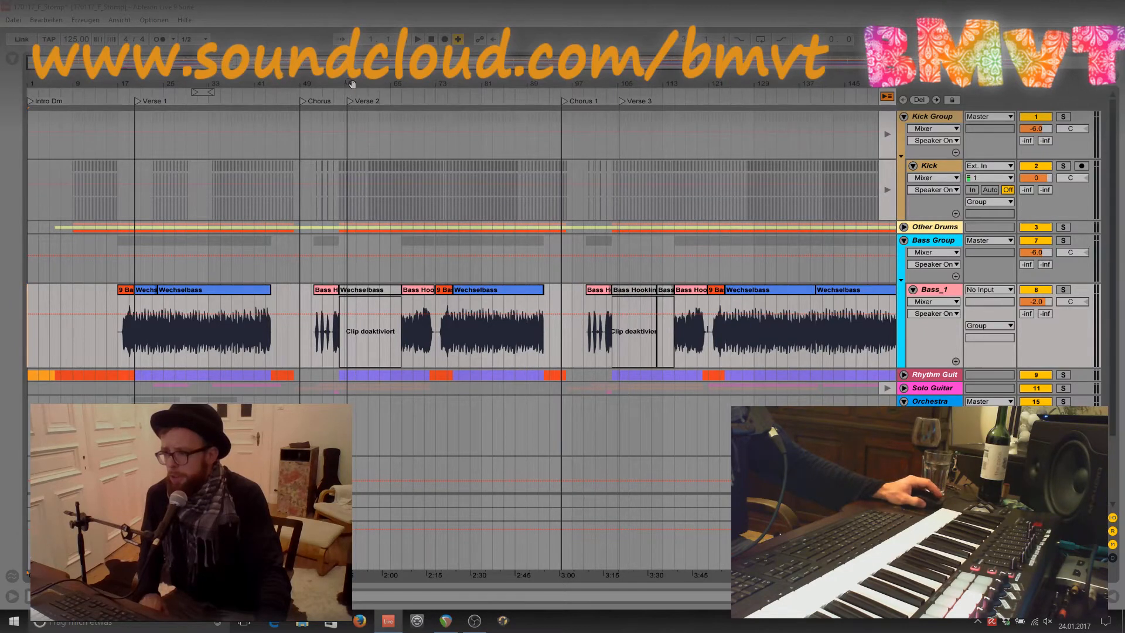
mouse_move(461, 83)
left_mouse_down()
mouse_move(518, 194)
mouse_move(545, 176)
left_mouse_up()
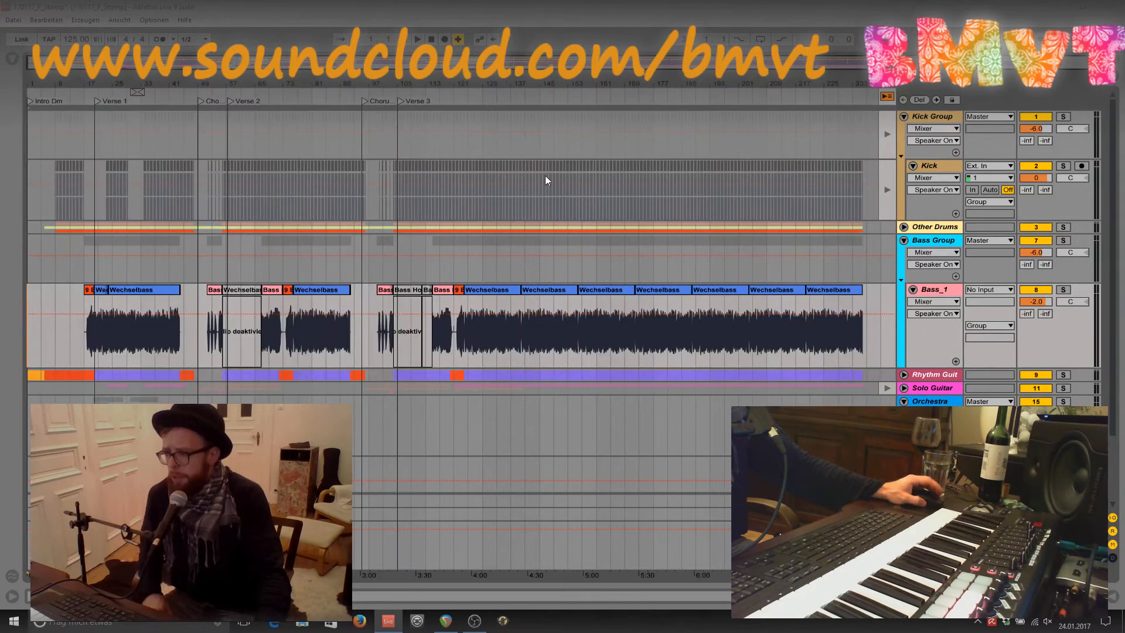
left_click(200, 149)
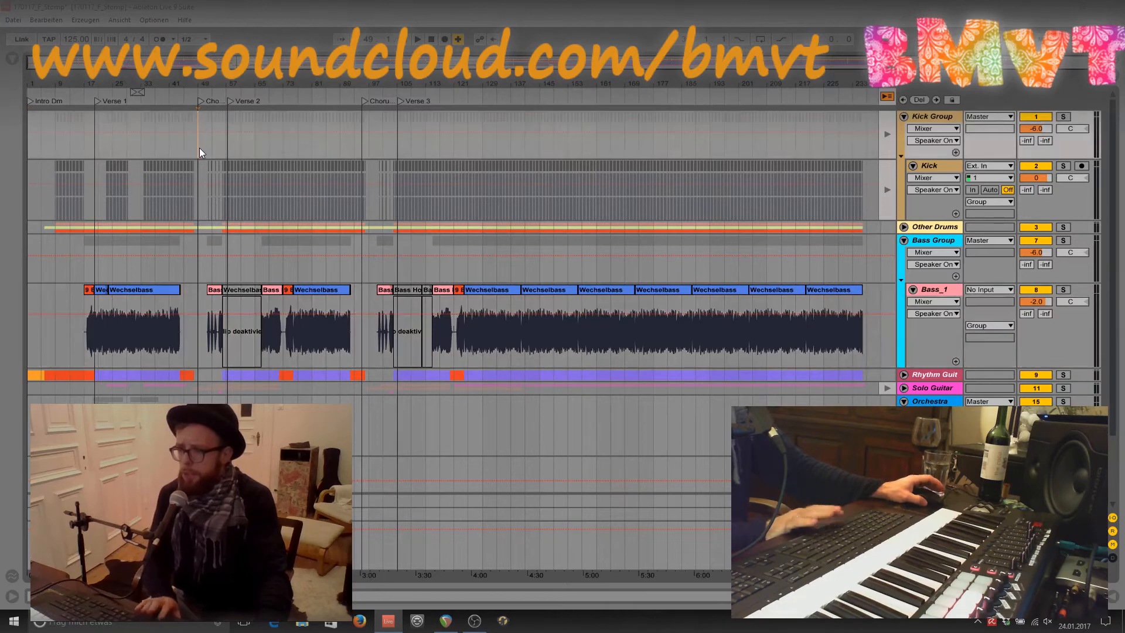
key("space")
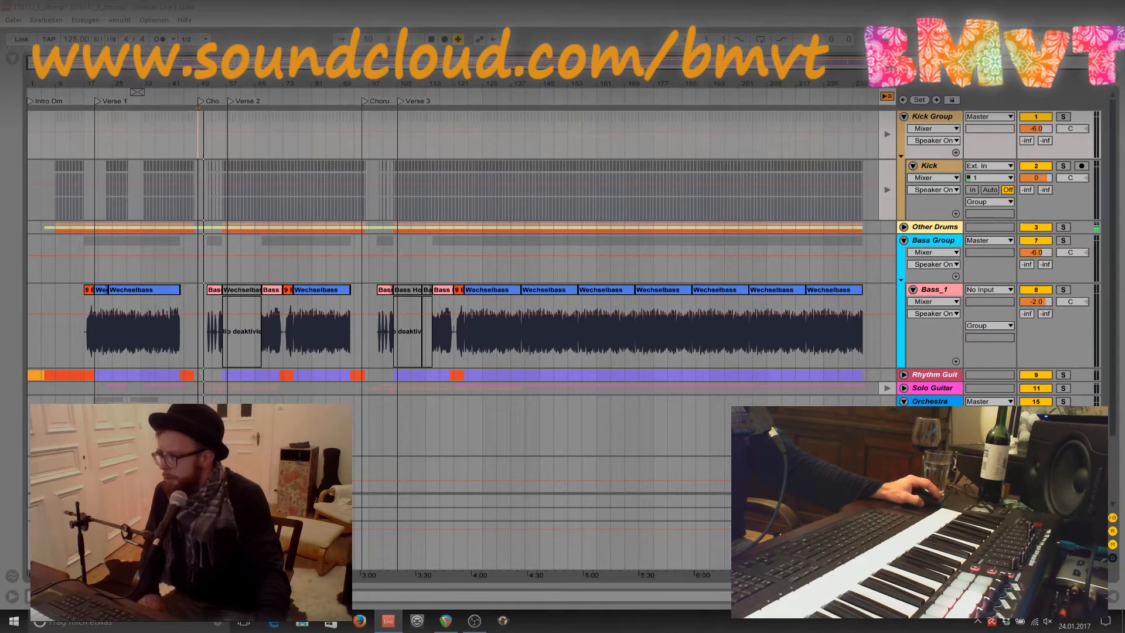
Expand the Solo Guitar group and return all tracks to arrangement playback.
scroll(877, 367, "down", 3)
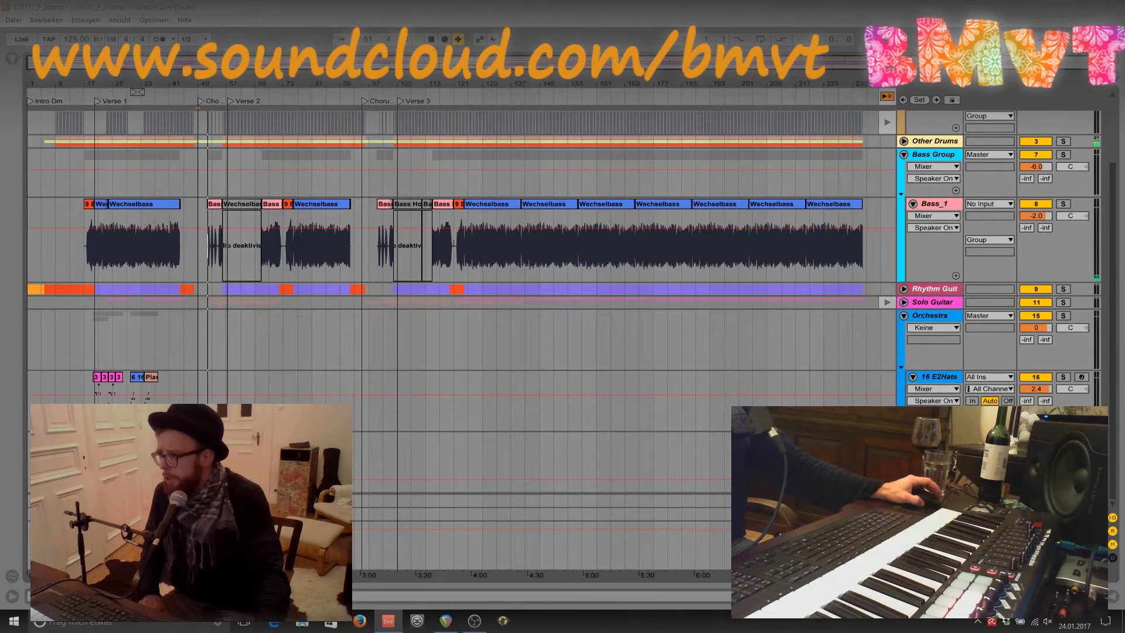
left_click(903, 302)
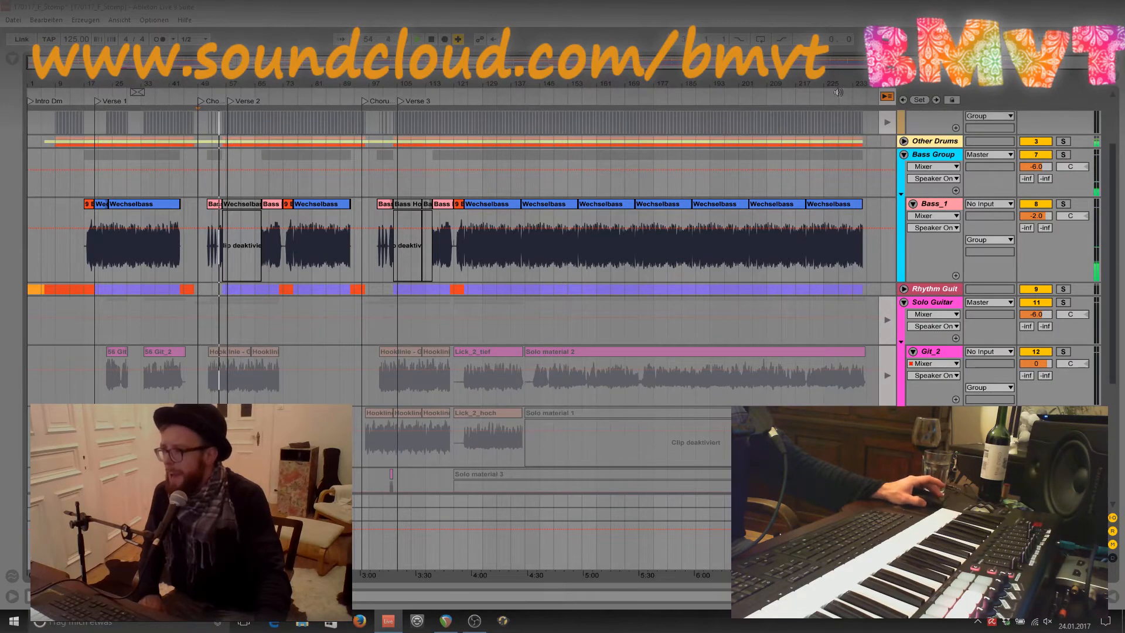
left_click(887, 96)
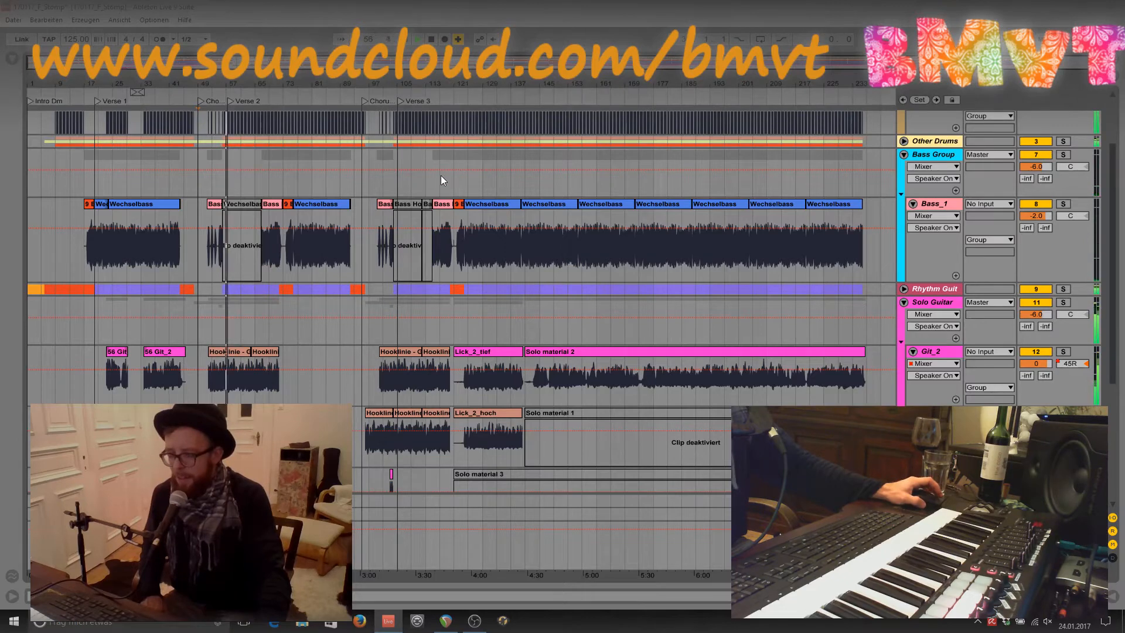
Loop the first four bars of the Wechselbass clip starting at bar 76 in Verse 2.
scroll(234, 178, "up", 3)
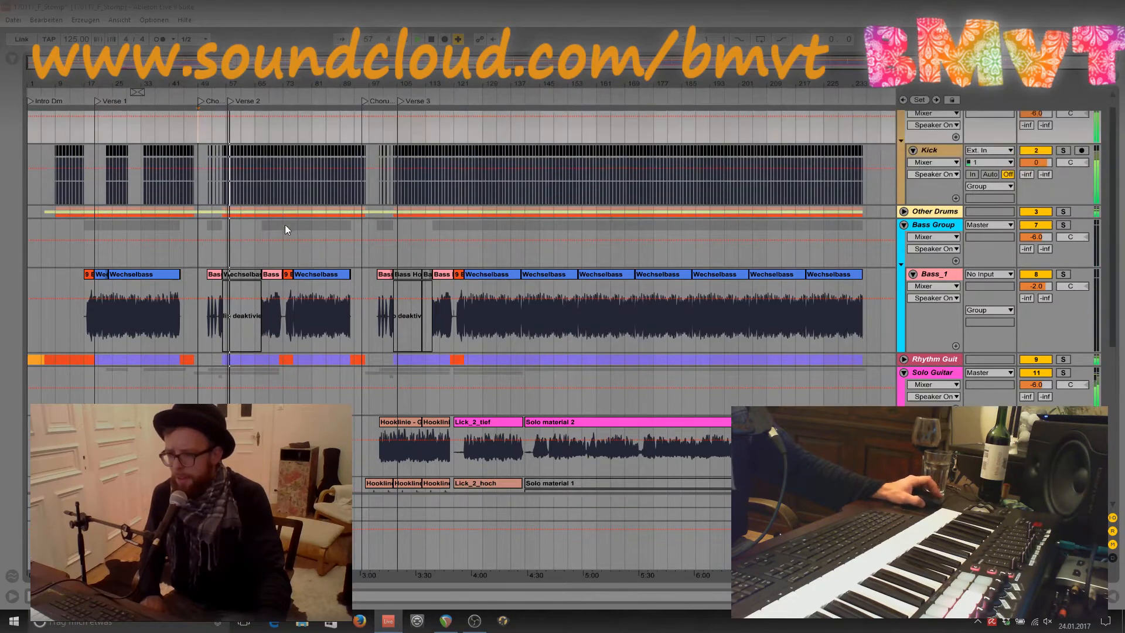
scroll(284, 229, "up", 1)
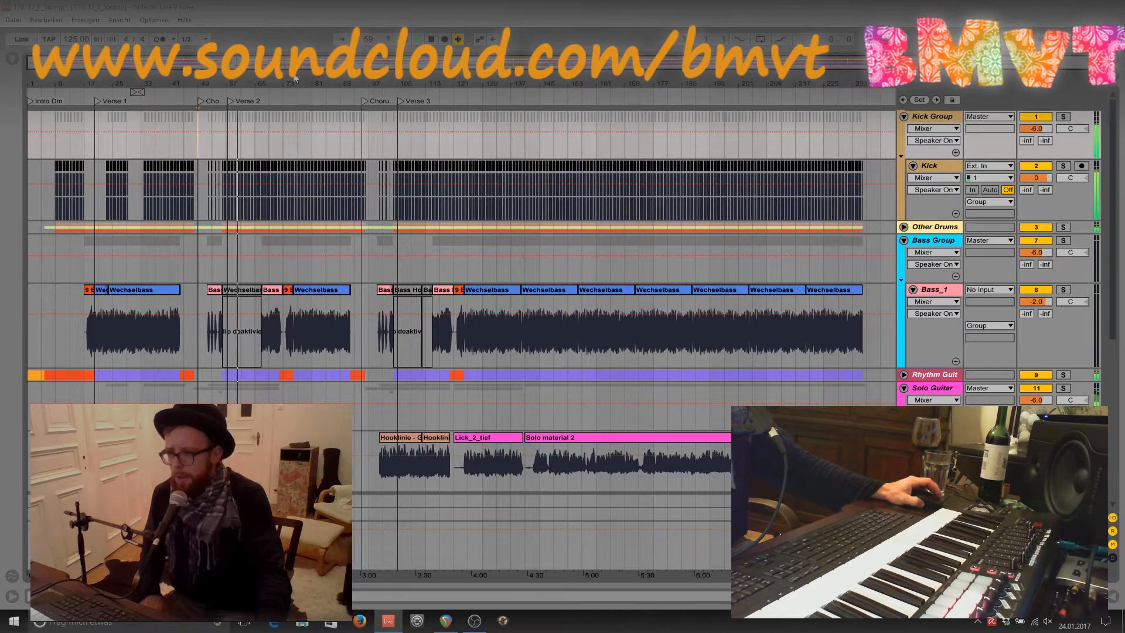
left_click_drag(295, 78, 294, 153)
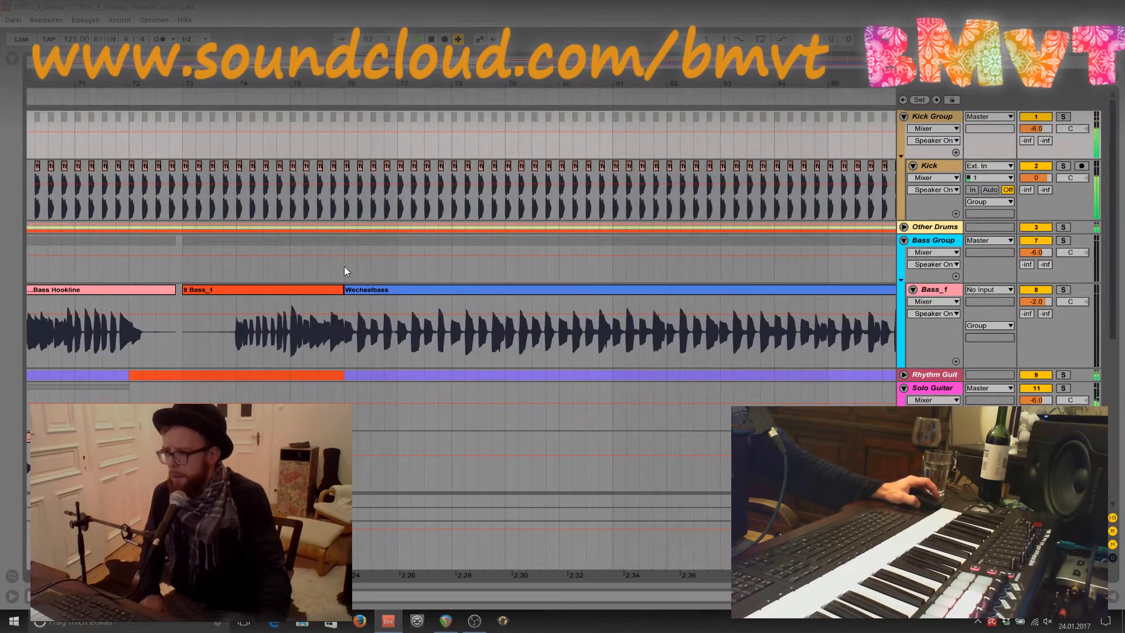
left_click_drag(344, 267, 560, 279)
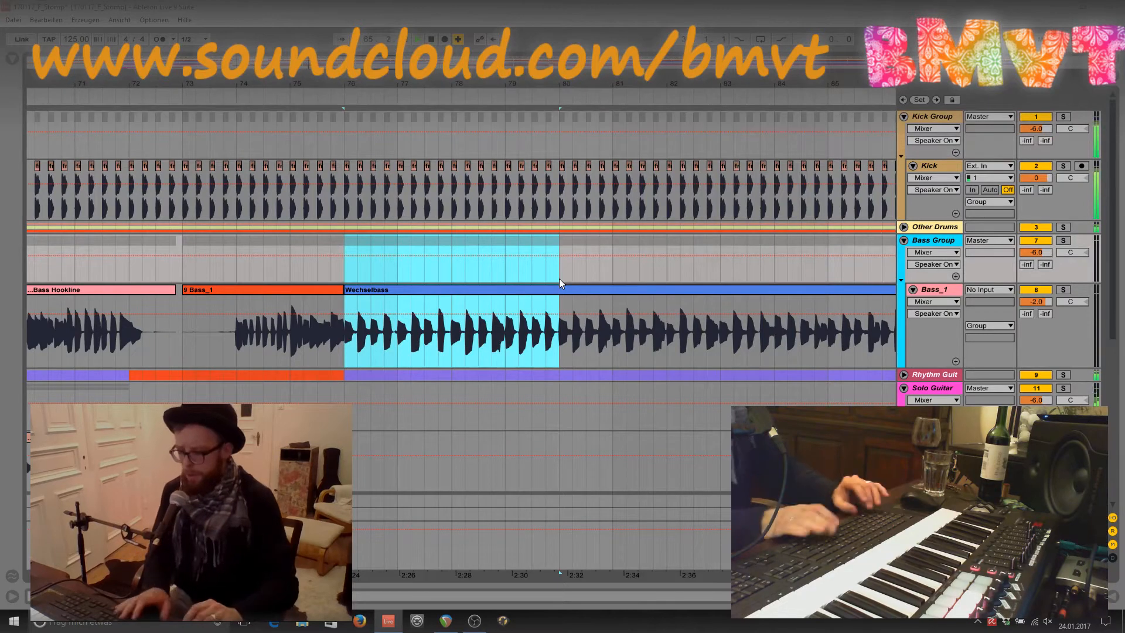
key("ctrl+l")
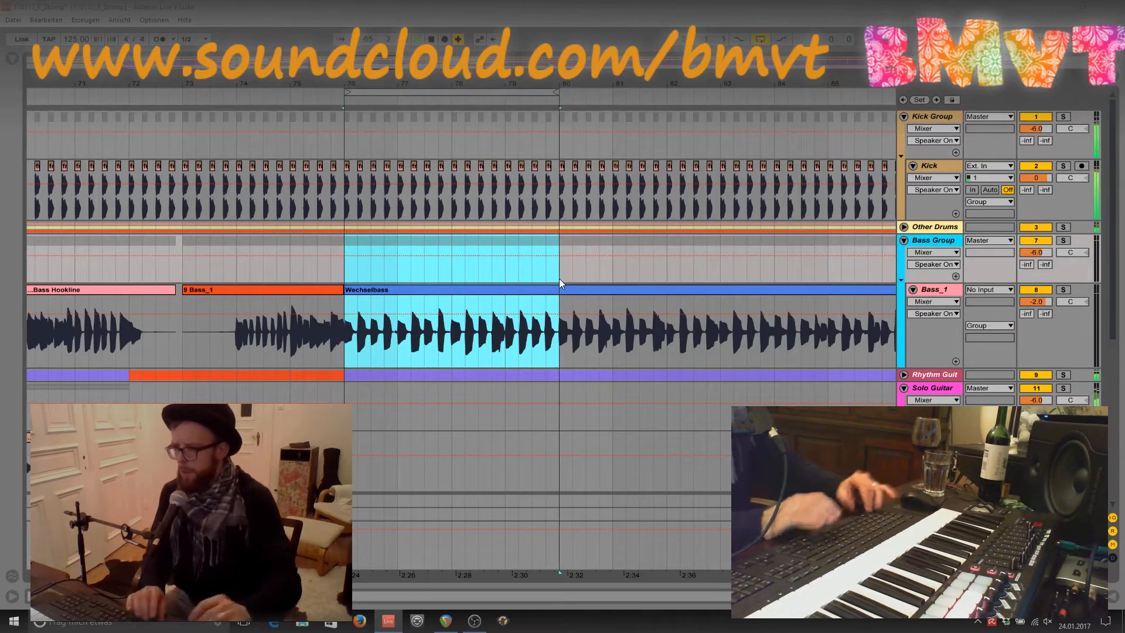
Play the looped section from bar 76, stopping at the end of listening.
left_click(352, 269)
left_click(343, 270)
key("space")
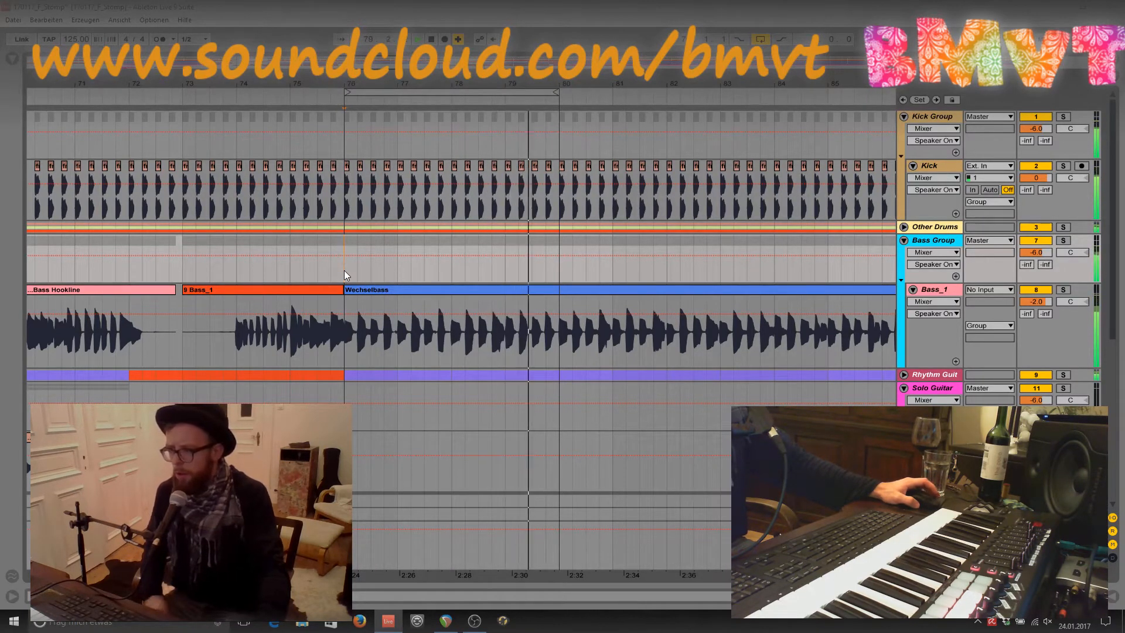
key("space")
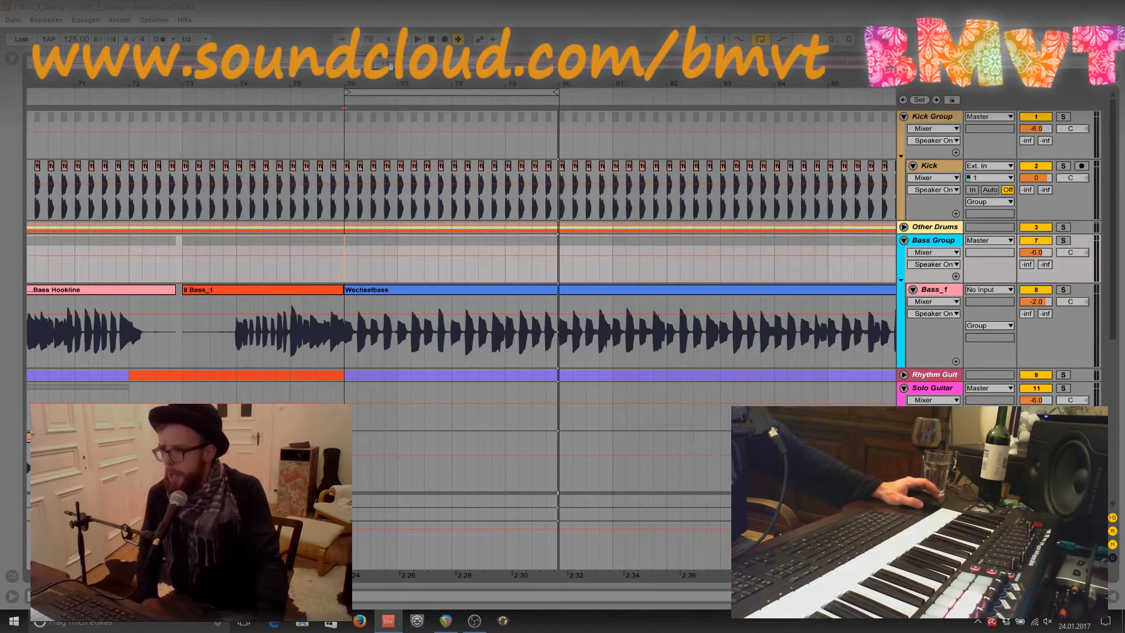
Set the bit depth to 16 for the Master export of 48 bars starting at bar 49.
left_click_drag(388, 65, 434, 24)
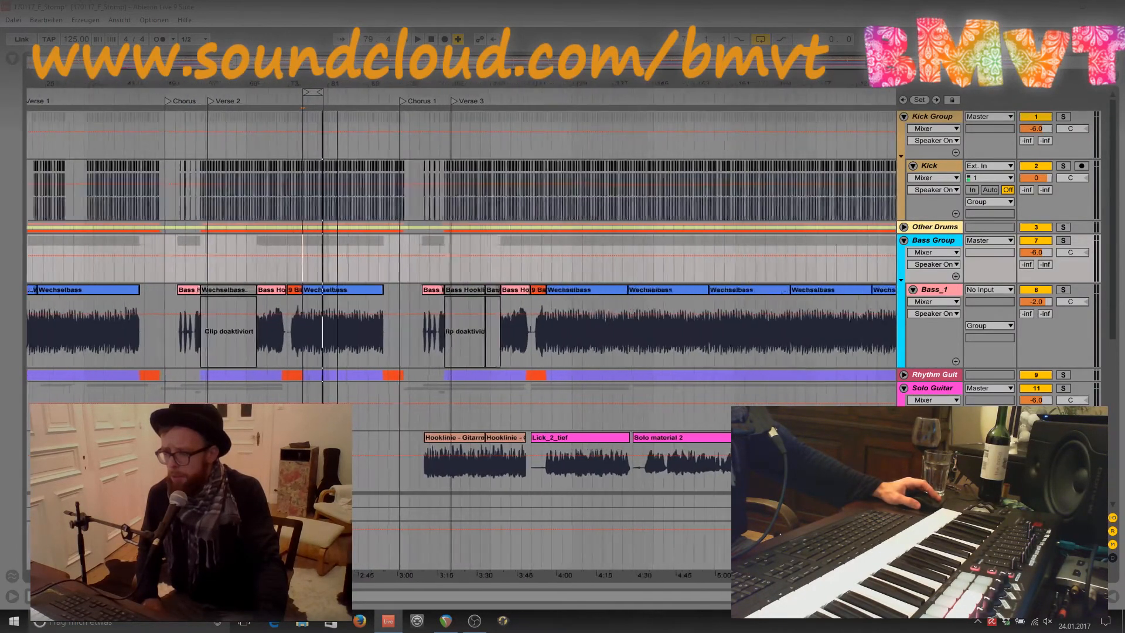
left_click_drag(337, 83, 411, 84)
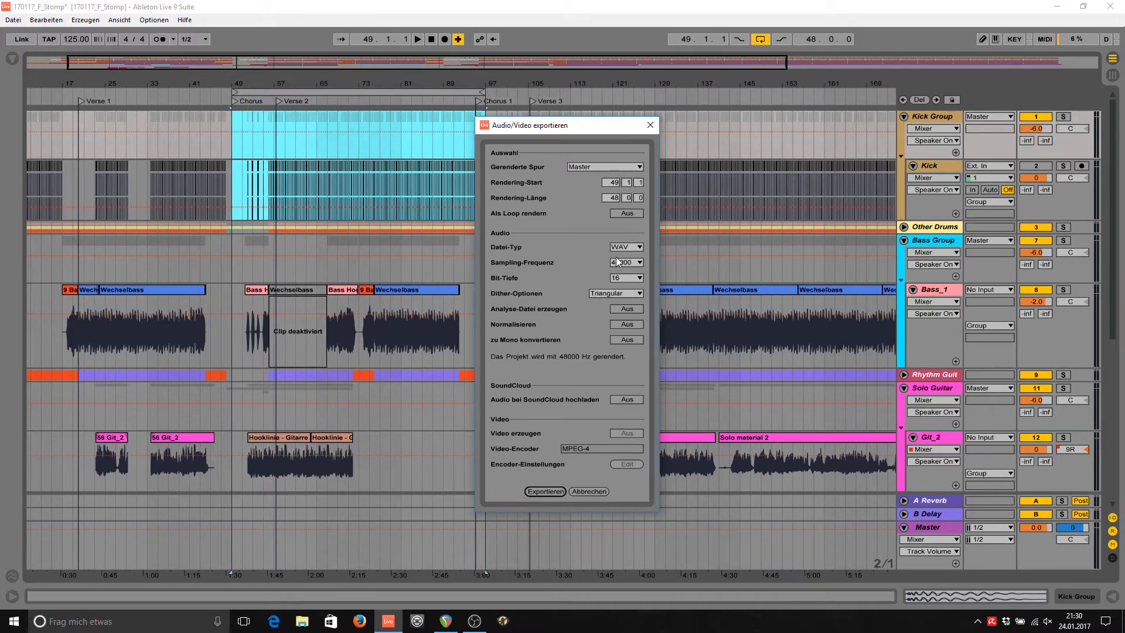
left_click(630, 277)
left_click(628, 288)
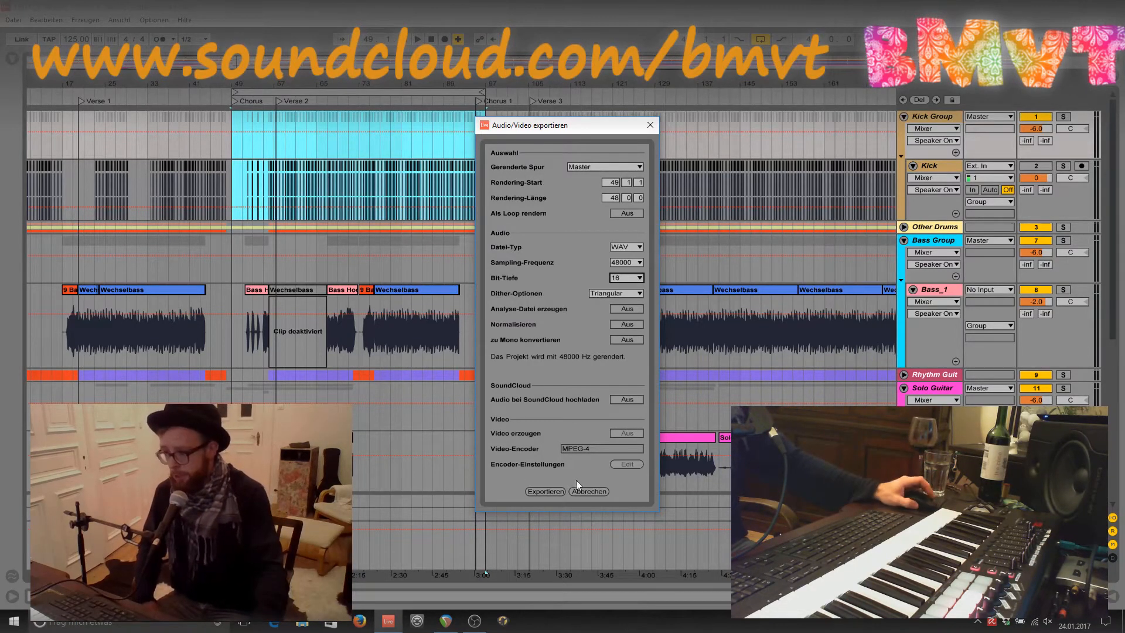
Export the audio to the Desktop as the WAV file 170117_F_Stomp_v0.
left_click(544, 491)
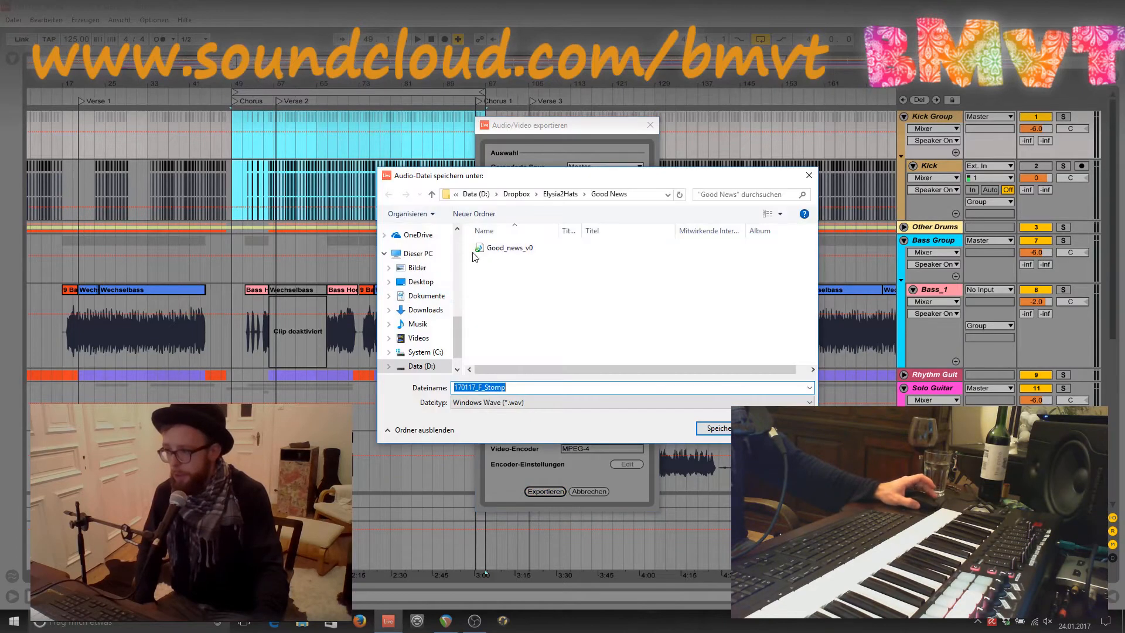
left_click(415, 284)
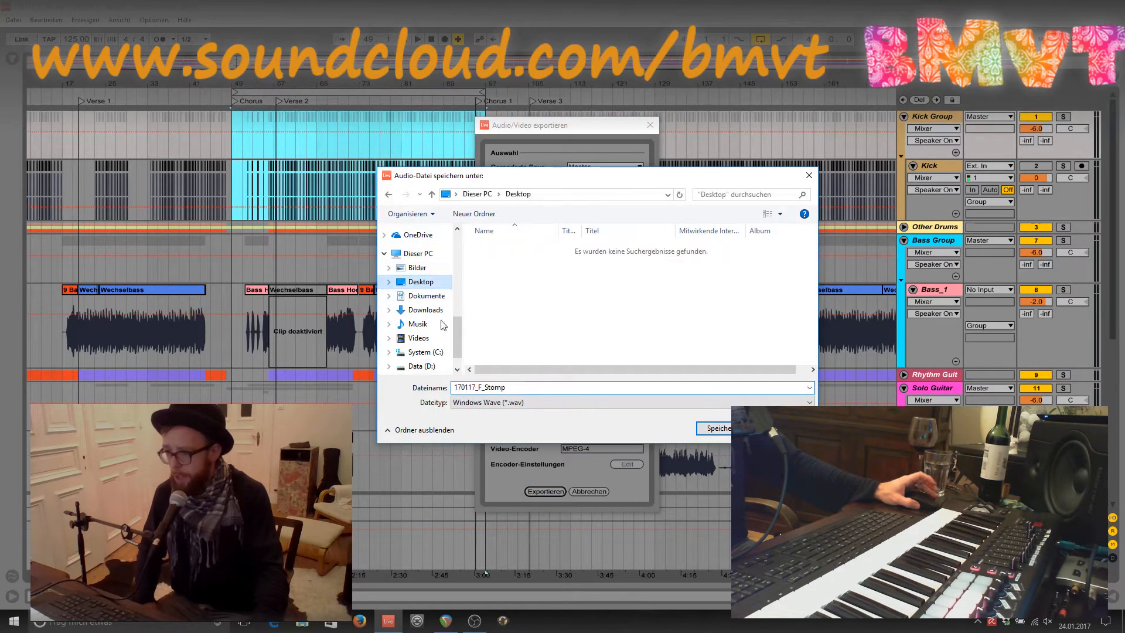
left_click(532, 388)
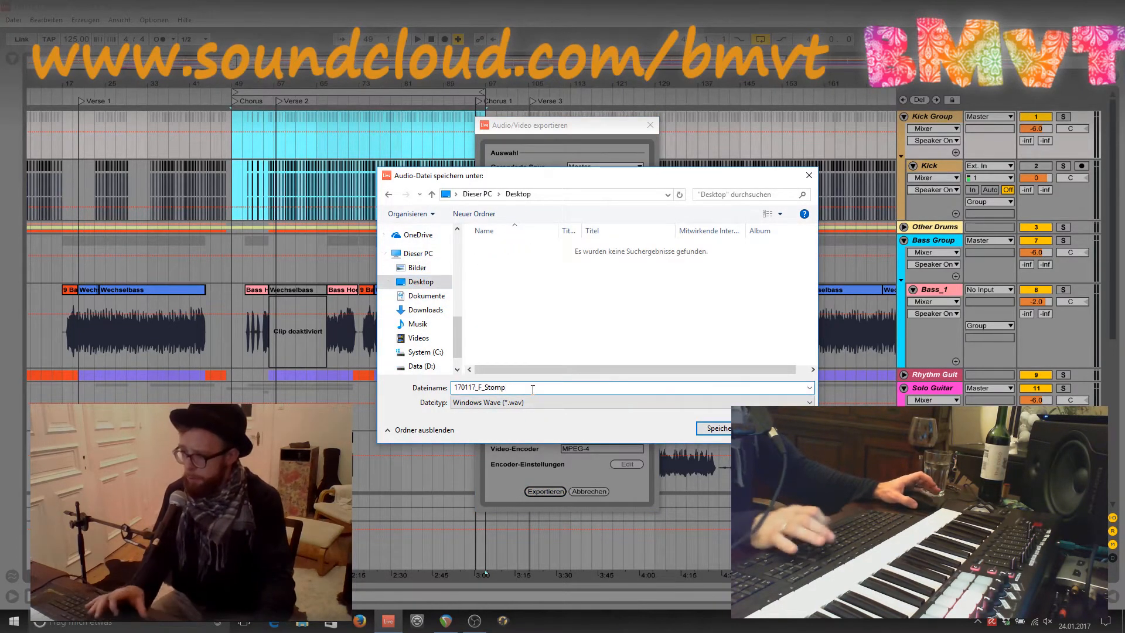
type("_v0")
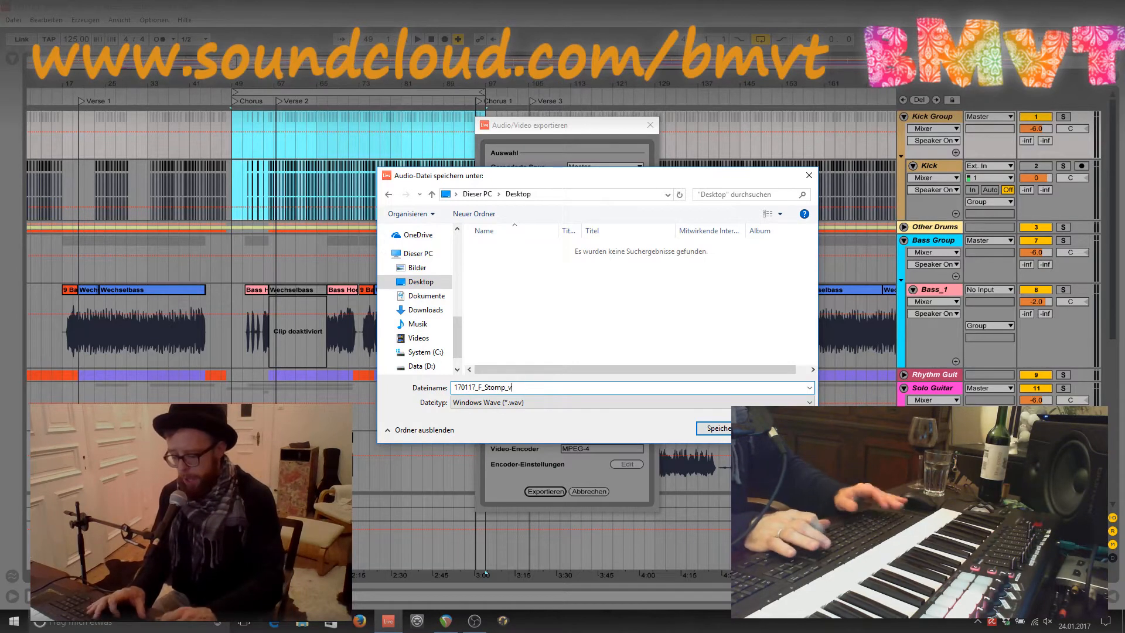
left_click(713, 430)
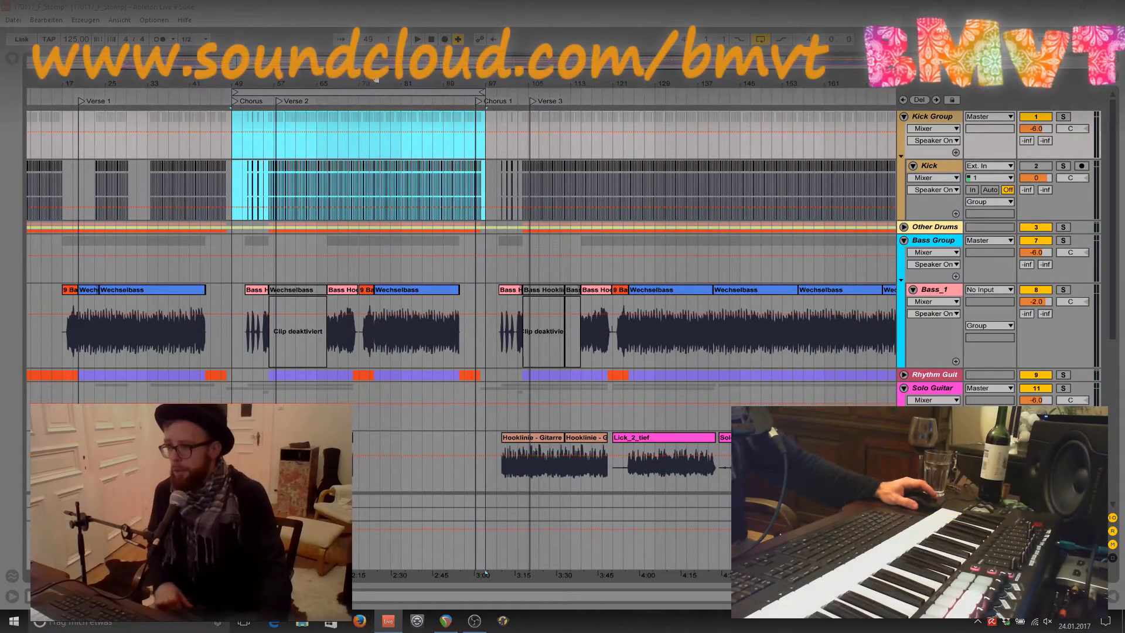
Set the loop to the four Wechselbass bars from bar 76 in the Bass Group and start playback.
left_click_drag(387, 63, 227, 282)
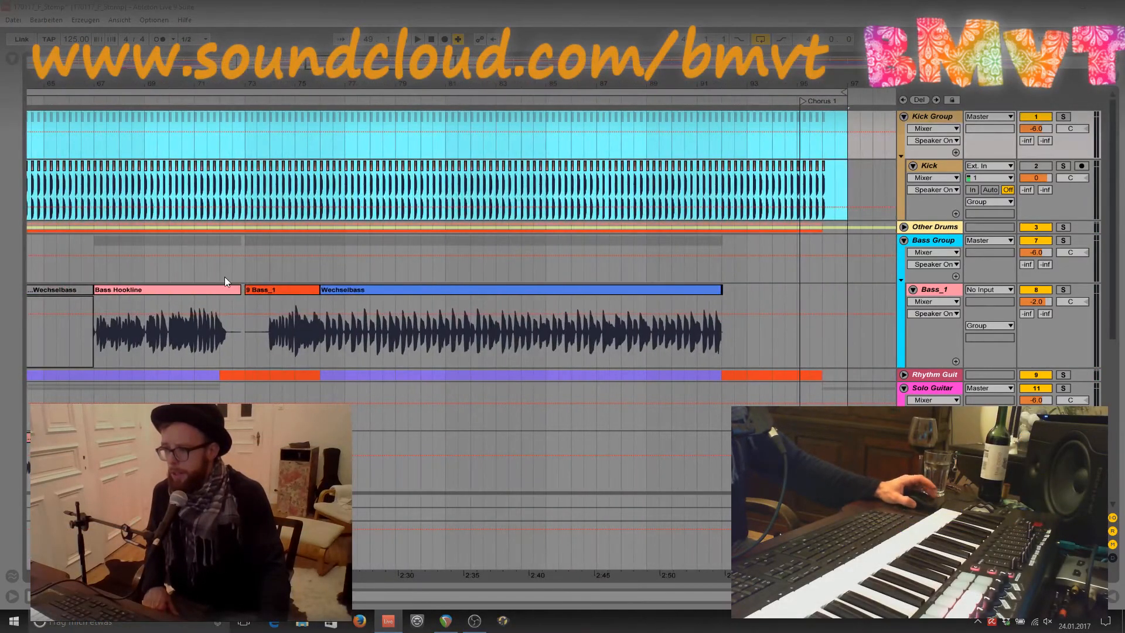
left_click_drag(324, 268, 420, 276)
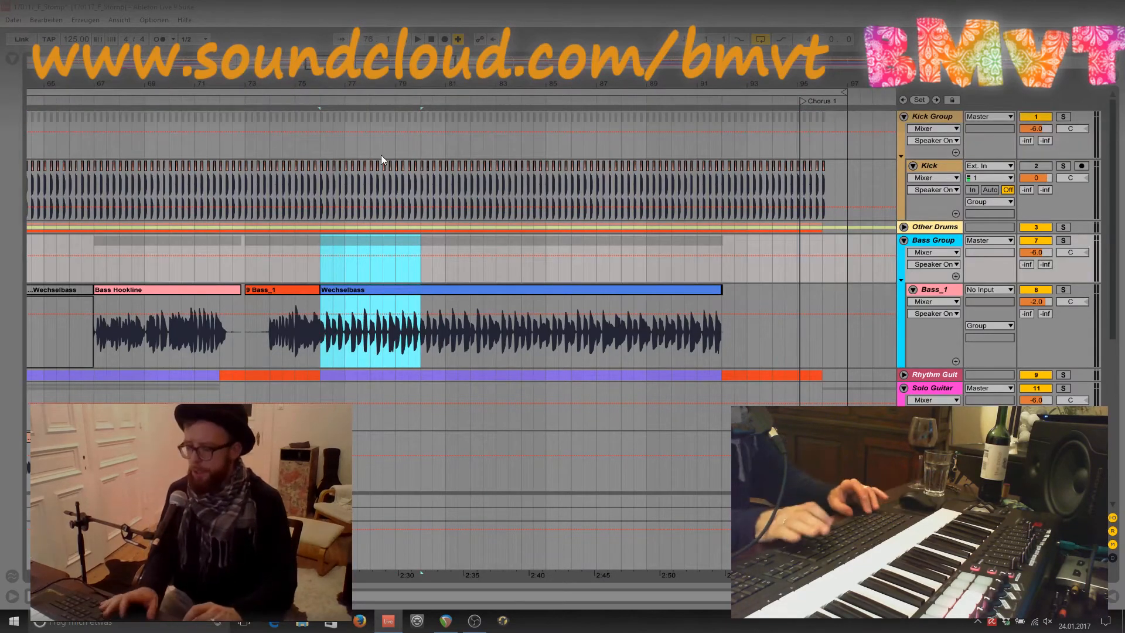
key("ctrl+l")
key("space")
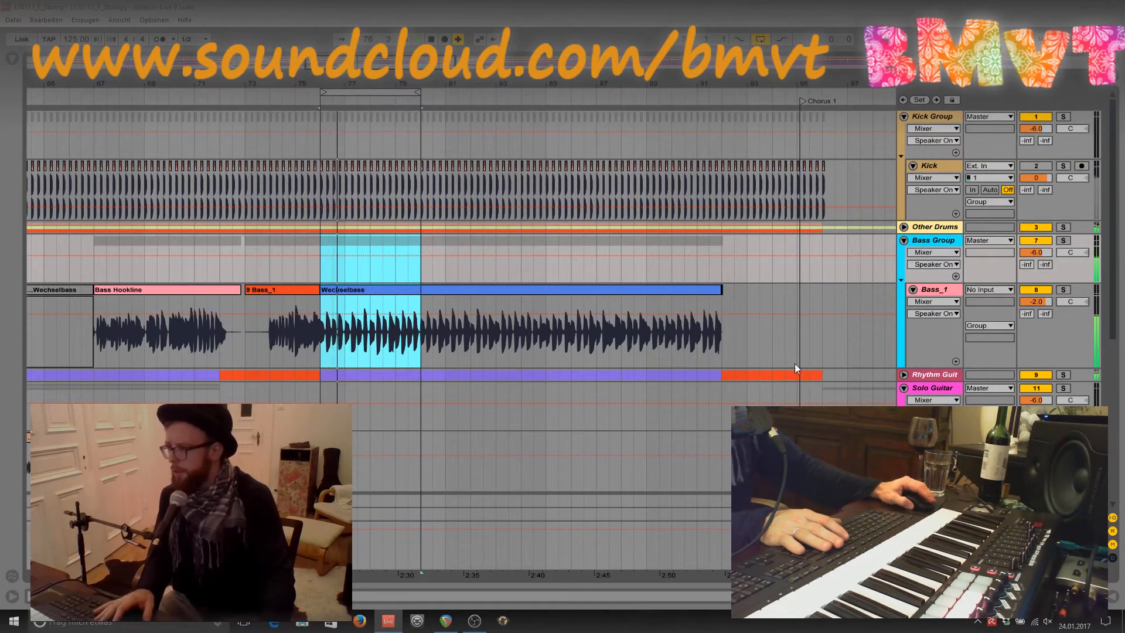
Expand the Rhythm Guit group and add an Auto Filter from the audio effects to it.
scroll(481, 236, "down", 3)
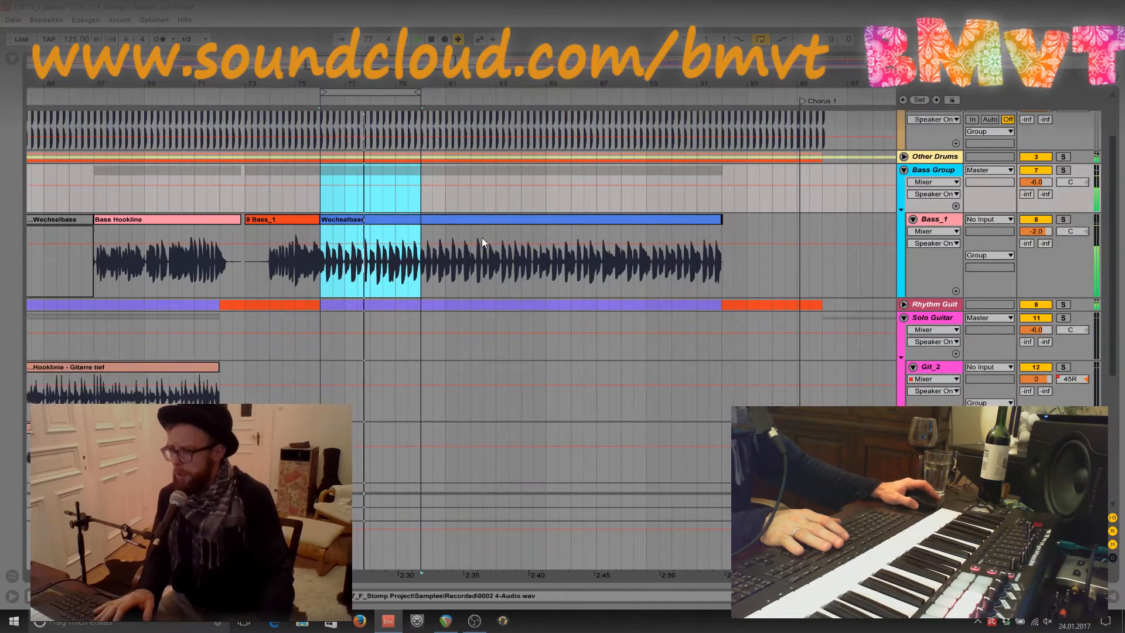
left_click(904, 304)
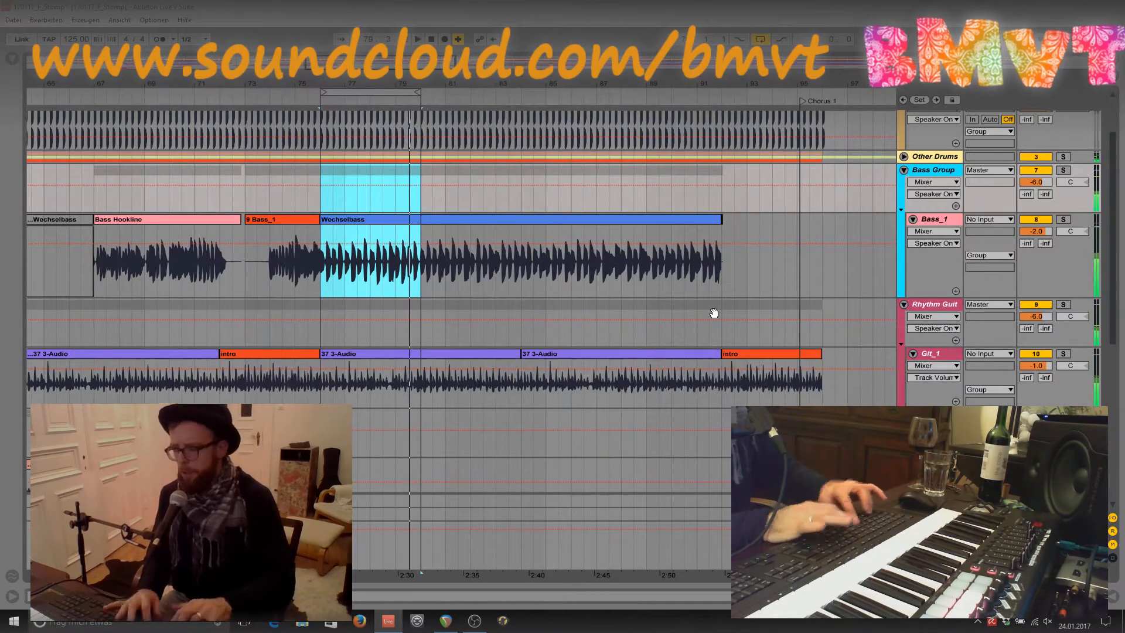
key("ctrl+alt+b")
left_click(933, 306)
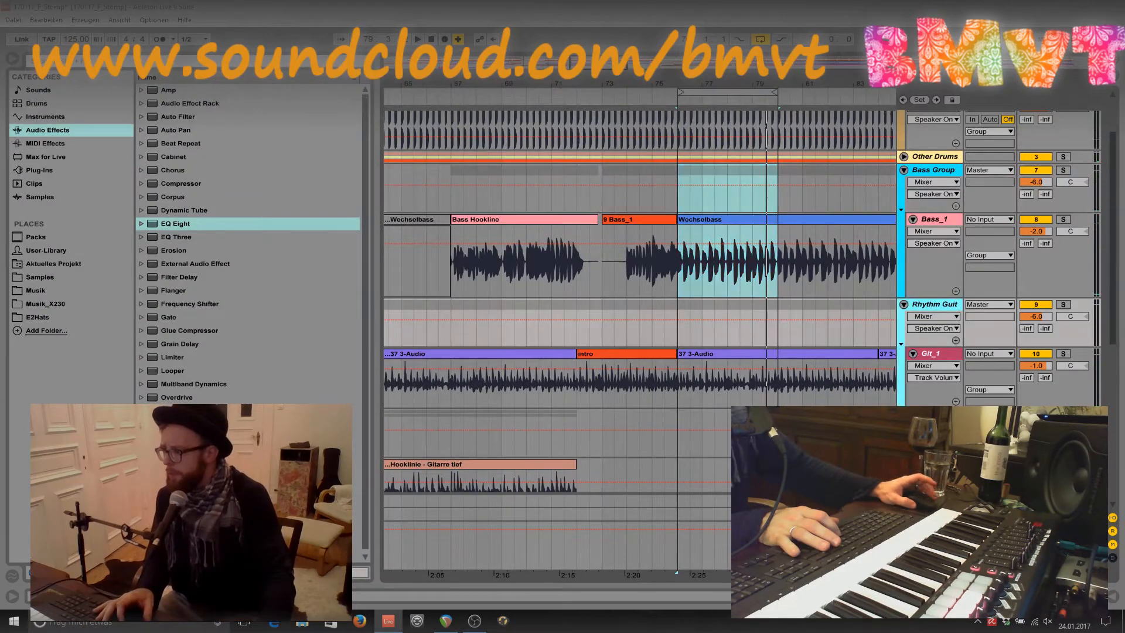
left_click(170, 117)
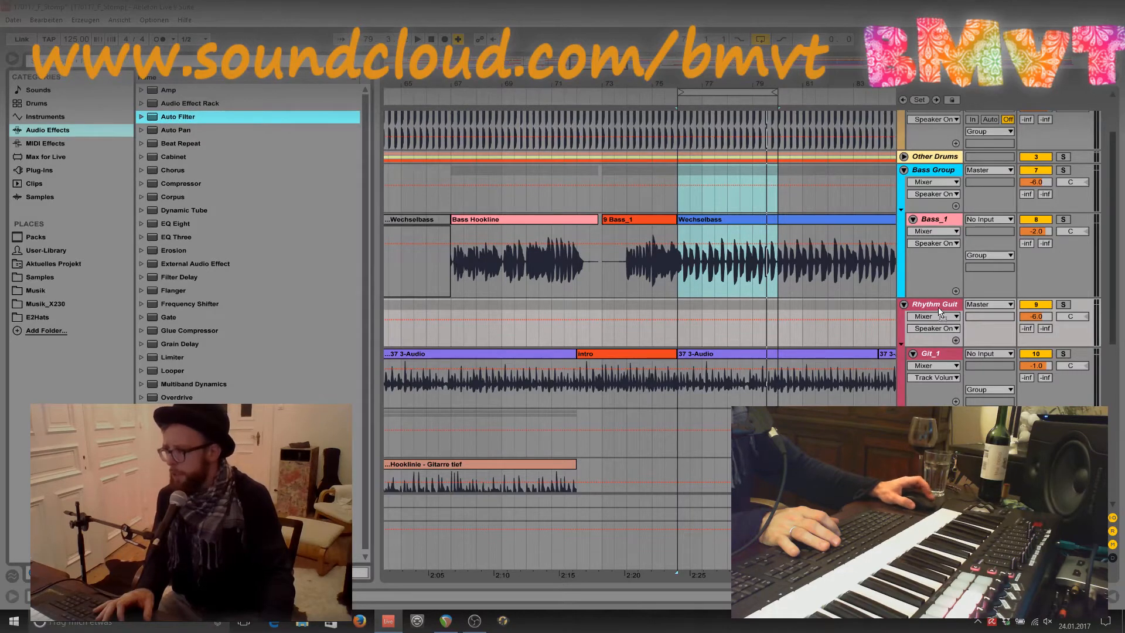
key("ctrl+alt+l")
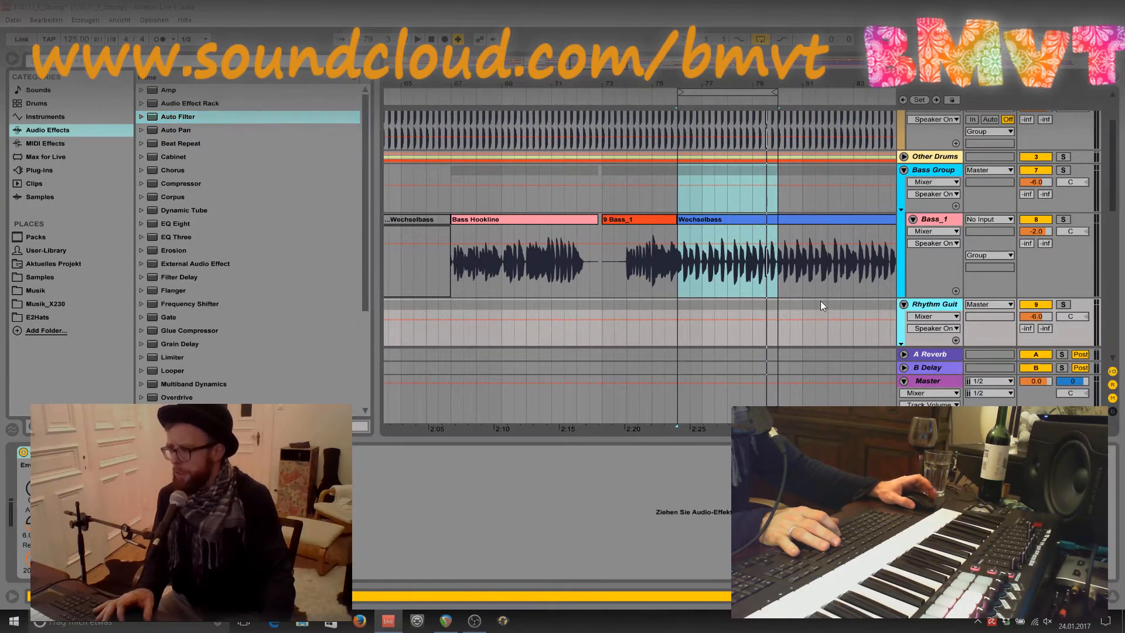
Set the Rhythm Guit group's Auto Filter to high-pass at 191 Hz with 21% resonance while auditioning the loop.
left_click(935, 305)
left_click(88, 478)
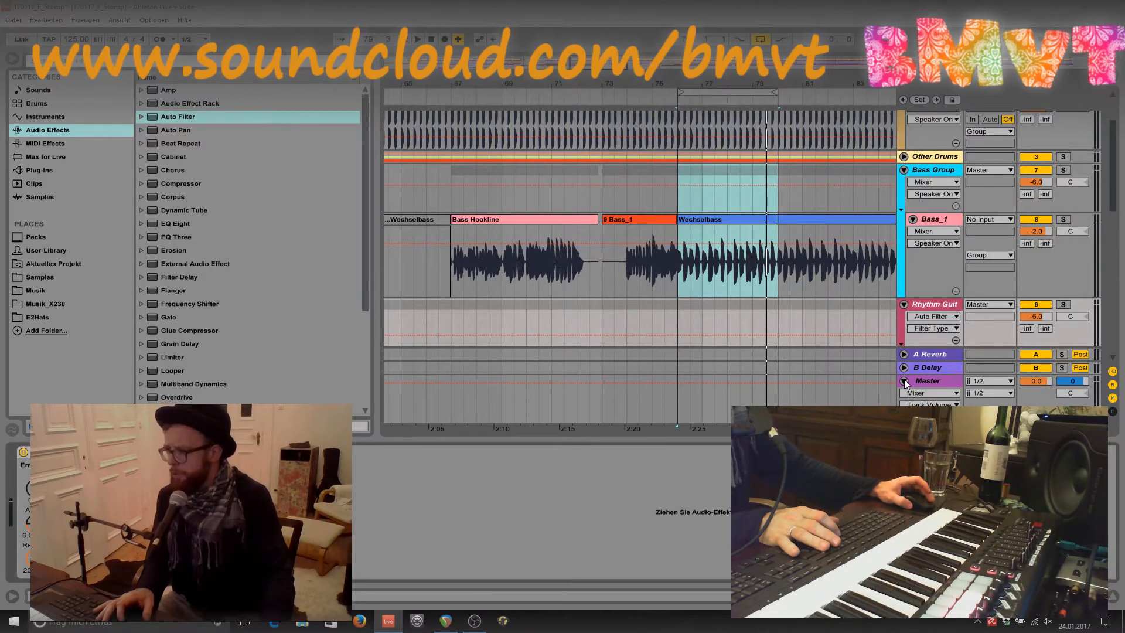
key("space")
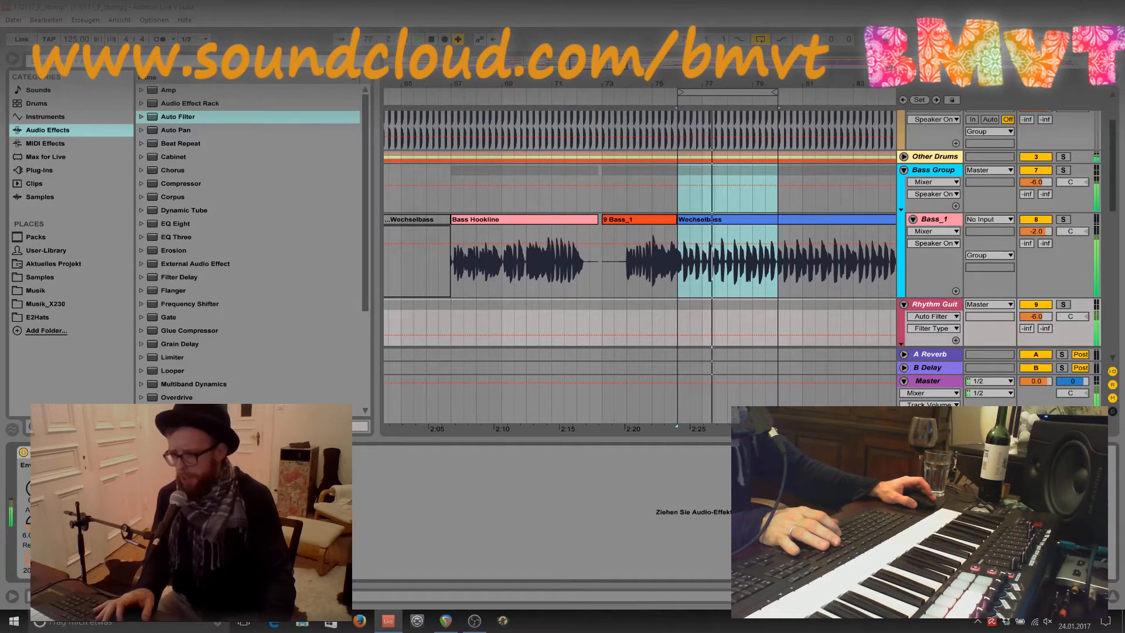
key("space")
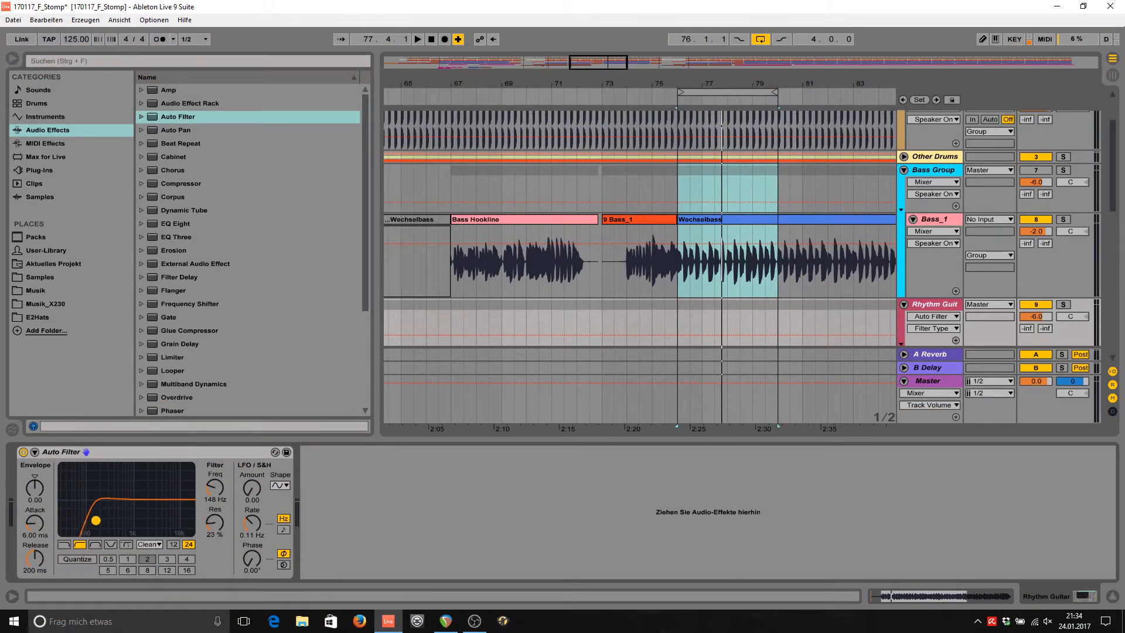
key("space")
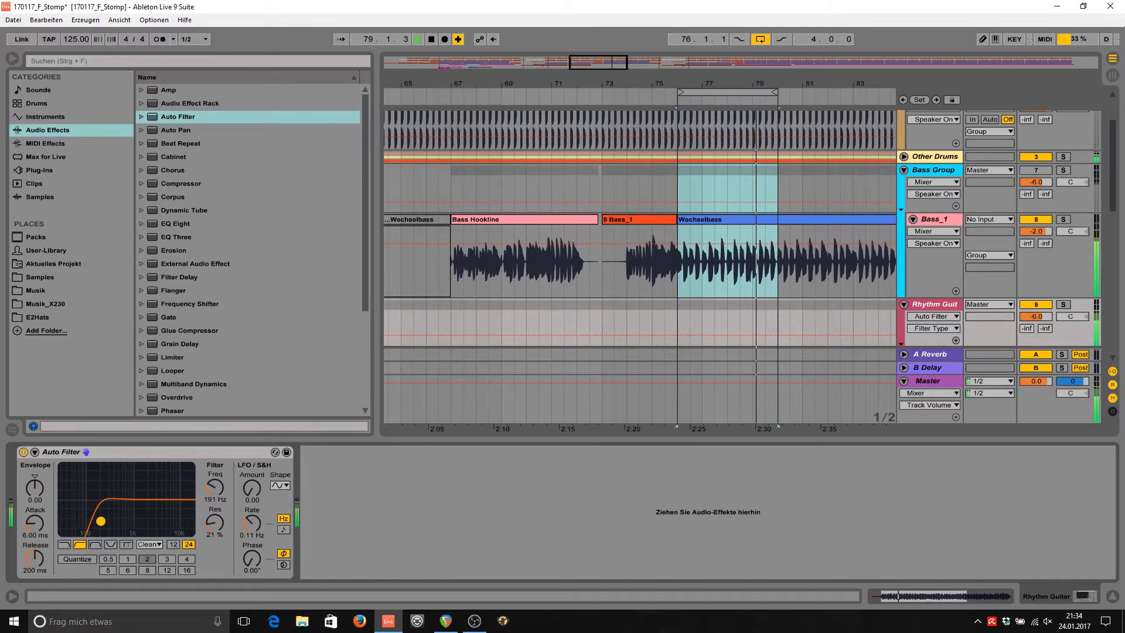
Lower the Rhythm Guit group's high-pass filter to 159 Hz with 15% resonance.
left_click_drag(101, 521, 97, 525)
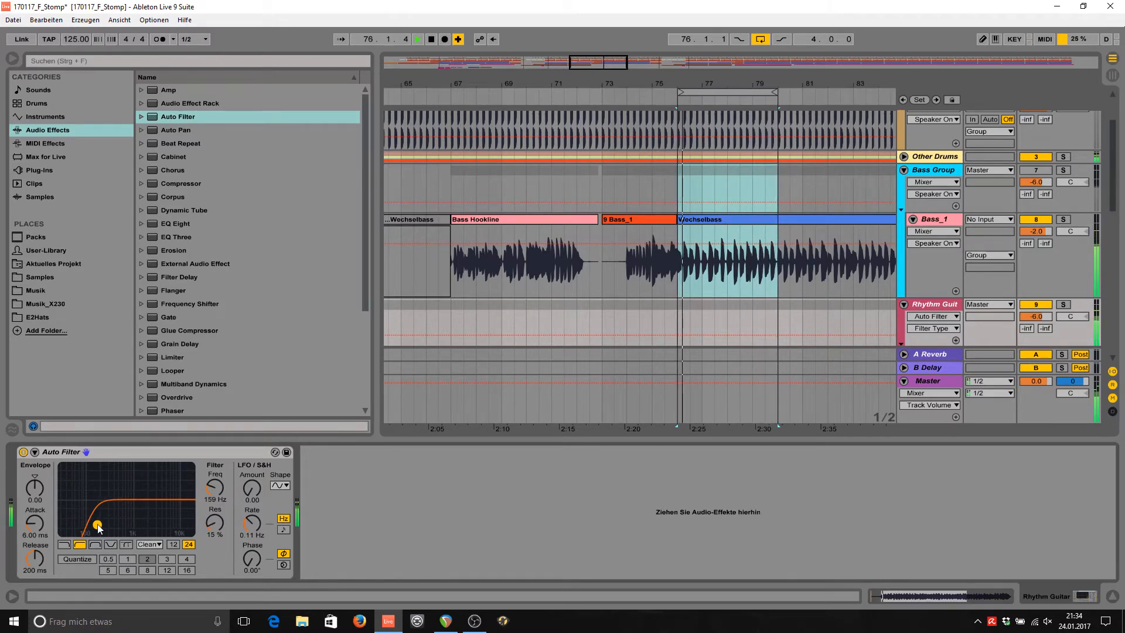
scroll(731, 228, "down", 6)
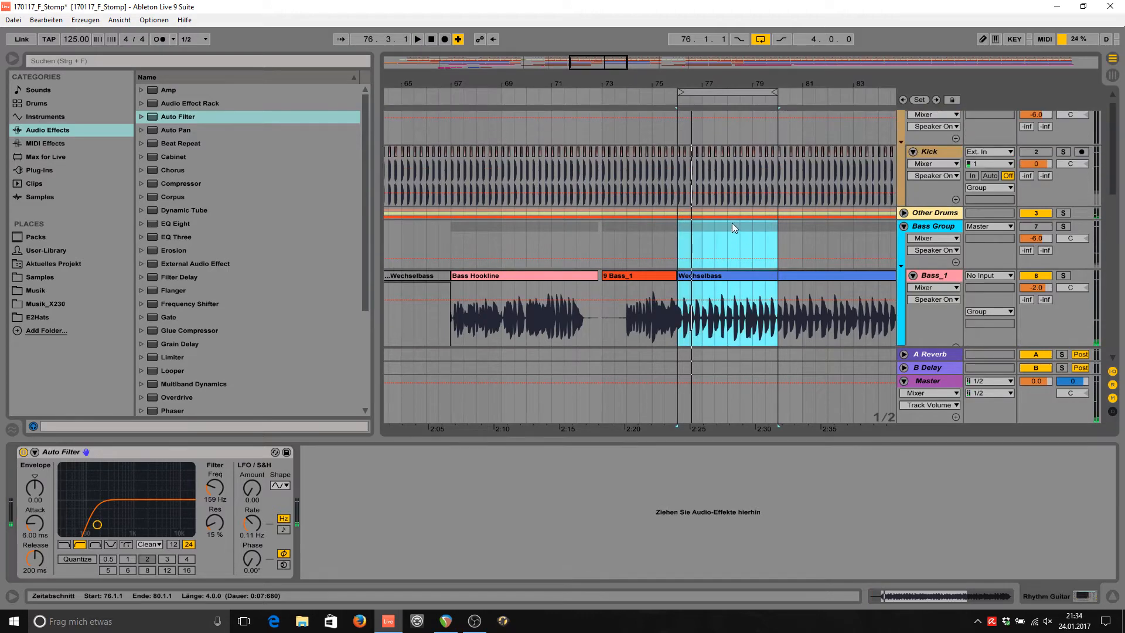
Show the Bass_1 track's device chain and restart playback of the loop.
scroll(729, 233, "up", 6)
scroll(763, 260, "down", 1)
left_click(942, 247)
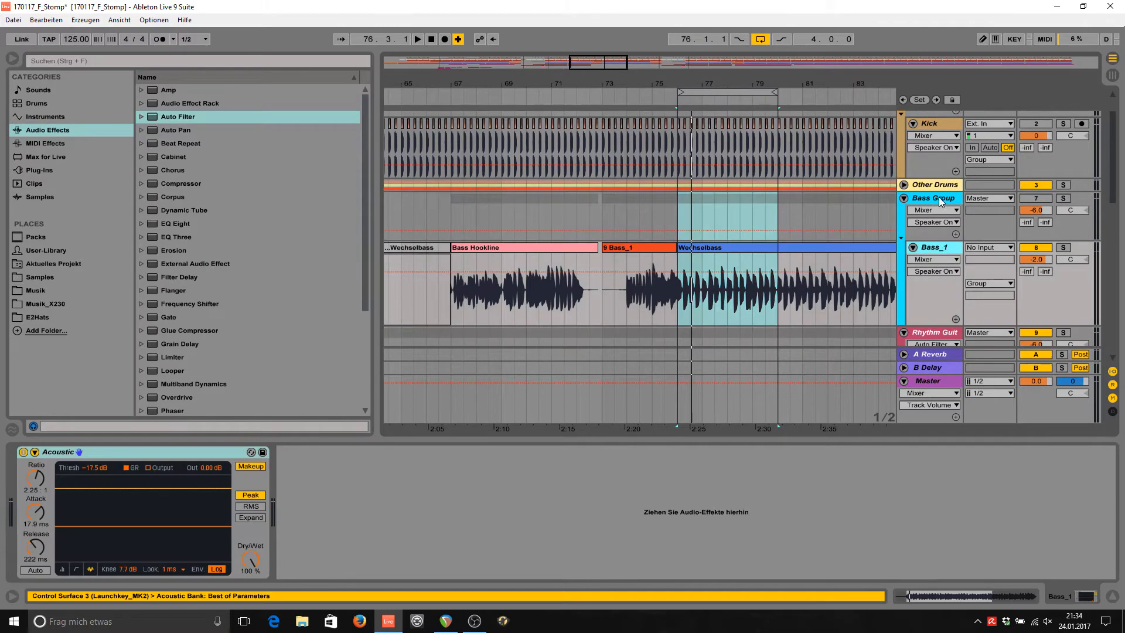
key("space")
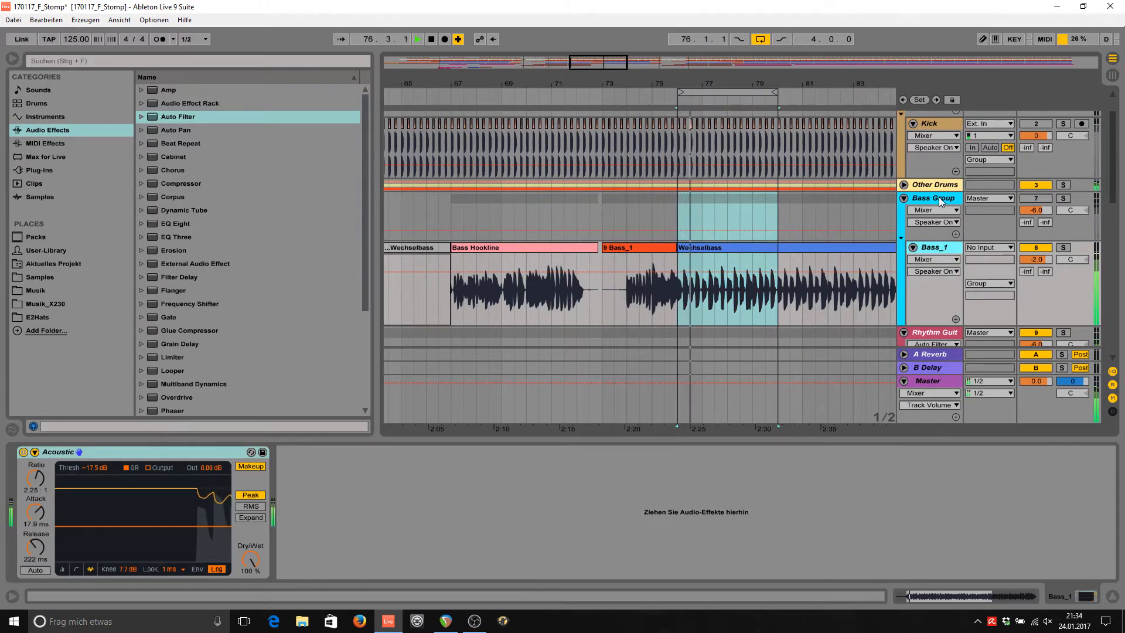
Solo the Bass_1 and Kick tracks together while the loop plays.
scroll(945, 226, "up", 2)
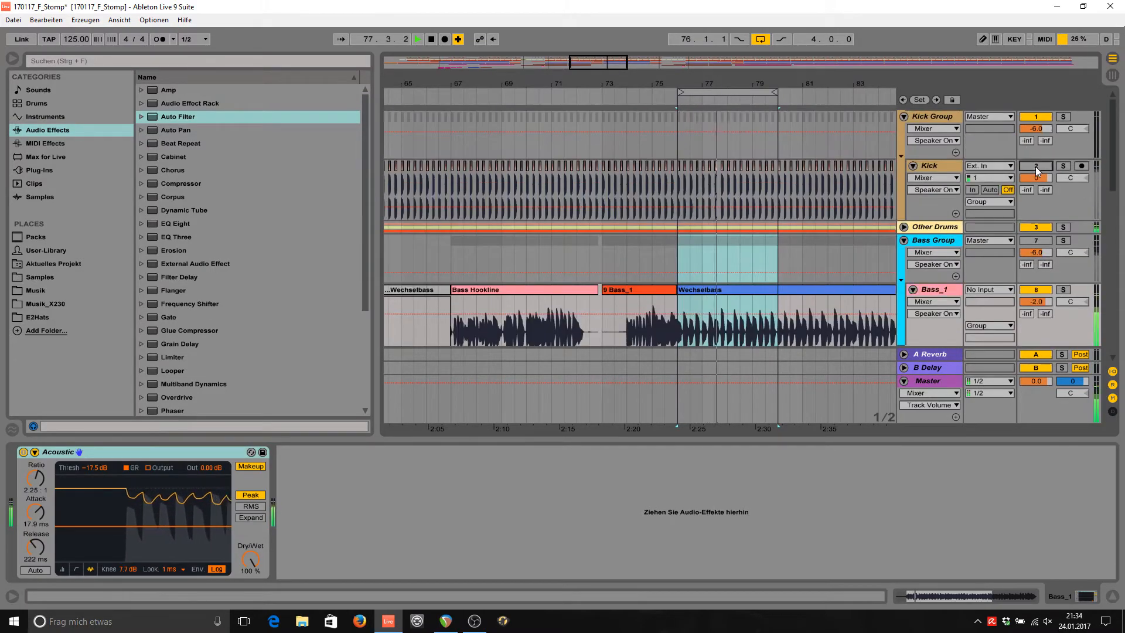
scroll(808, 256, "down", 3)
scroll(807, 255, "down", 1)
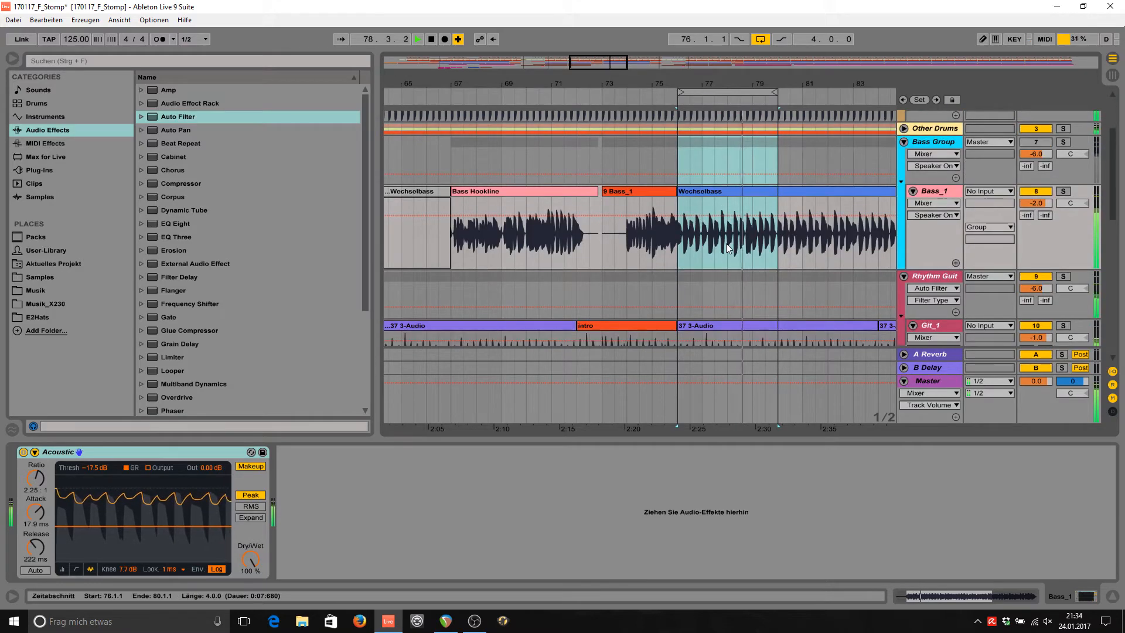
scroll(1062, 212, "up", 3)
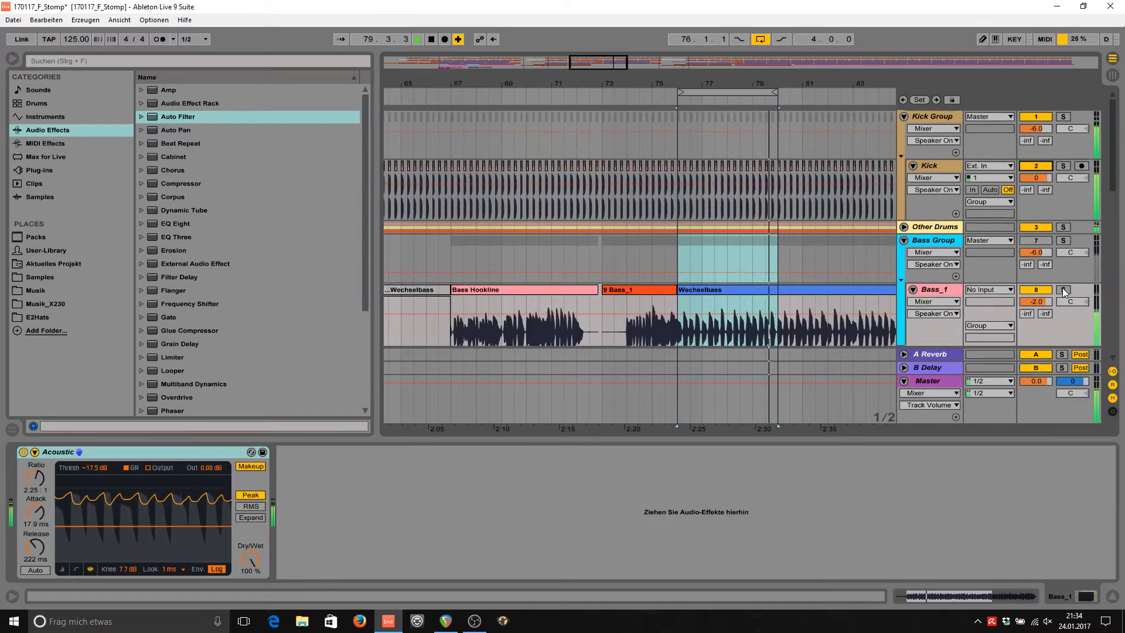
left_click(1063, 290)
left_click(1067, 167, "ctrl")
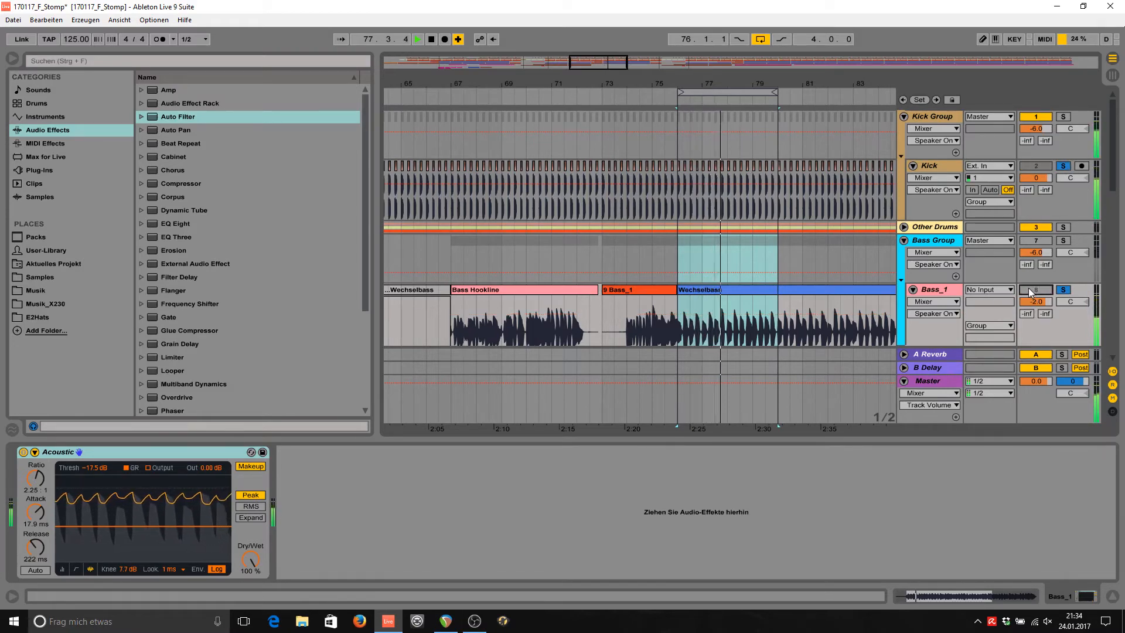
Switch the muted Bass Group back on so the bass can be heard.
scroll(807, 287, "down", 5)
scroll(807, 288, "down", 4)
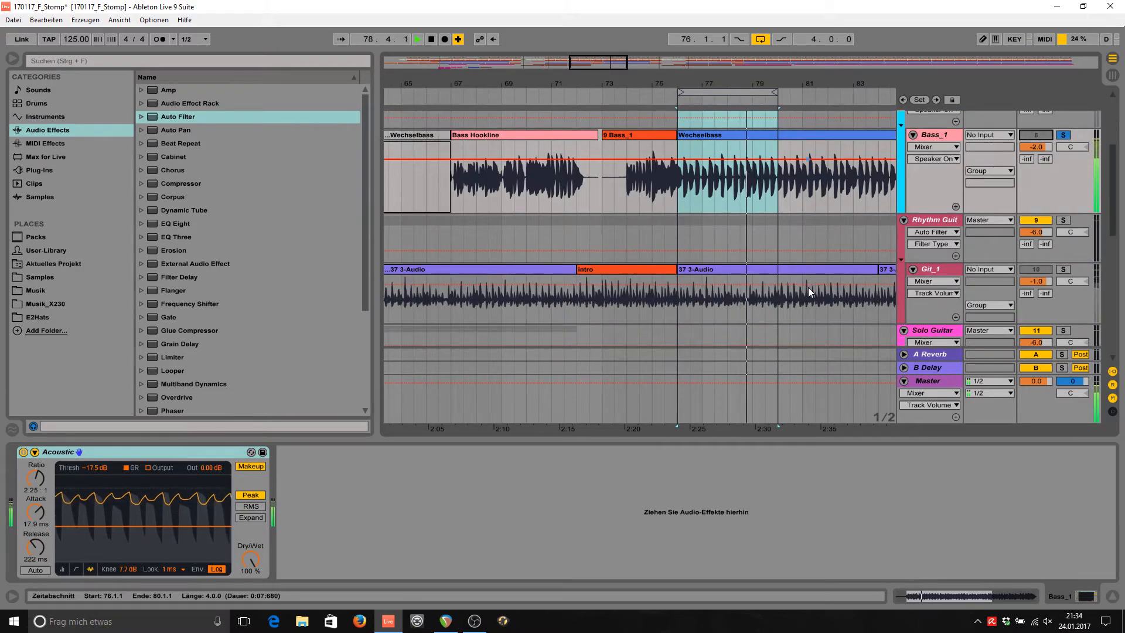
scroll(945, 185, "up", 6)
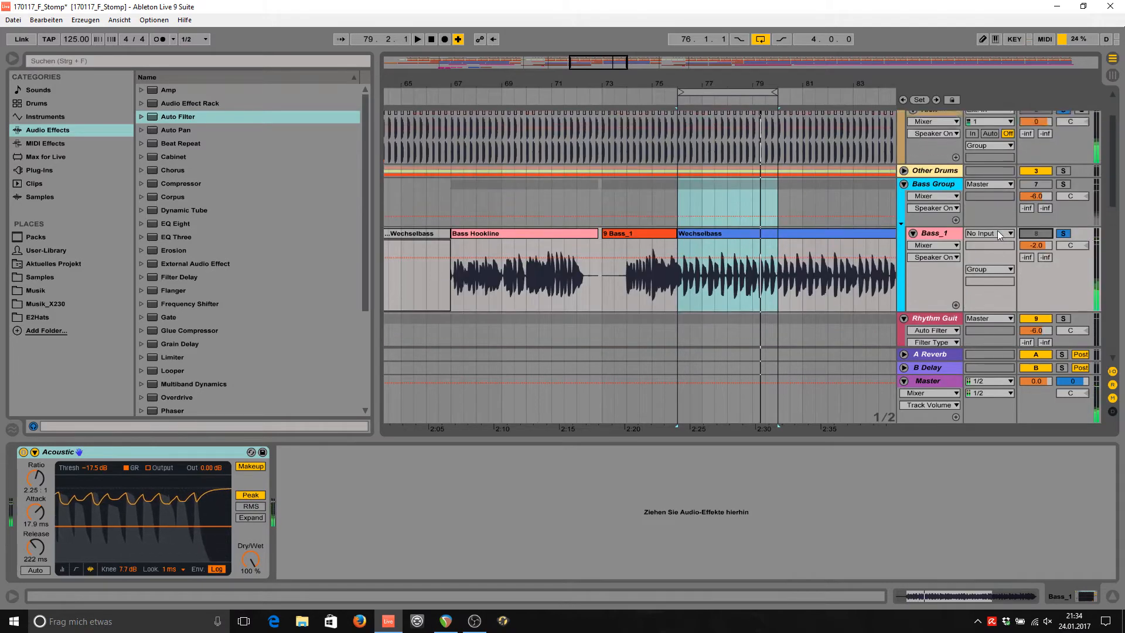
left_click(1035, 185)
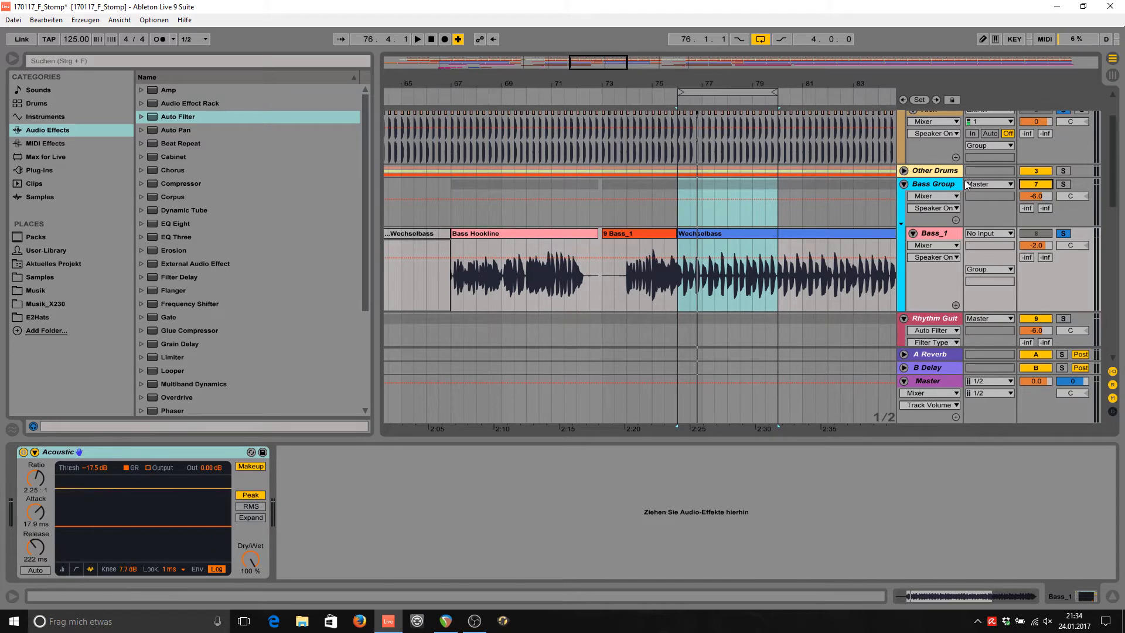
Add a Glue Compressor from the audio effects to the Bass_1 track, after its Acoustic compressor.
left_click(937, 189)
scroll(179, 276, "down", 3)
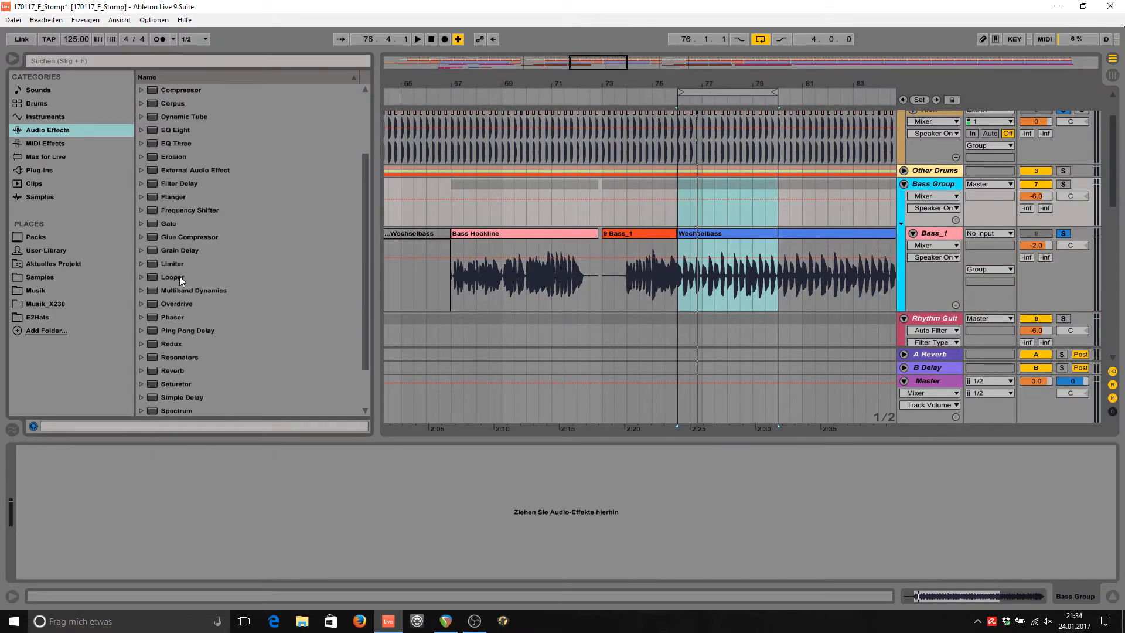
left_click(945, 234)
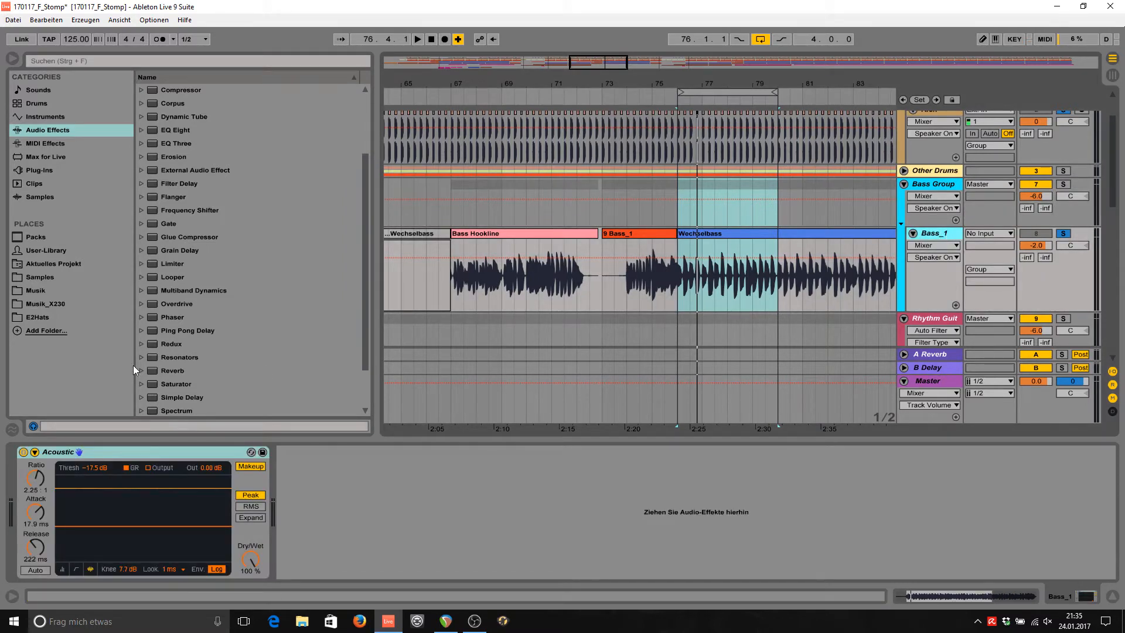
left_click_drag(204, 237, 362, 480)
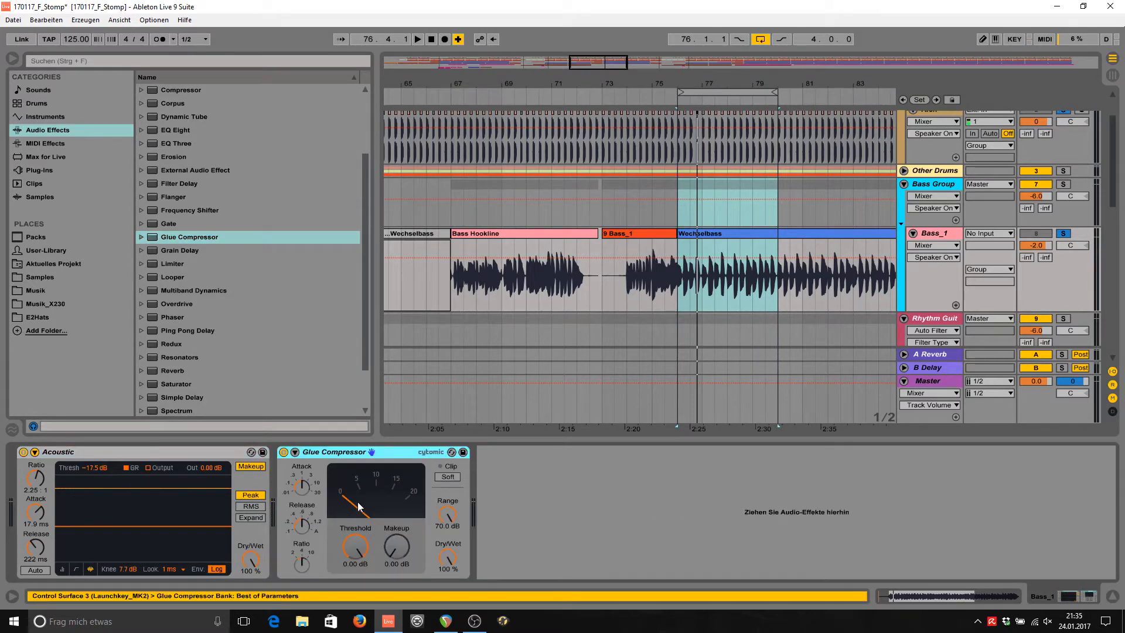
Expand the Glue Compressor's sidechain section, enable Sidechain and choose Kick as its audio source.
left_click(295, 452)
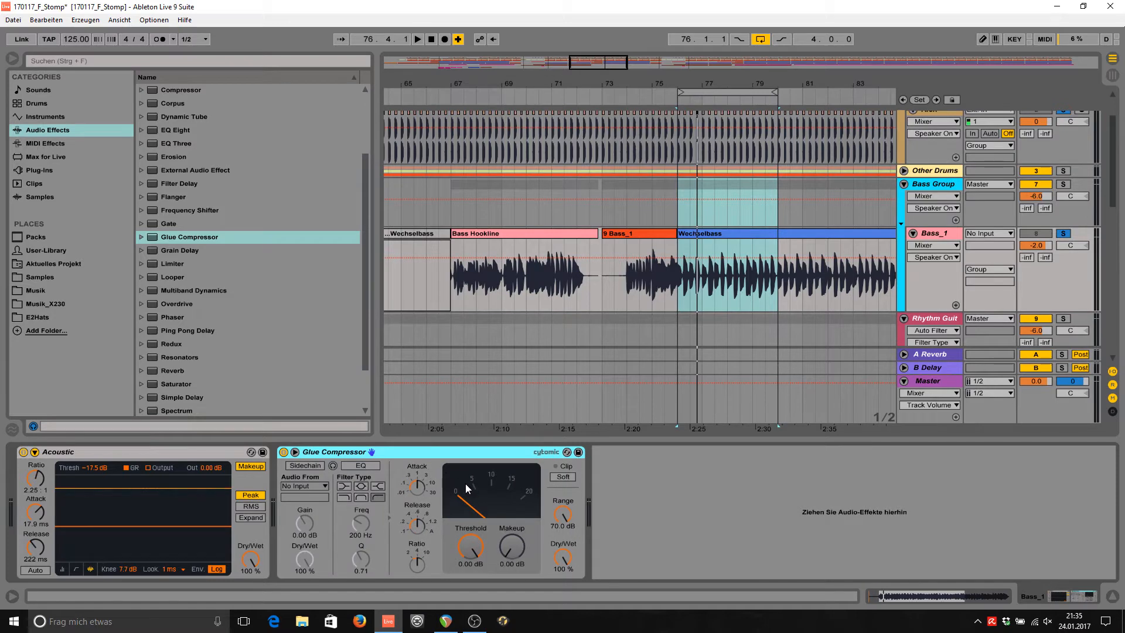
left_click(310, 464)
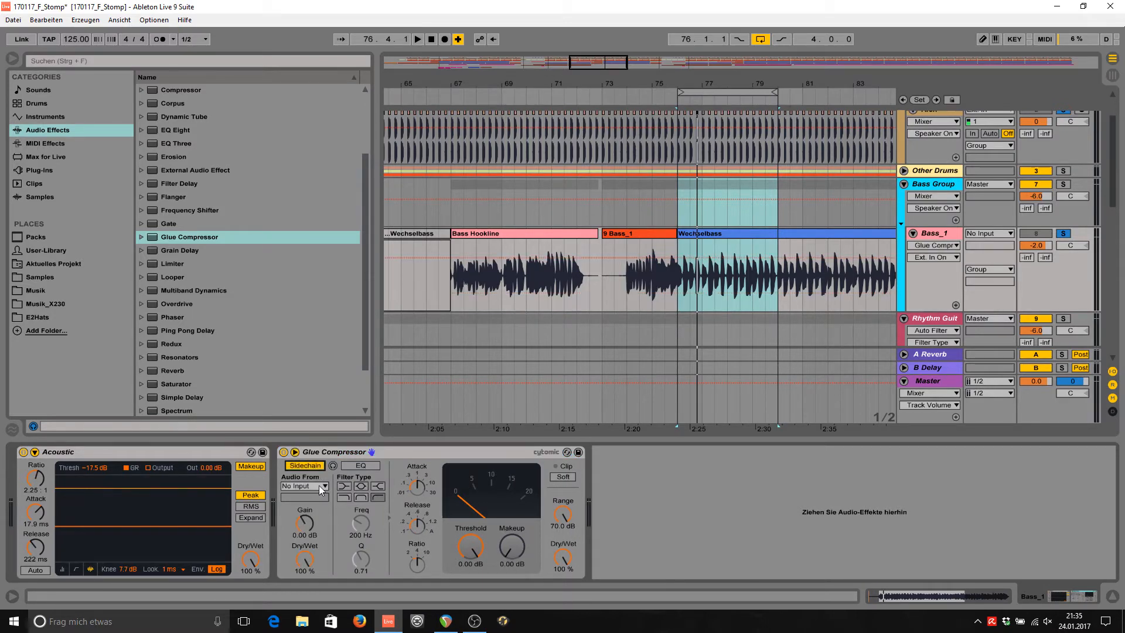
left_click(319, 485)
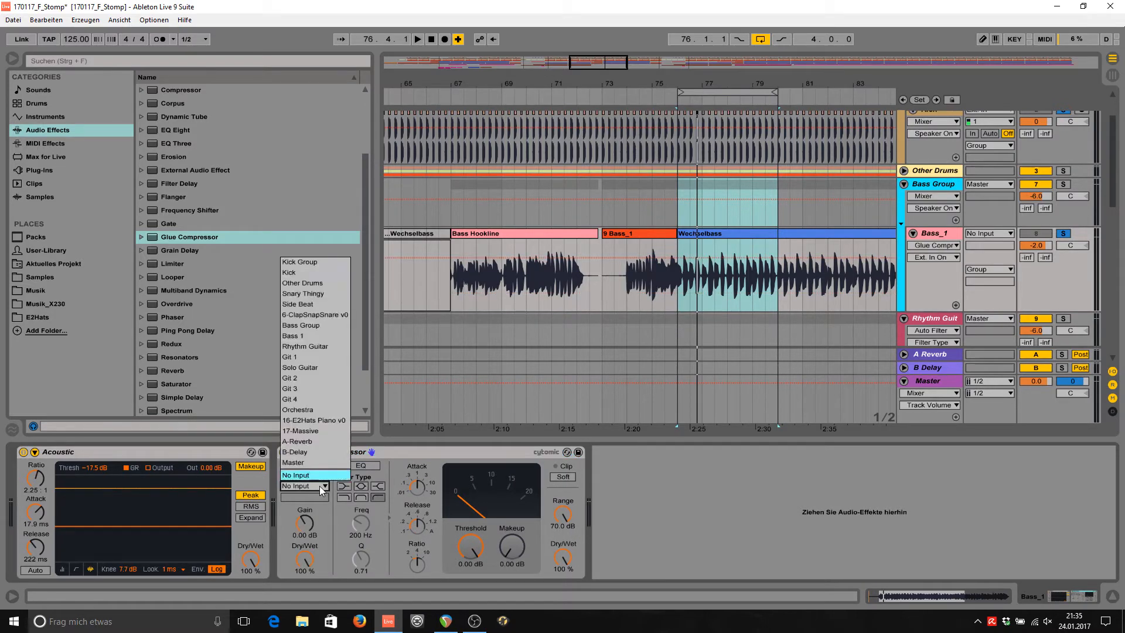
left_click(297, 271)
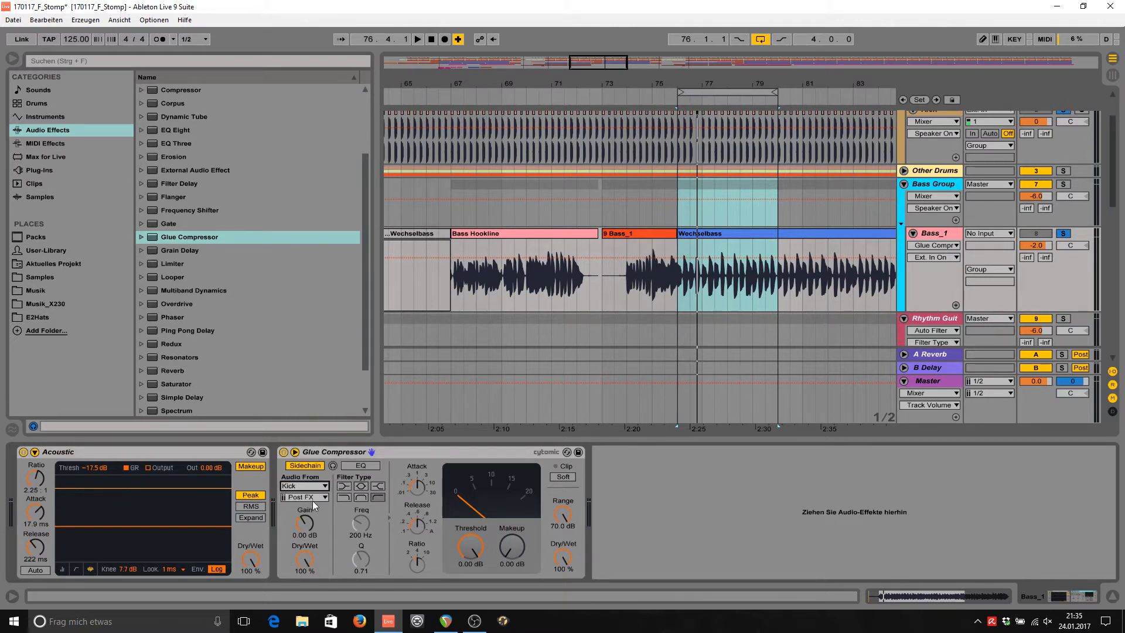
While the loop plays, set the Glue Compressor's threshold to -14.0 dB and fine-tune its attack and release.
key("space")
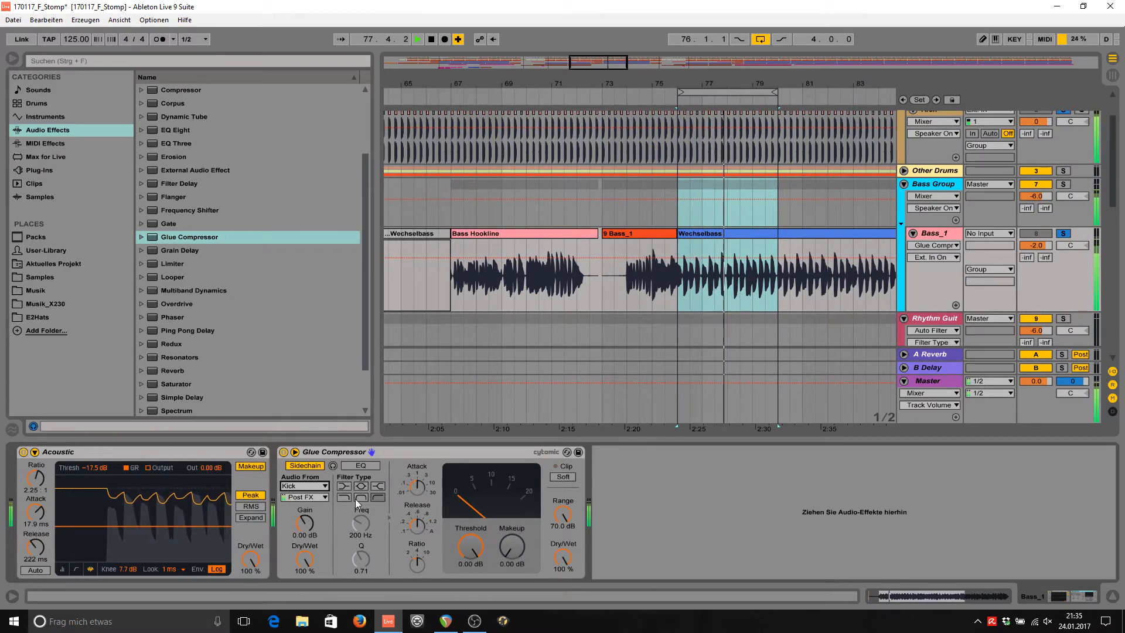
left_click_drag(470, 550, 470, 589)
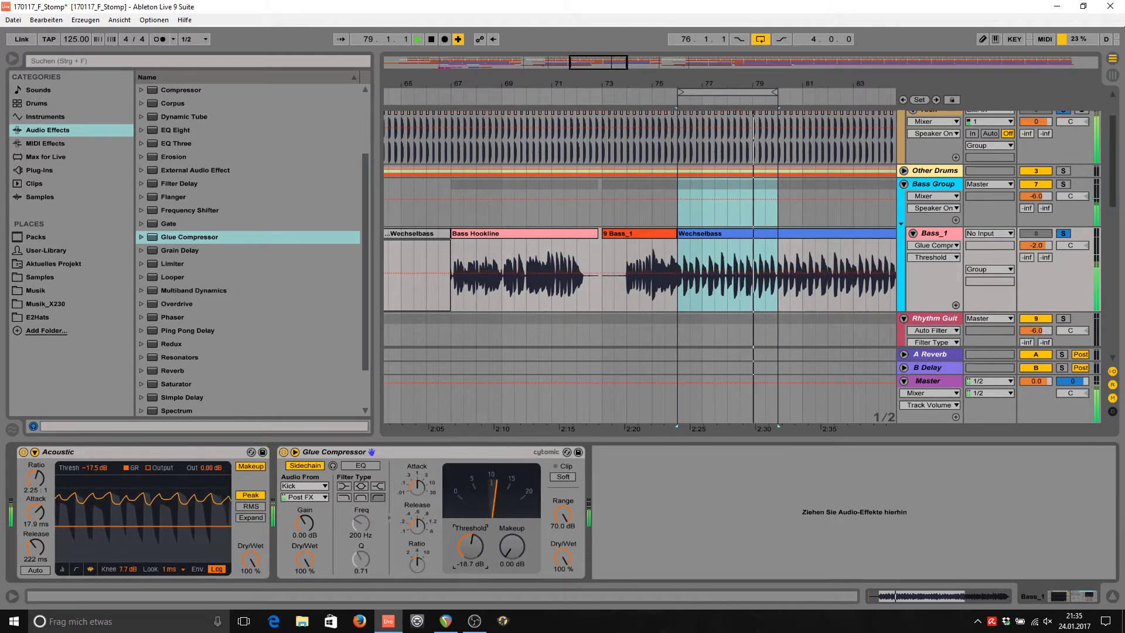
left_click(417, 525)
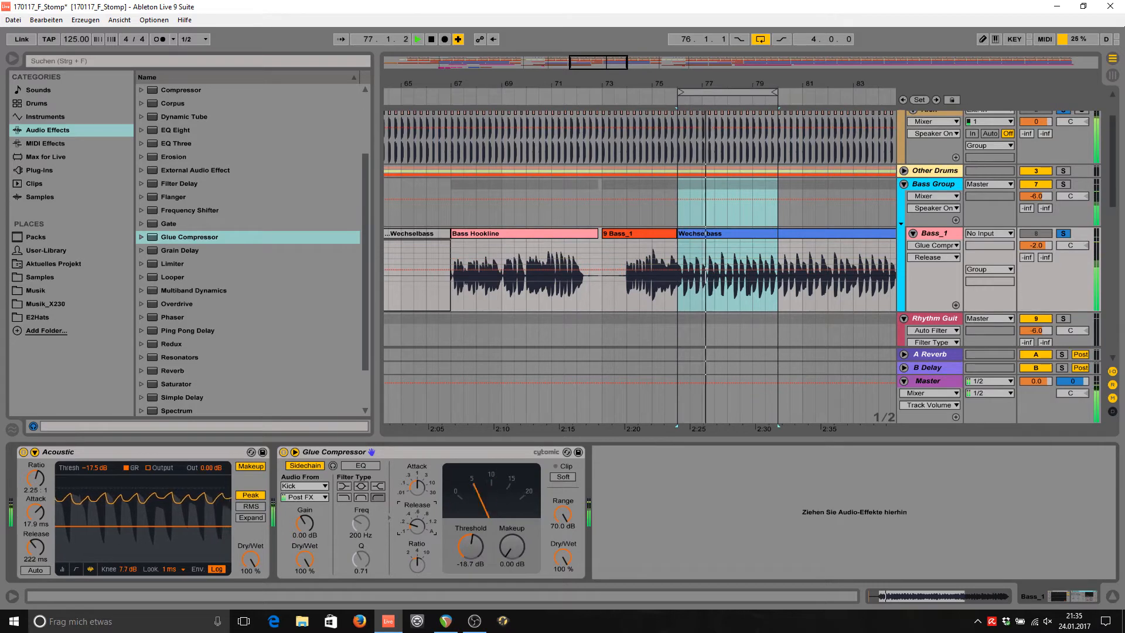
left_click_drag(471, 541, 472, 551)
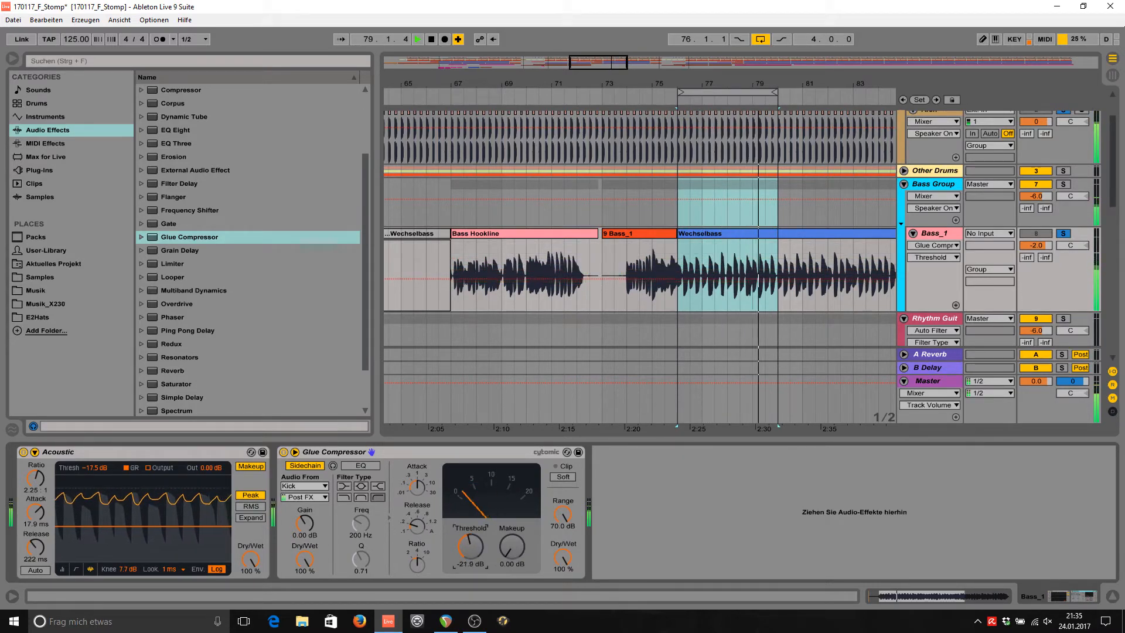
left_click_drag(471, 547, 471, 541)
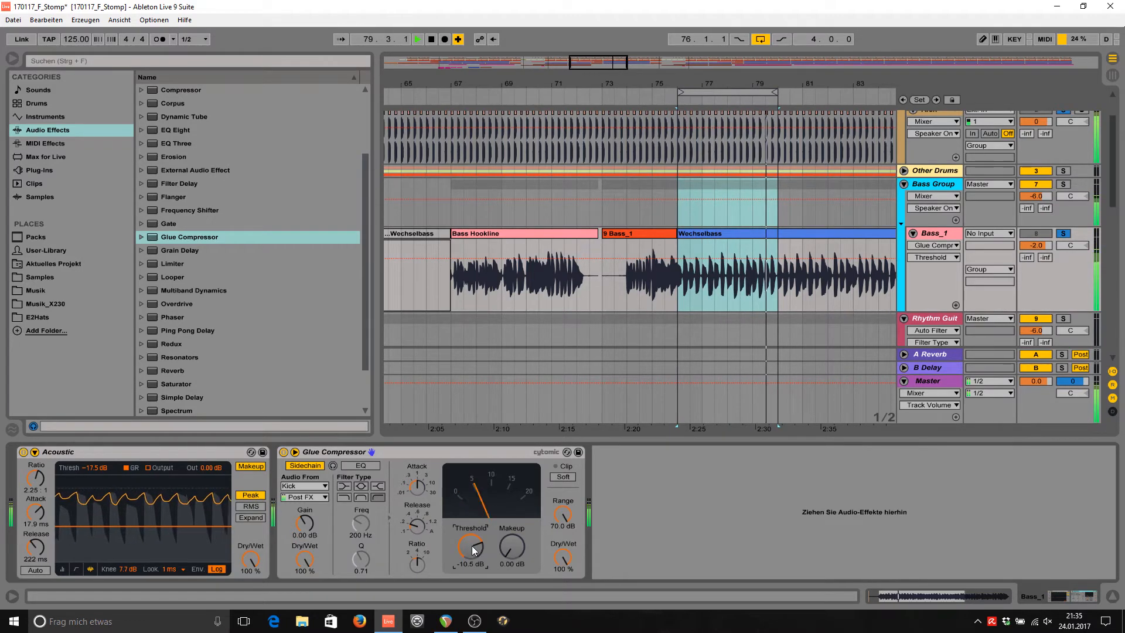
left_click(419, 487)
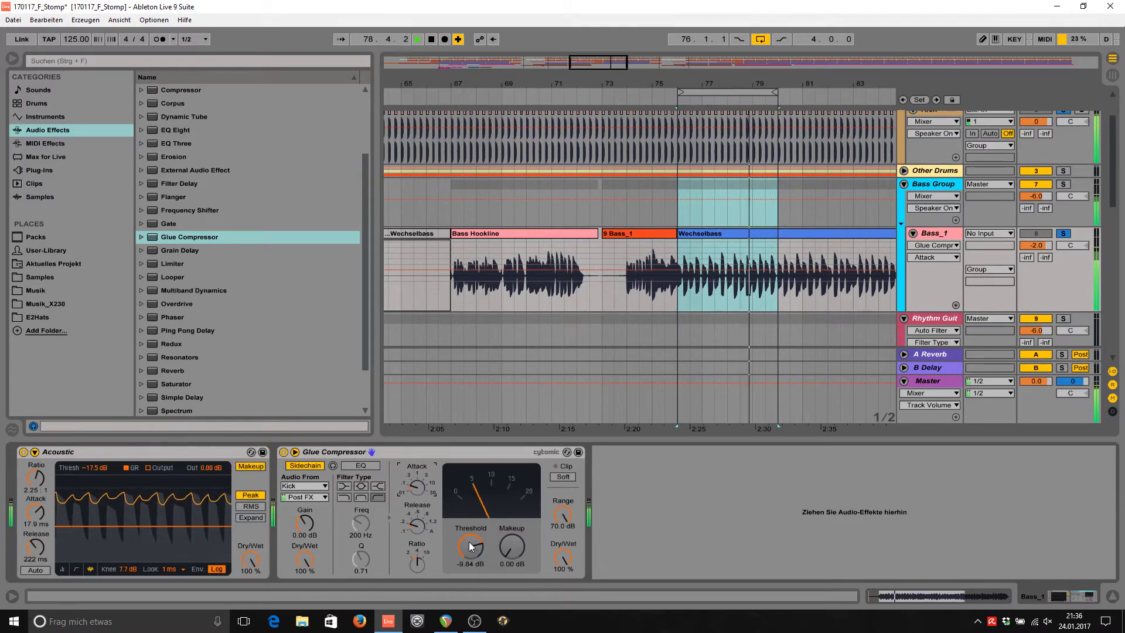
left_click_drag(472, 547, 472, 583)
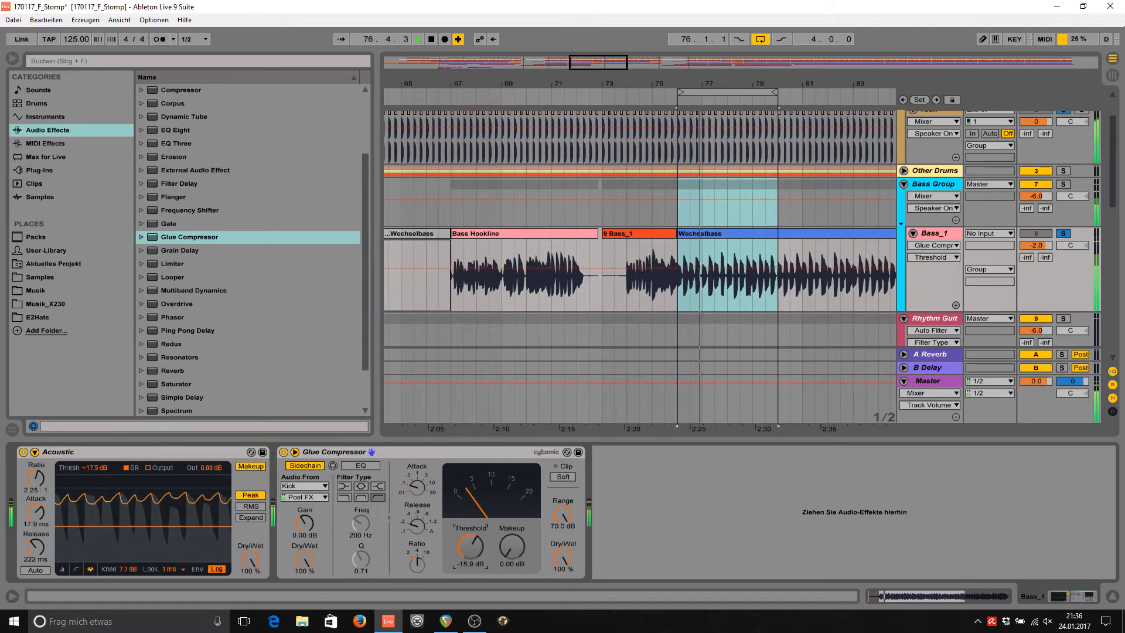
left_click(418, 526)
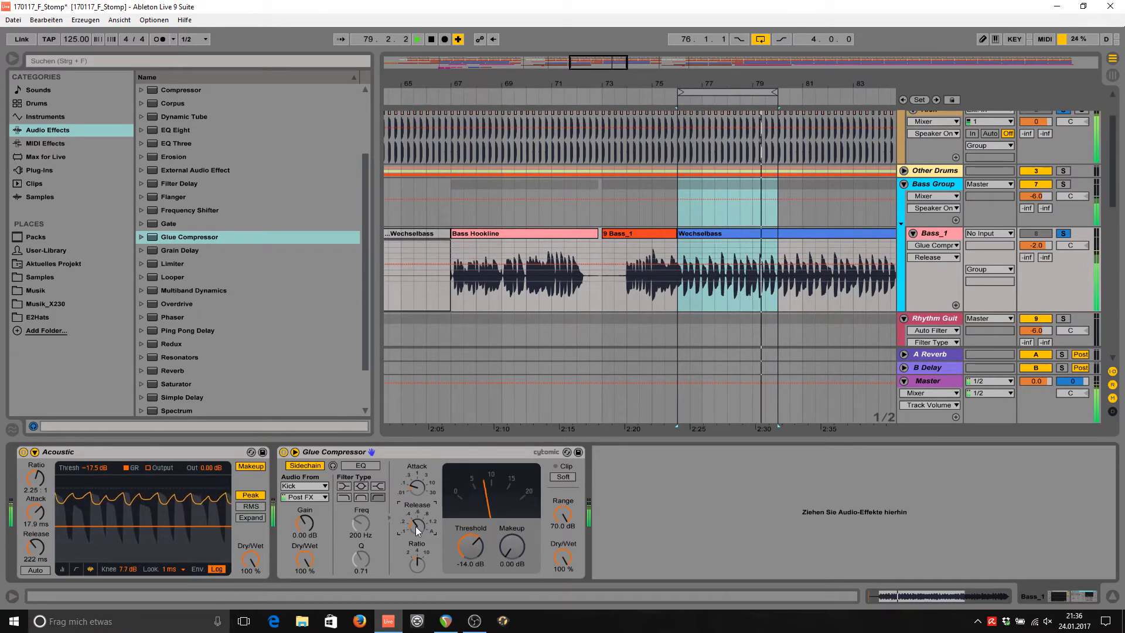
Compare the bass with the Glue Compressor bypassed and switched back on.
left_click(323, 450)
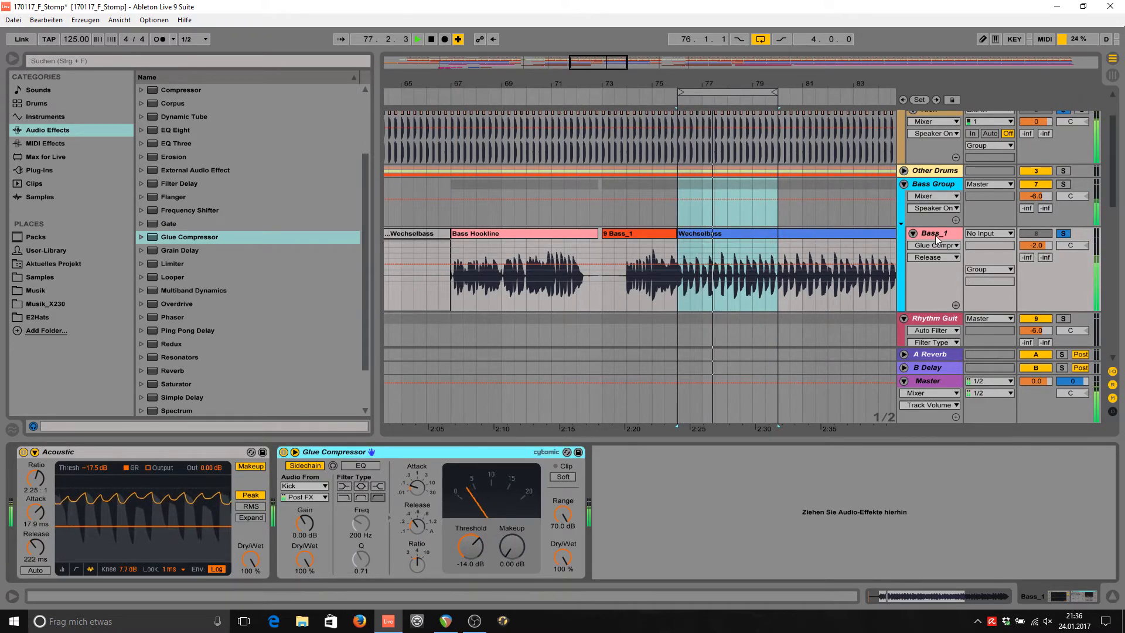
left_click(284, 452)
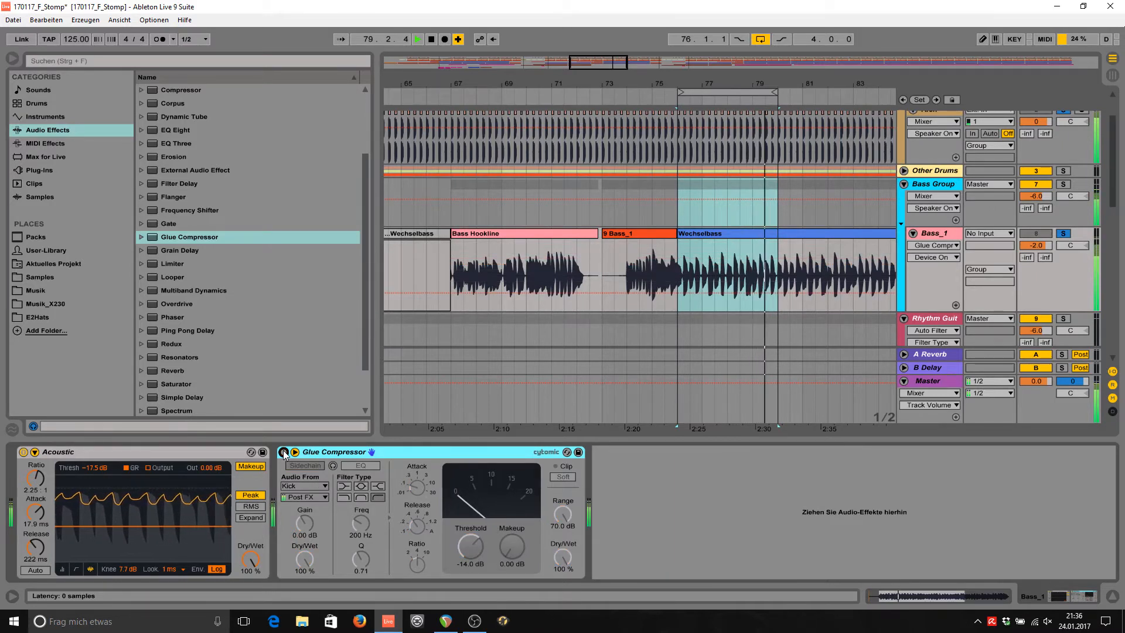
left_click(284, 452)
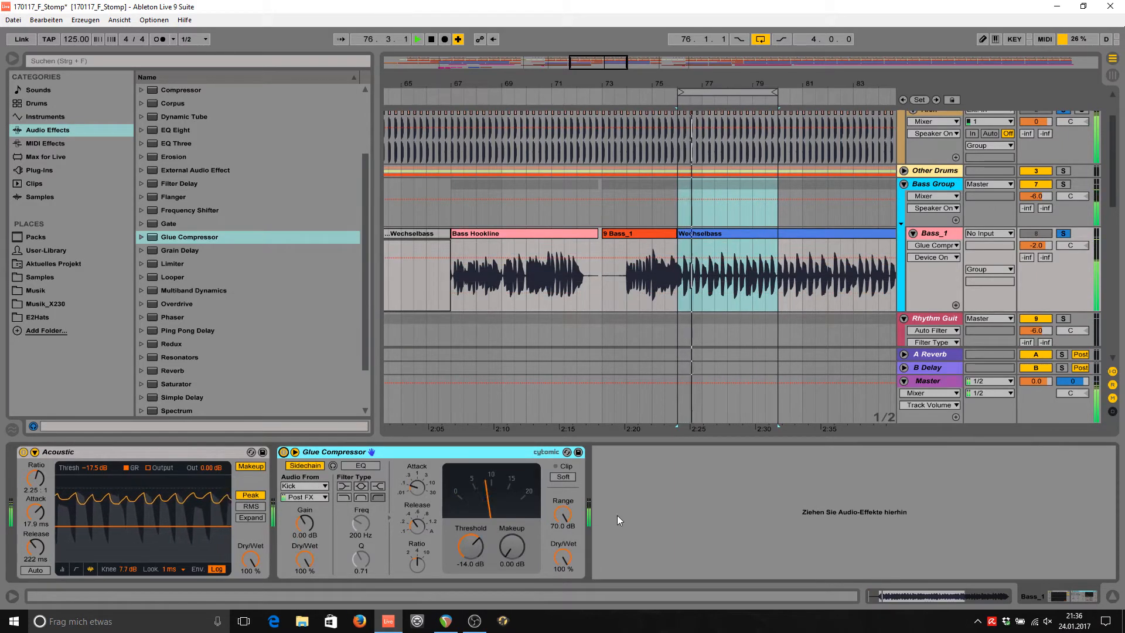
Raise the Glue Compressor's makeup gain to 7.30 dB, checking the level against the bypassed signal.
left_click_drag(515, 547, 515, 520)
left_click(284, 451)
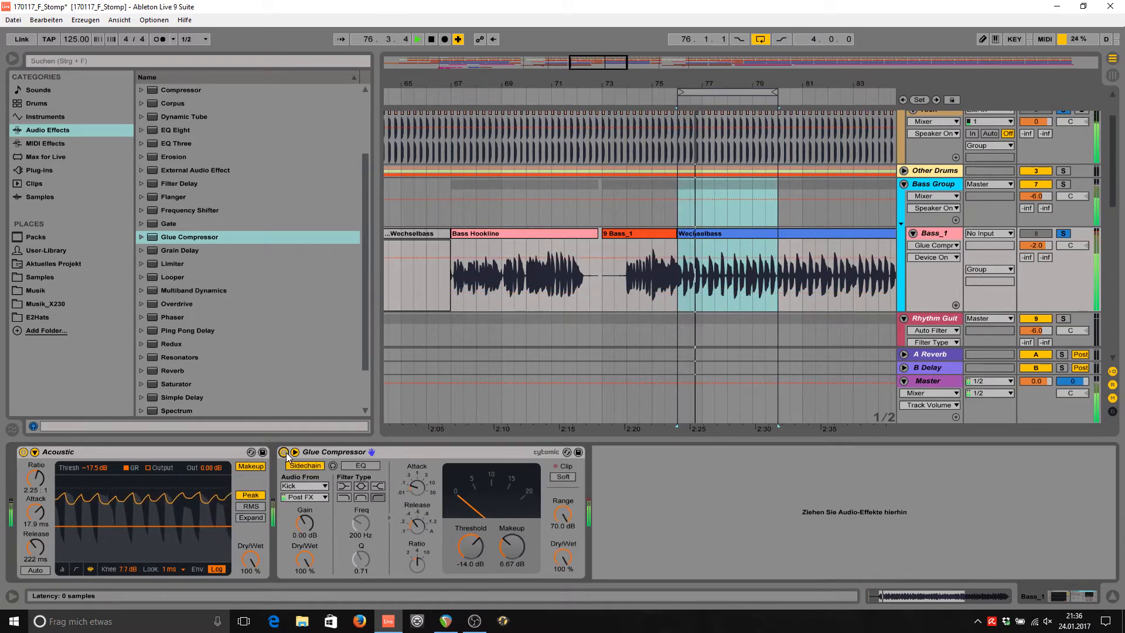
left_click(284, 452)
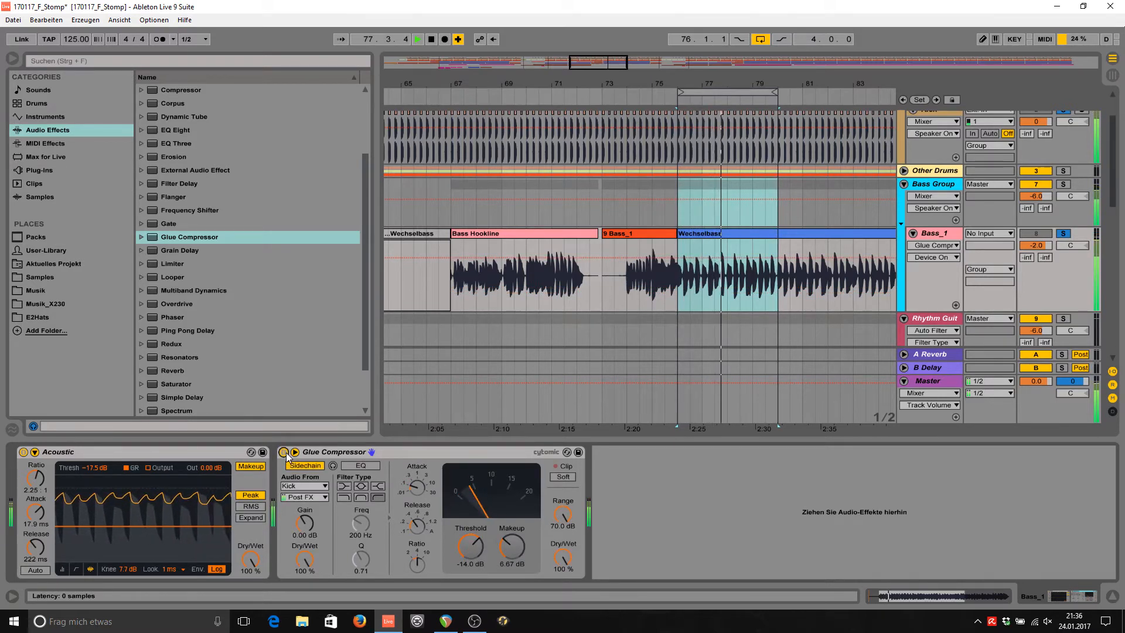
left_click(511, 546)
left_click_drag(511, 546, 511, 542)
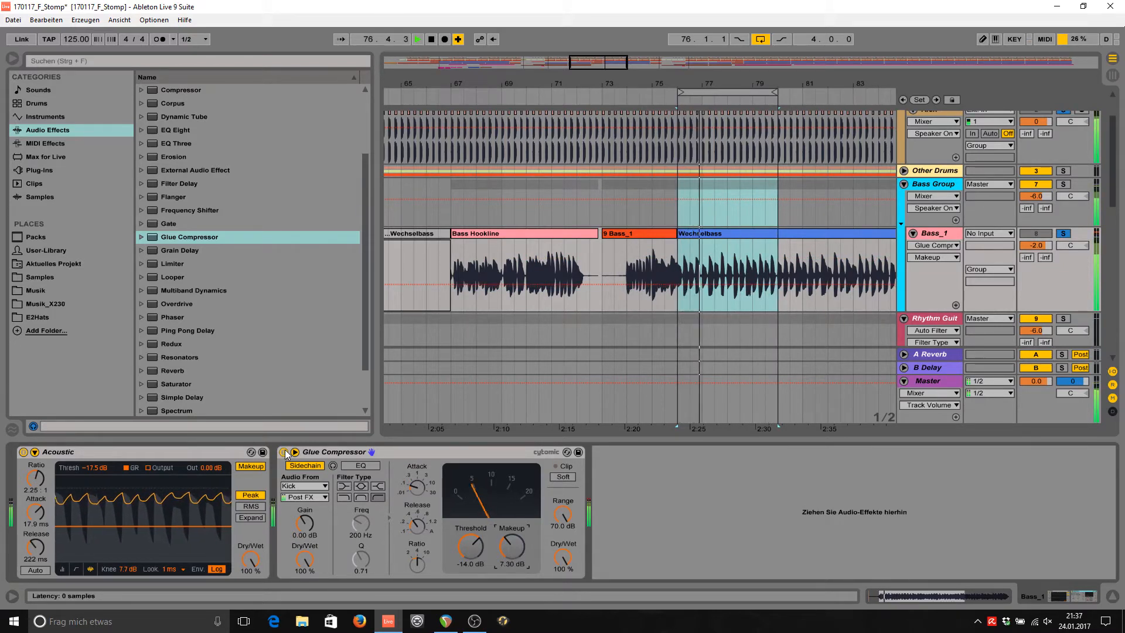
Rename the Glue Compressor on Bass_1 as "Sidachain Kick".
left_click(322, 450)
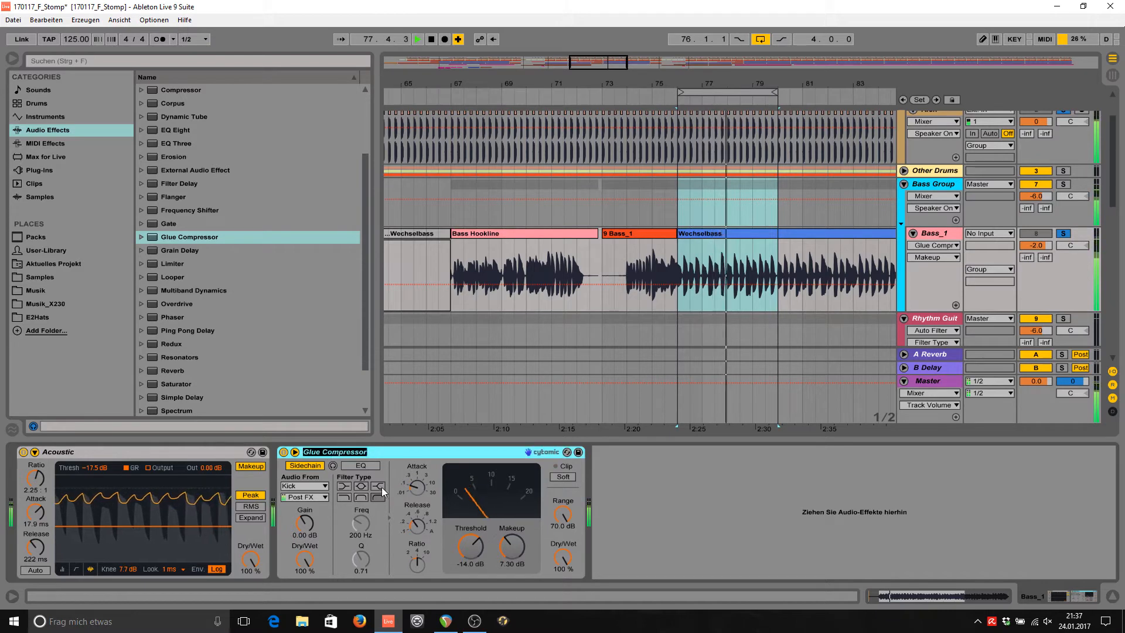
key("ctrl+r")
type("Sidachain Kick")
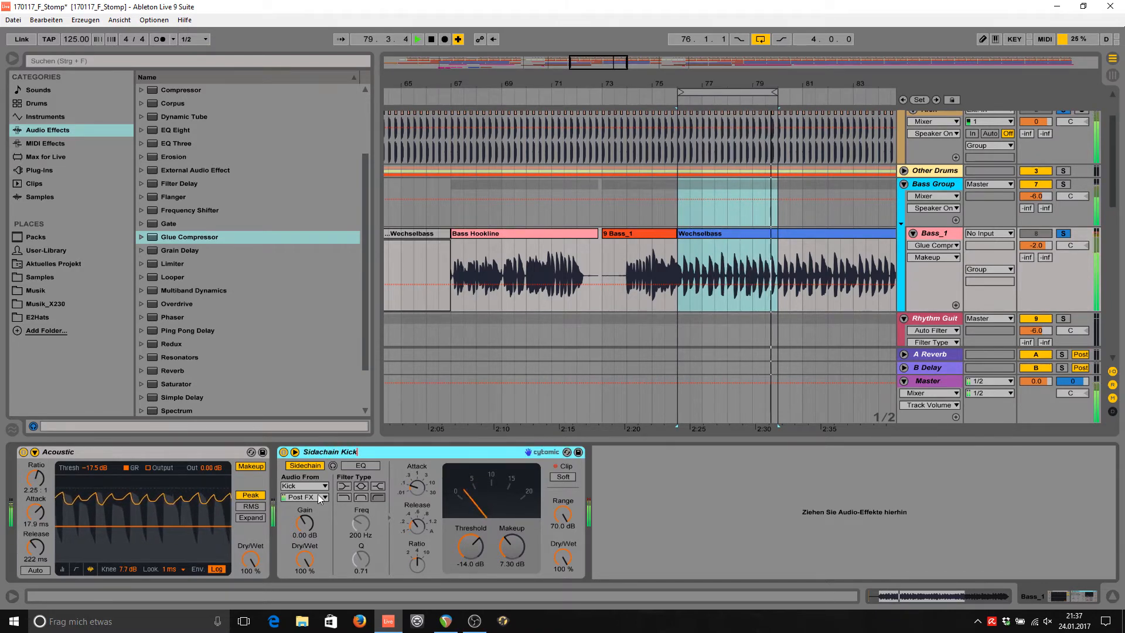
key("Return")
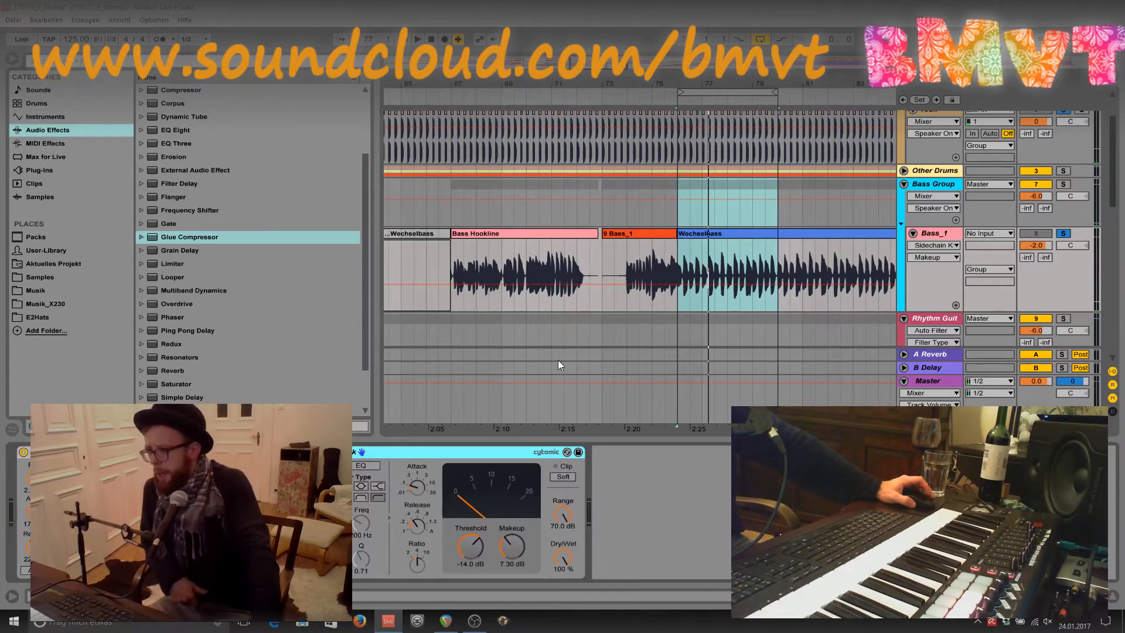
Solo the Kick track, add an EQ Eight to it, and play it with the EQ's enlarged spectrum display shown.
scroll(847, 239, "up", 3)
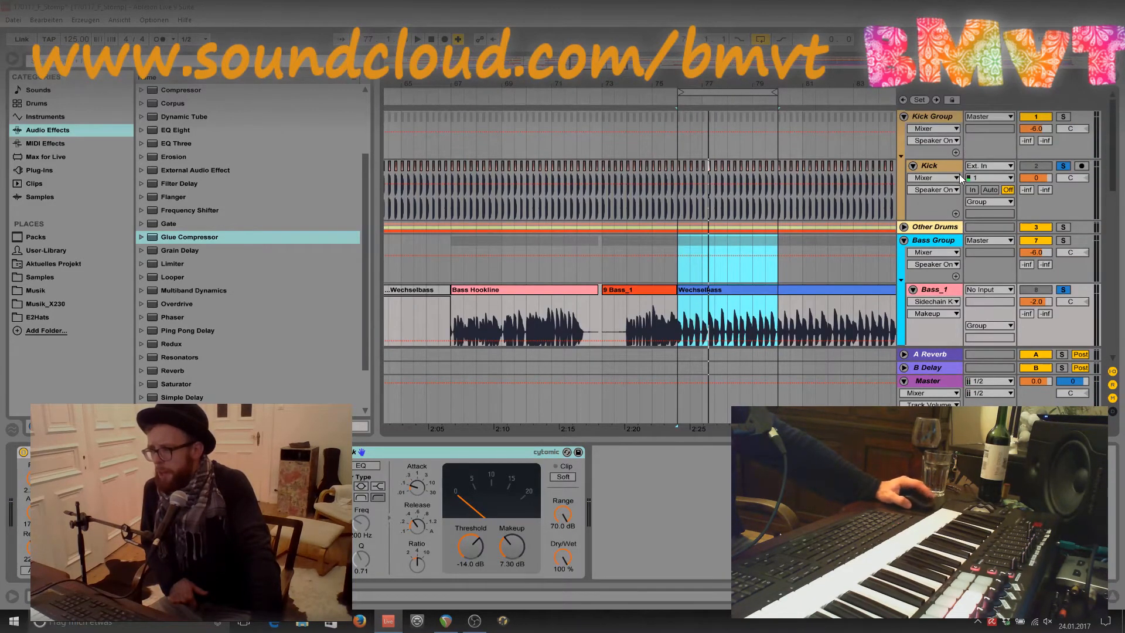
left_click(1062, 166)
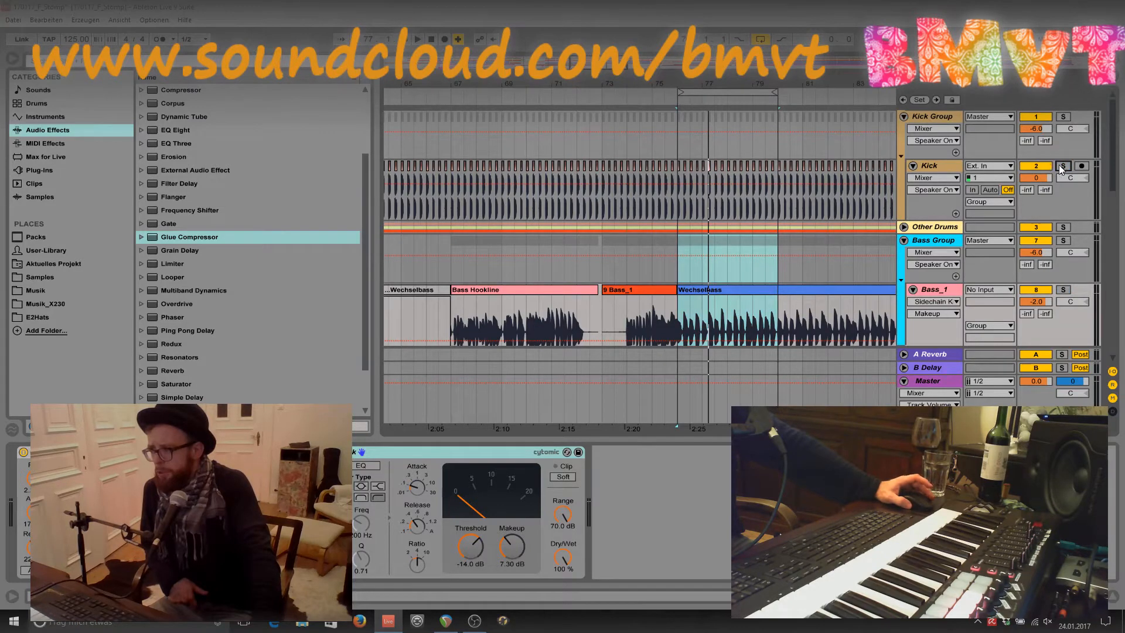
left_click(938, 171)
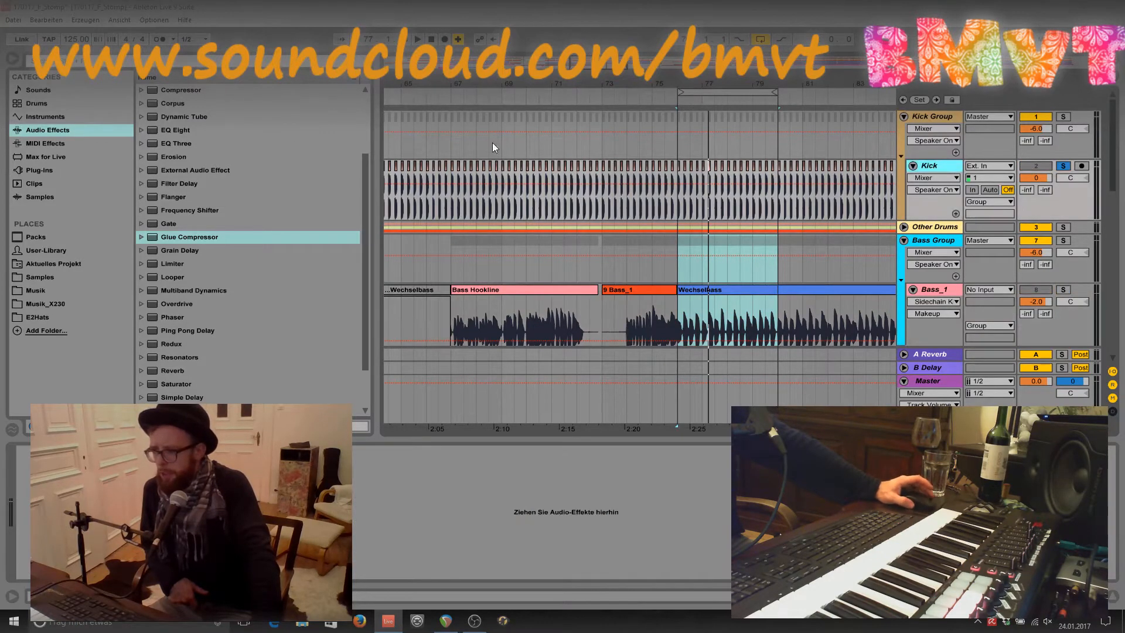
left_click_drag(164, 129, 119, 198)
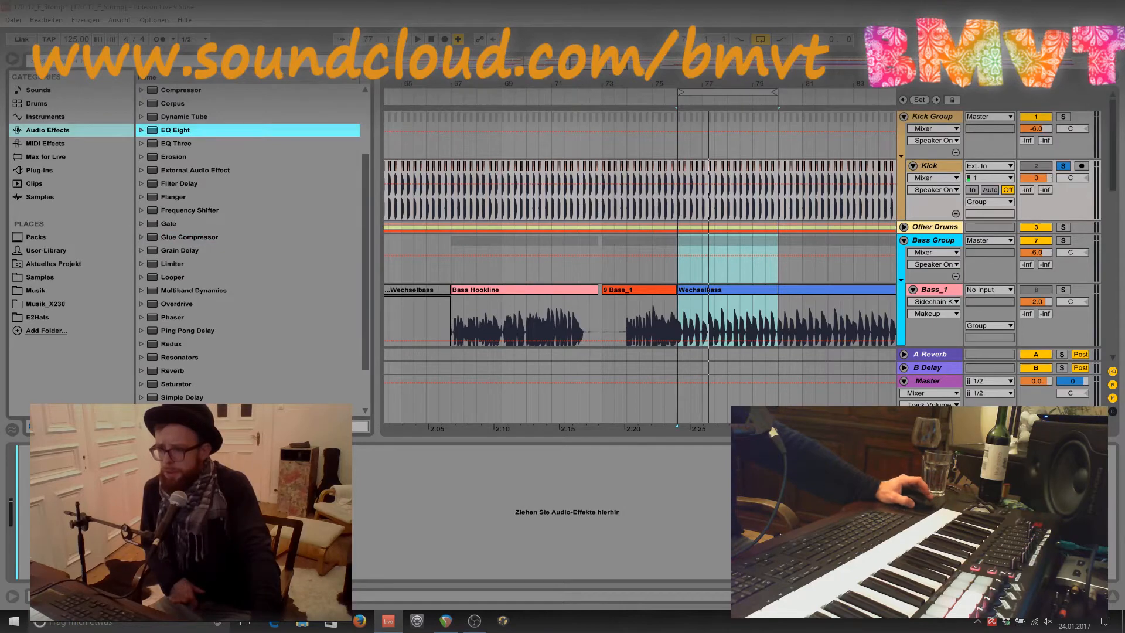
left_click_drag(129, 498, 133, 508)
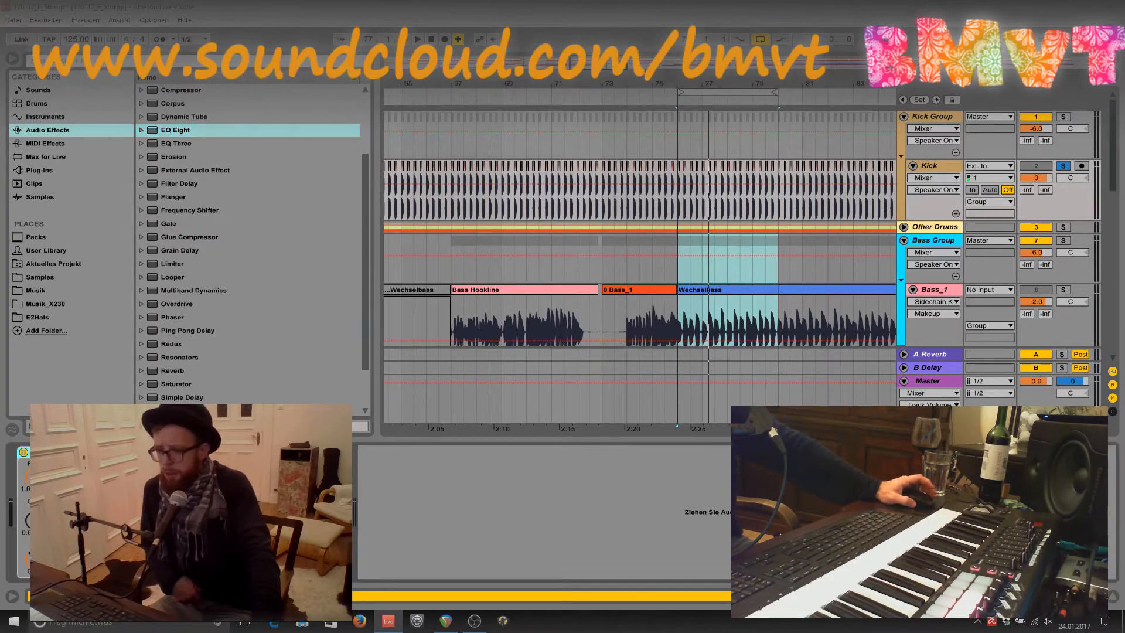
left_click(35, 452)
key("space")
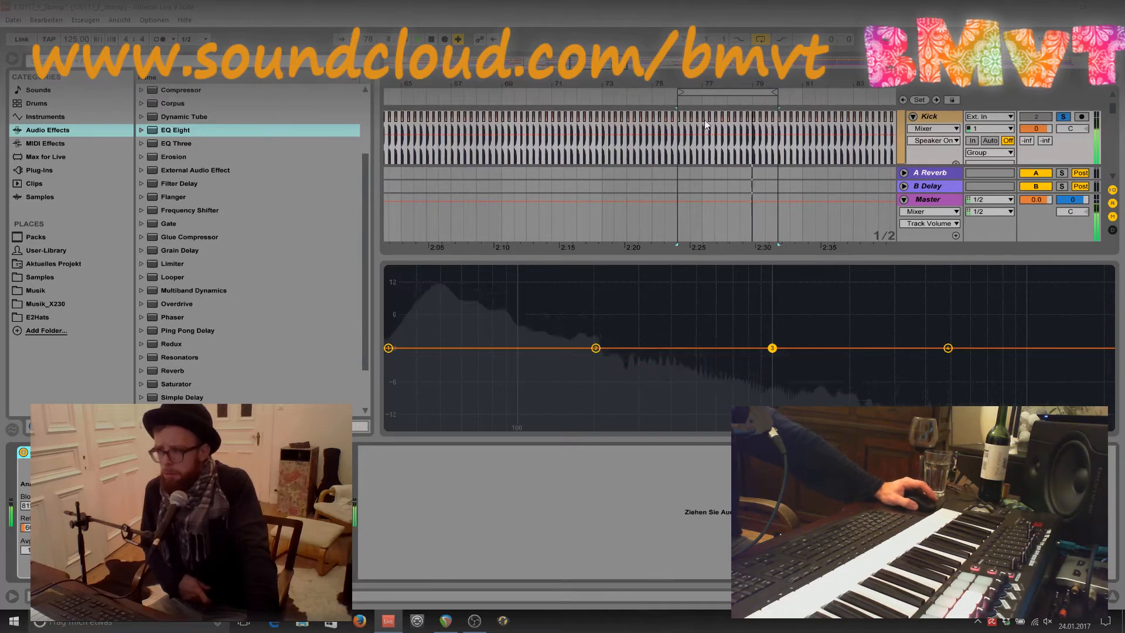
Stop playback and consolidate the Kick clips from bar 76 to bar 80 into a single clip, then open it.
left_click_drag(830, 83, 830, 119)
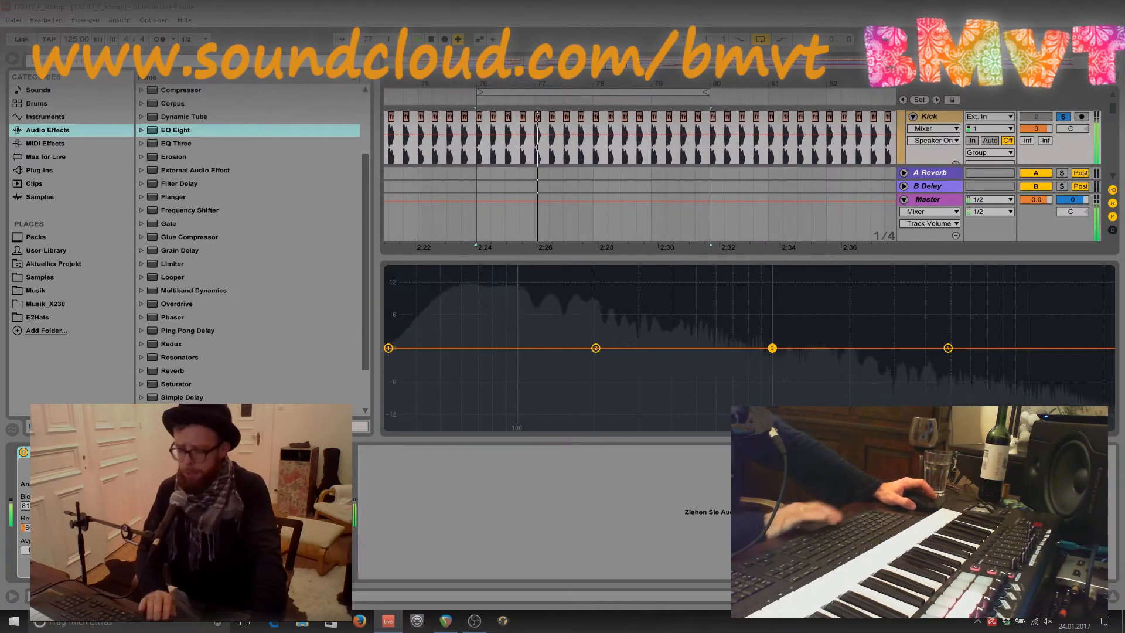
key("space")
left_click_drag(476, 147, 702, 151)
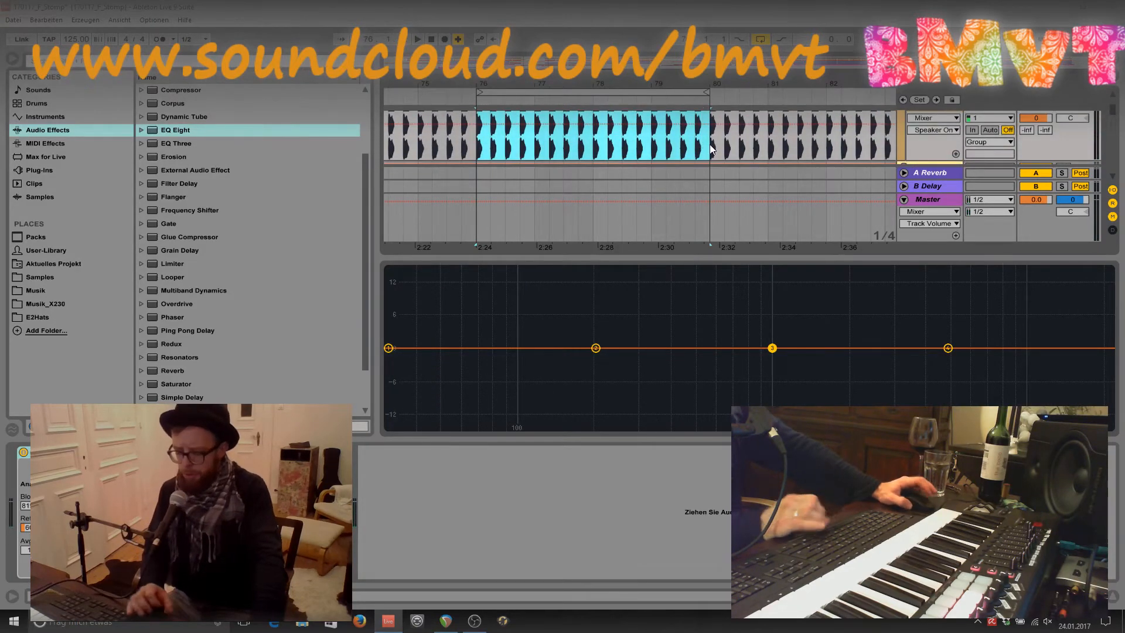
key("ctrl+j")
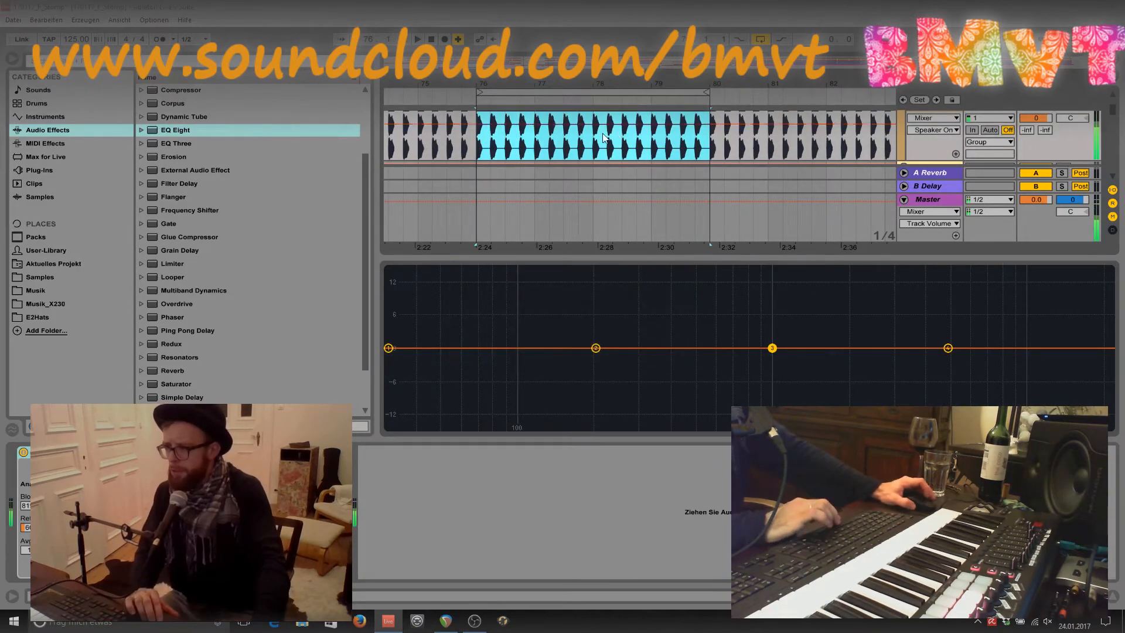
double_click(535, 150)
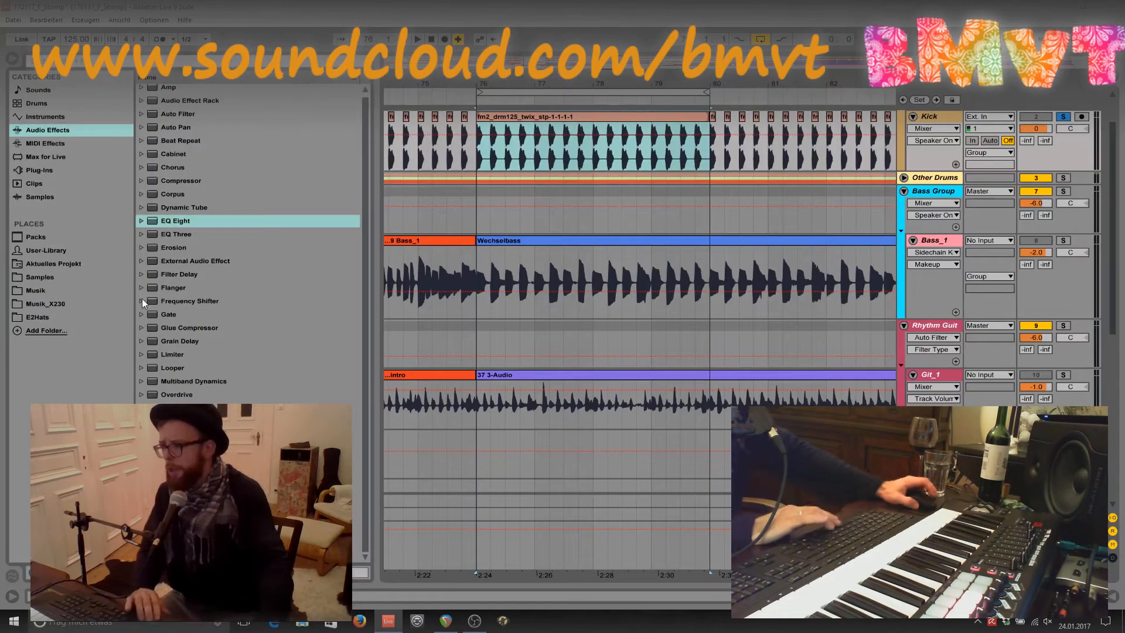
Play the Kick and Bass_1 tracks soloed together, keeping the loop on bars 76 to 80.
key("space")
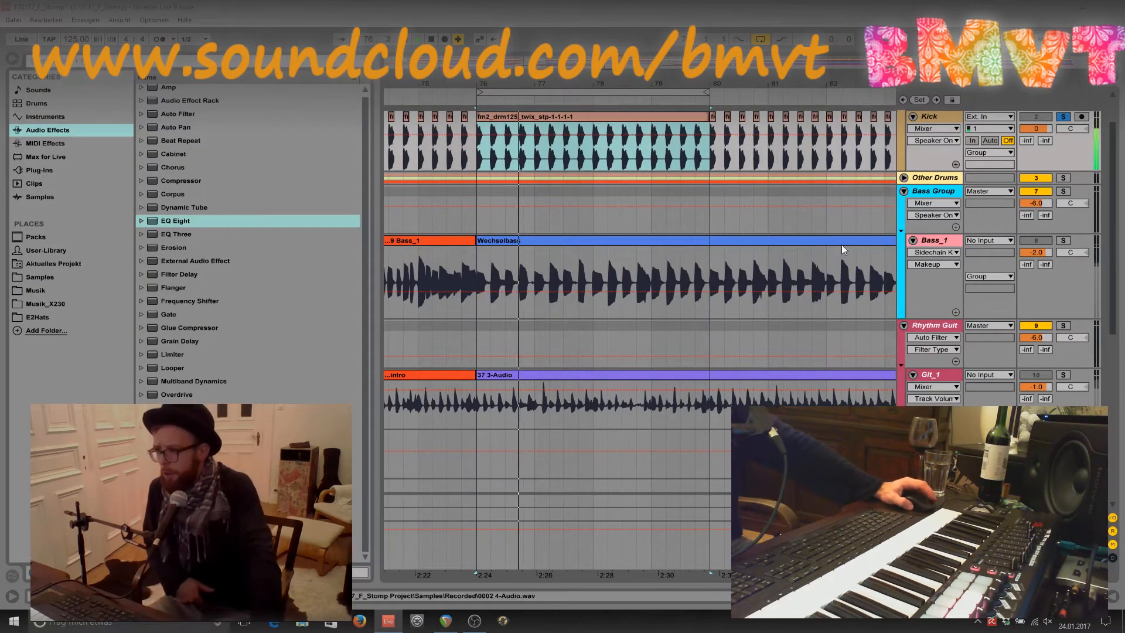
left_click(1063, 244)
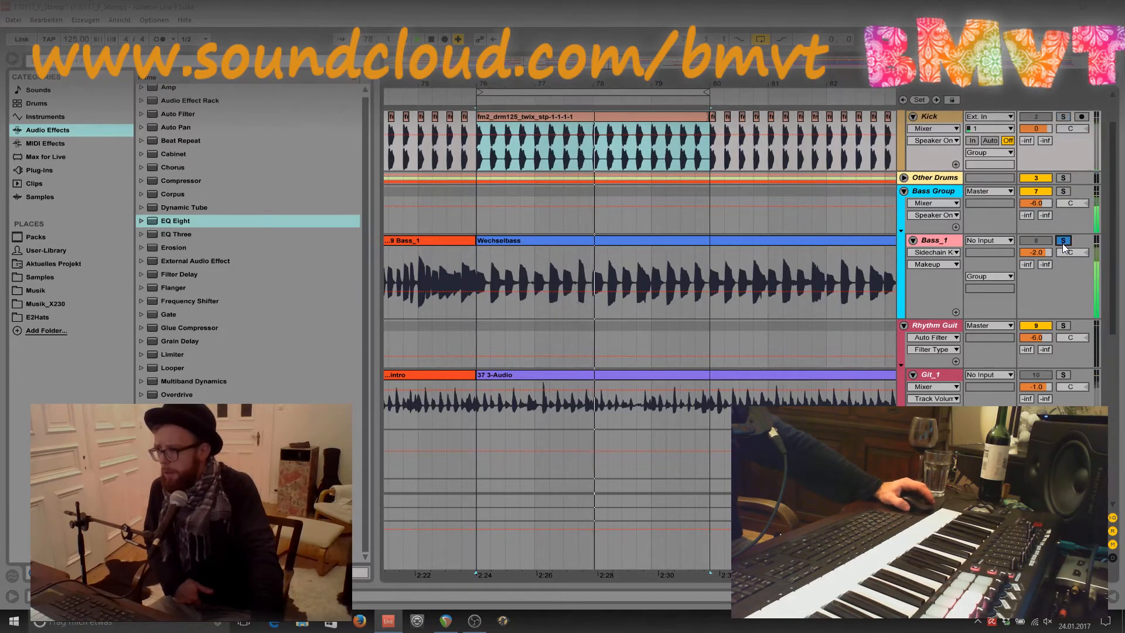
left_click(1062, 117, "ctrl")
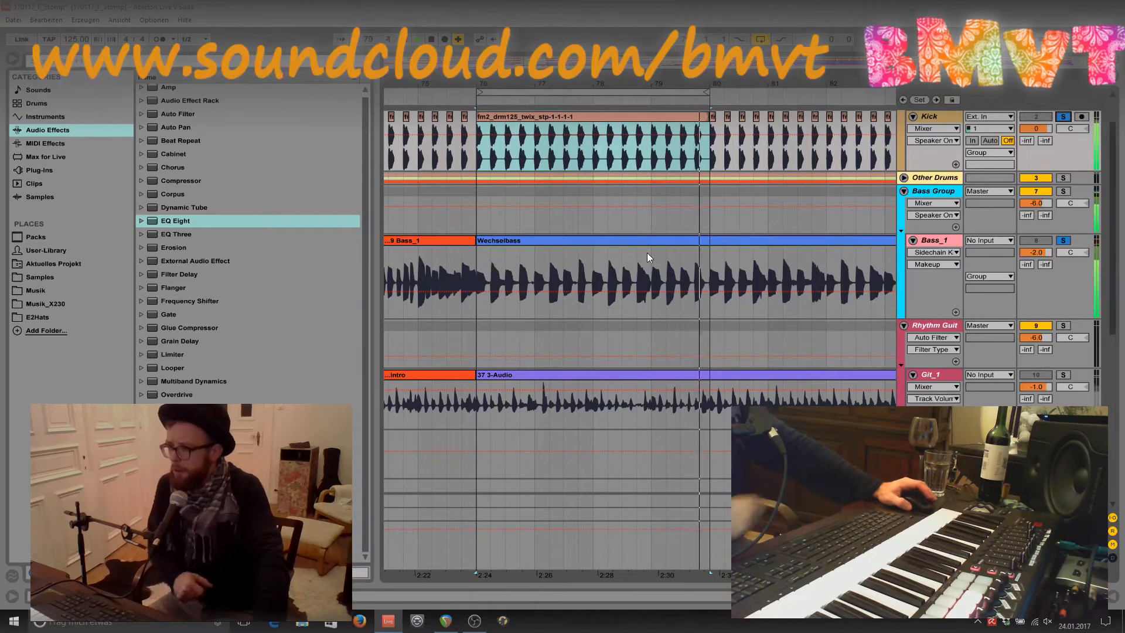
left_click_drag(596, 84, 657, 93)
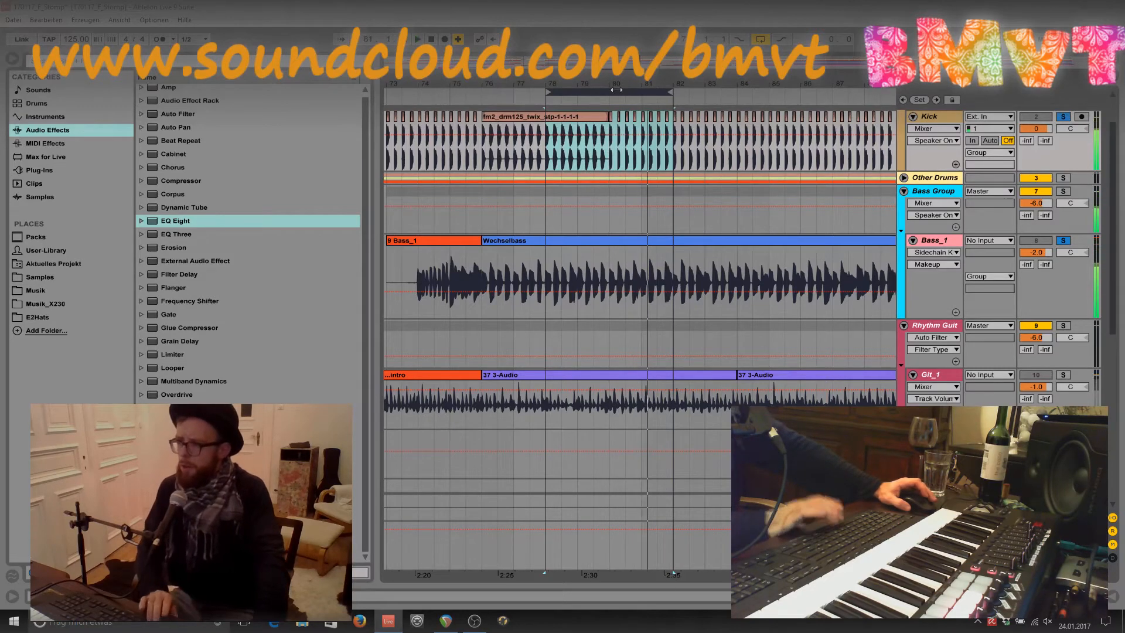
left_click_drag(616, 90, 564, 86)
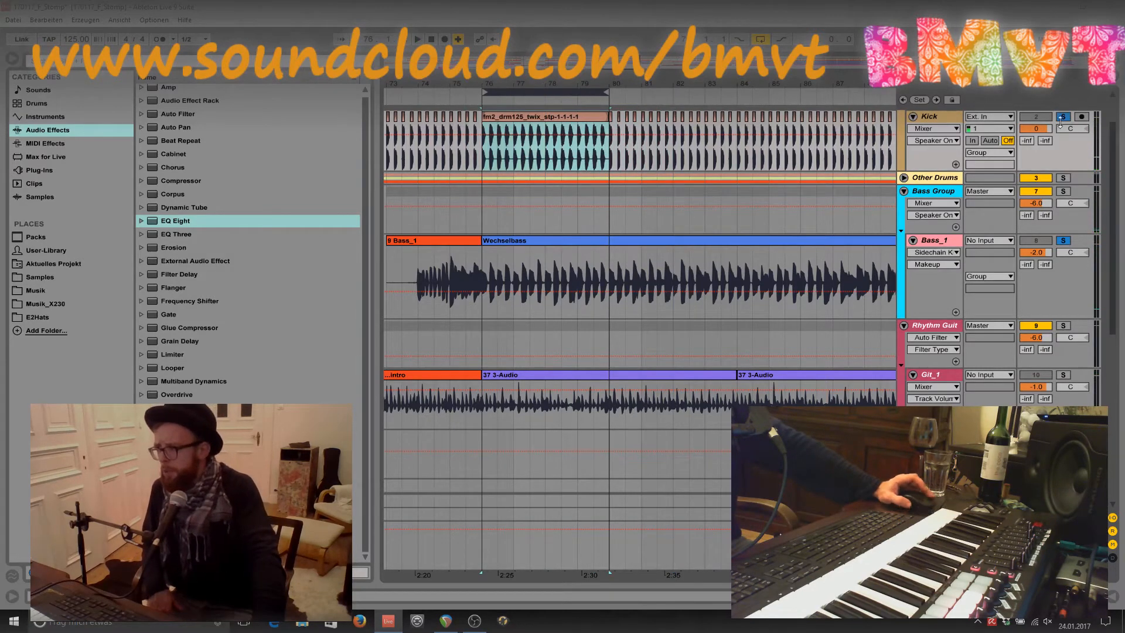
Examine the consolidated kick clip's waveform and play the loop in the full mix without solos.
double_click(541, 117)
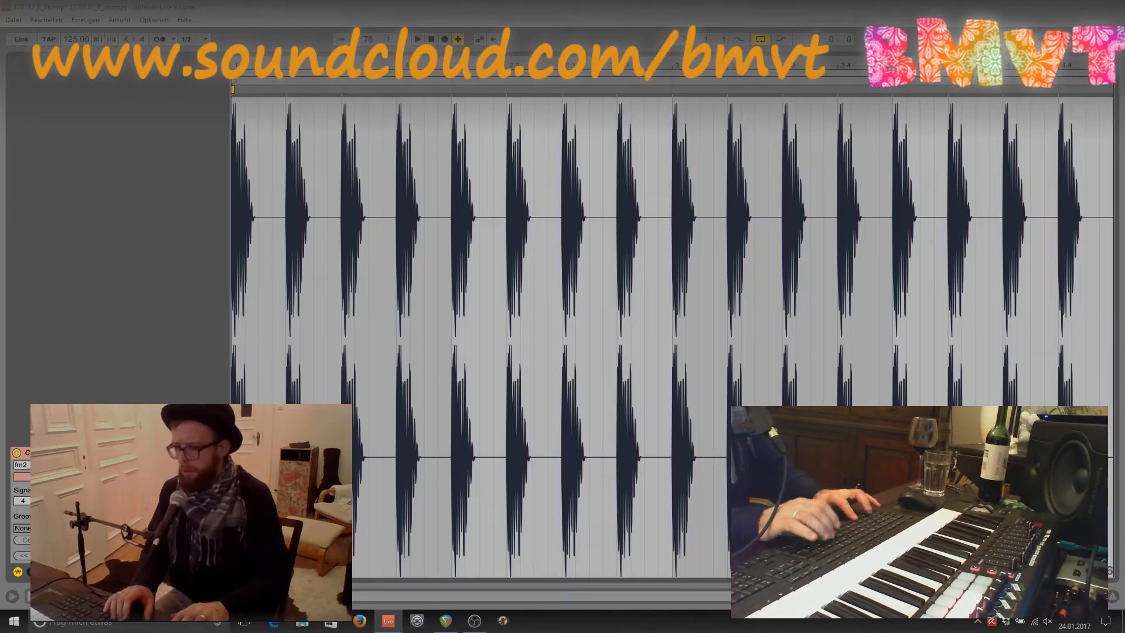
key("ctrl+alt+l")
key("space")
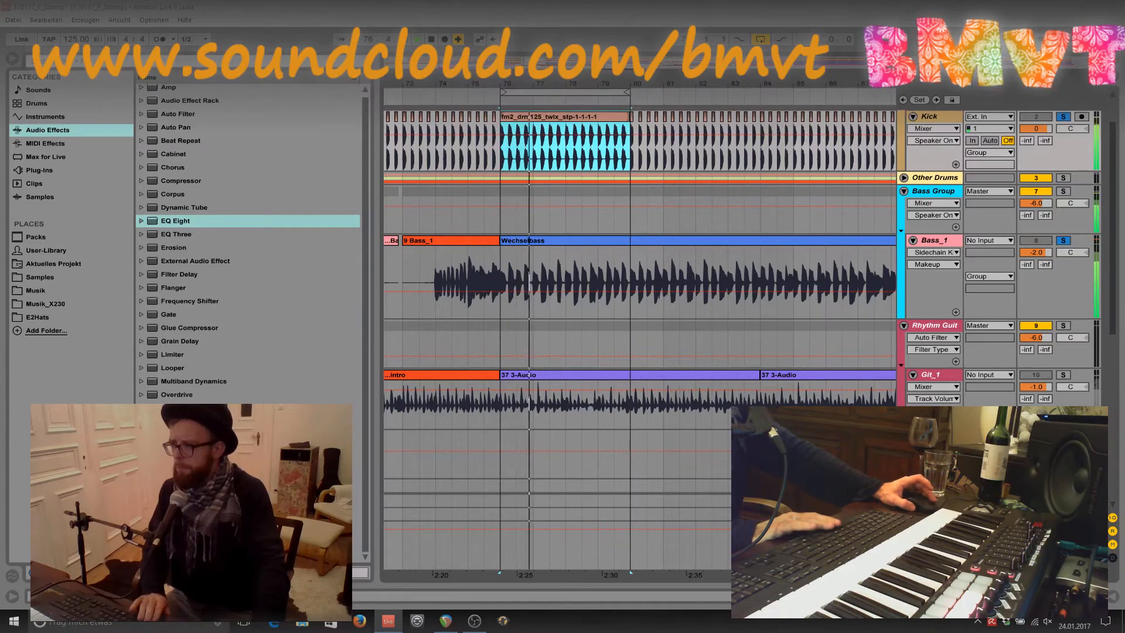
left_click(1065, 120)
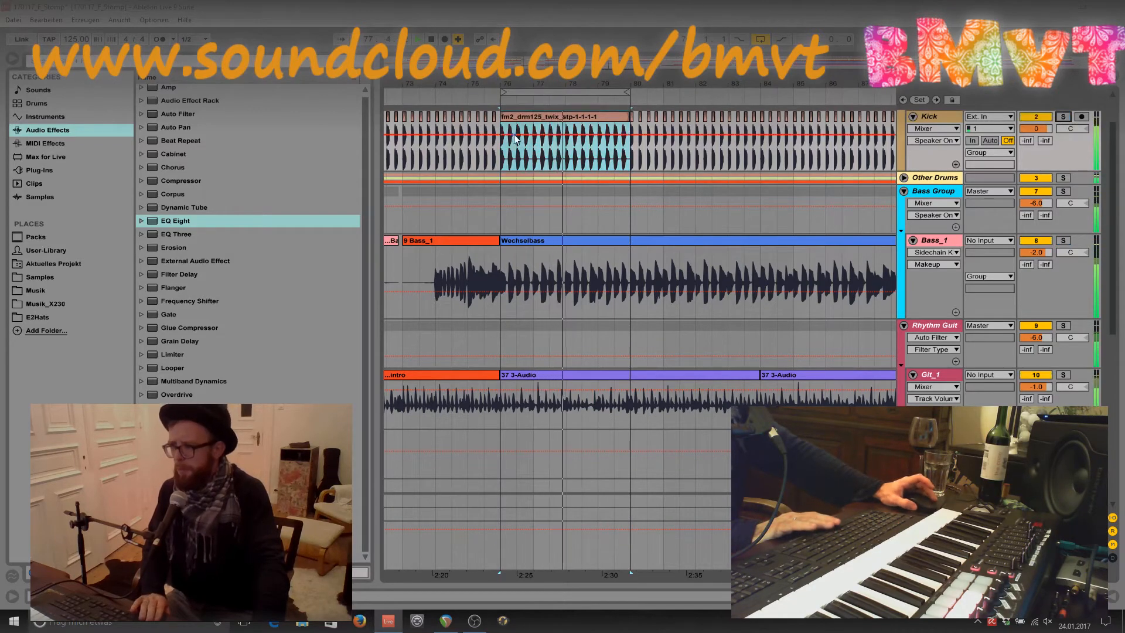
Solo the Kick and turn band 1 of its EQ Eight into a low cut at 49.8 Hz with Q 0.84 during playback.
left_click(1062, 116)
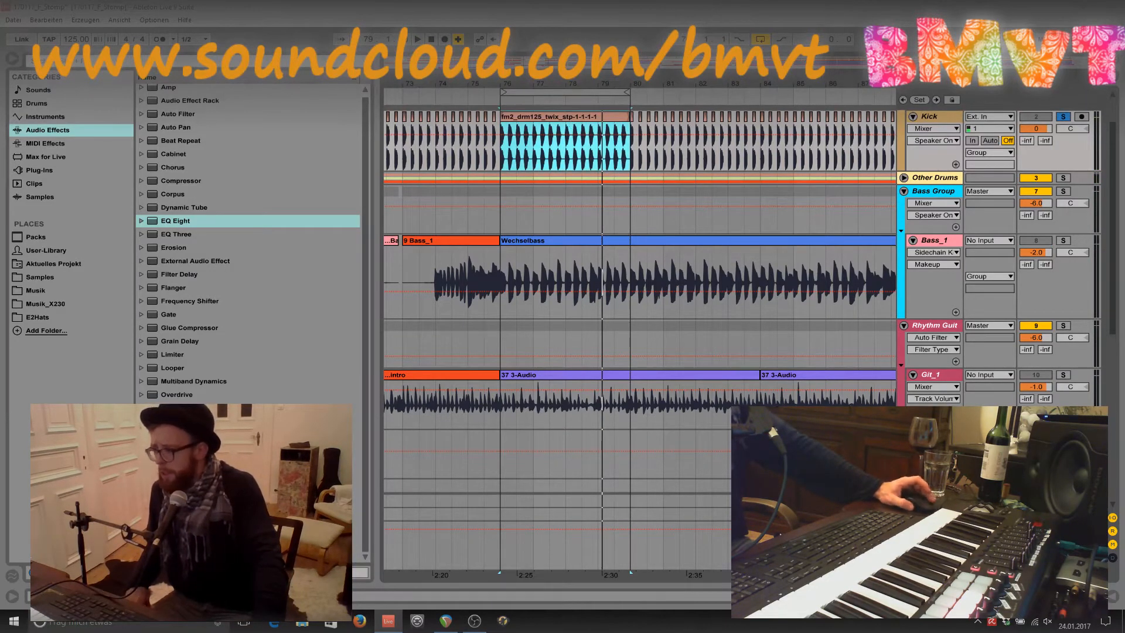
key("Return")
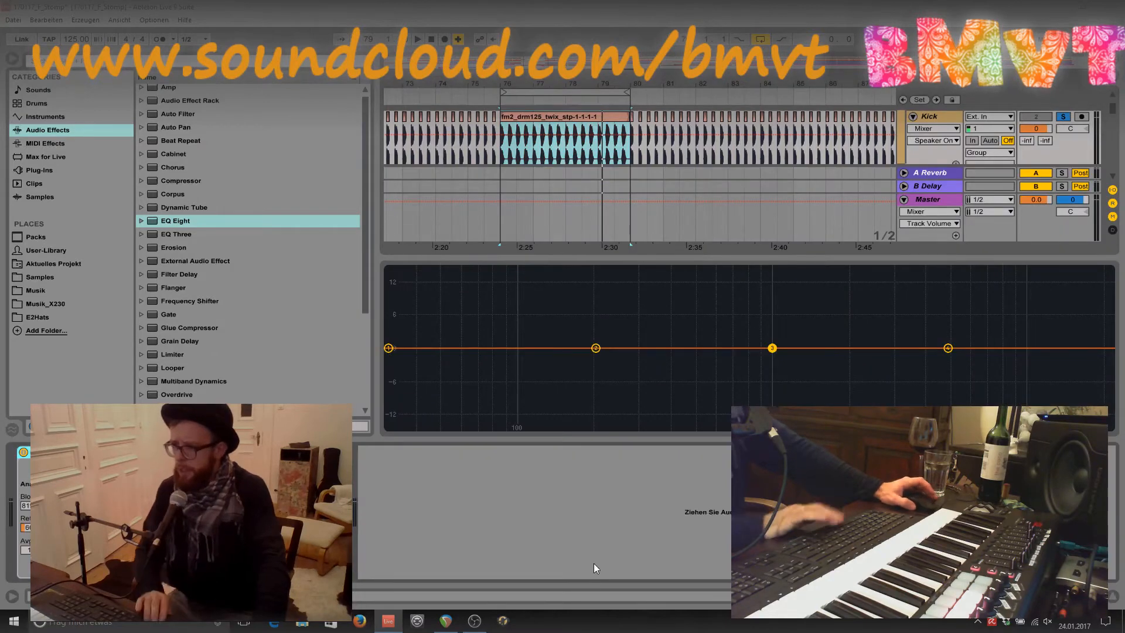
key("space")
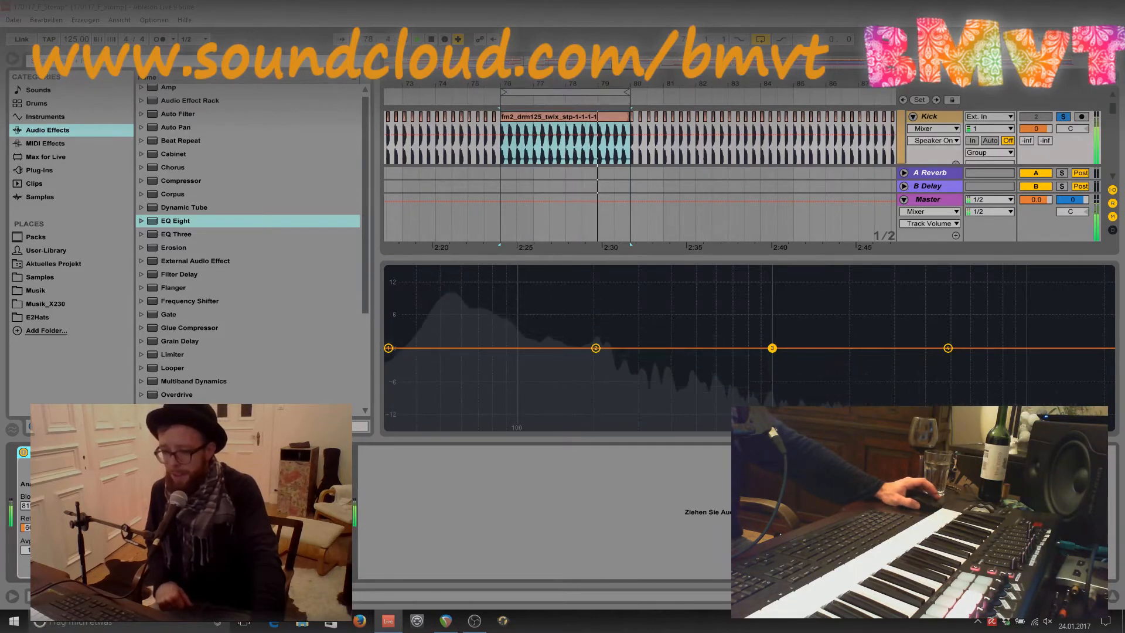
left_click(81, 471)
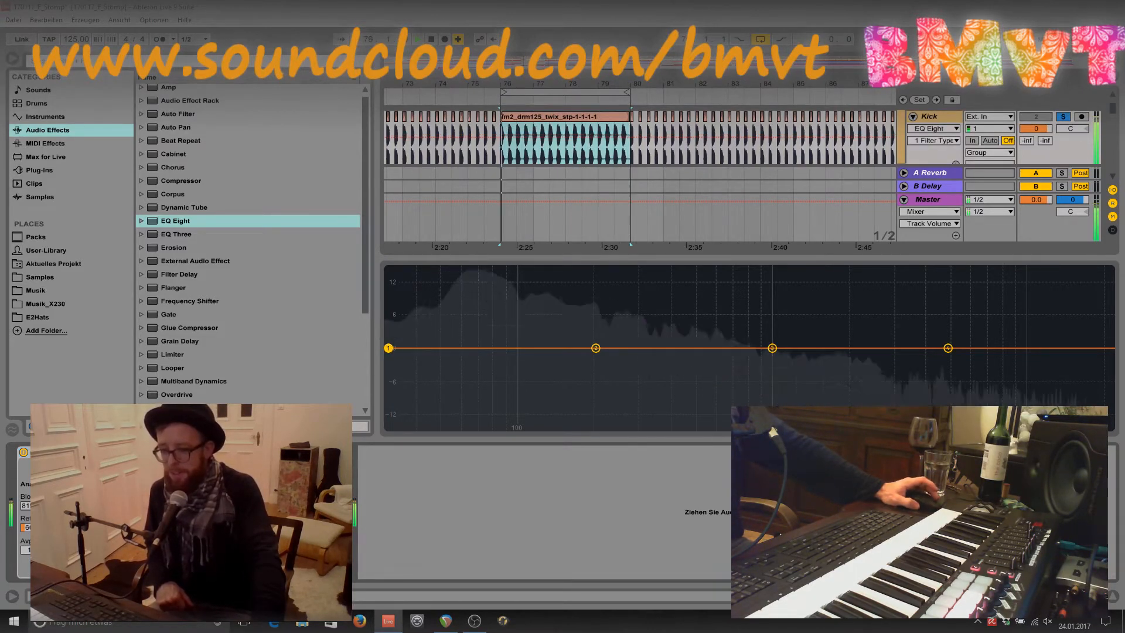
left_click(81, 498)
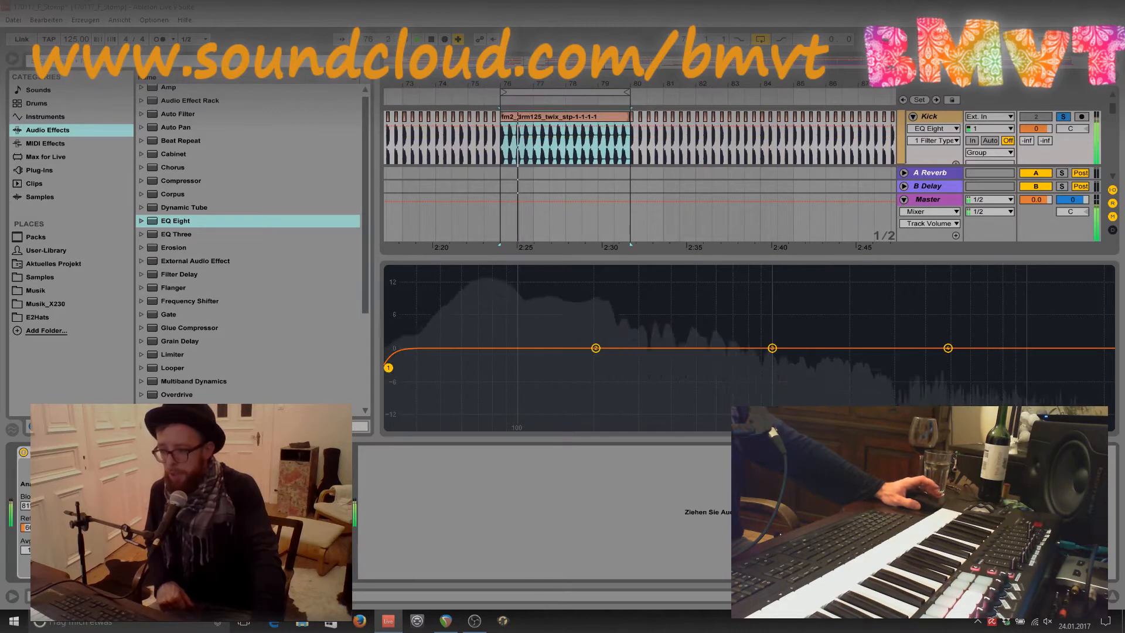
left_click(385, 367)
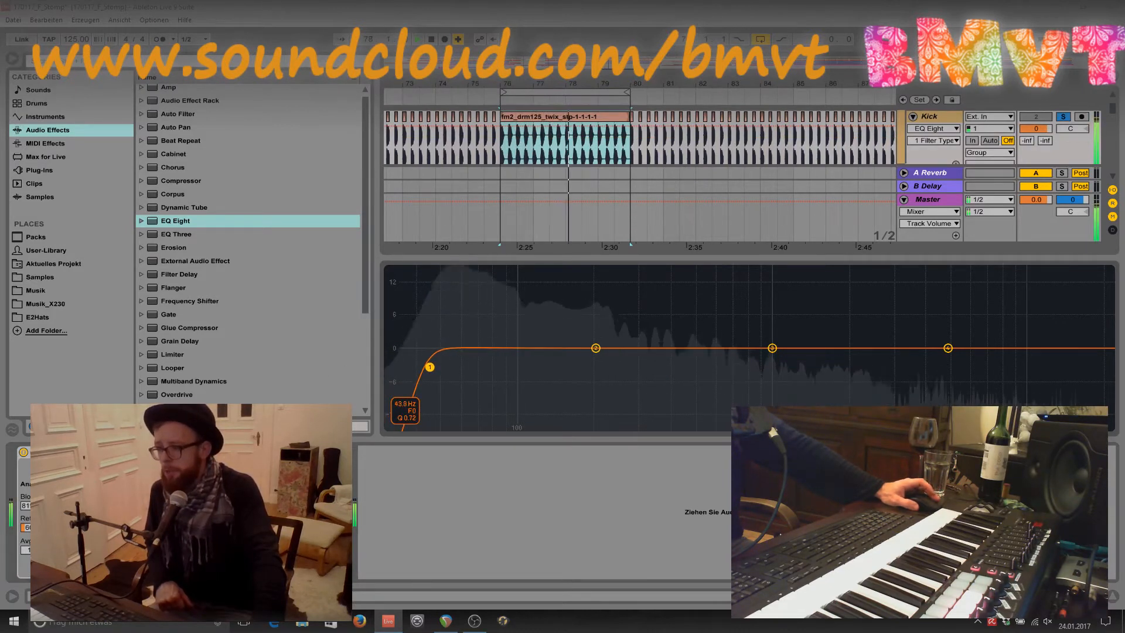
mouse_move(426, 366)
left_mouse_down()
mouse_move(413, 367)
mouse_move(435, 351)
mouse_move(448, 298)
mouse_move(444, 362)
left_mouse_up()
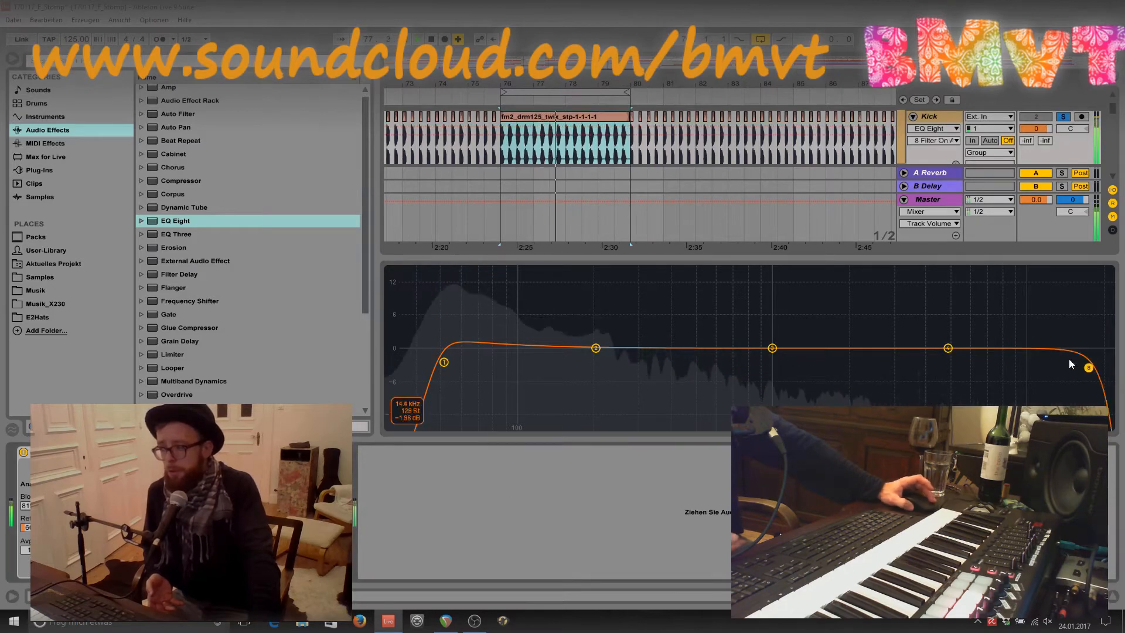
Sweep the EQ's band 8 high cut down to about 117 Hz and settle it at 16.8 kHz with Q 0.60.
double_click(1084, 367)
left_click_drag(1083, 368, 537, 346)
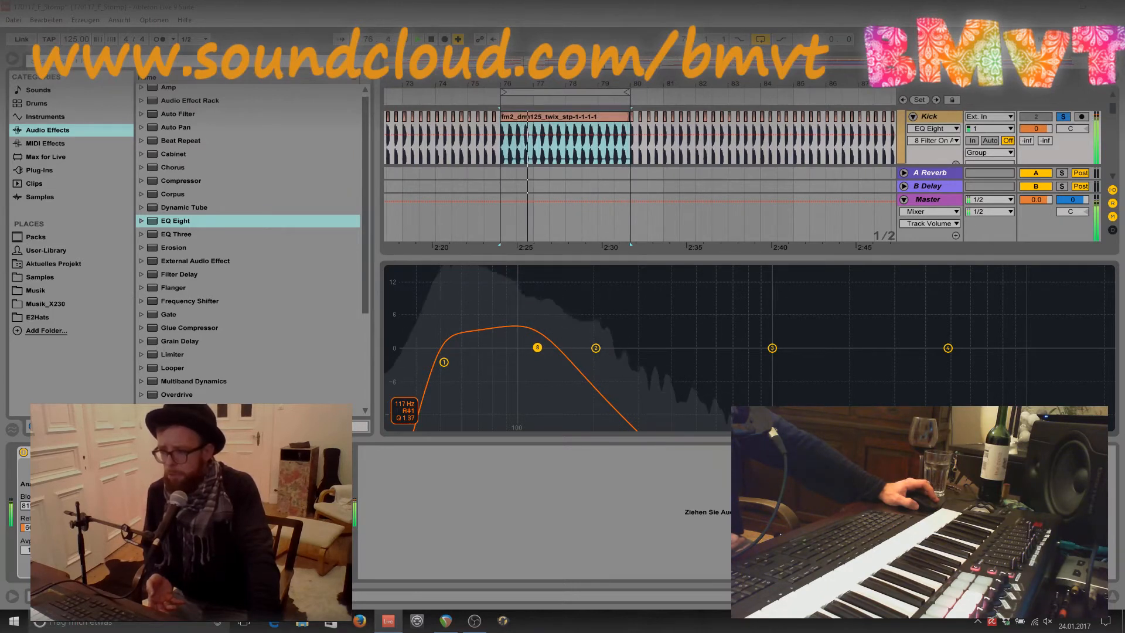
left_click_drag(537, 348, 1081, 374)
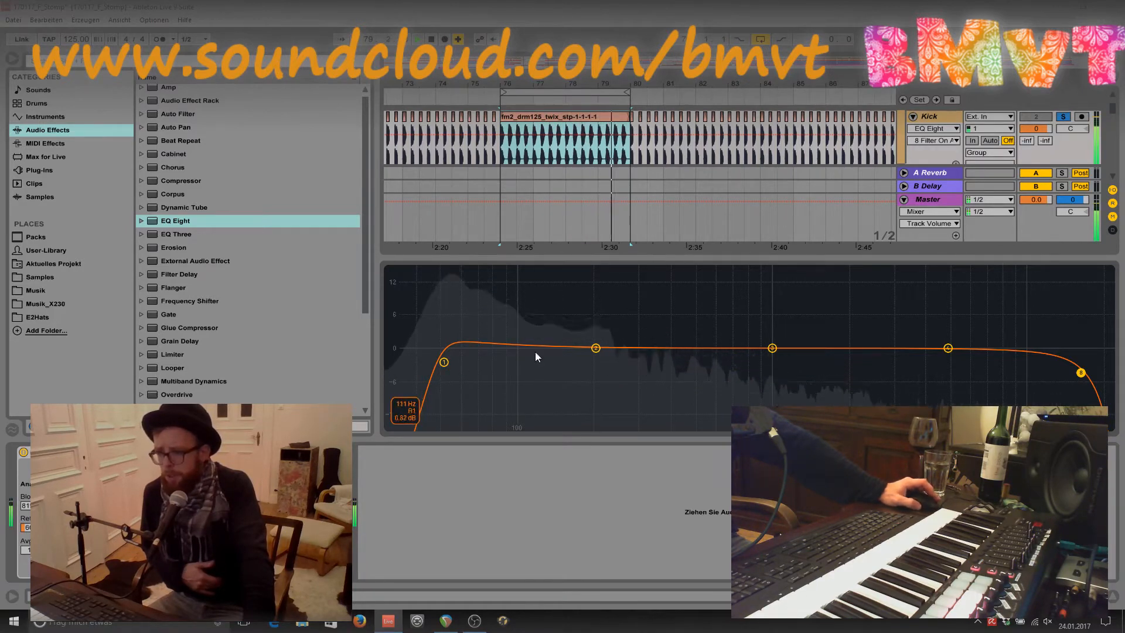
Make EQ band 2 a narrow cut with Q 3.70, sweep it through the kick's spectrum, and settle it near 200 Hz.
left_click_drag(598, 352, 597, 426)
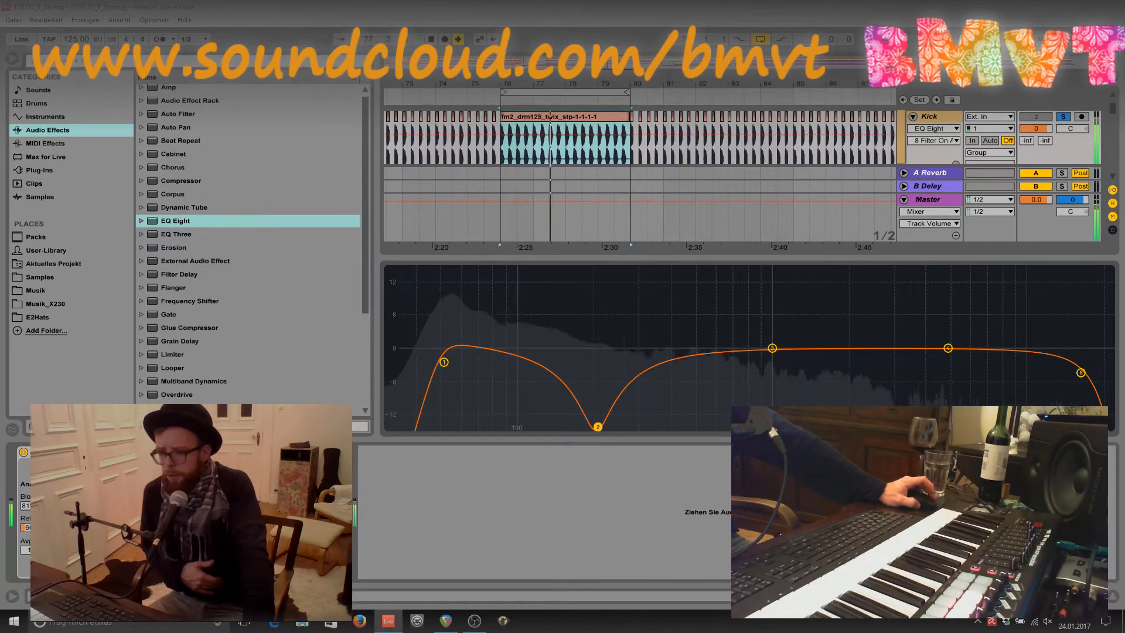
left_click_drag(106, 547, 105, 519)
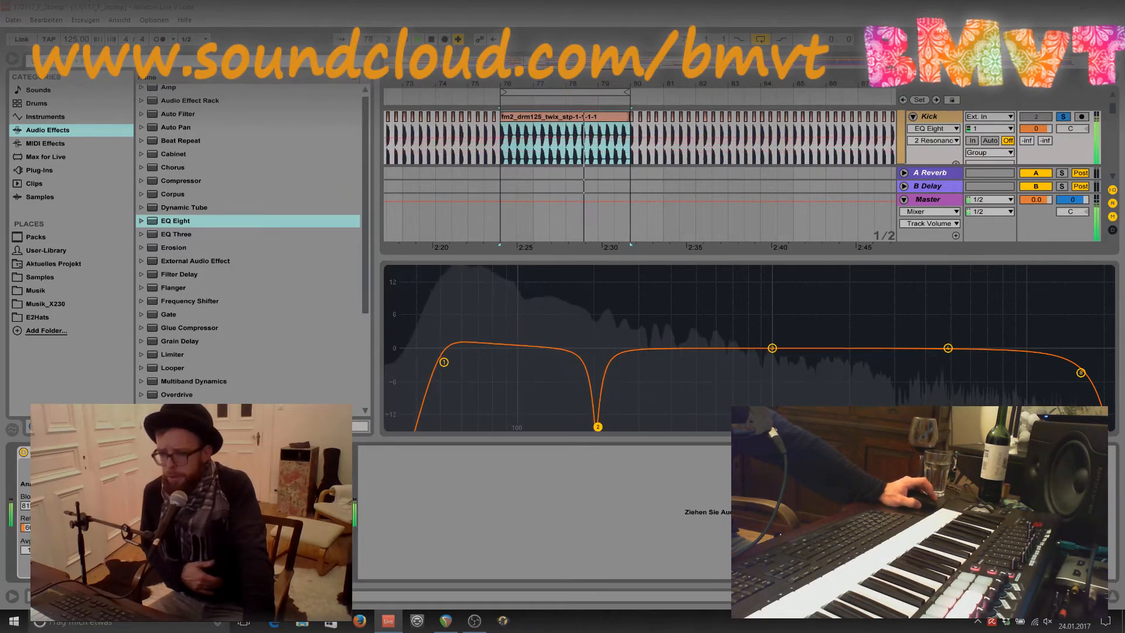
left_click_drag(597, 430, 849, 286)
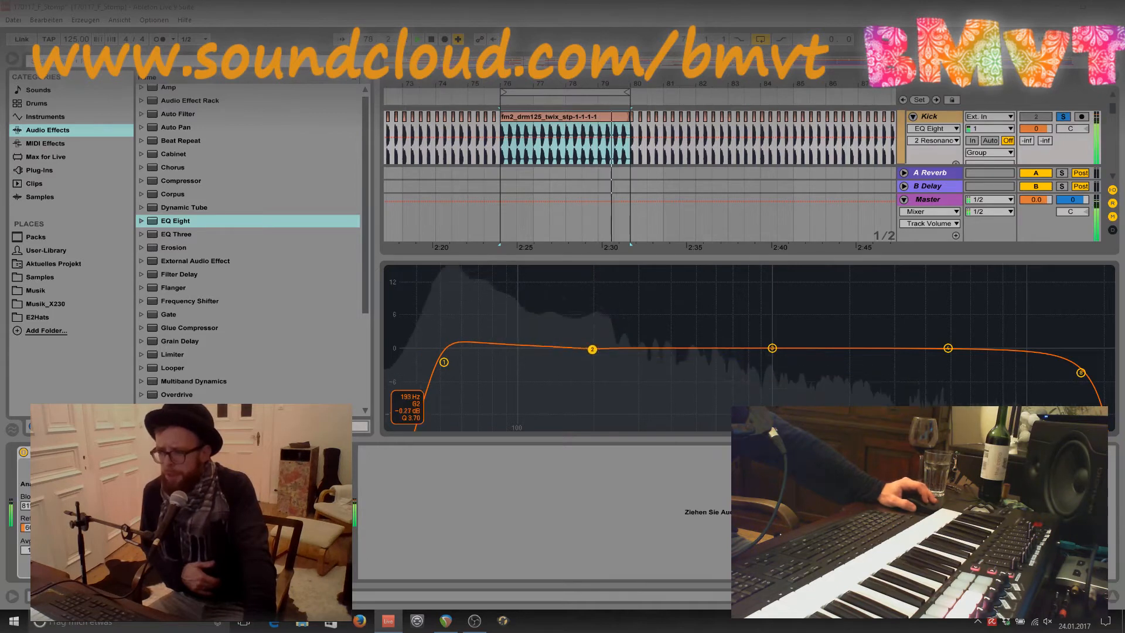
left_click_drag(597, 372, 596, 396)
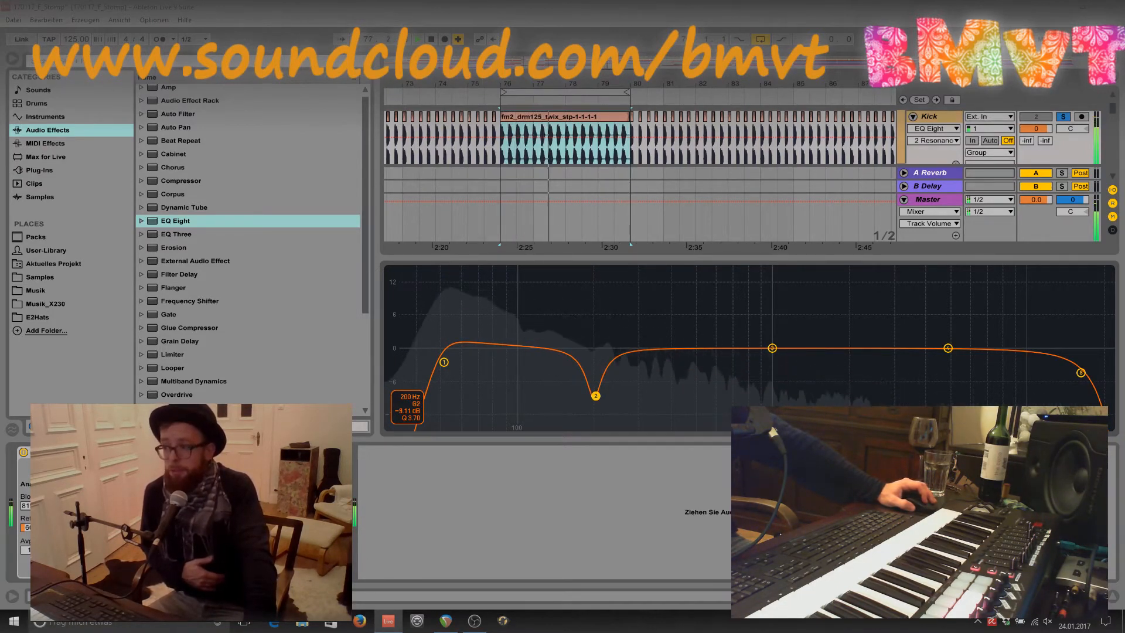
mouse_move(604, 394)
left_mouse_down()
mouse_move(598, 345)
mouse_move(589, 426)
mouse_move(598, 269)
mouse_move(598, 385)
left_mouse_up()
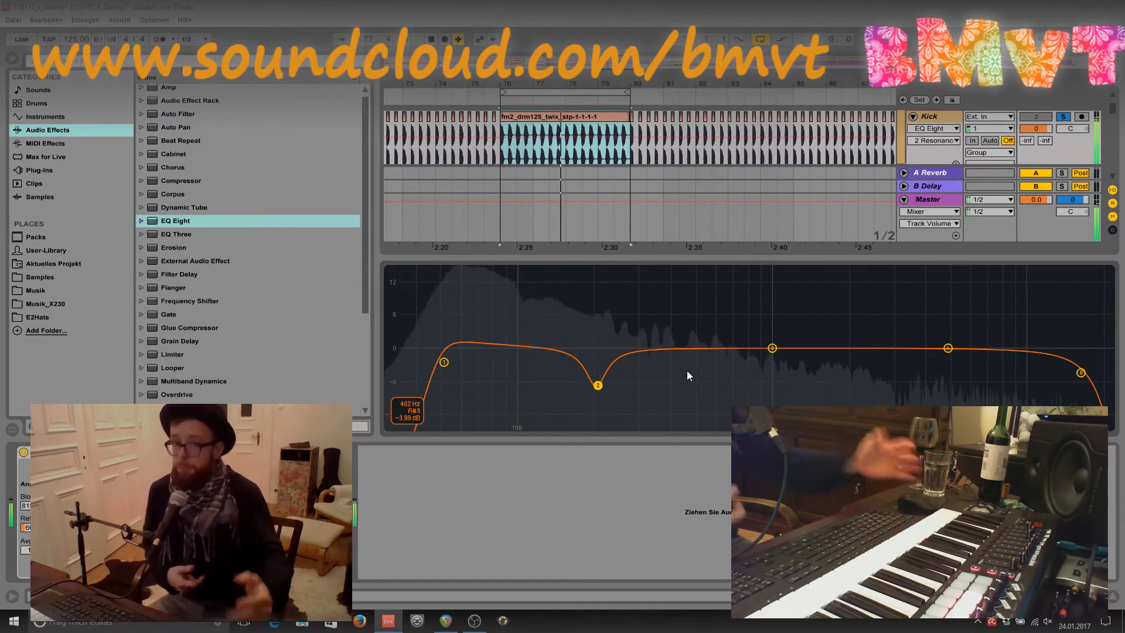
Set EQ band 3 to a -2.14 dB cut at 367 Hz with Q 1.78 and ease band 2 to -4.42 dB at 201 Hz.
left_click_drag(772, 348, 660, 408)
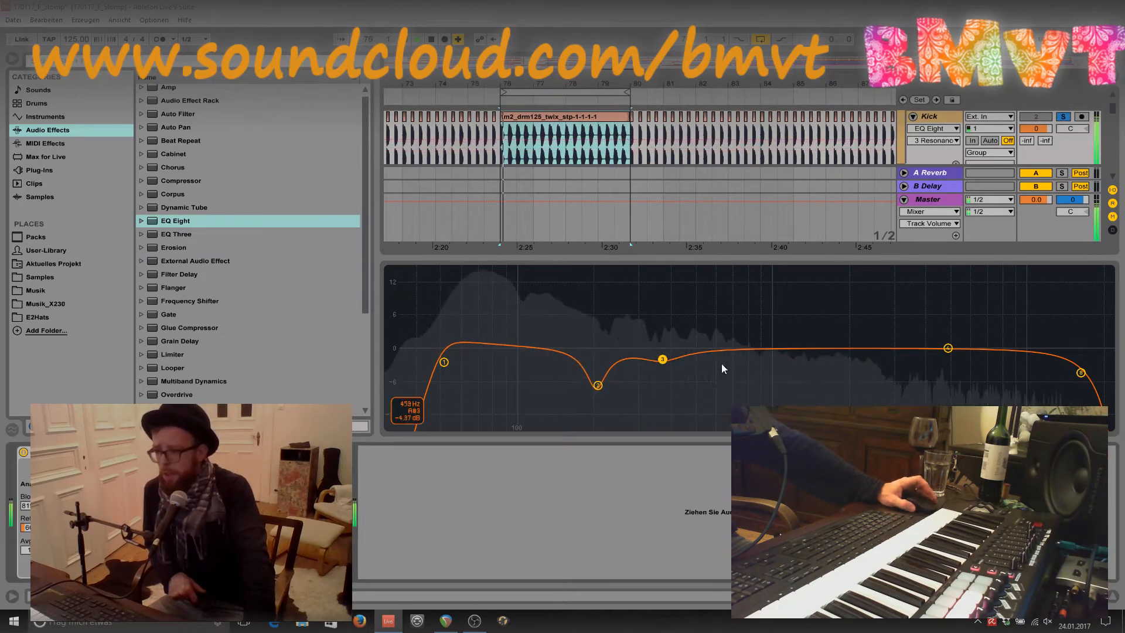
left_click_drag(598, 385, 596, 372)
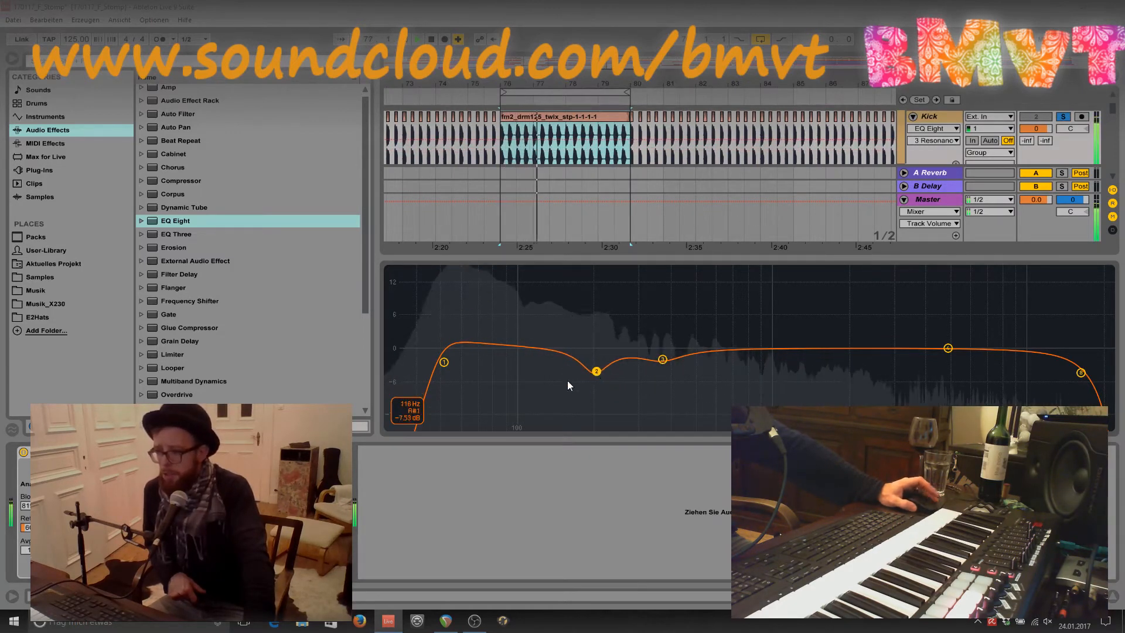
left_click(662, 359)
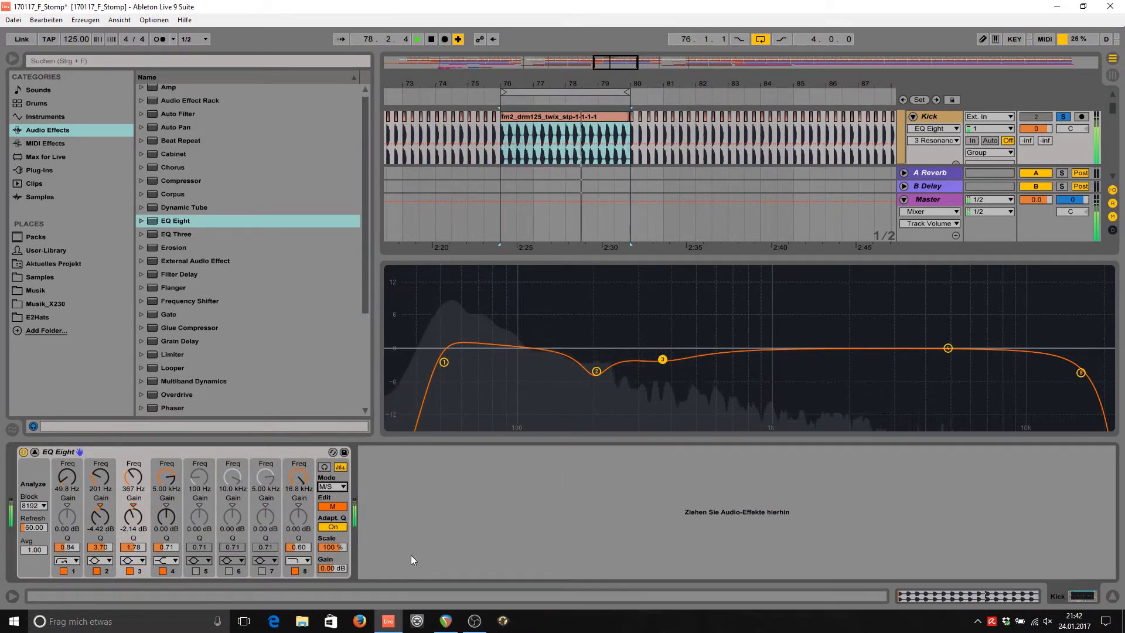
Edit the kick EQ's side channel and make band 1 a steep low cut, sweeping it up and settling at 676 Hz with Q 0.64.
left_click(333, 505)
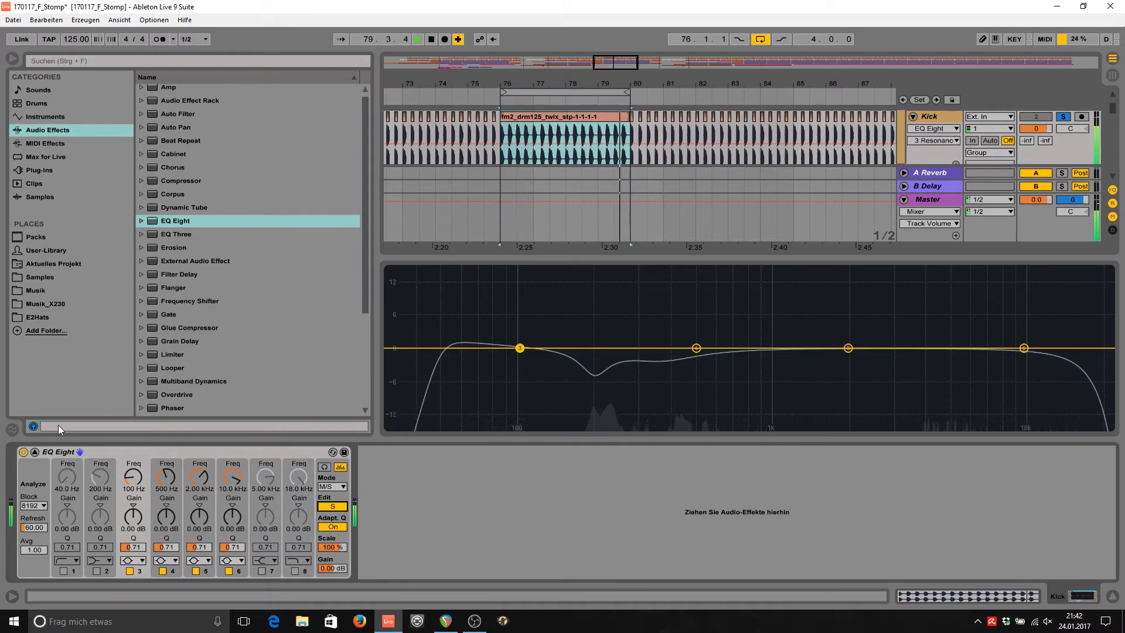
left_click(64, 570)
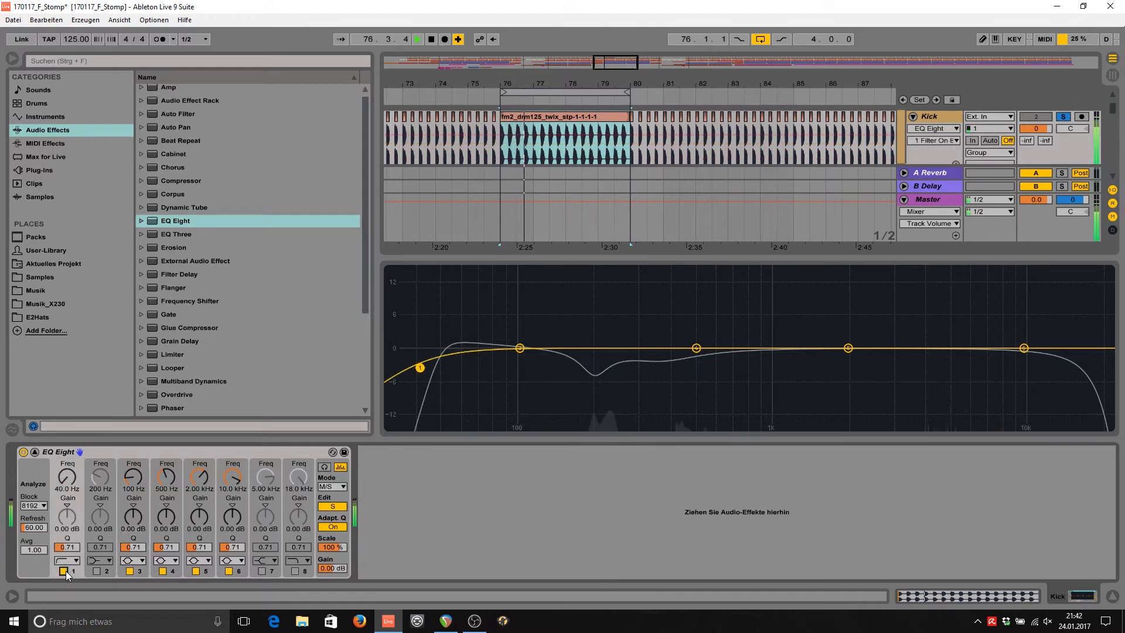
left_click(63, 560)
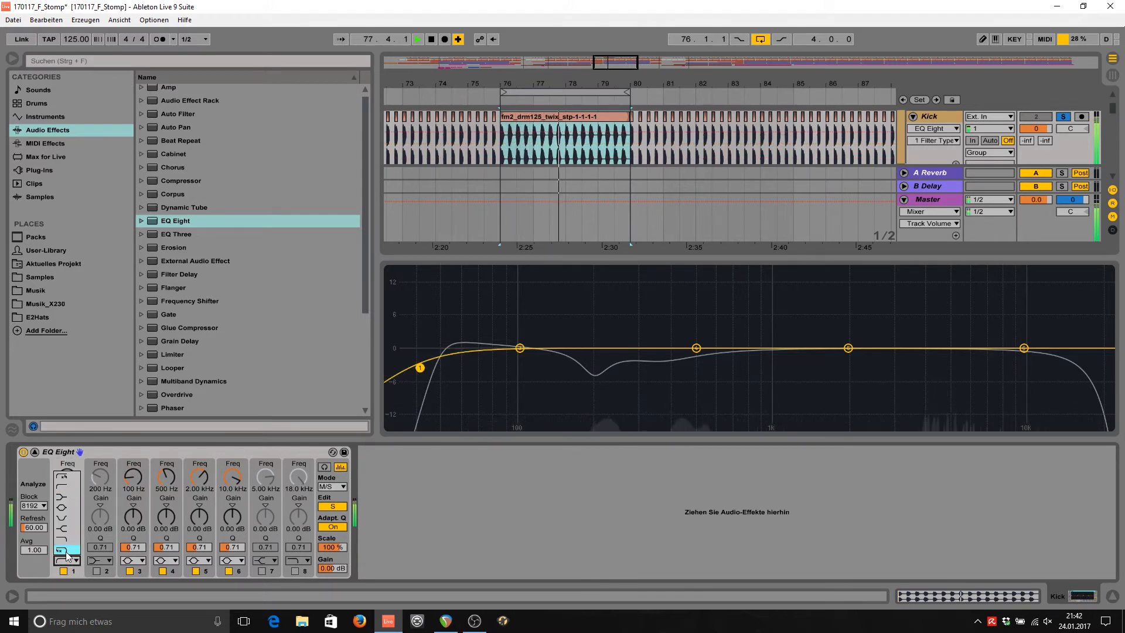
left_click(69, 477)
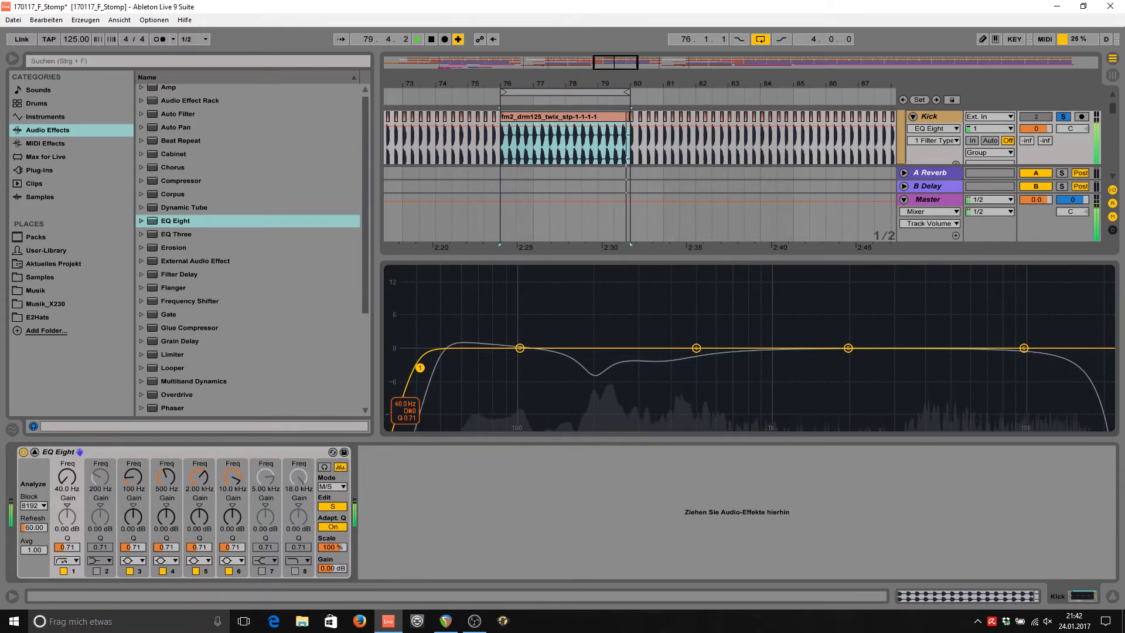
left_click_drag(419, 368, 463, 368)
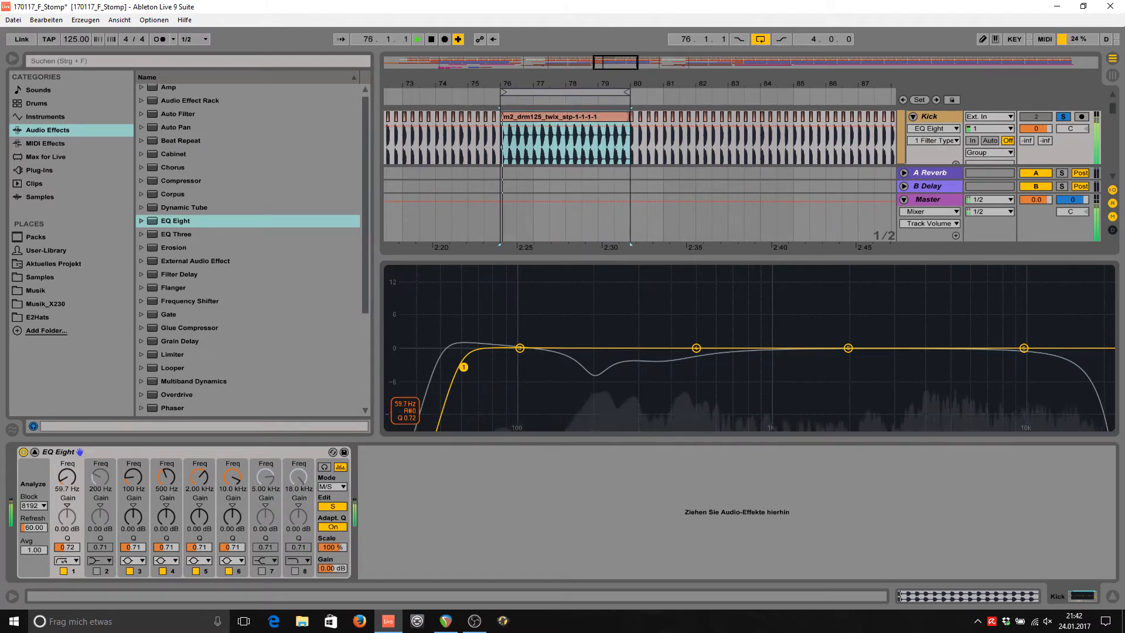
left_click_drag(478, 369, 470, 367)
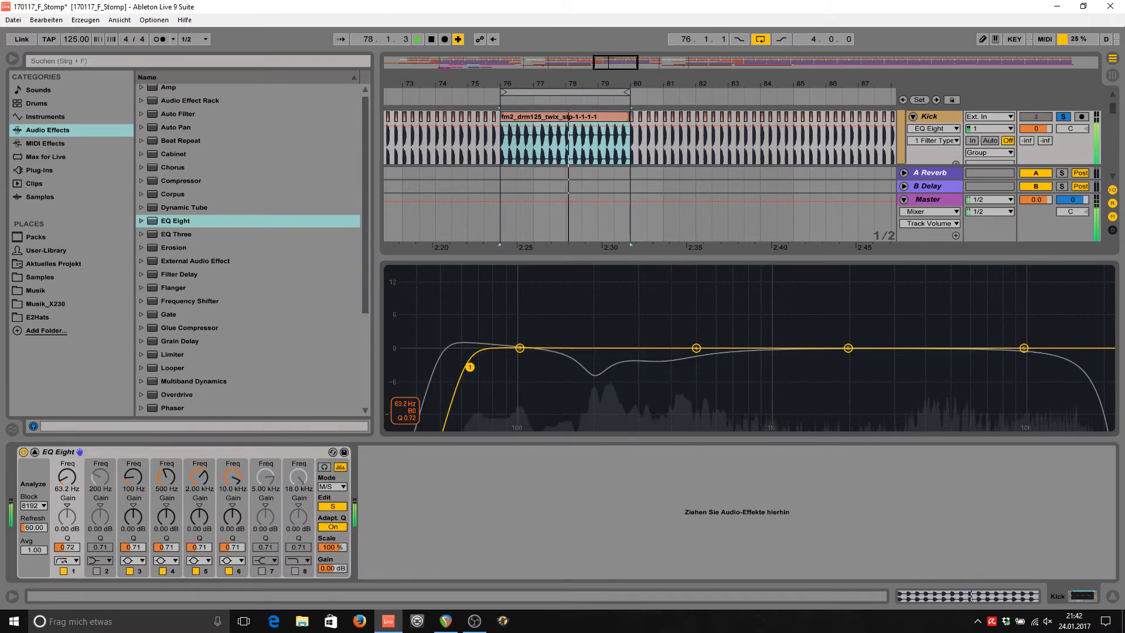
left_click_drag(469, 367, 598, 369)
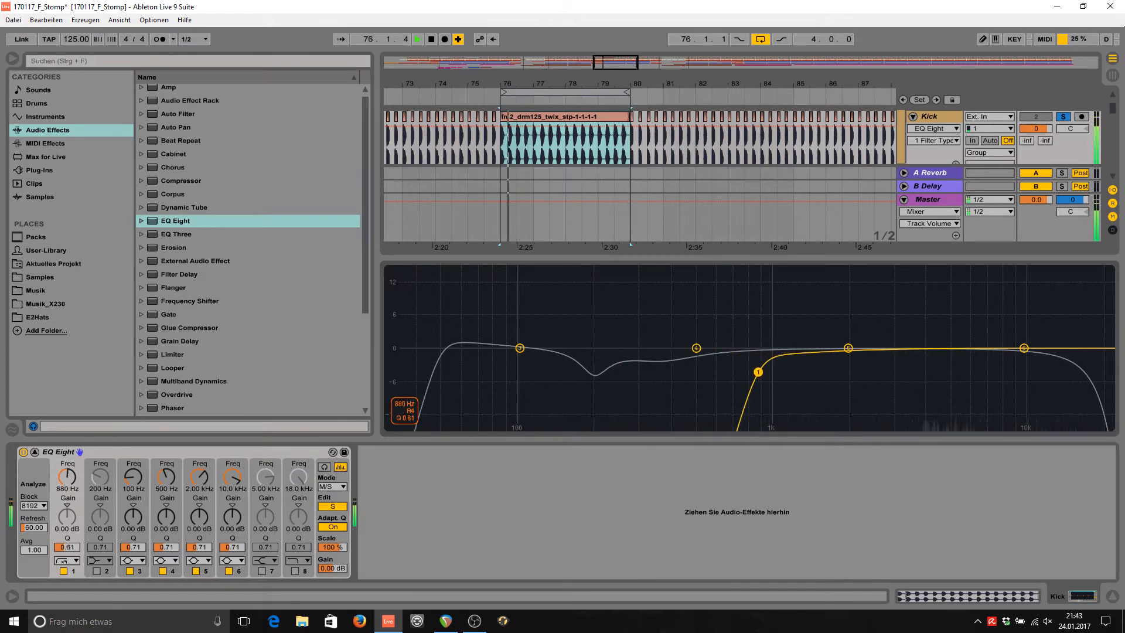
left_click_drag(757, 372, 716, 371)
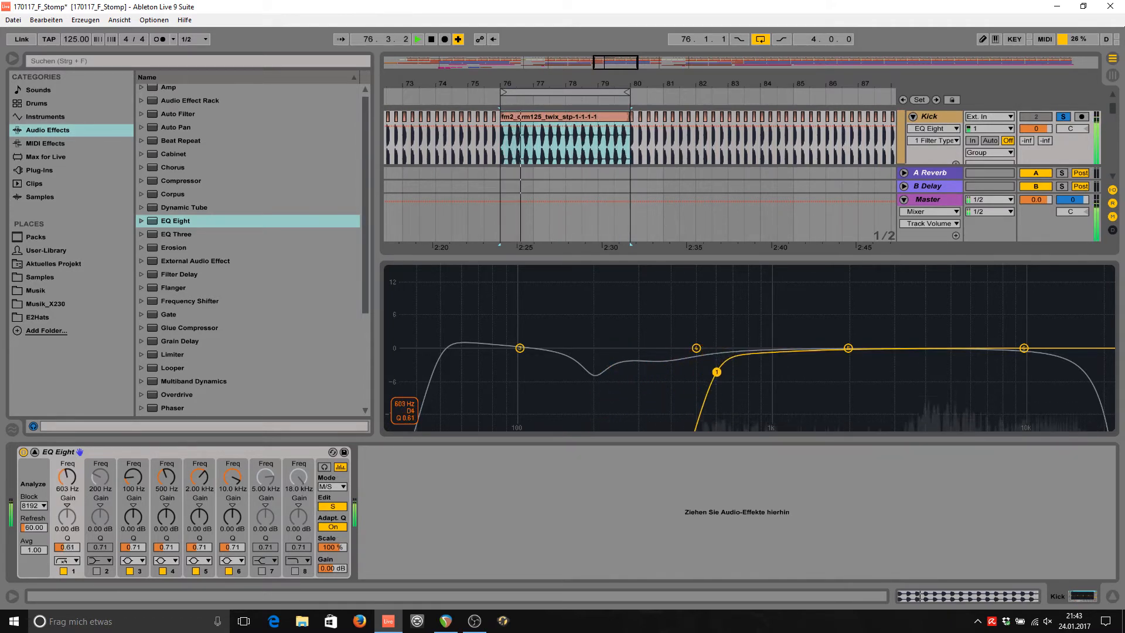
Move side band 6 to 9.01 kHz, enable band 7 at 2.71 kHz with 0.13 dB gain, and unsolo the Kick.
left_click(1024, 350)
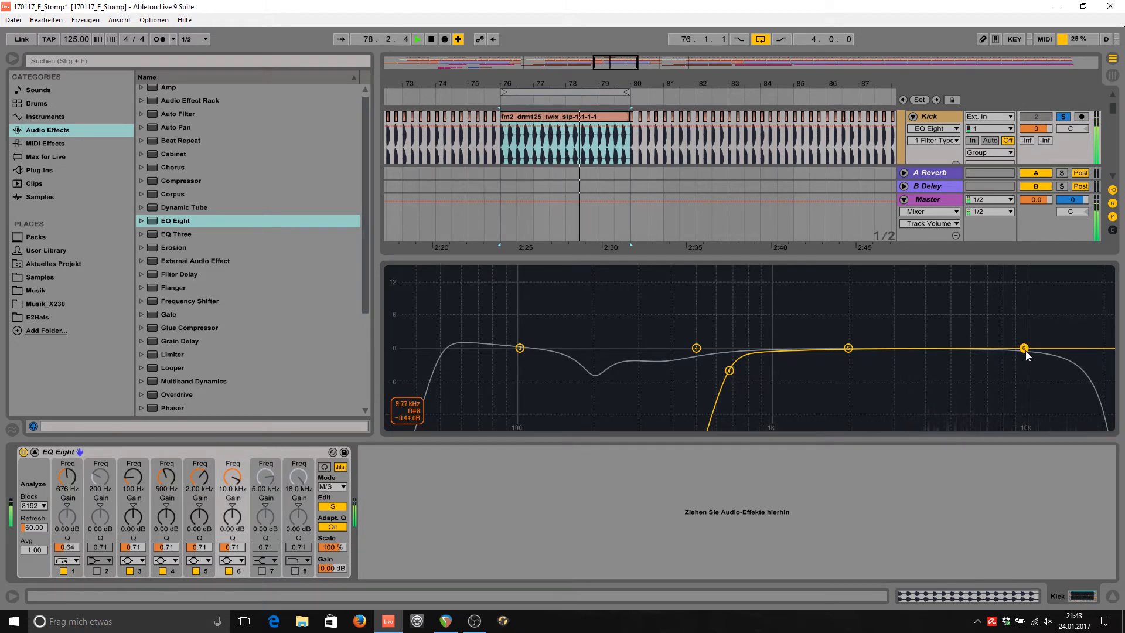
mouse_move(1027, 354)
left_mouse_down()
mouse_move(923, 301)
mouse_move(937, 271)
mouse_move(1077, 270)
mouse_move(817, 269)
mouse_move(1017, 301)
mouse_move(1010, 364)
mouse_move(1013, 348)
left_mouse_up()
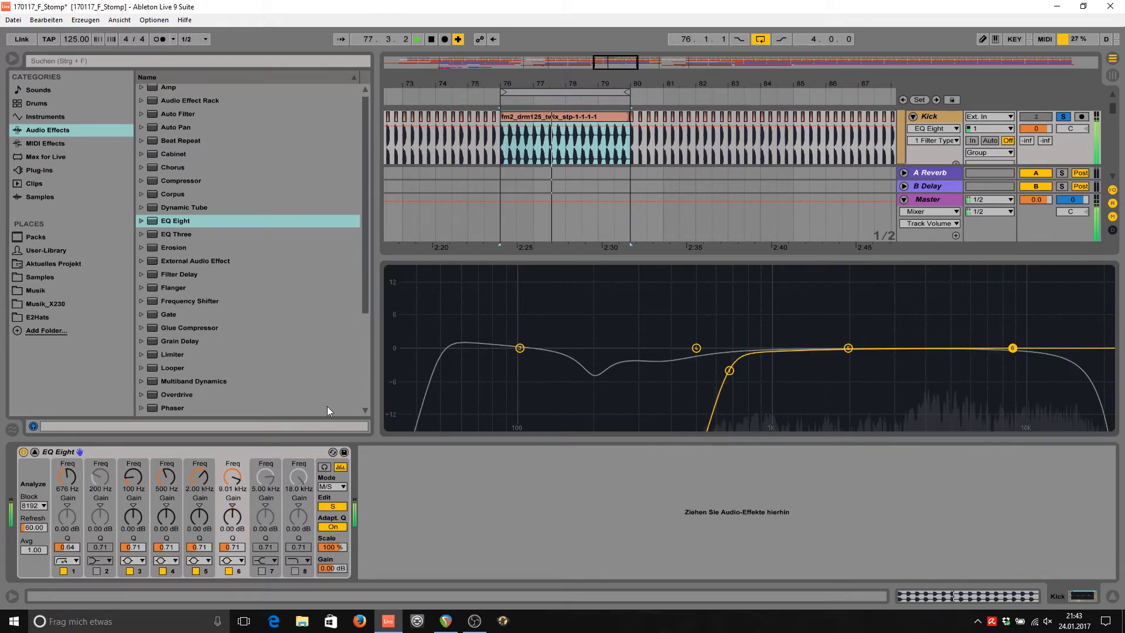
left_click(262, 571)
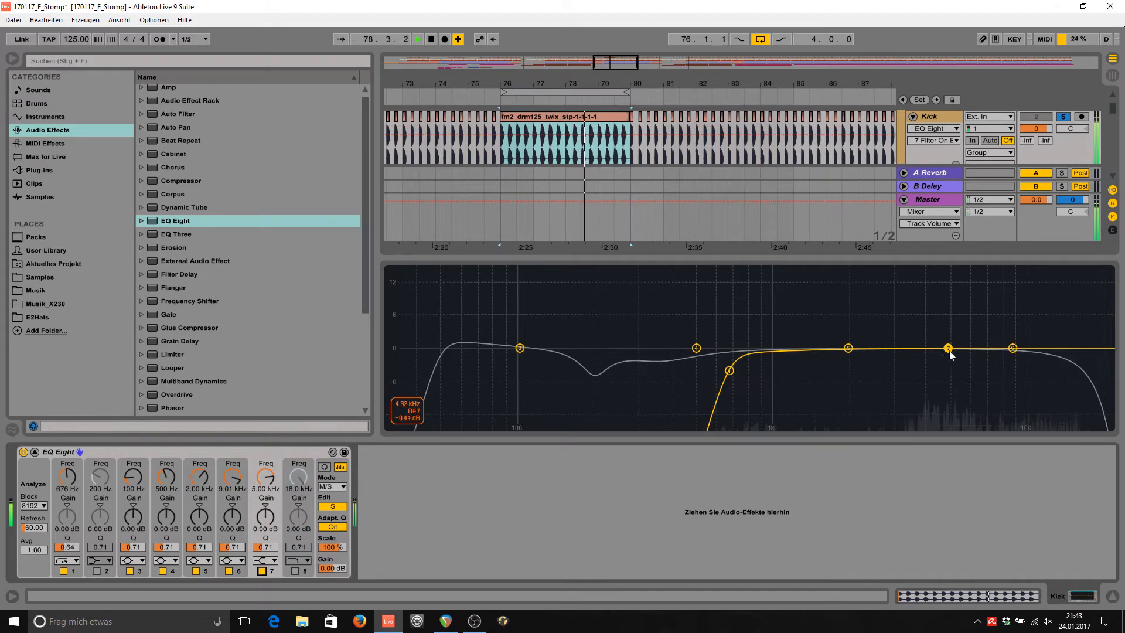
left_click_drag(948, 349, 881, 348)
left_click(1067, 120)
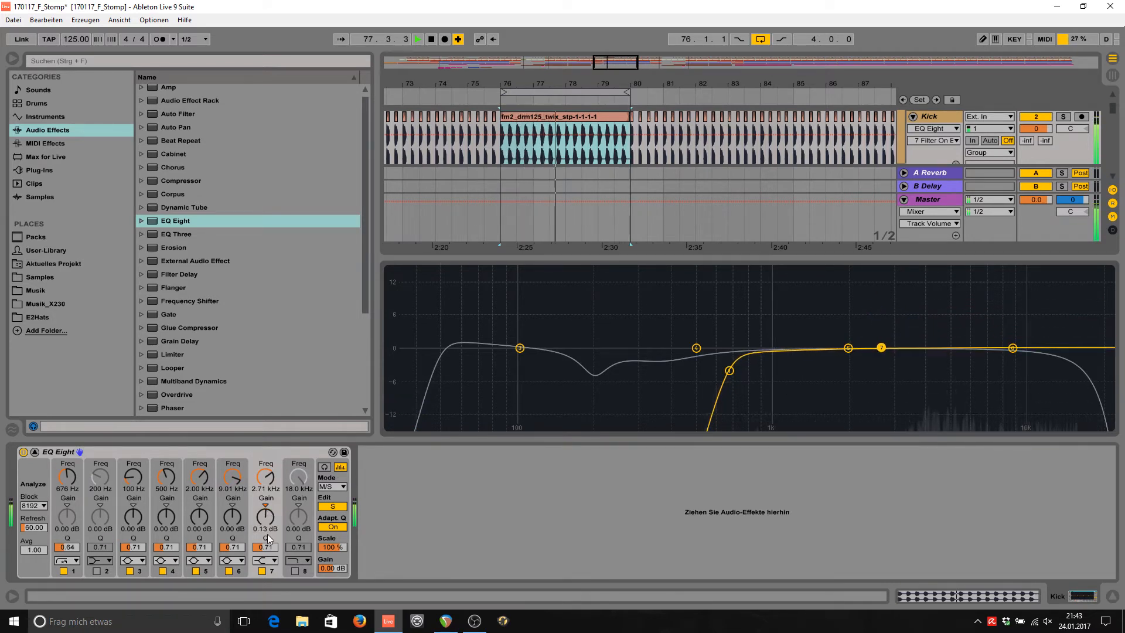
On the kick EQ's mid channel, enable band 7 as a high shelf boosting 3.35 dB at 2.96 kHz, and stop playback.
left_click(333, 507)
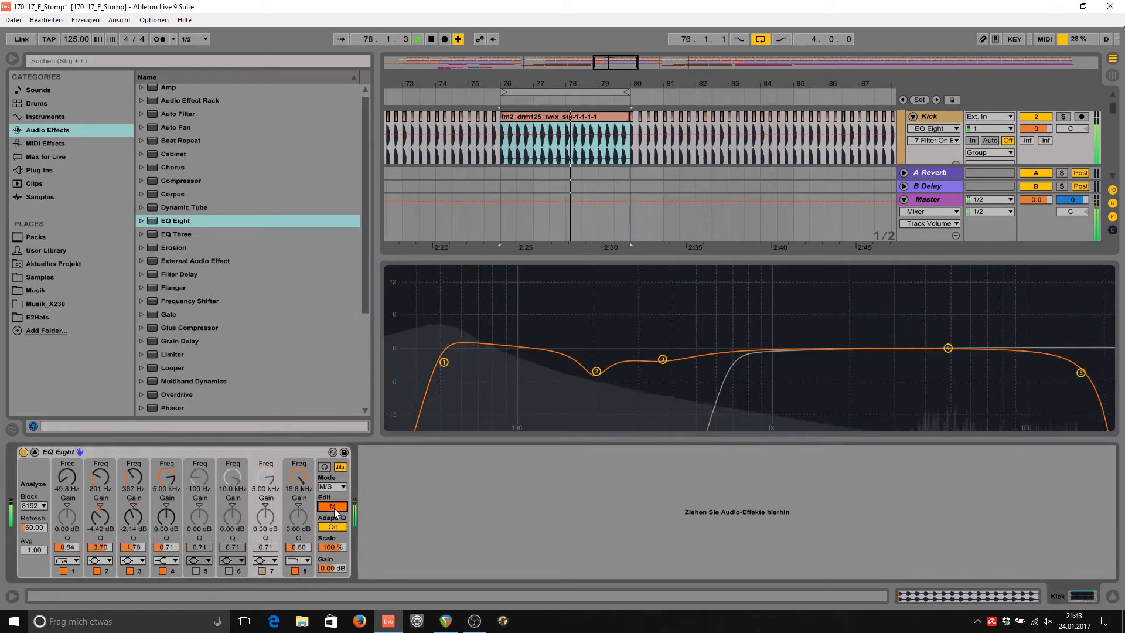
left_click(261, 571)
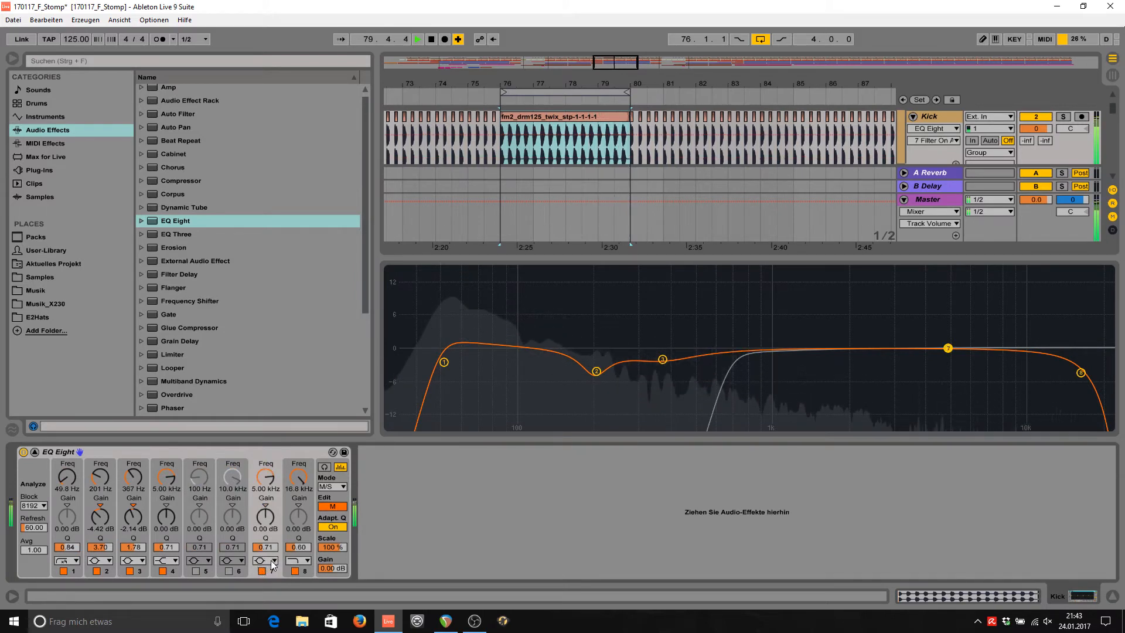
left_click(272, 561)
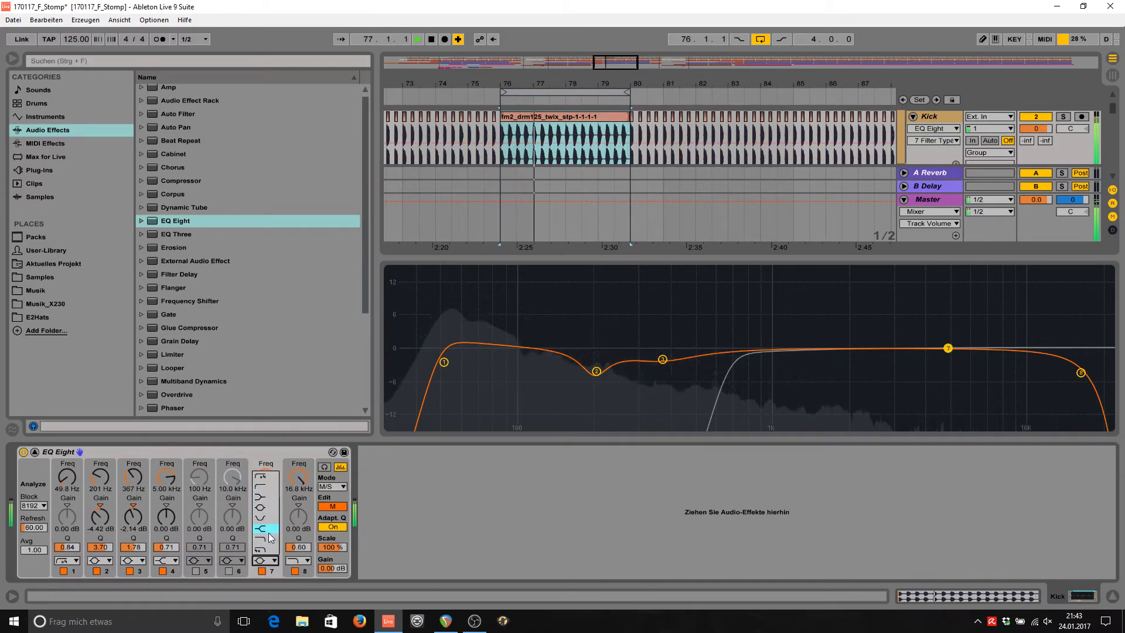
left_click(269, 530)
left_click_drag(948, 348, 891, 323)
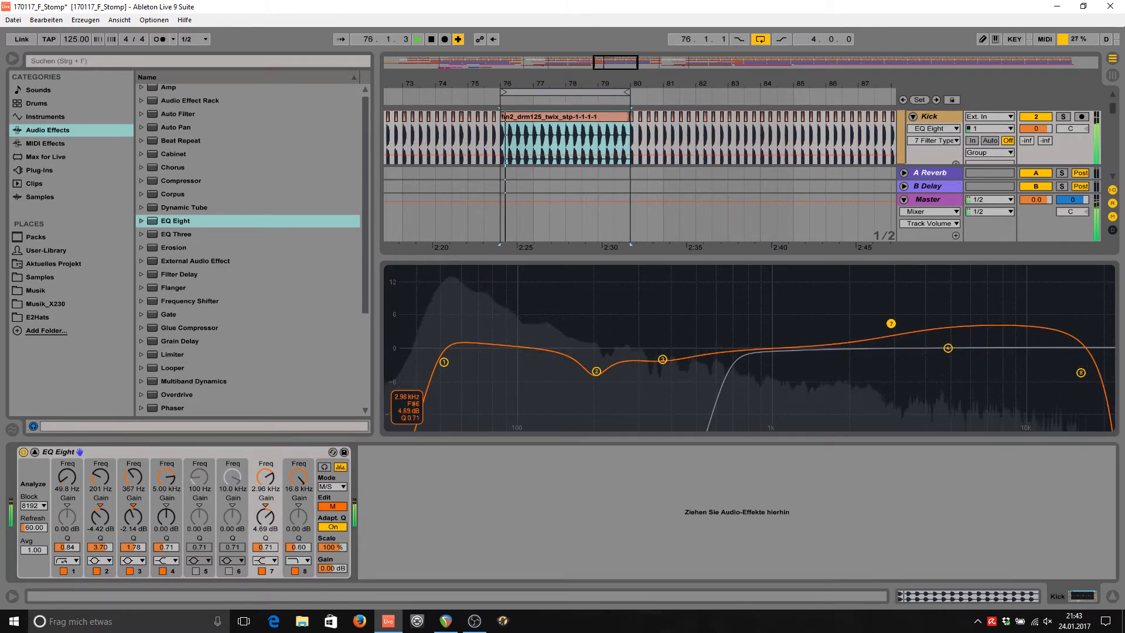
mouse_move(891, 324)
left_mouse_down()
mouse_move(891, 344)
mouse_move(891, 333)
left_mouse_up()
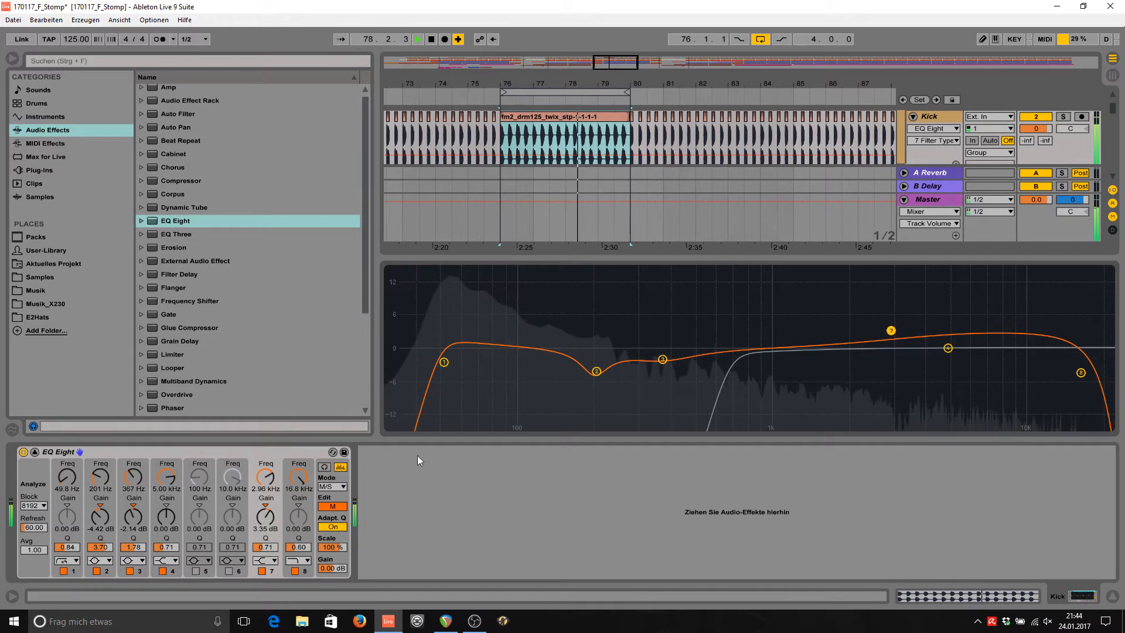
key("space")
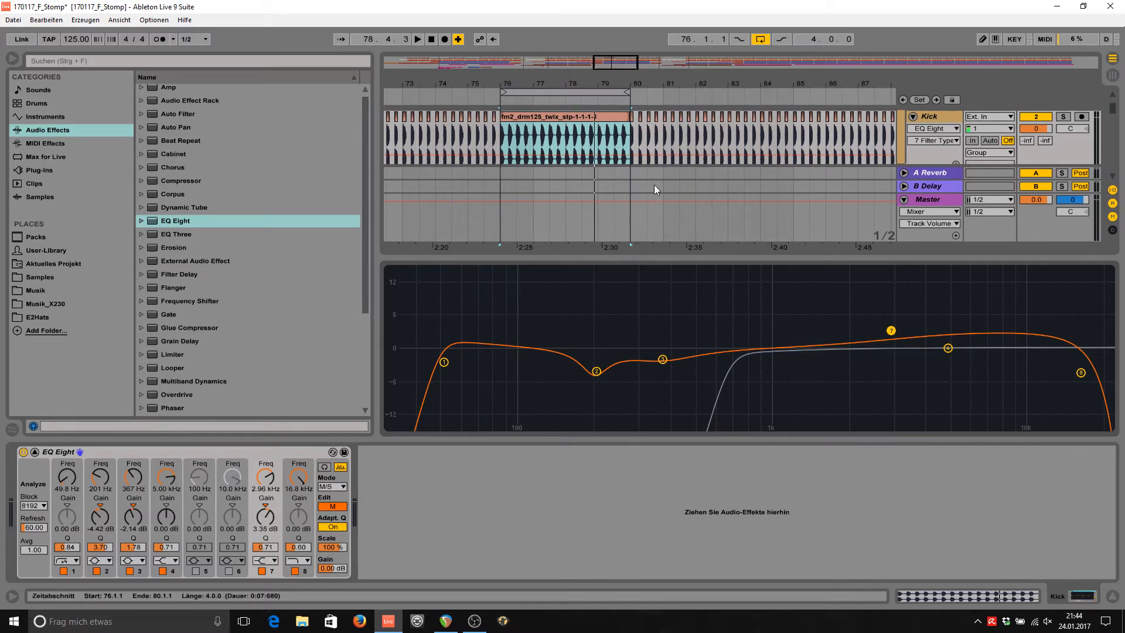
Select the Wechselbass clip on the Bass_1 track, inspect its waveform in the clip view, and return to the arrangement.
mouse_move(622, 64)
left_mouse_down()
mouse_move(633, 19)
mouse_move(632, 58)
mouse_move(614, 69)
left_mouse_up()
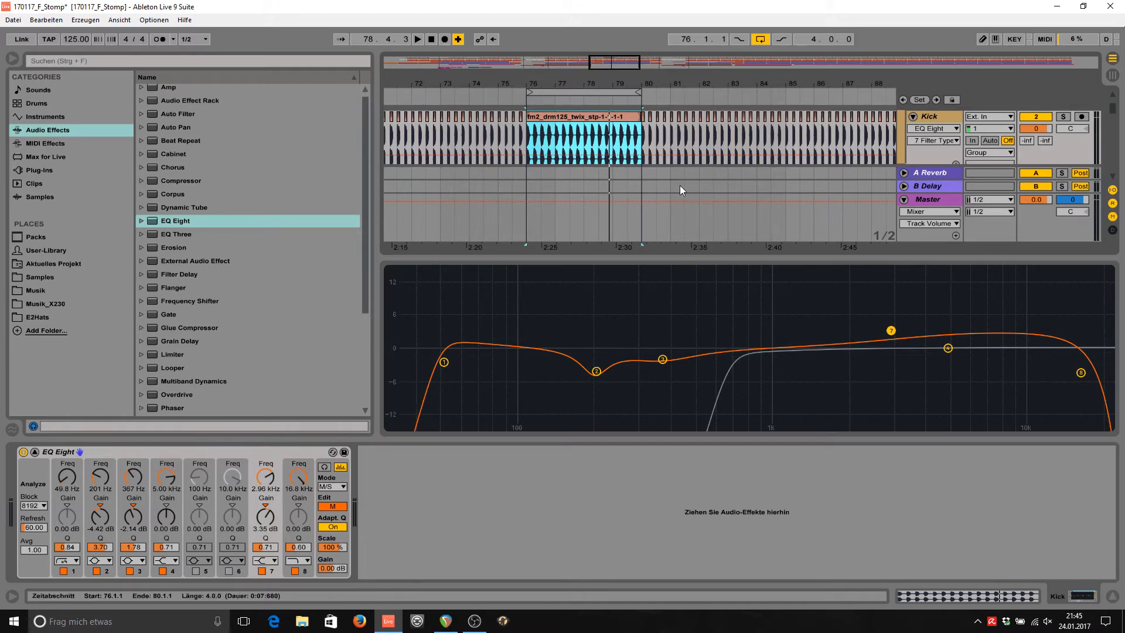
key("ctrl+alt+l")
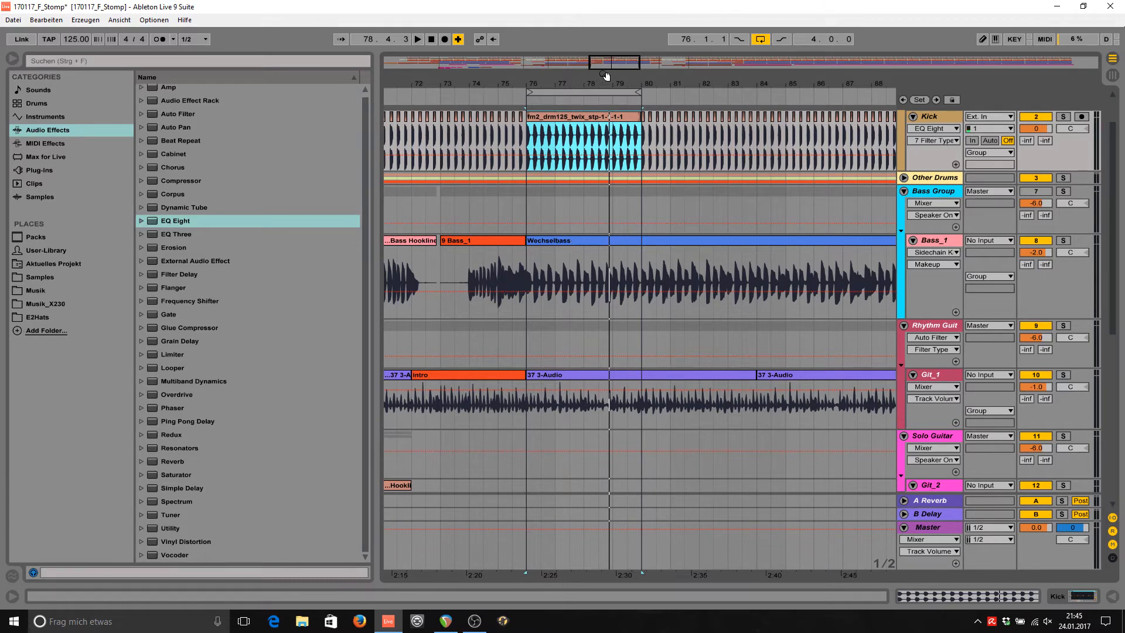
mouse_move(604, 64)
left_mouse_down()
mouse_move(604, 94)
mouse_move(608, 66)
mouse_move(625, 67)
mouse_move(616, 46)
mouse_move(623, 64)
left_mouse_up()
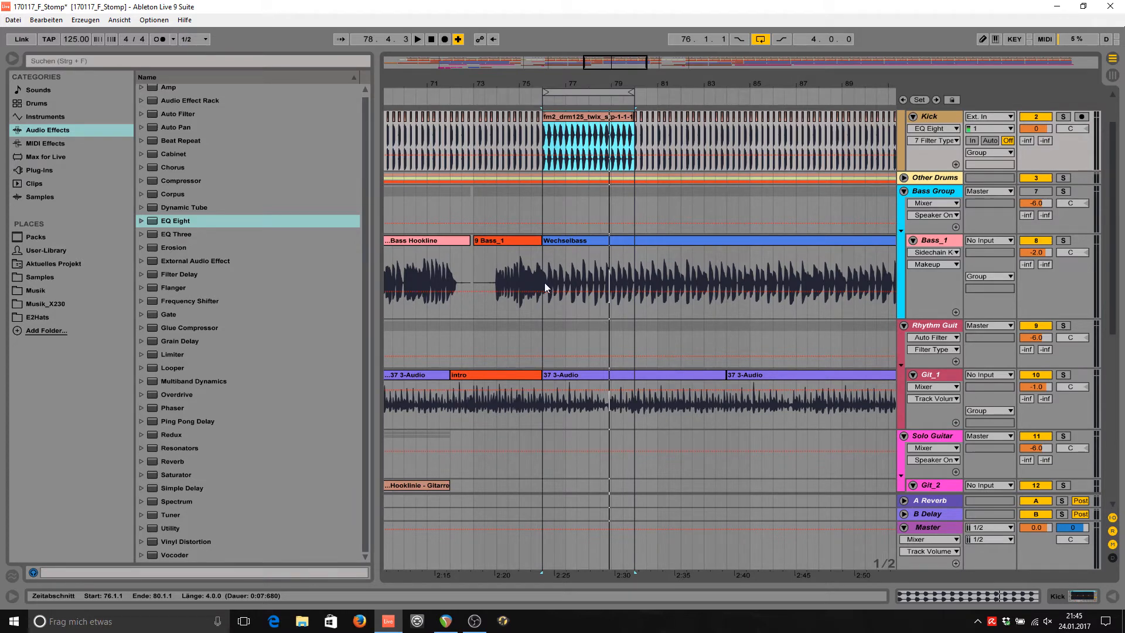
left_click(569, 240)
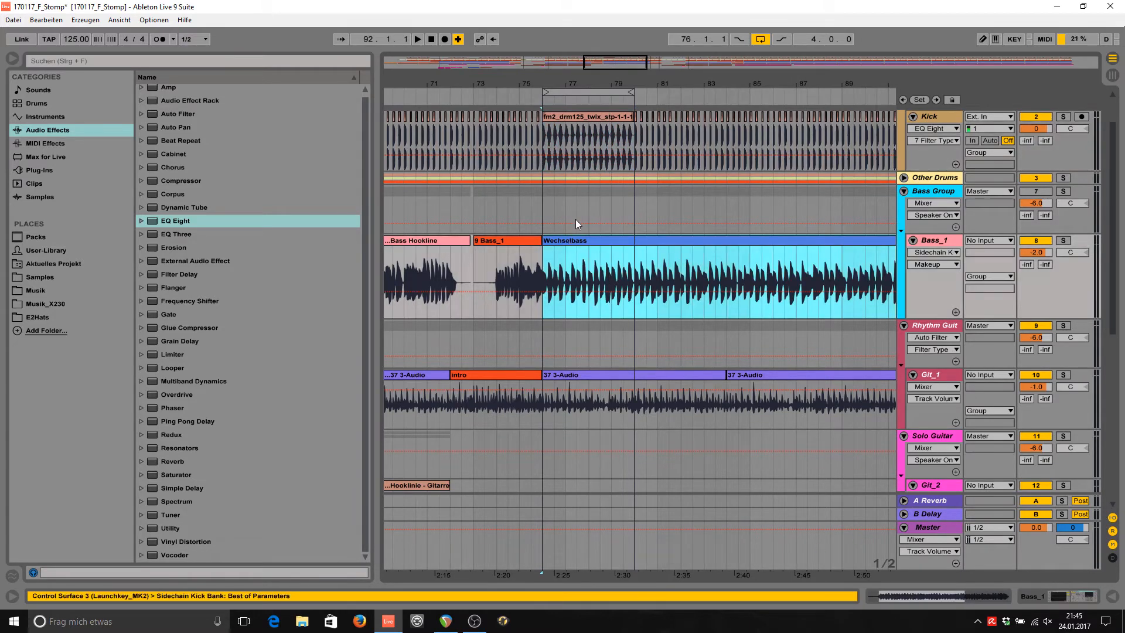
double_click(581, 241)
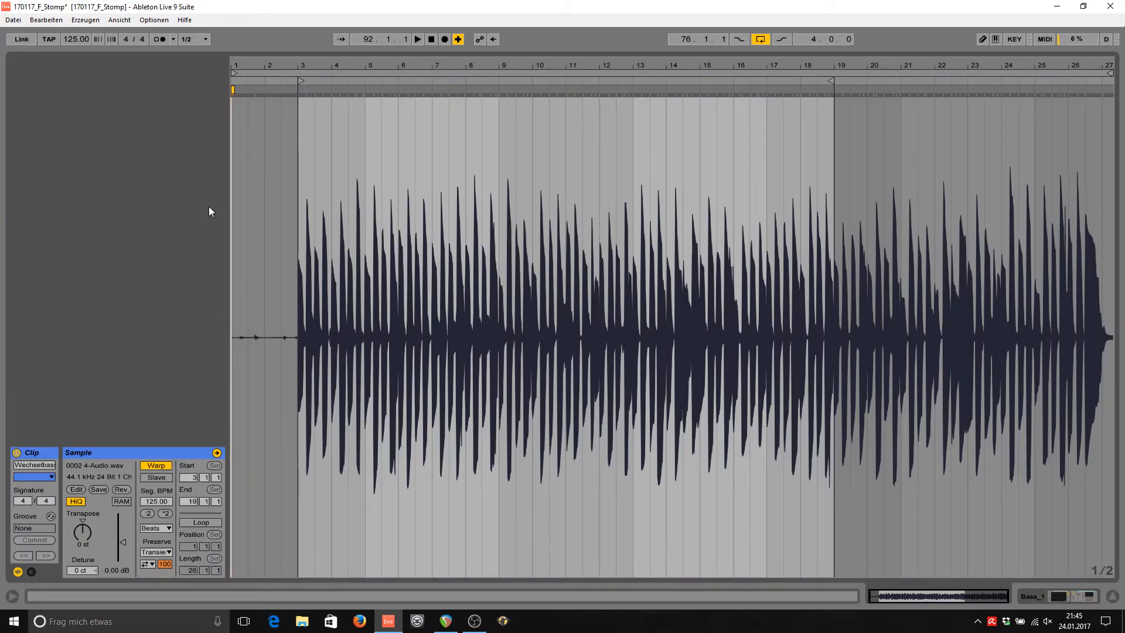
key("ctrl+alt+l")
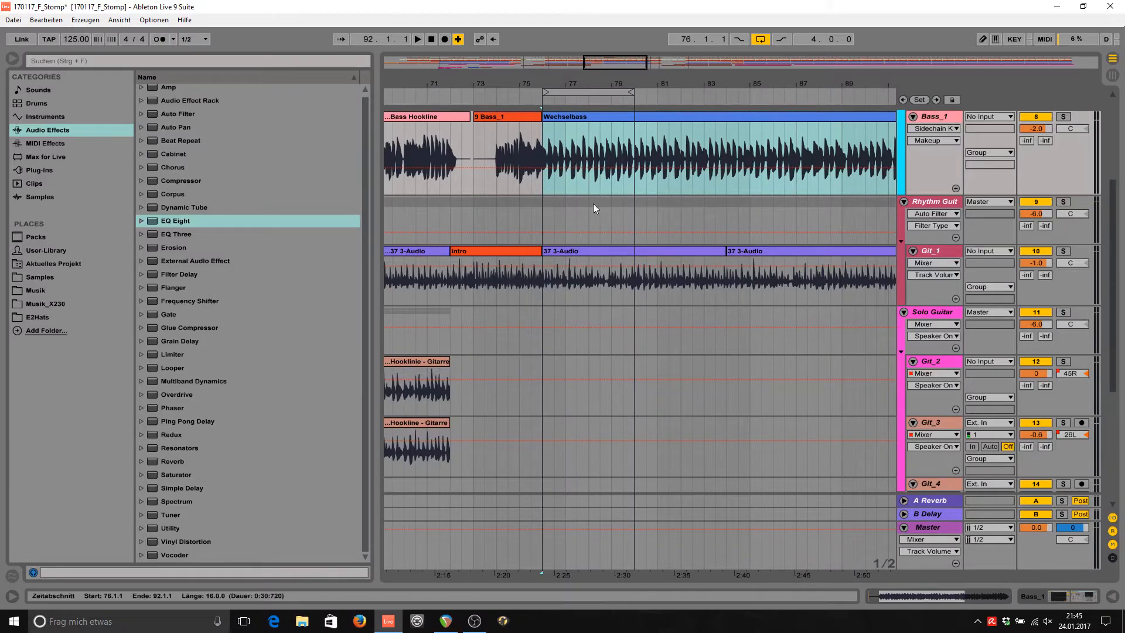
Solo the Kick Group and Bass Group together and start playback of the looped section.
scroll(543, 163, "up", 3)
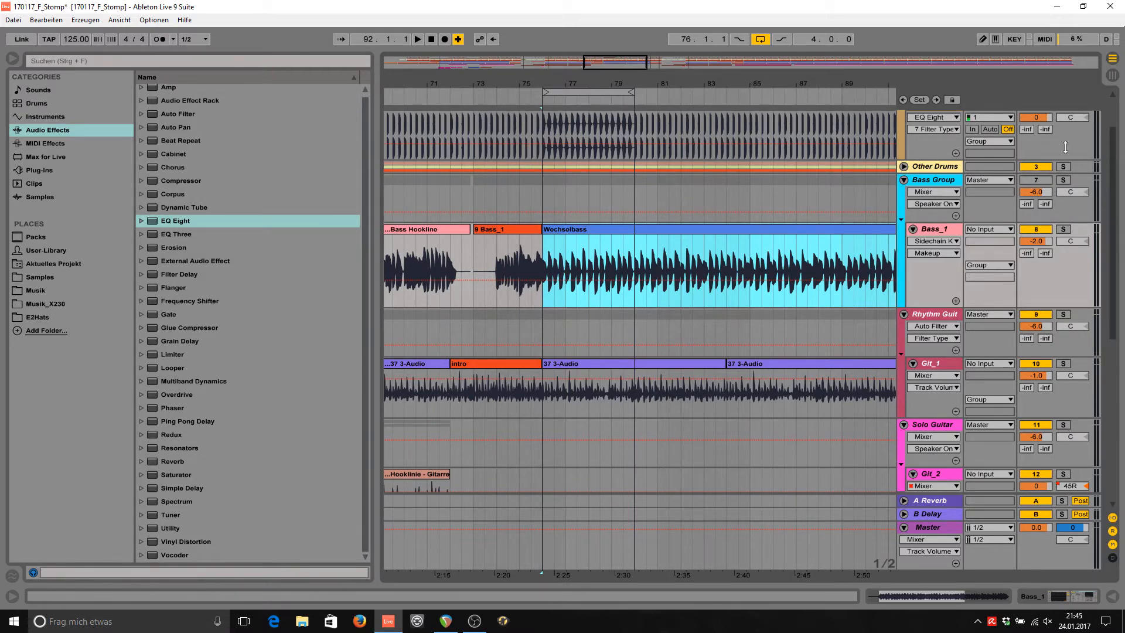
scroll(1063, 140, "up", 2)
left_click(1063, 117)
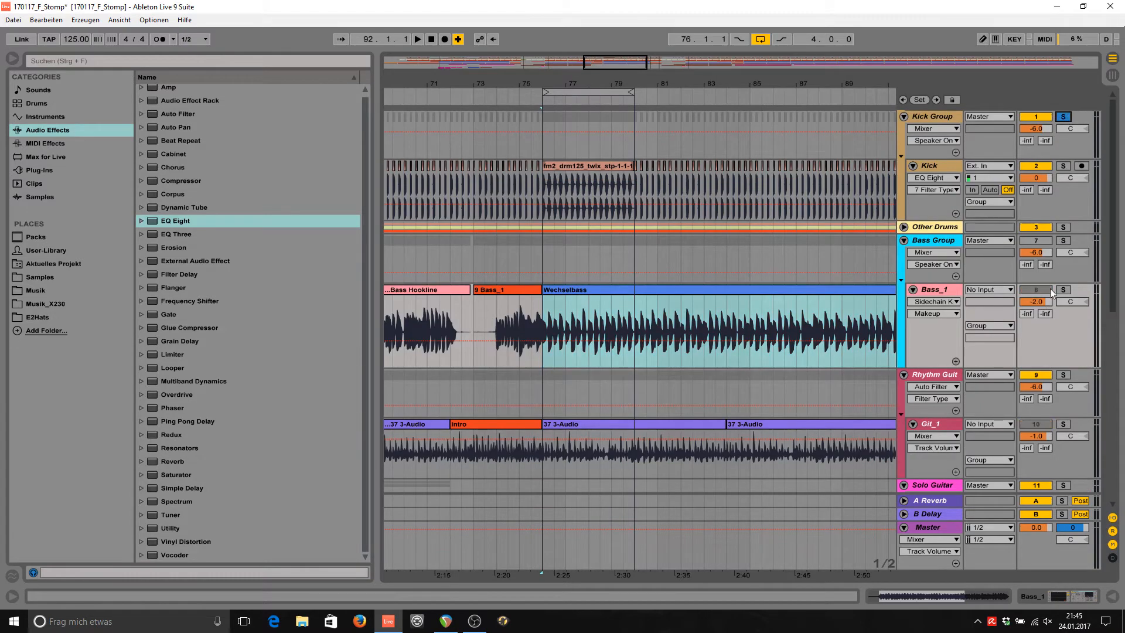
left_click(1062, 240, "ctrl")
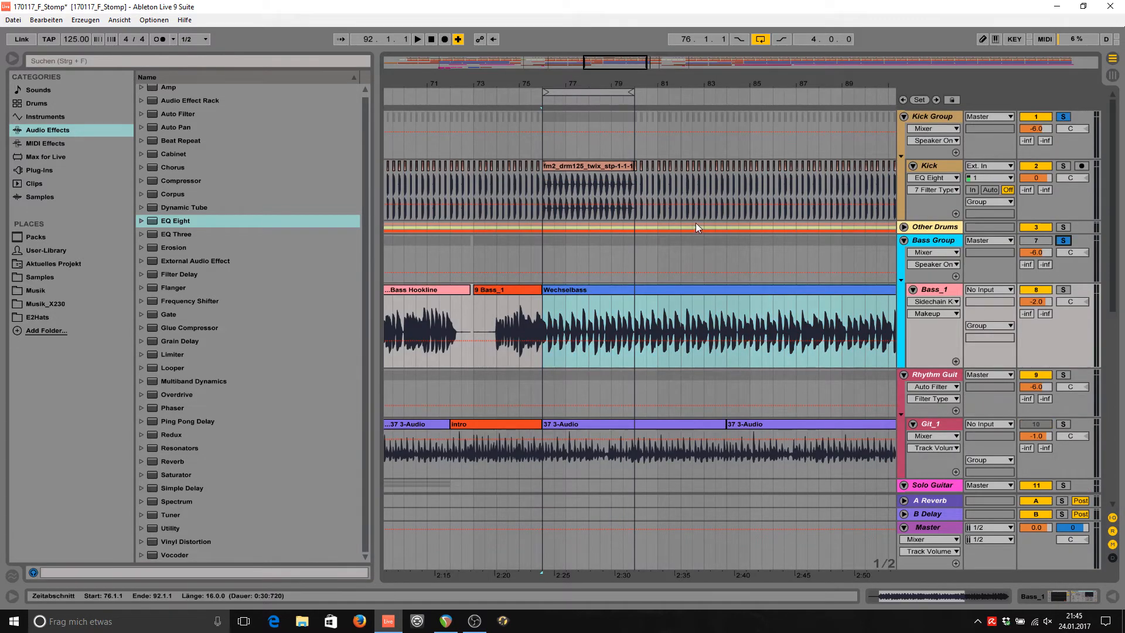
key("space")
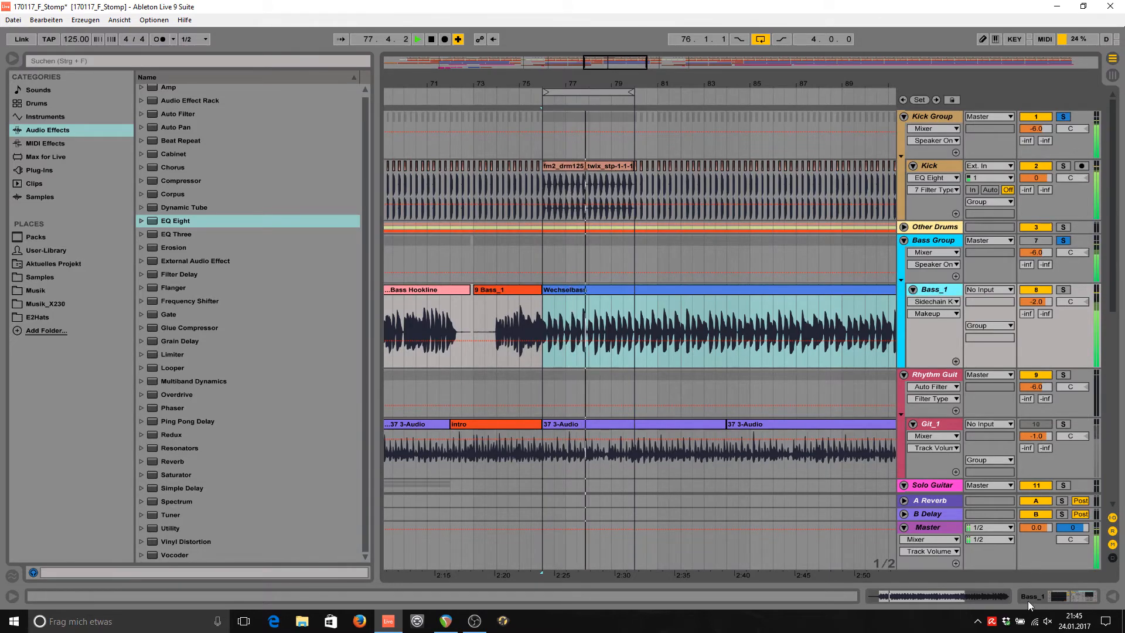
Insert an EQ Eight on the Bass_1 track between the Acoustic compressor and the Sidechain Kick compressor.
left_click(1058, 597)
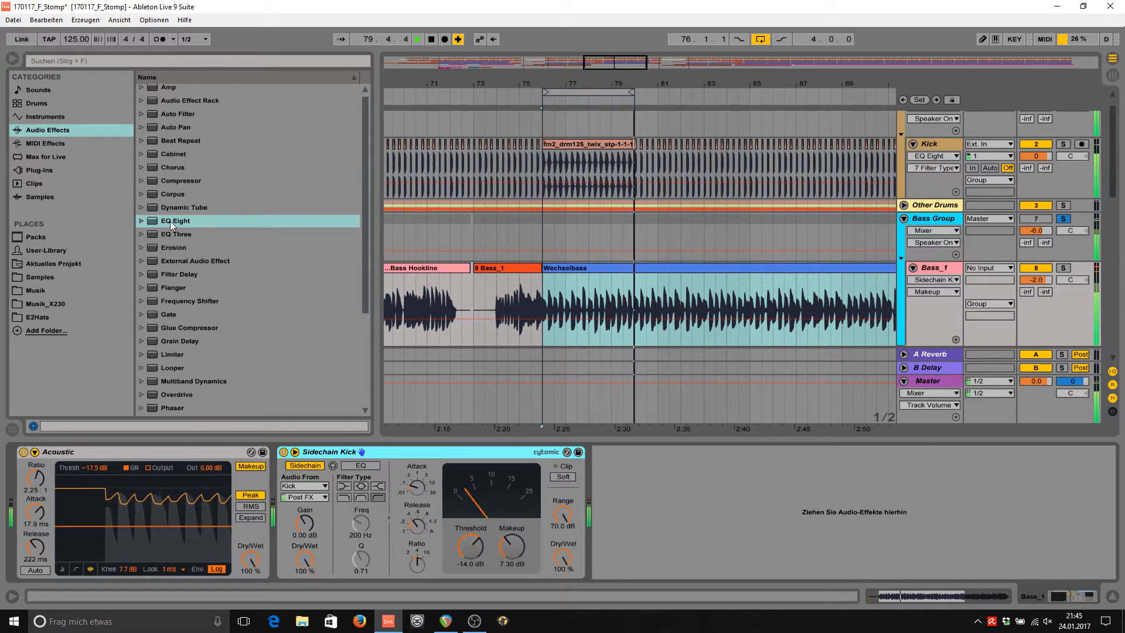
left_click_drag(170, 221, 256, 525)
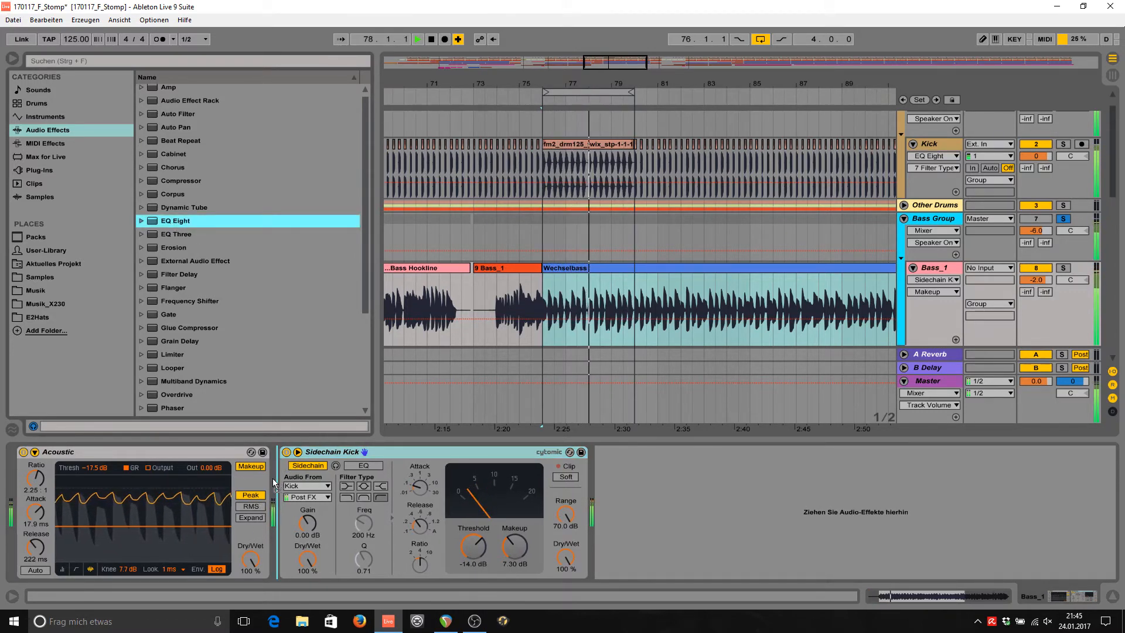
left_click_drag(273, 484, 281, 483)
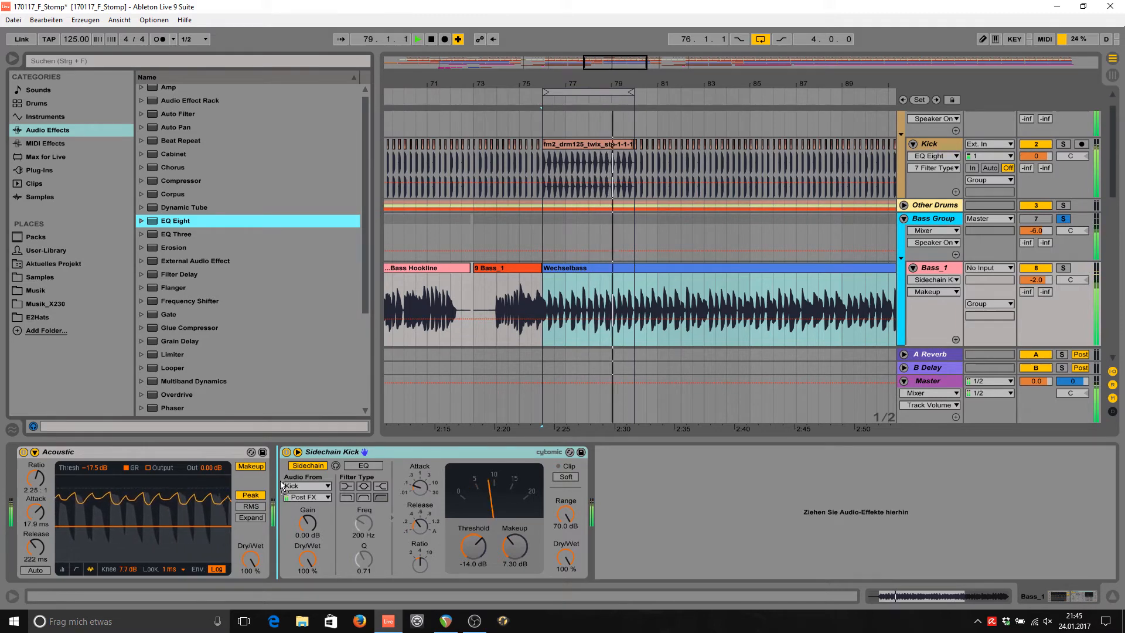
left_click_drag(280, 481, 280, 481)
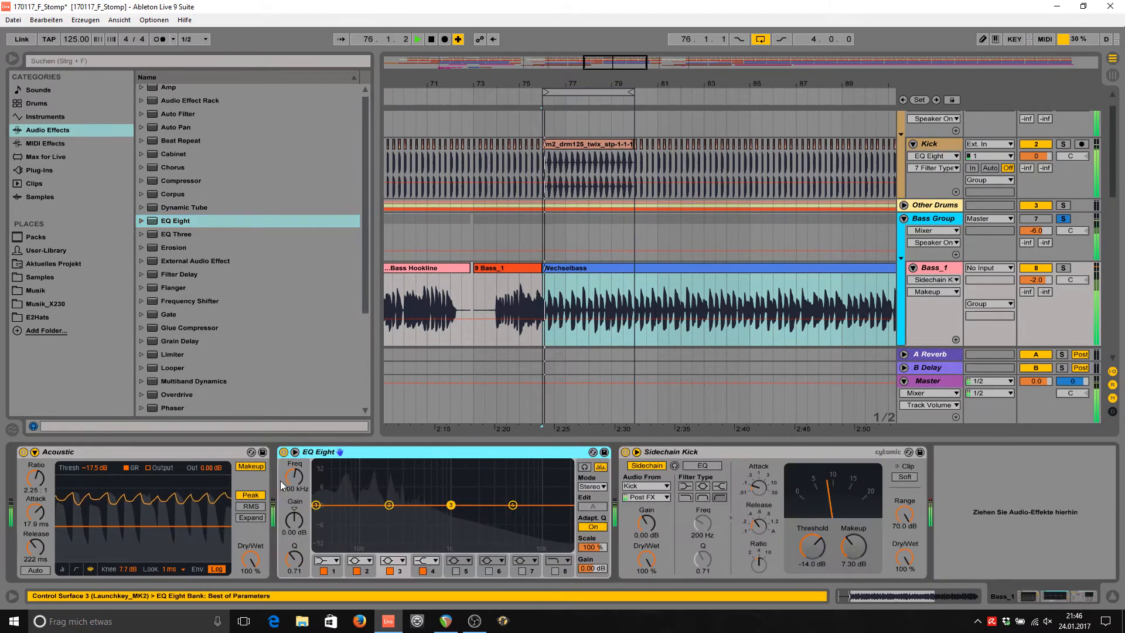
Expand the bass EQ's display and make band 1 a steep low cut at 38.5 Hz with Q 0.79.
left_click(296, 452)
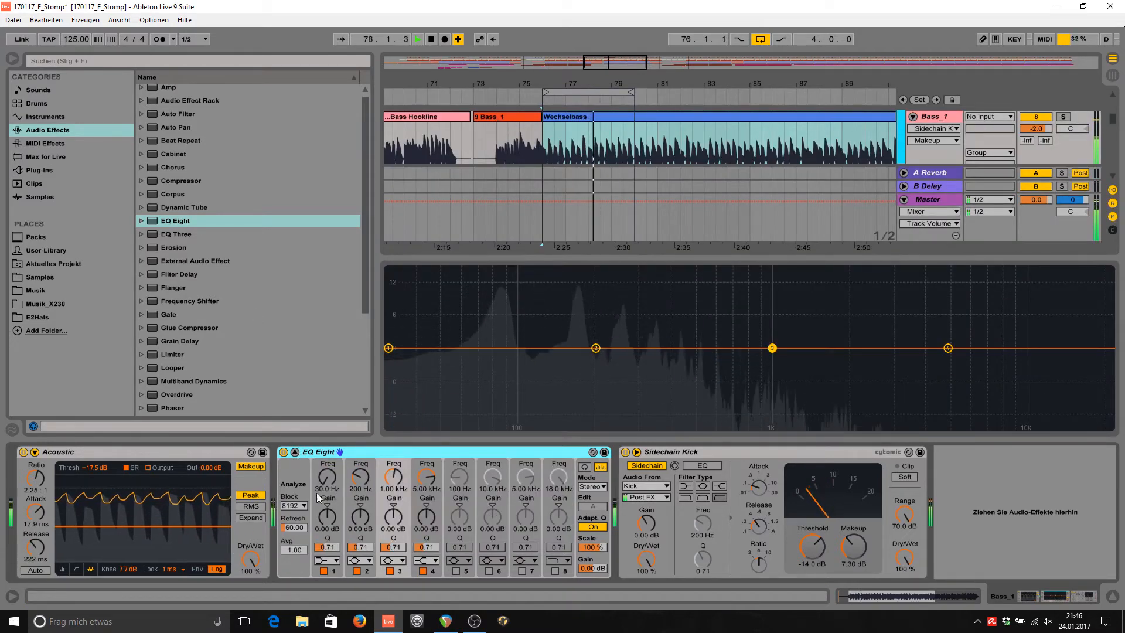
left_click(329, 560)
left_click(327, 474)
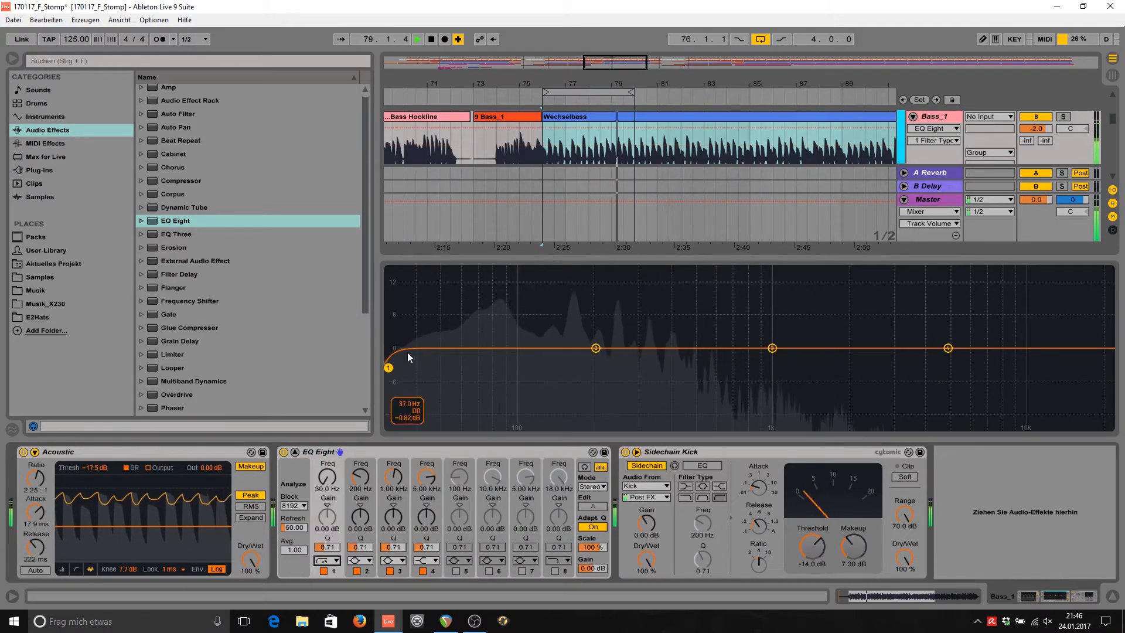
left_click_drag(388, 368, 415, 364)
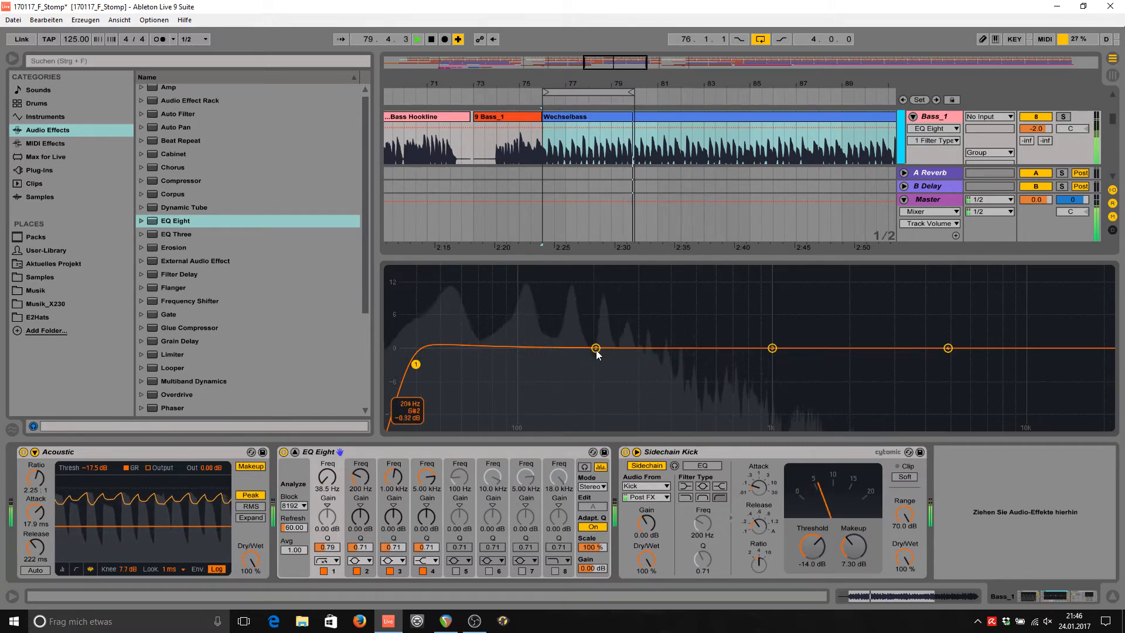
Turn band 2 of the bass EQ into a narrow cut of -4.69 dB at 164 Hz with Q 7.37.
left_click_drag(596, 354, 641, 379)
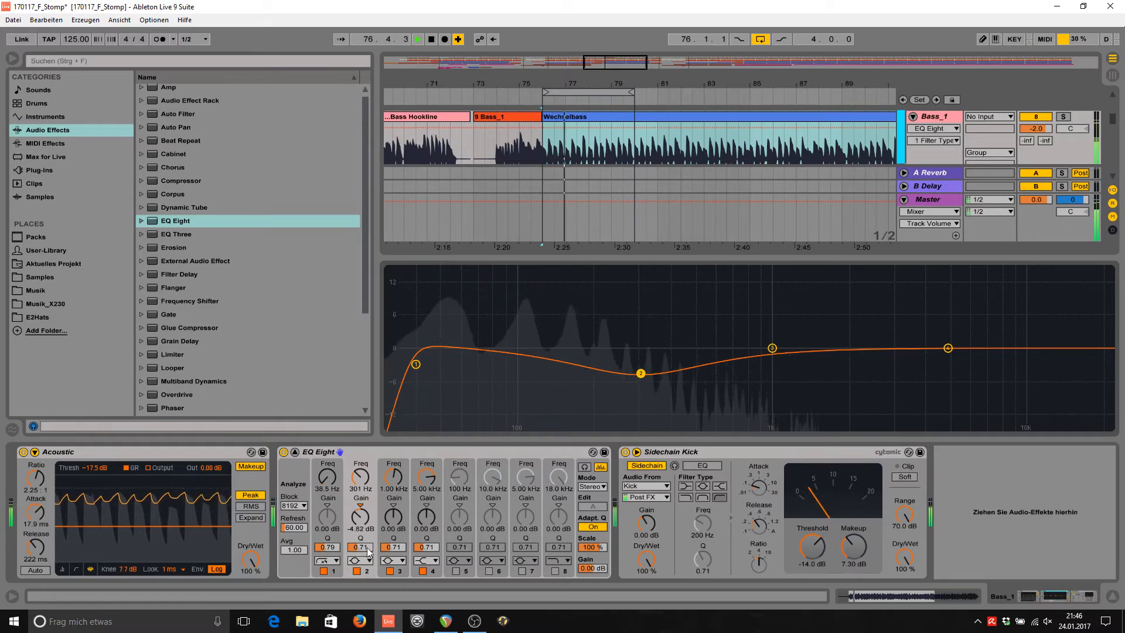
left_click_drag(368, 548, 368, 509)
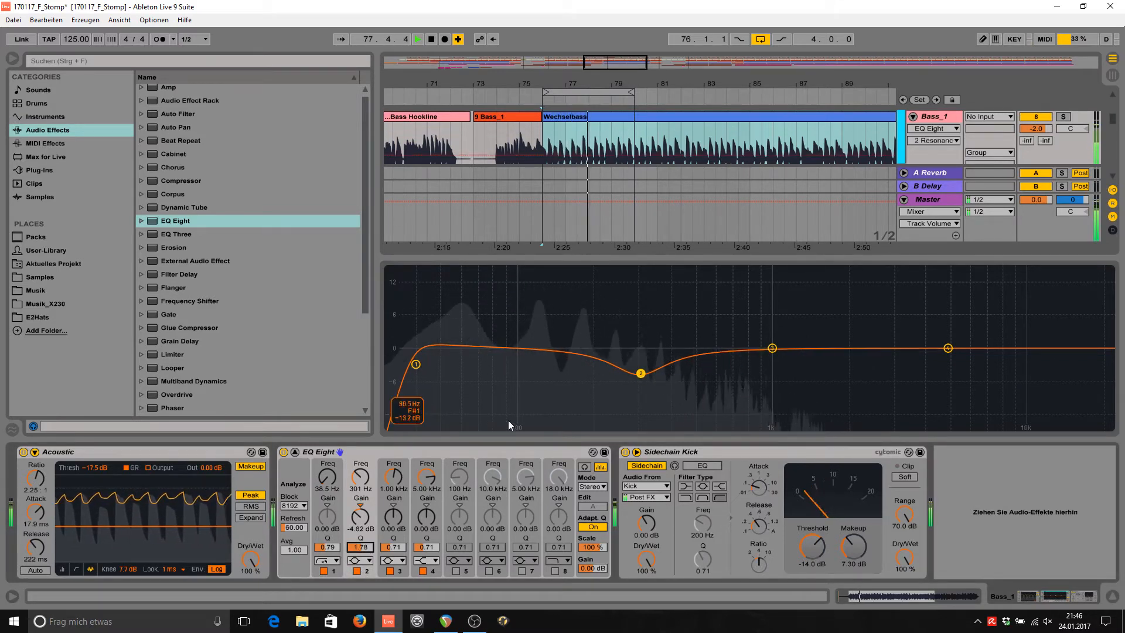
left_click_drag(640, 373, 573, 372)
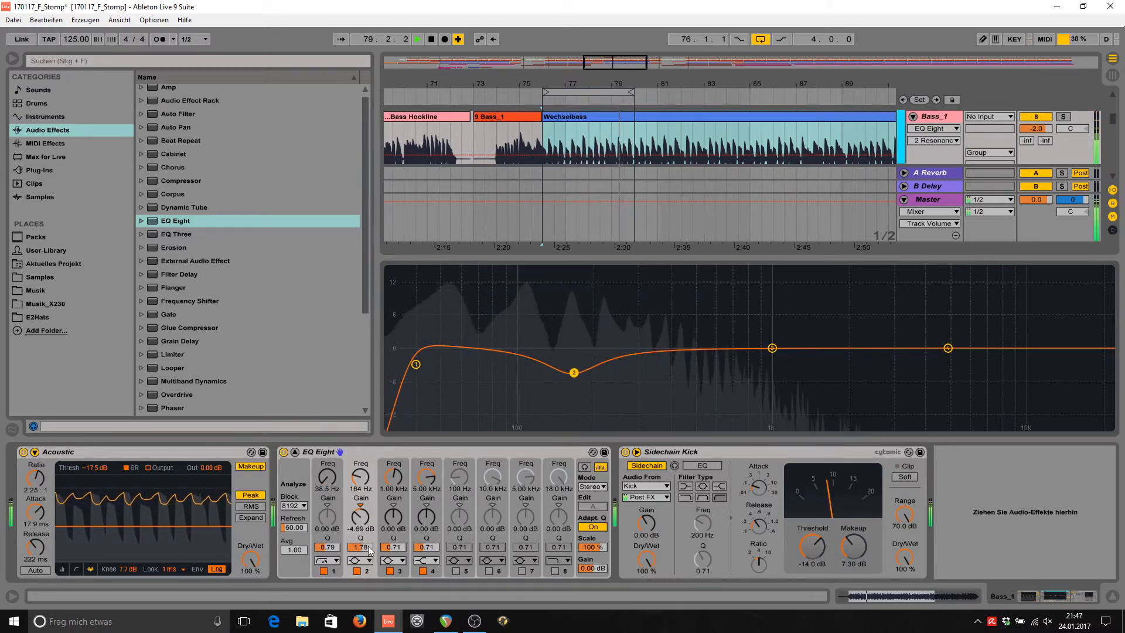
left_click_drag(369, 547, 369, 511)
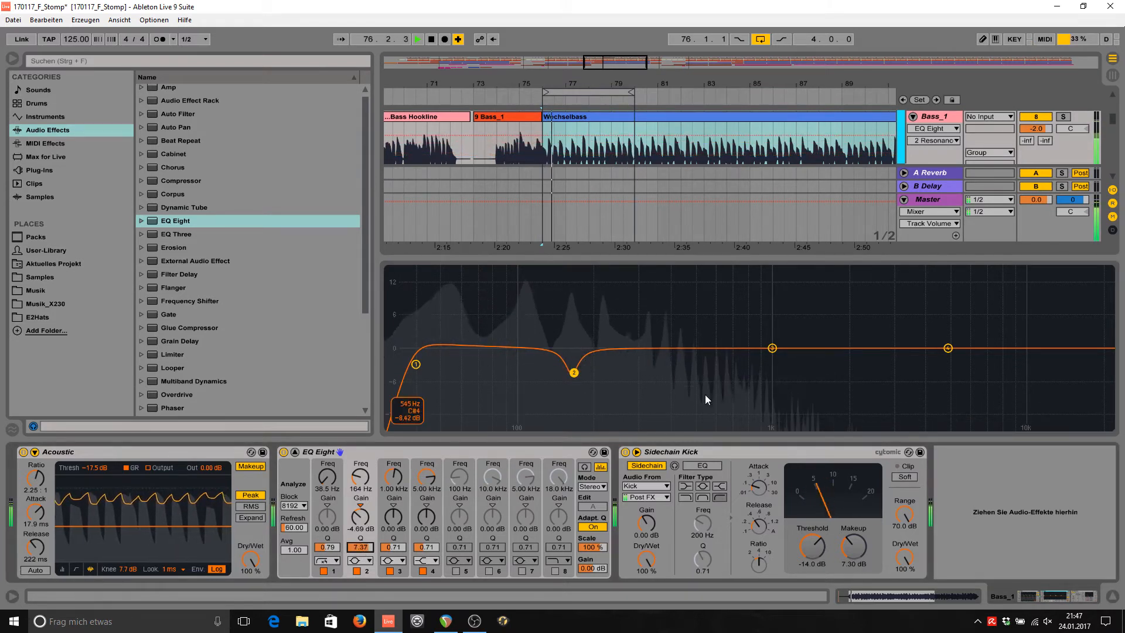
Sweep band 3 as a narrow boost, then make it a -4.42 dB cut at 240 Hz with Q 12.0.
left_click_drag(772, 348, 593, 281)
left_click_drag(393, 547, 393, 503)
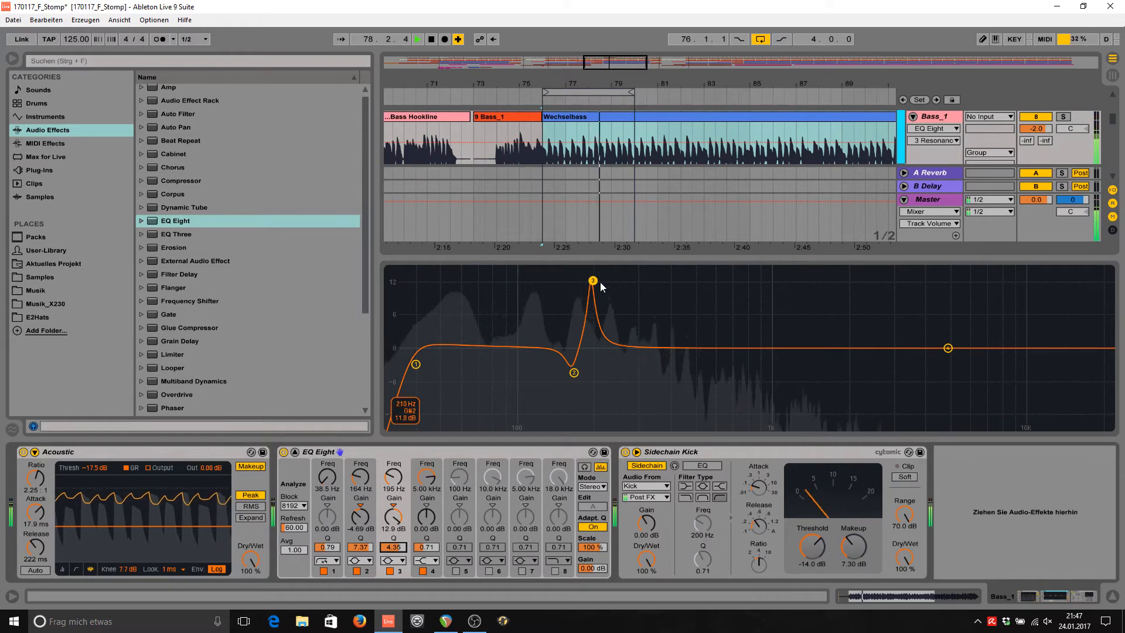
left_click_drag(593, 281, 615, 366)
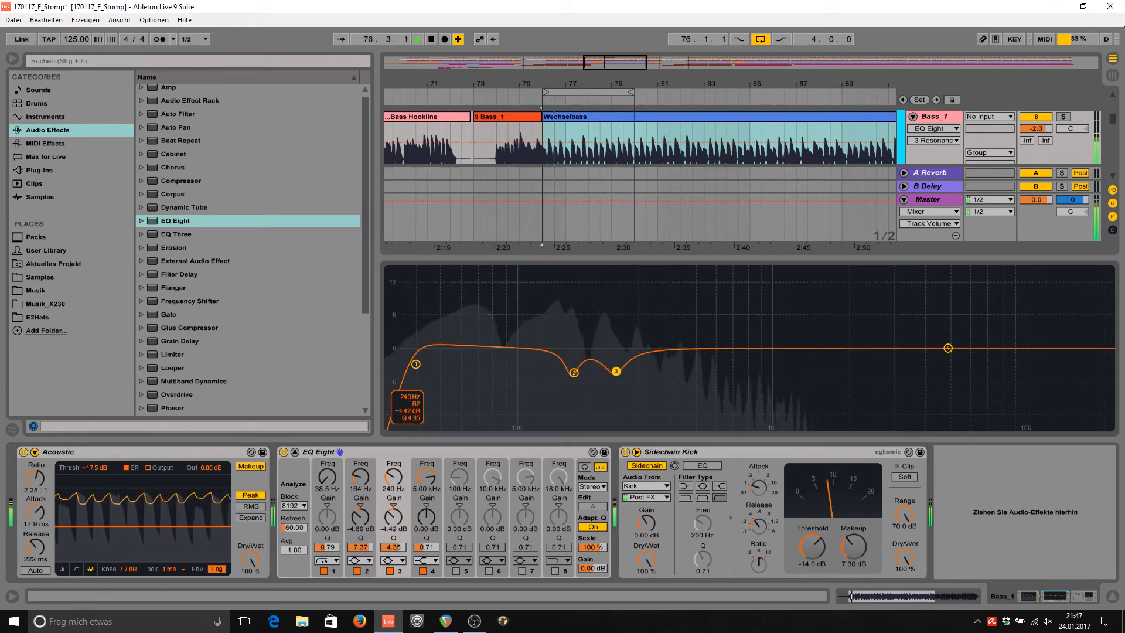
left_click_drag(393, 547, 393, 536)
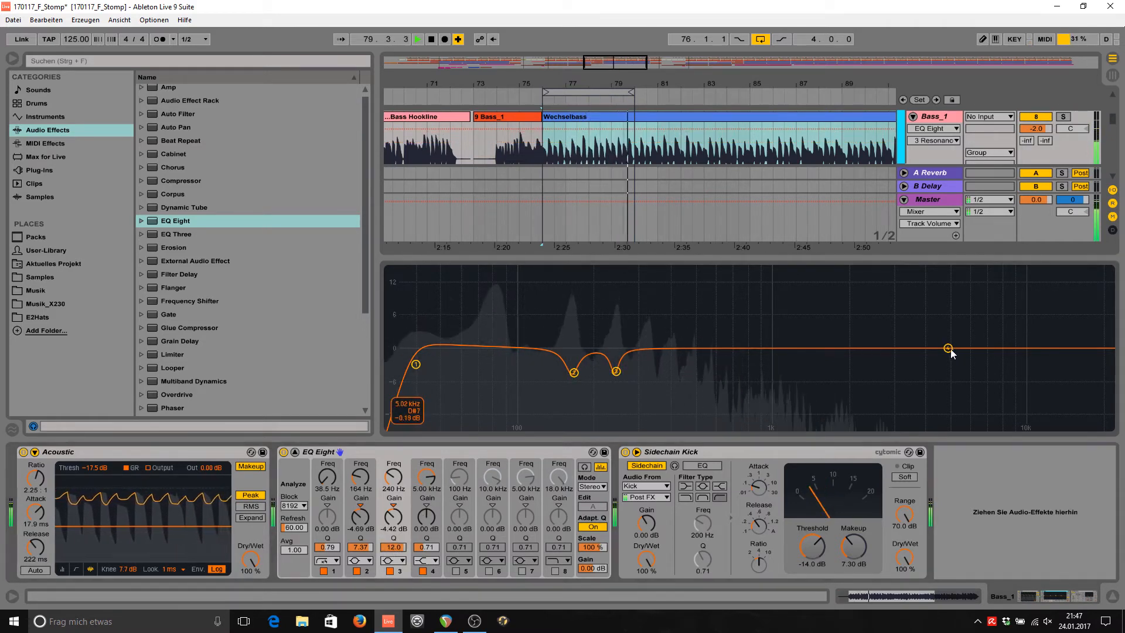
Enable band 8 as a high cut at 19.1 kHz and make band 4 a bell at 201 Hz with -0.54 dB gain.
left_click(555, 571)
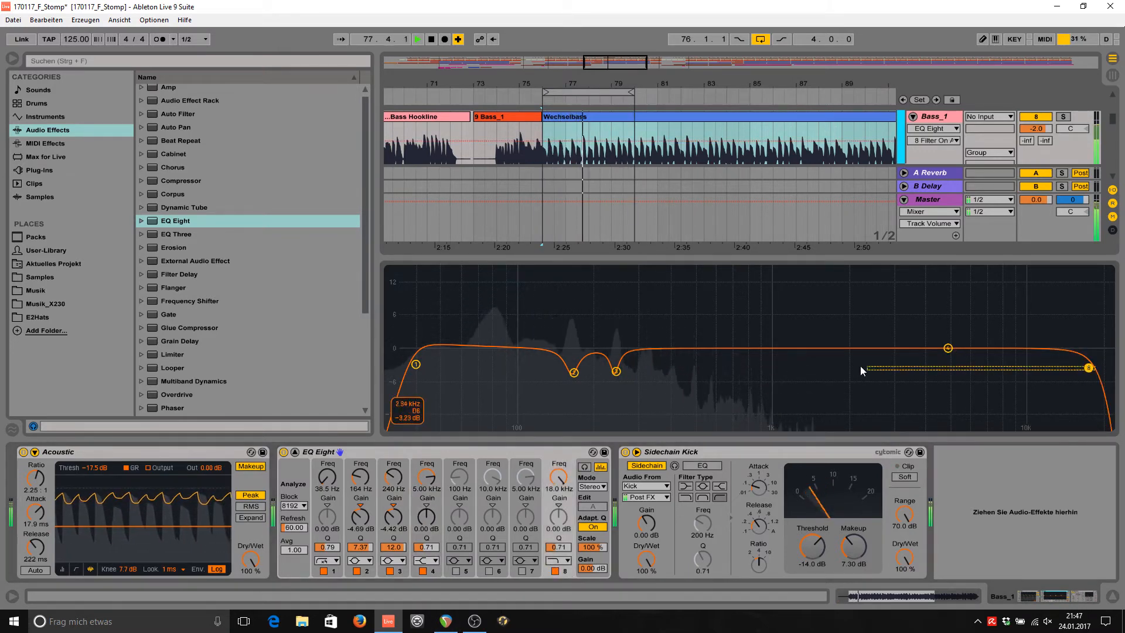
mouse_move(1087, 367)
left_mouse_down()
mouse_move(648, 360)
mouse_move(816, 344)
mouse_move(1075, 350)
mouse_move(1093, 367)
left_mouse_up()
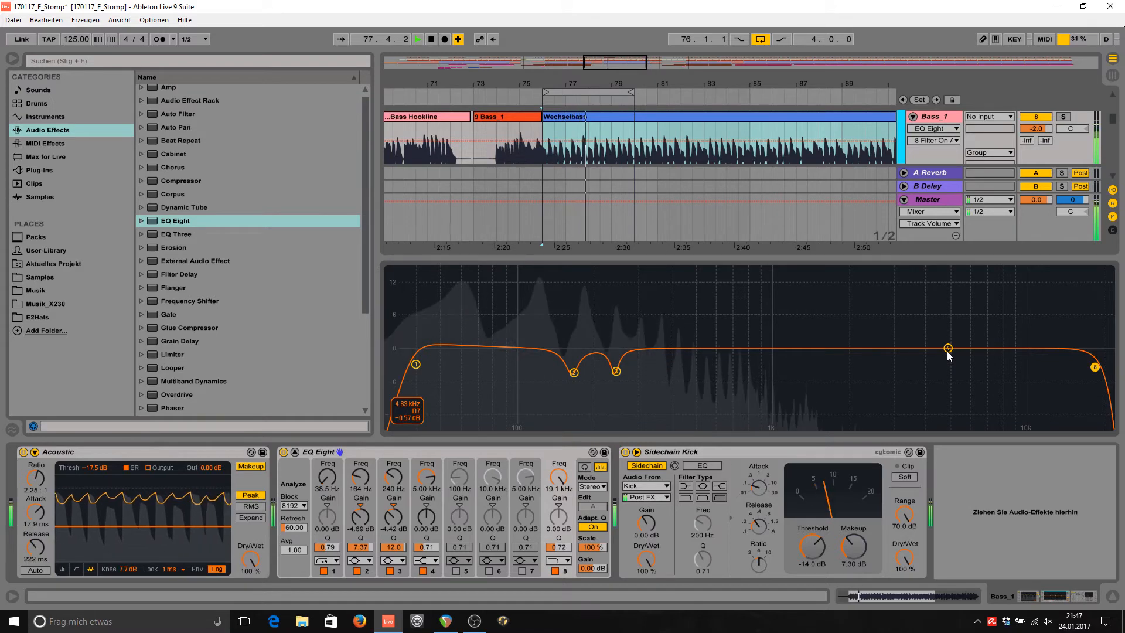
left_click_drag(947, 348, 809, 347)
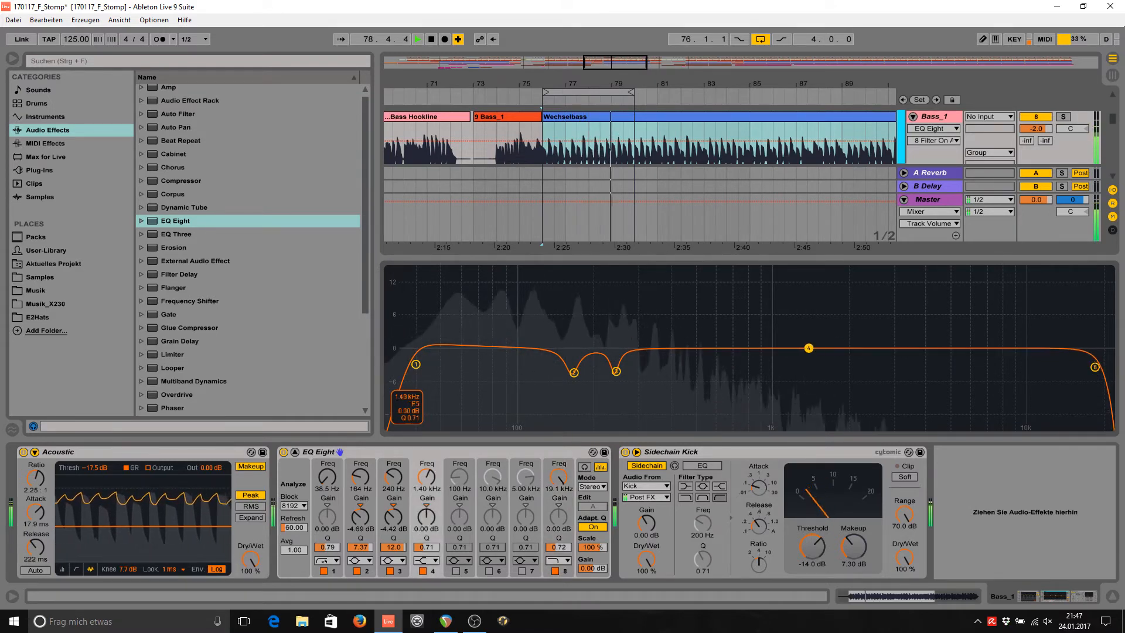
left_click(426, 560)
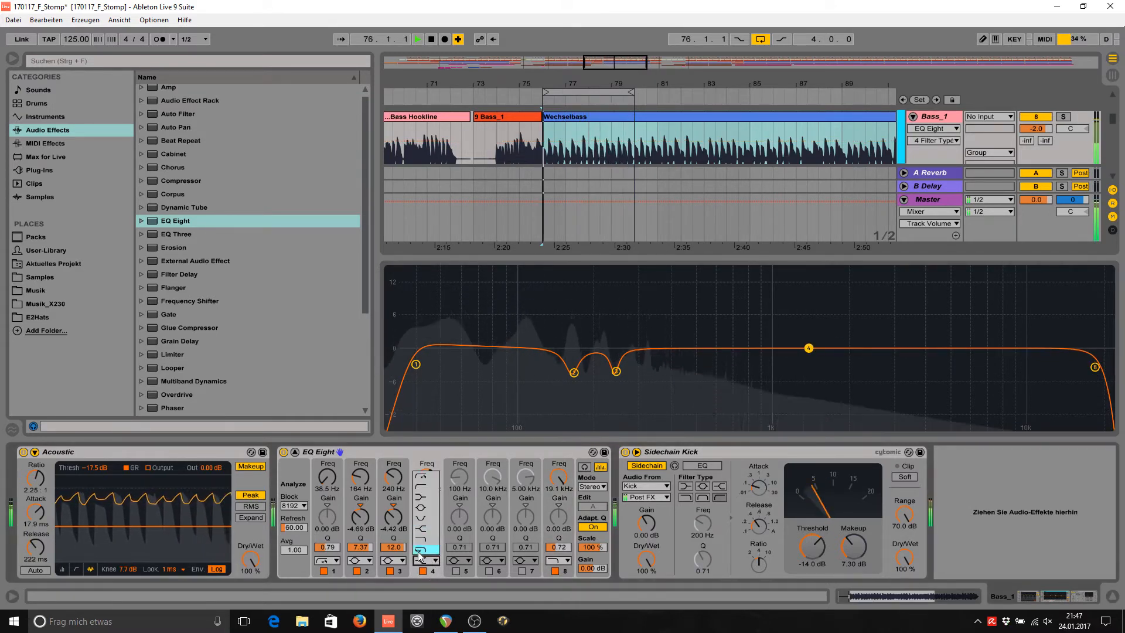
left_click(428, 508)
left_click_drag(809, 348, 596, 353)
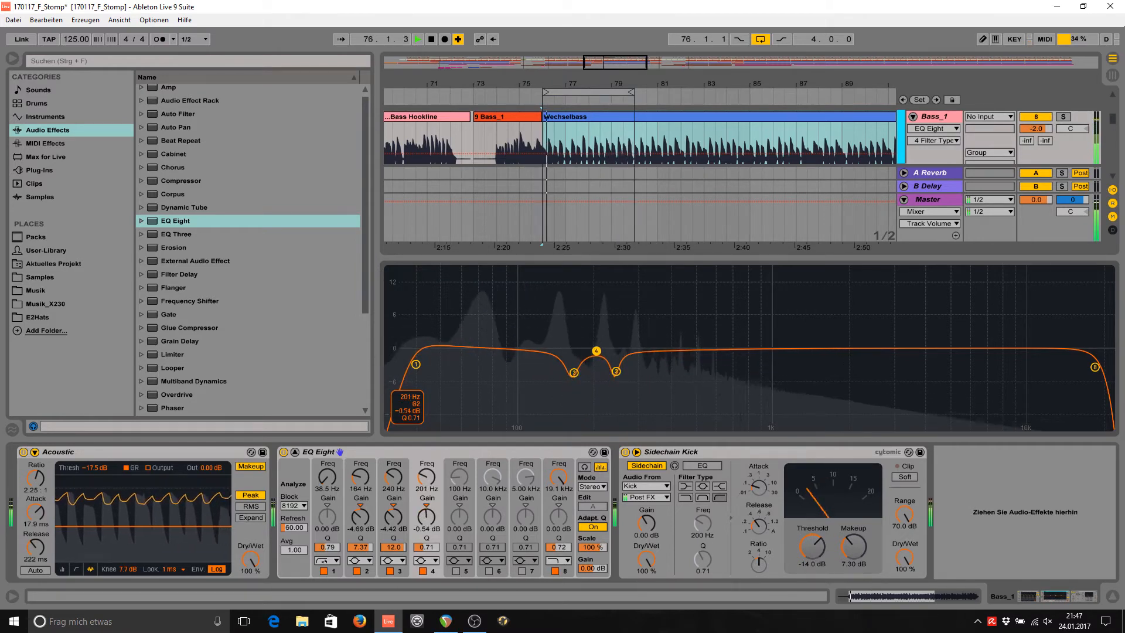
Switch the bass EQ to M/S mode, view its side channel curve, and return it to Stereo mode.
left_click(596, 487)
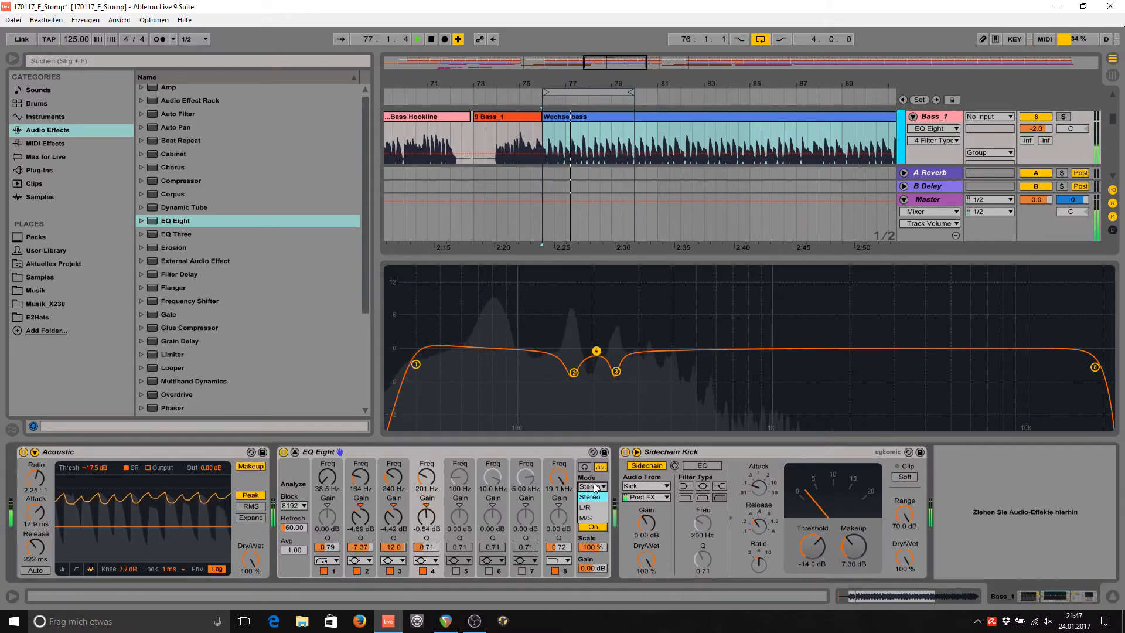
left_click(586, 518)
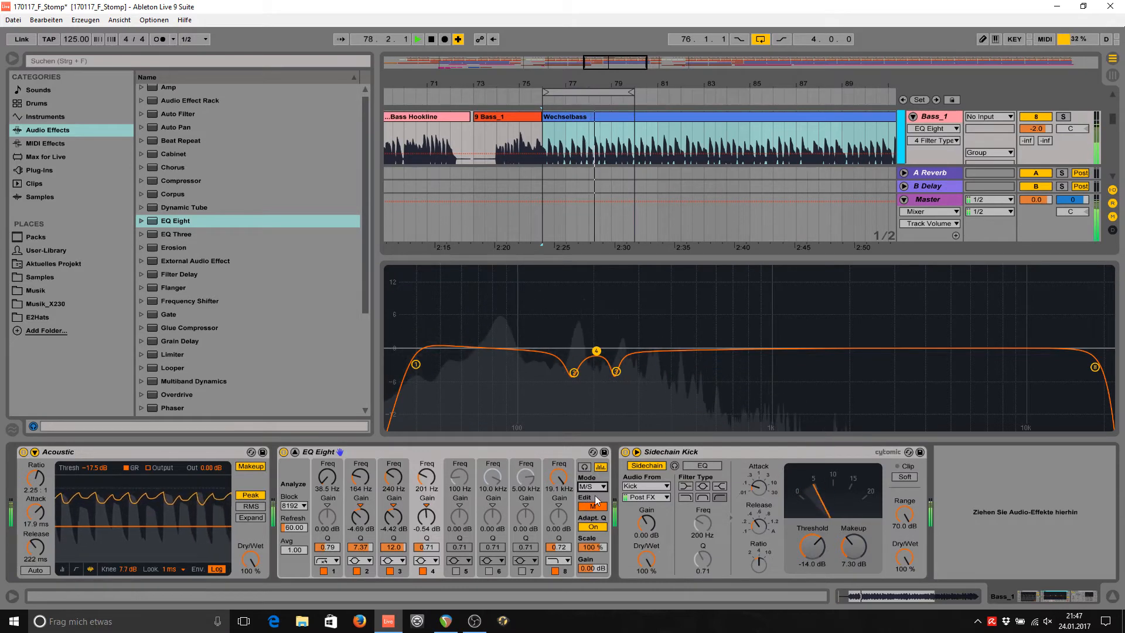
left_click(593, 507)
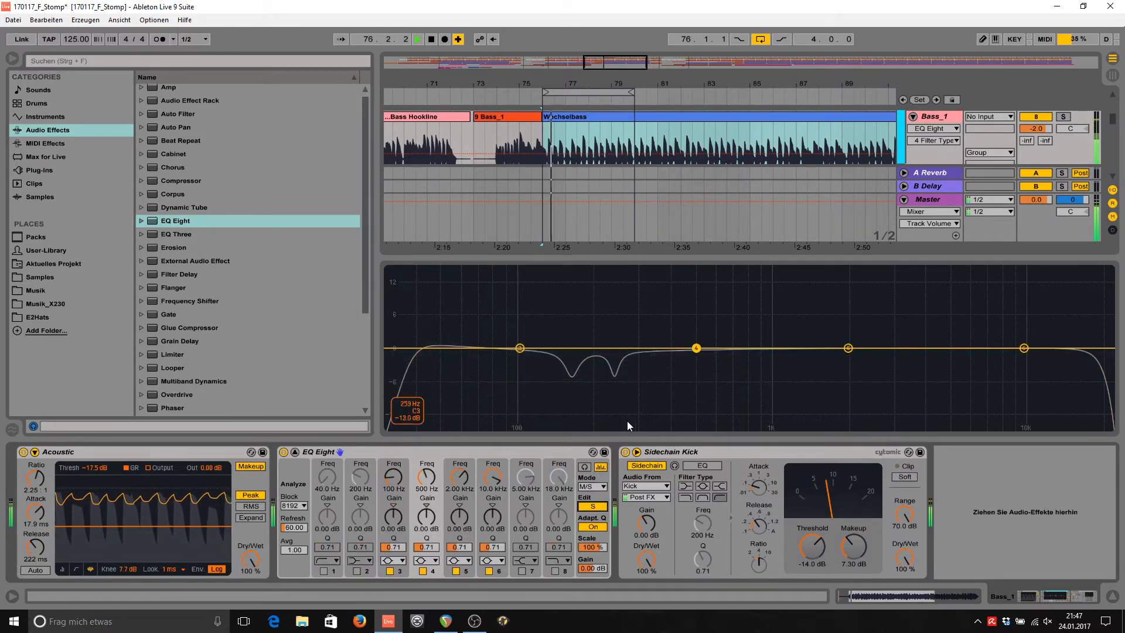
left_click(589, 498)
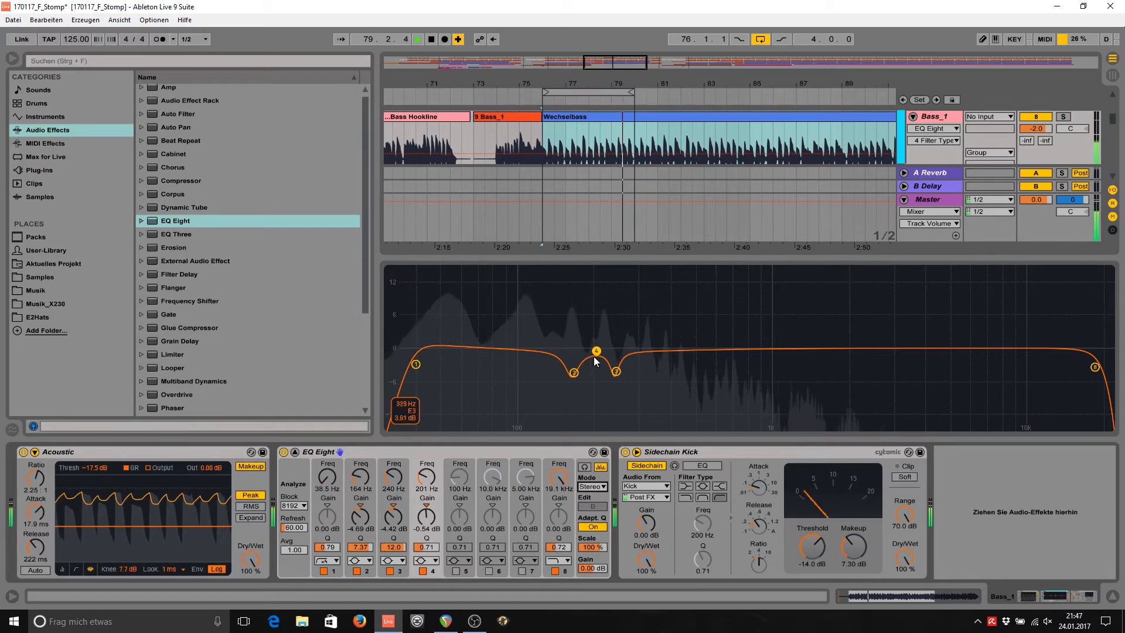
Restart playback and shift the bass EQ's band 1 low cut to a slightly higher frequency.
key("space")
key("space")
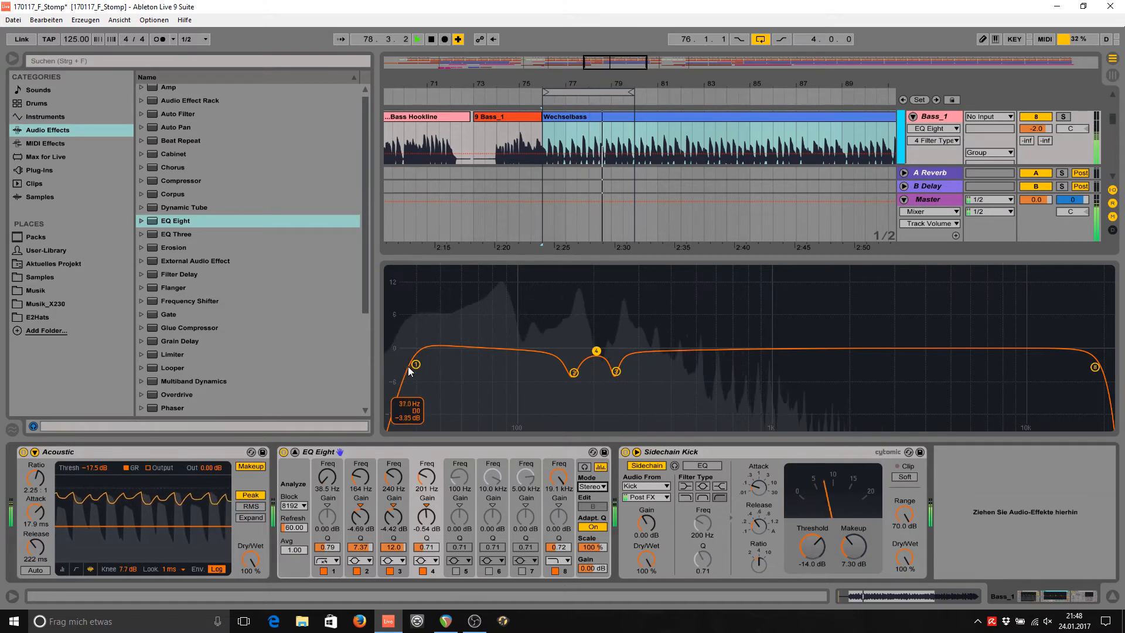
left_click_drag(416, 363, 436, 362)
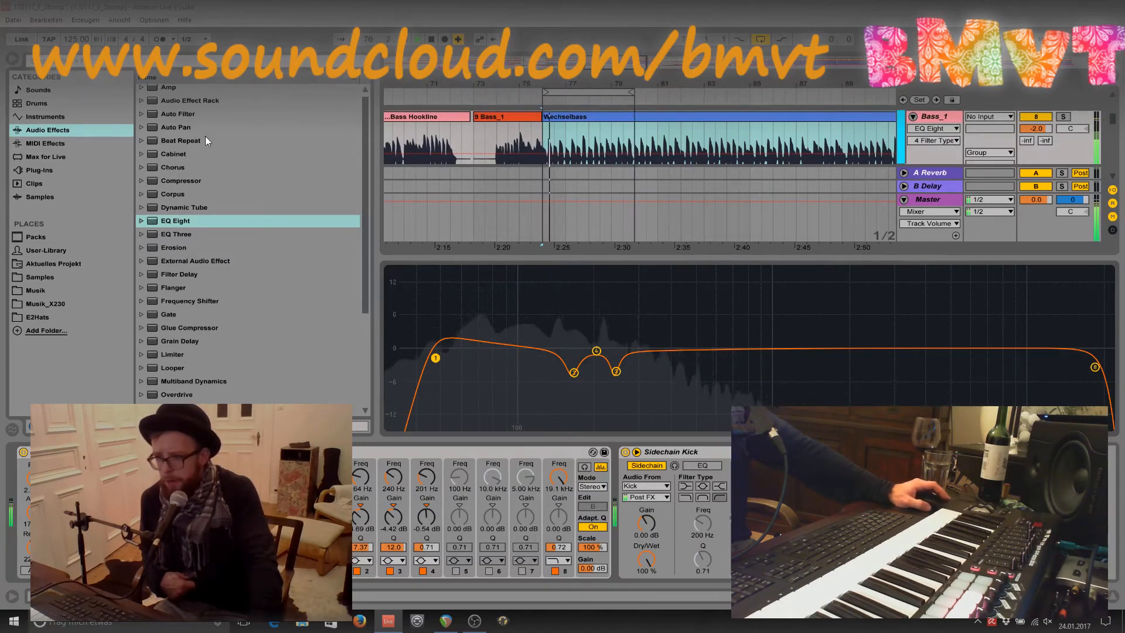
Examine the Wechselbass waveform up close and look through the Compressor presets among the audio effects.
scroll(203, 144, "up", 1)
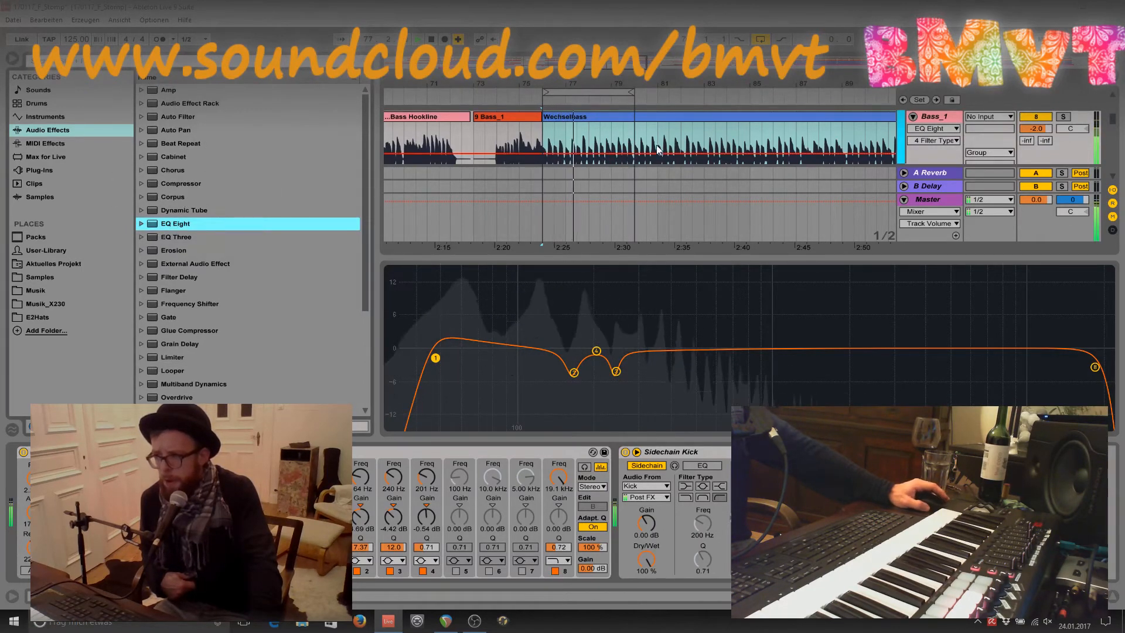
left_click_drag(615, 84, 595, 123)
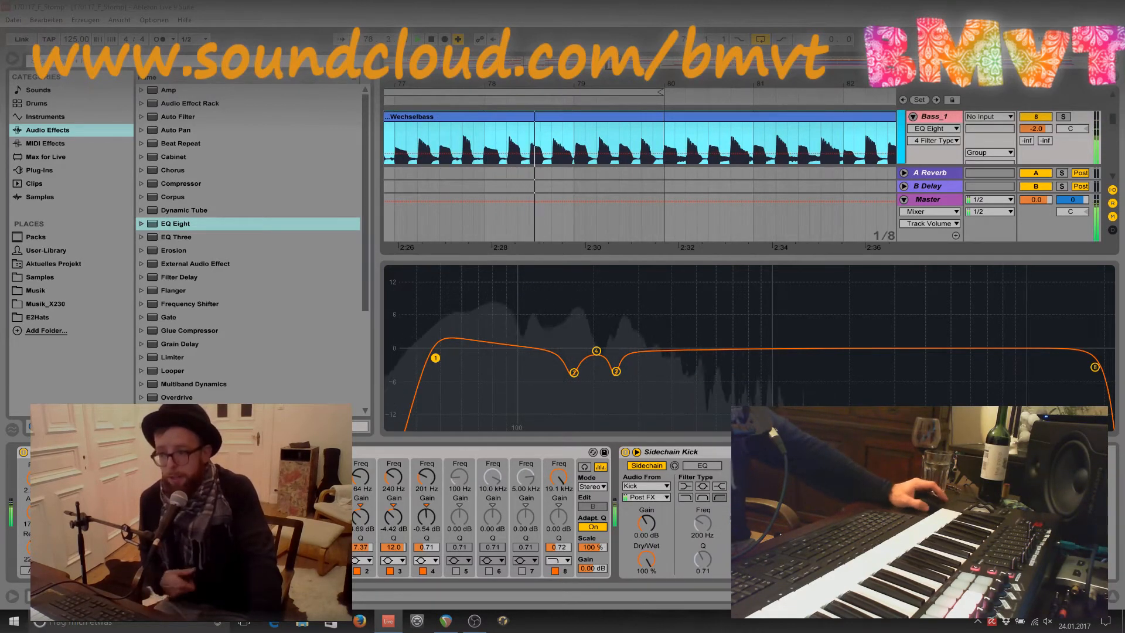
left_click(366, 265)
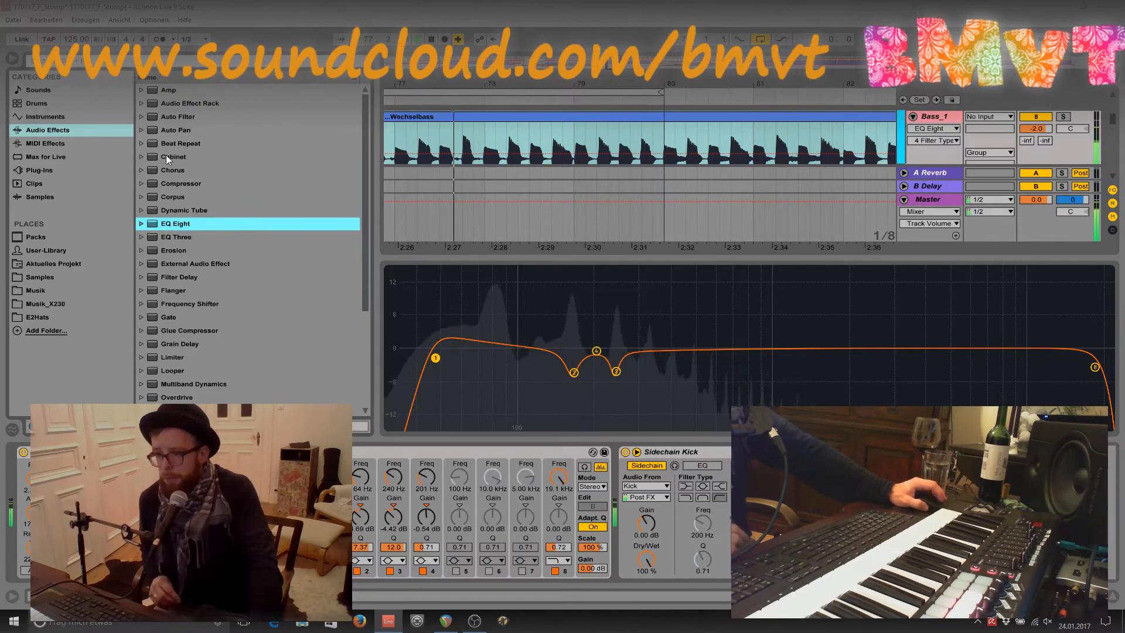
left_click(142, 184)
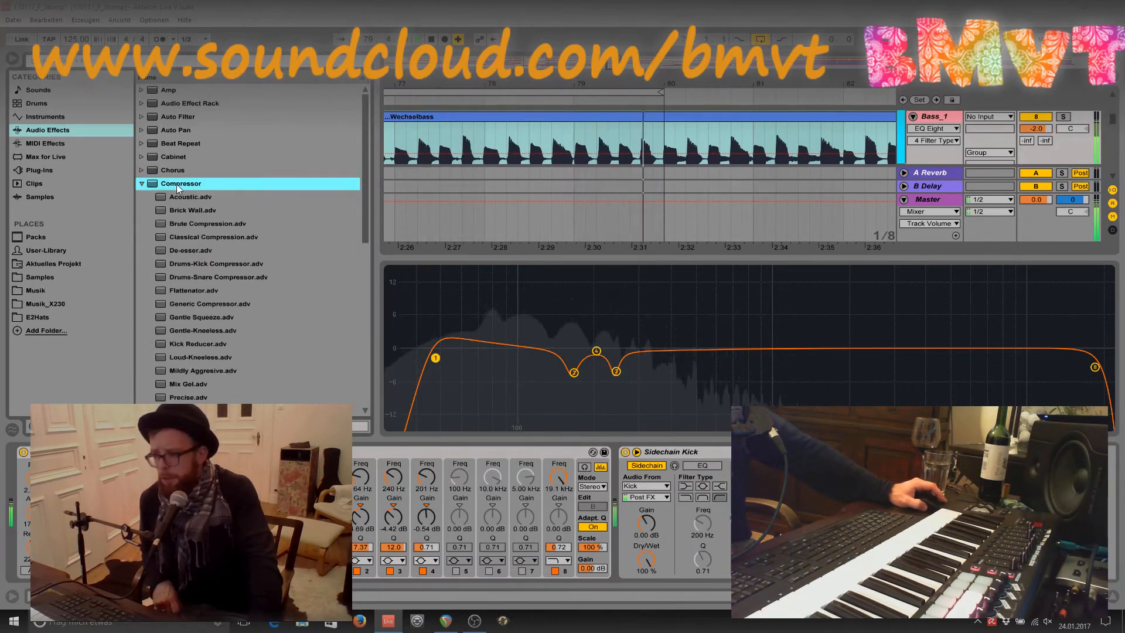
scroll(229, 368, "down", 5)
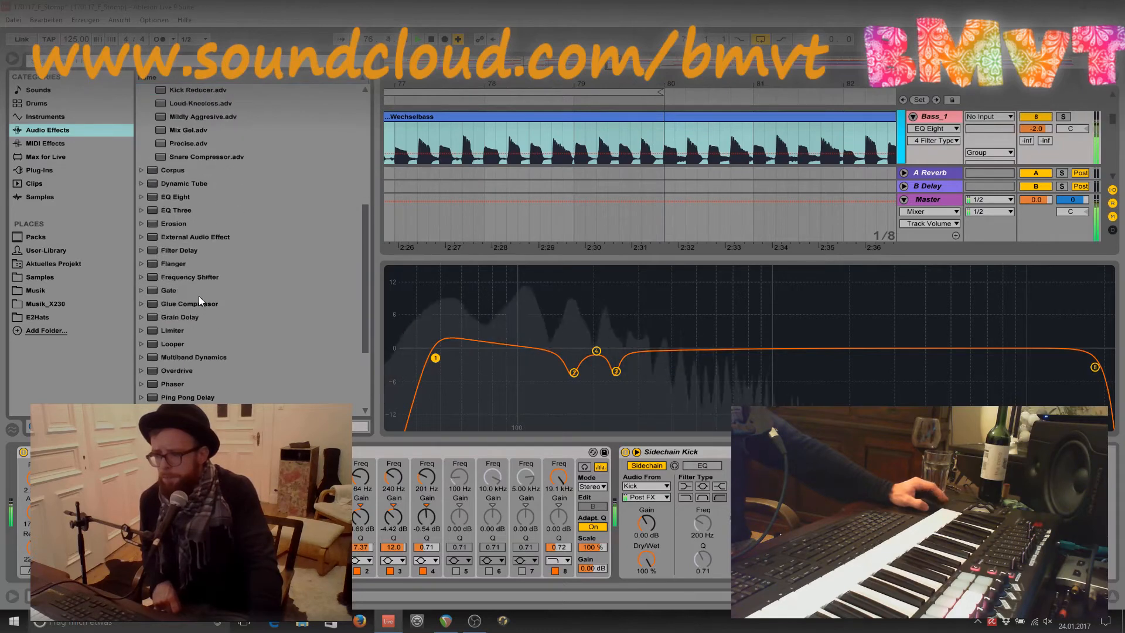
scroll(199, 297, "down", 2)
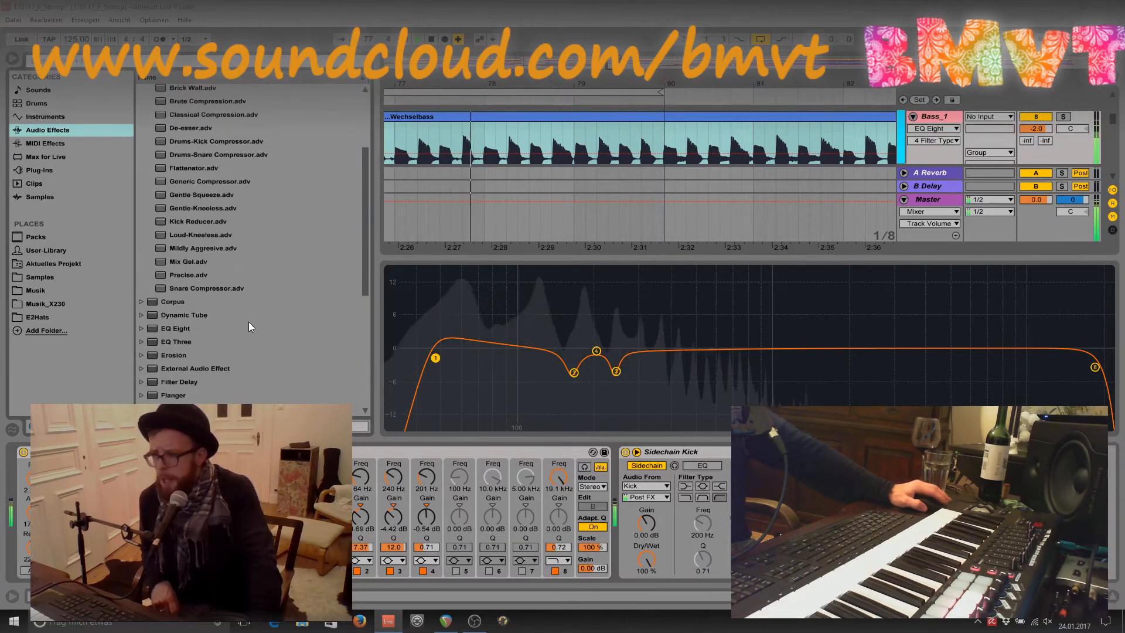
scroll(248, 326, "up", 7)
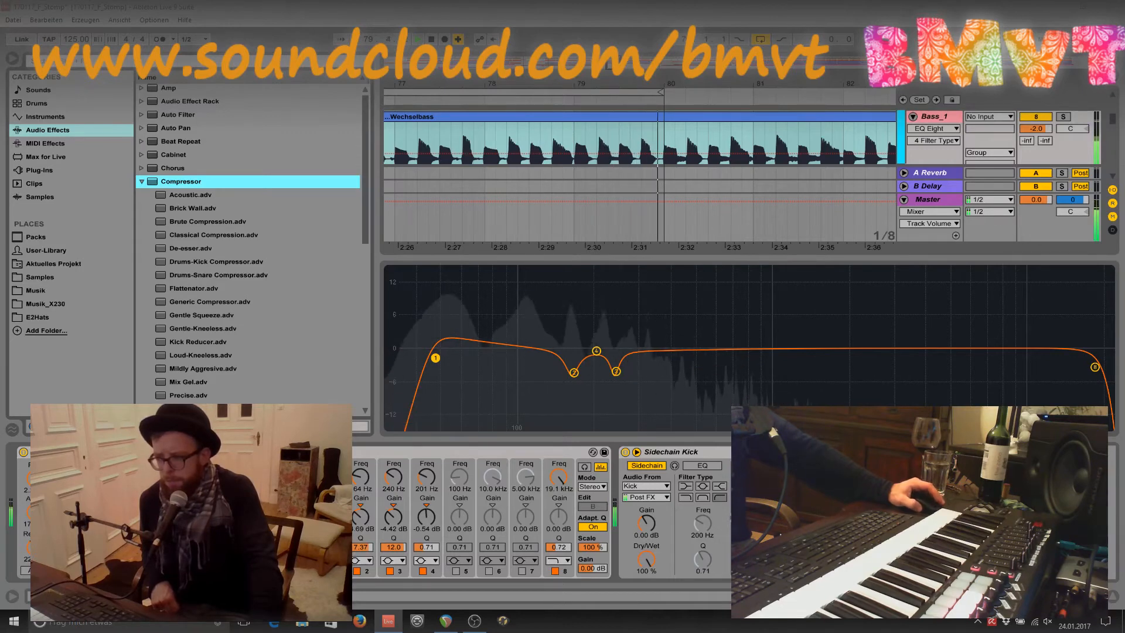
Load Punch Compressor V3.64 from the 07_Compressors plug-in folder onto the Bass_1 track and reposition its window.
left_click(39, 169)
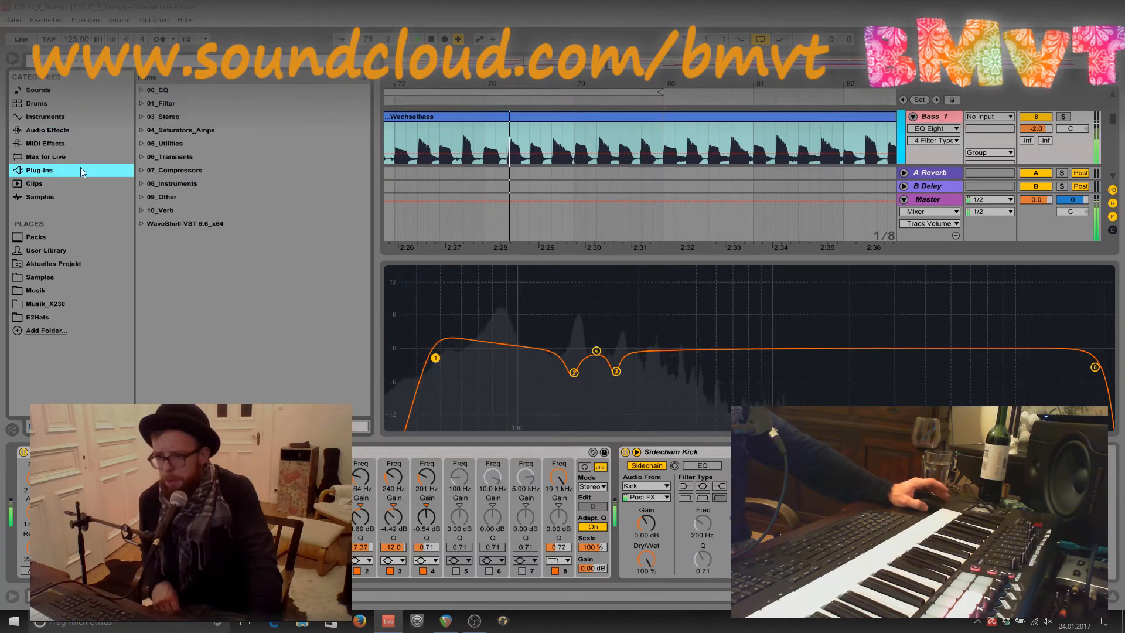
left_click(140, 170)
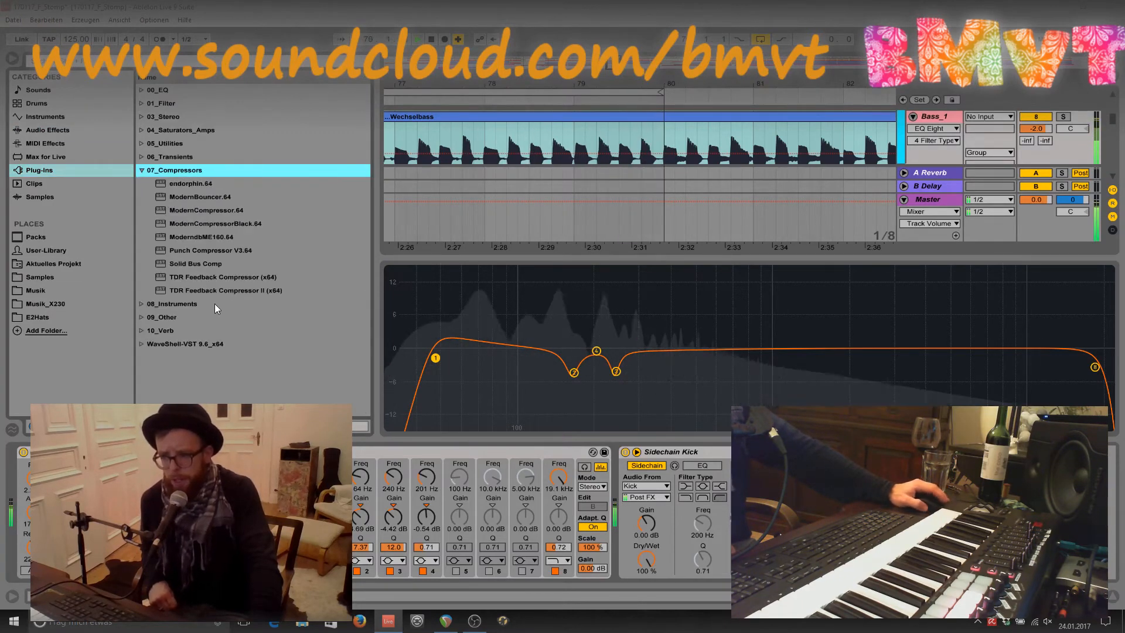
left_click(185, 252)
double_click(185, 251)
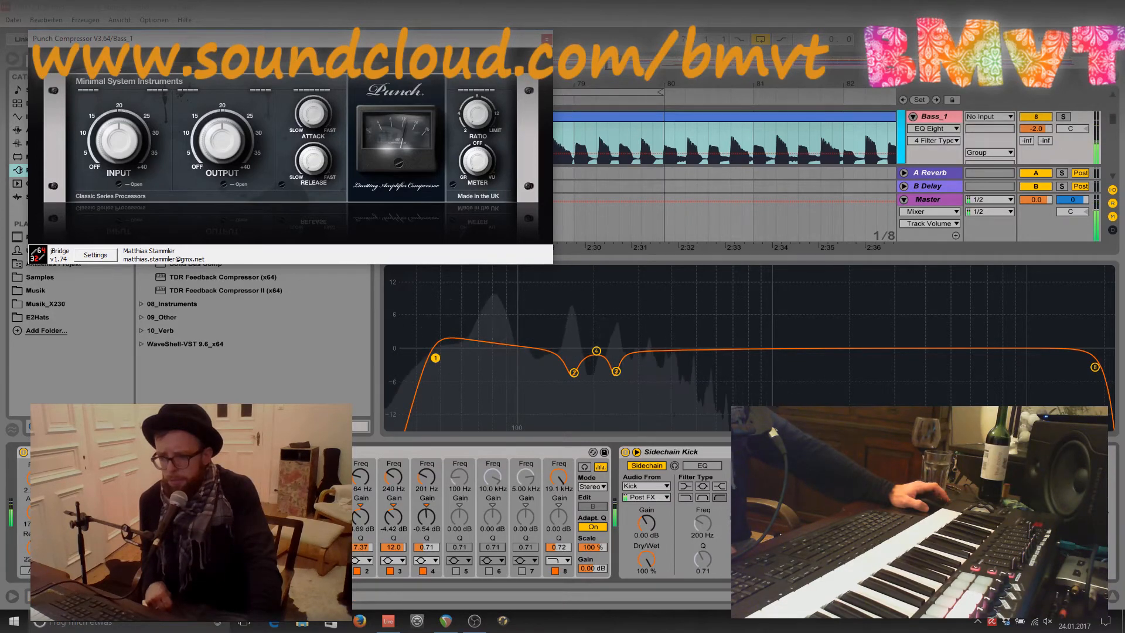
left_click_drag(115, 41, 205, 155)
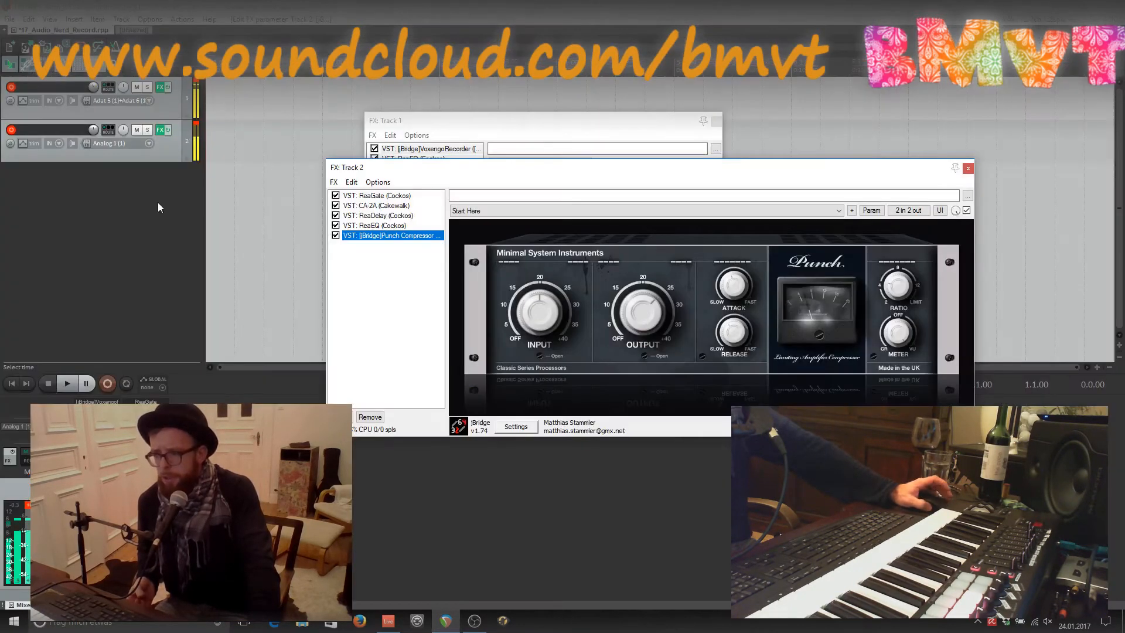
In REAPER, close the Track 2 effects window and move the Track 1 effects window aside.
left_click(968, 168)
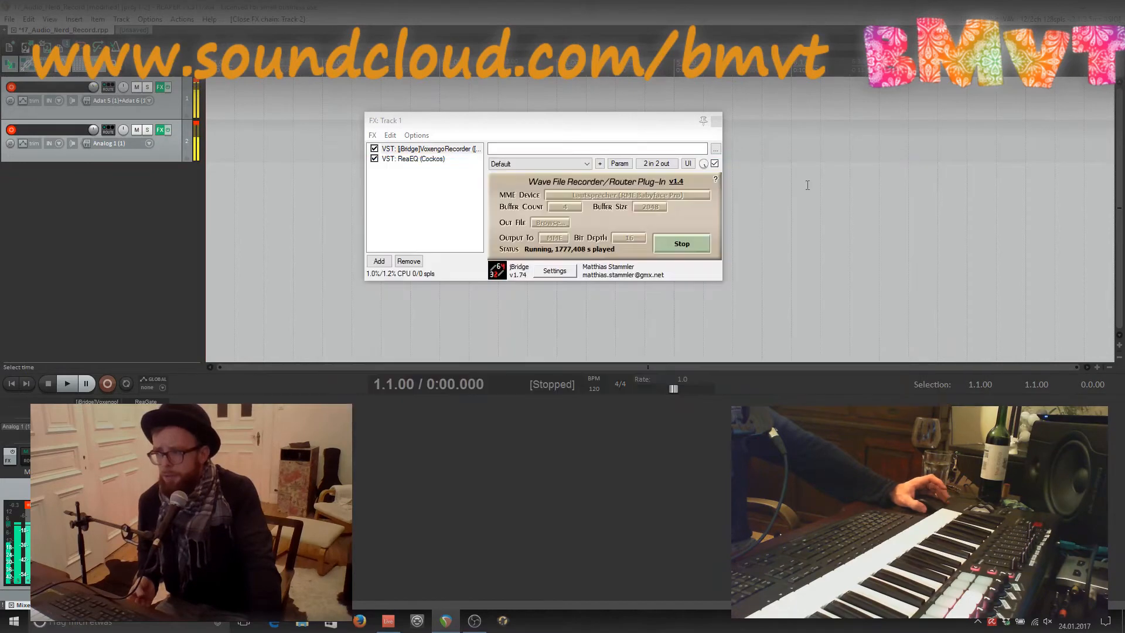
left_click_drag(492, 128, 377, 133)
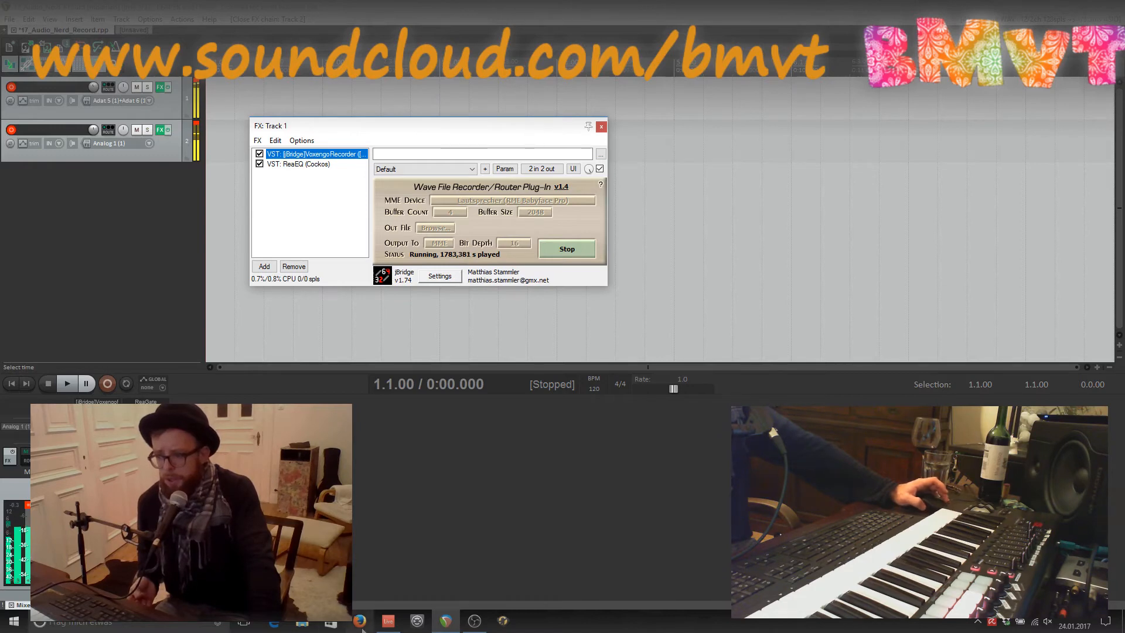
mouse_move(391, 627)
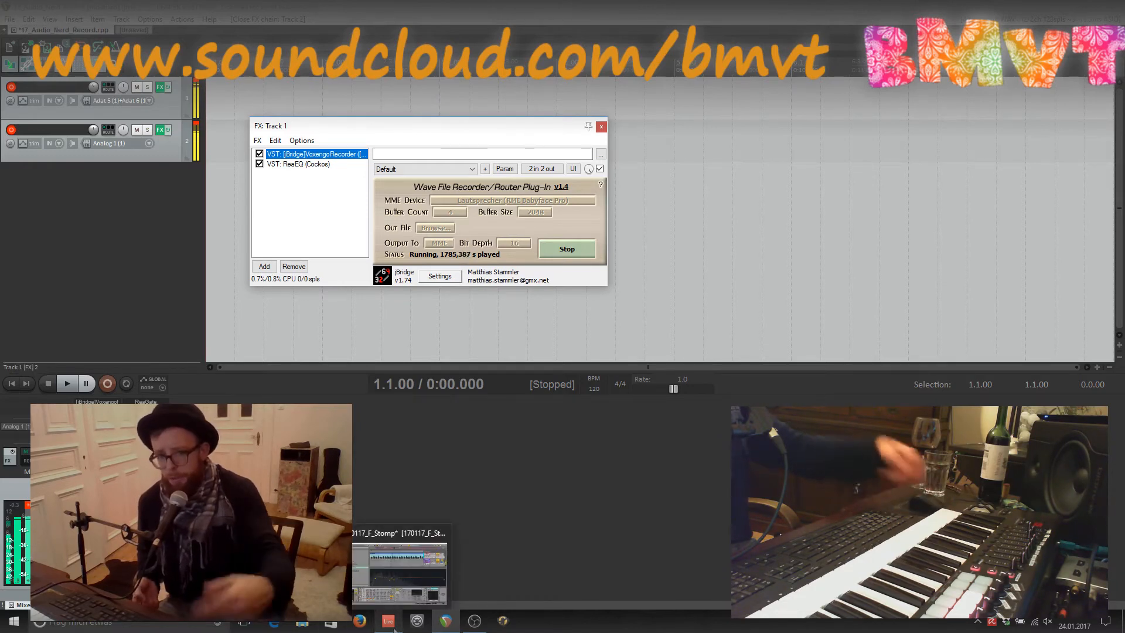
Switch back to Ableton Live, reposition the Punch Compressor window, and start playback of the loop.
left_click(387, 626)
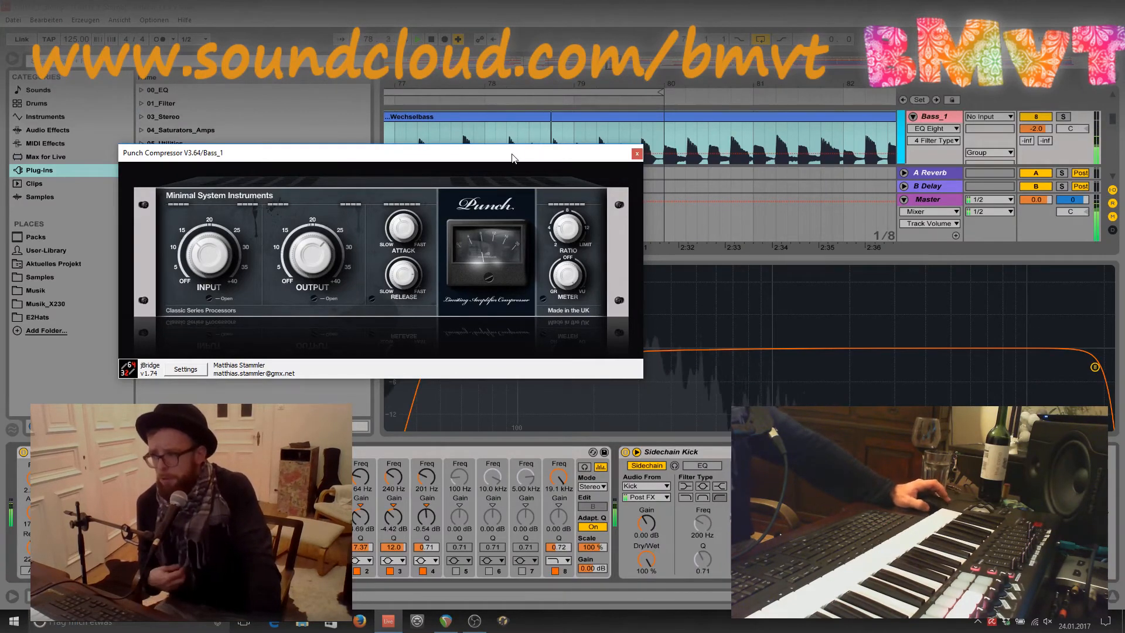
left_click_drag(511, 157, 533, 161)
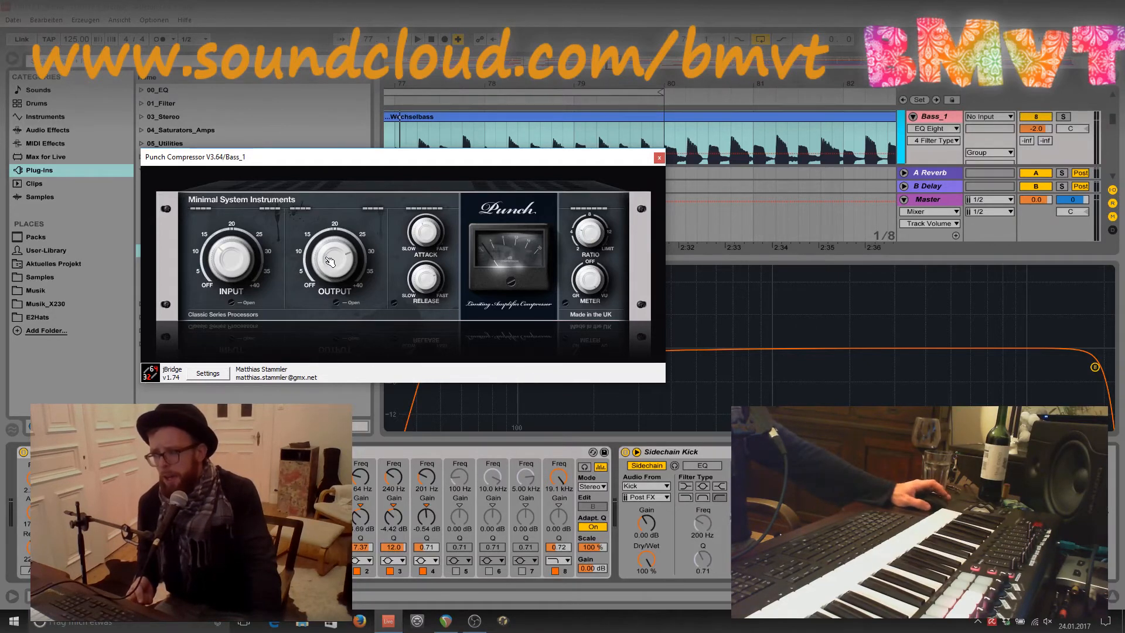
key("space")
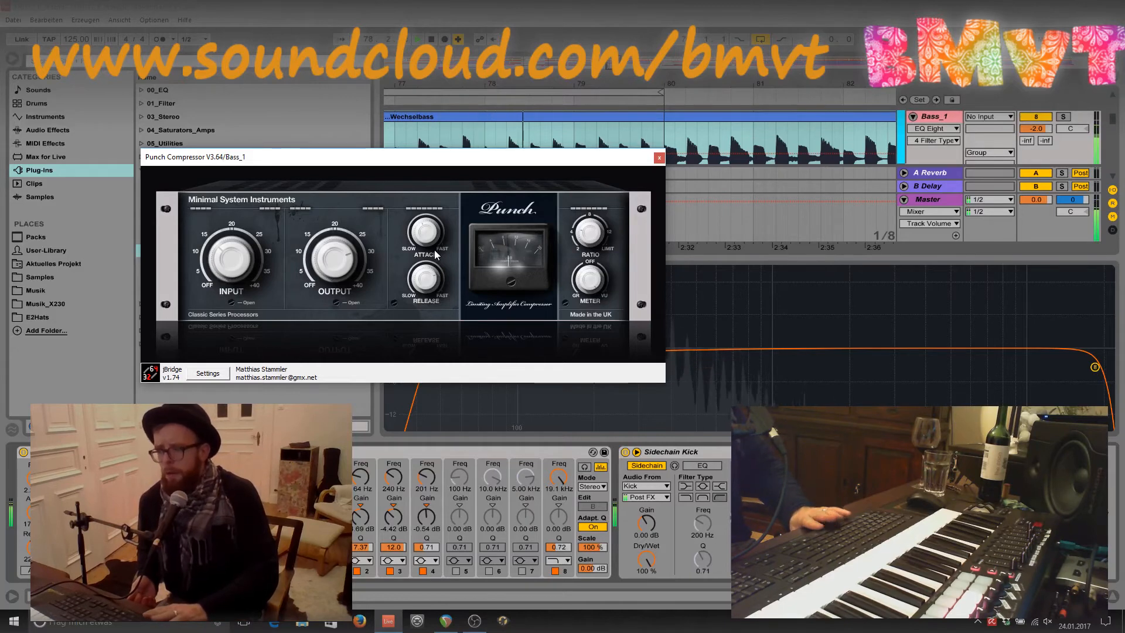
Close the Punch Compressor window and hide the browser and device view to show more of the arrangement around the loop.
left_click(658, 158)
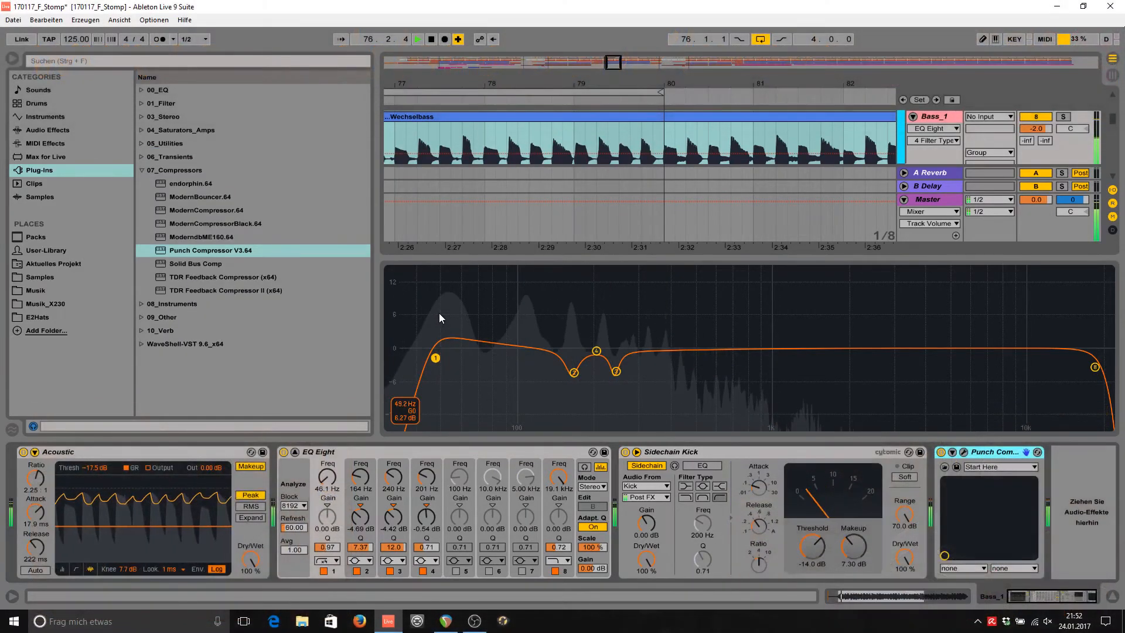
key("ctrl+alt+b")
key("ctrl+alt+l")
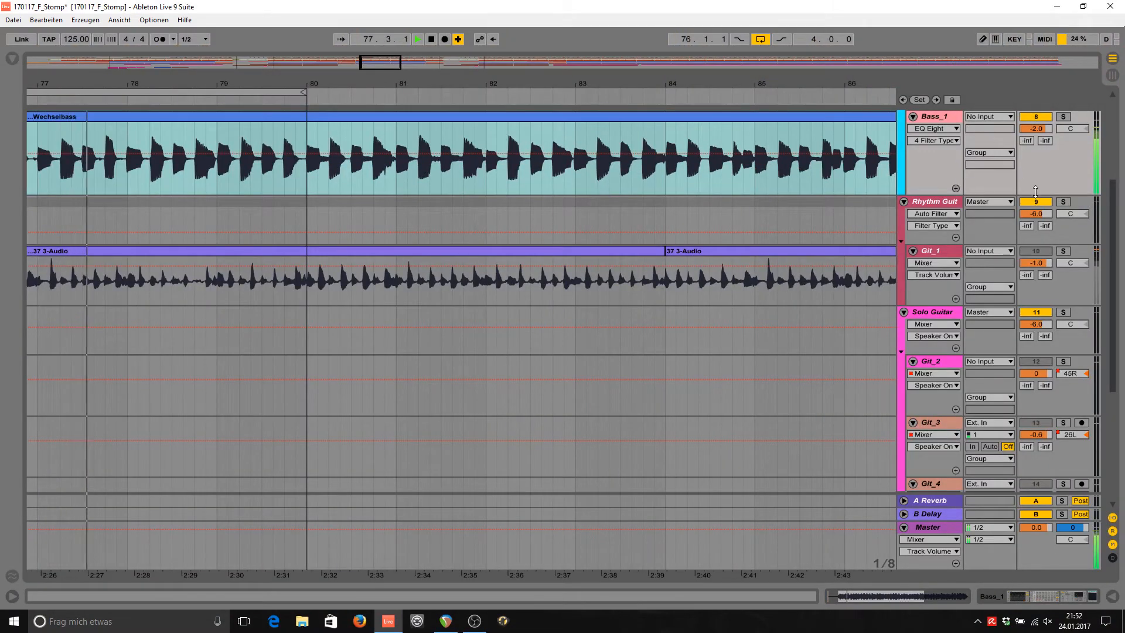
scroll(1035, 191, "up", 5)
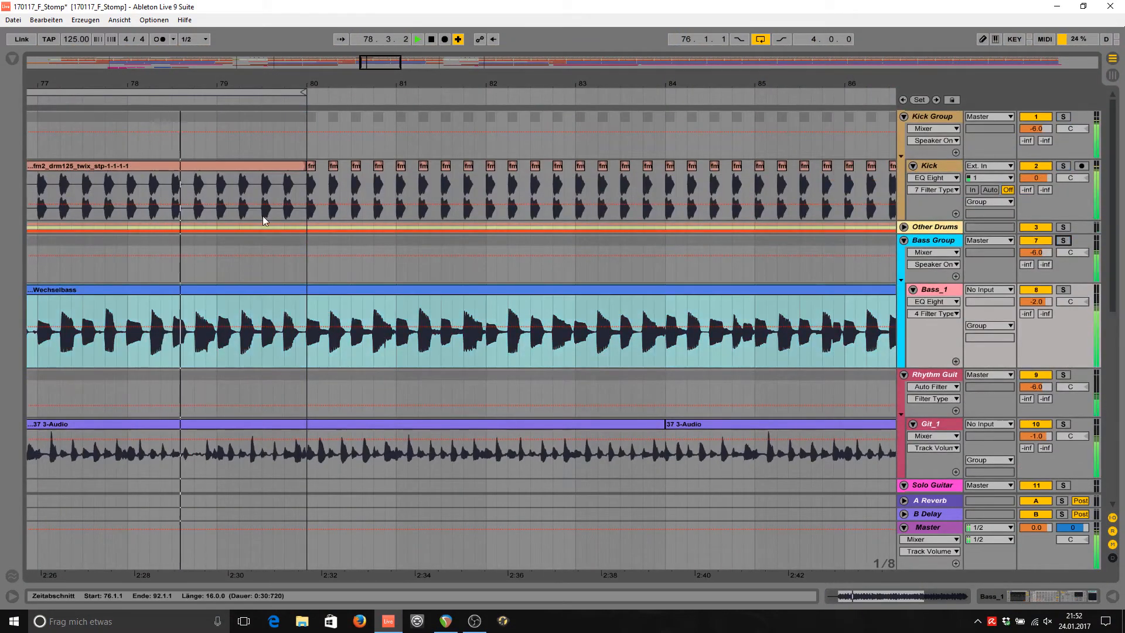
mouse_move(386, 63)
left_mouse_down()
mouse_move(376, 24)
mouse_move(384, 66)
left_mouse_up()
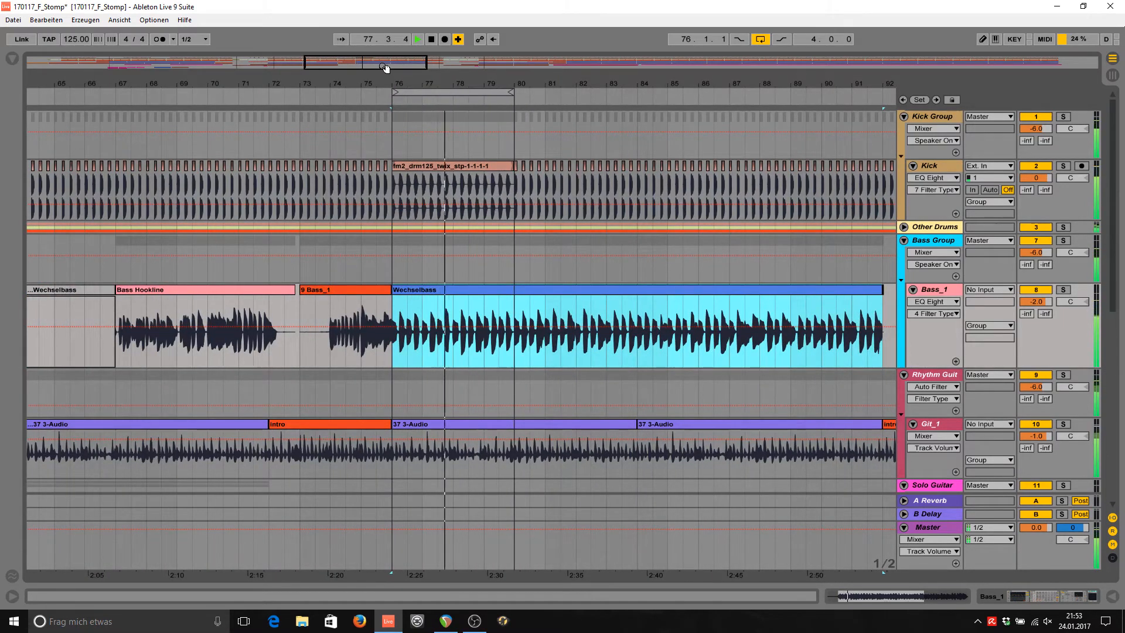
Collapse the enlarged EQ Eight display on Bass_1 and group EQ Eight, Sidechain Kick and Punch Compressor into one audio effect rack.
left_click(936, 291)
left_click(1046, 596)
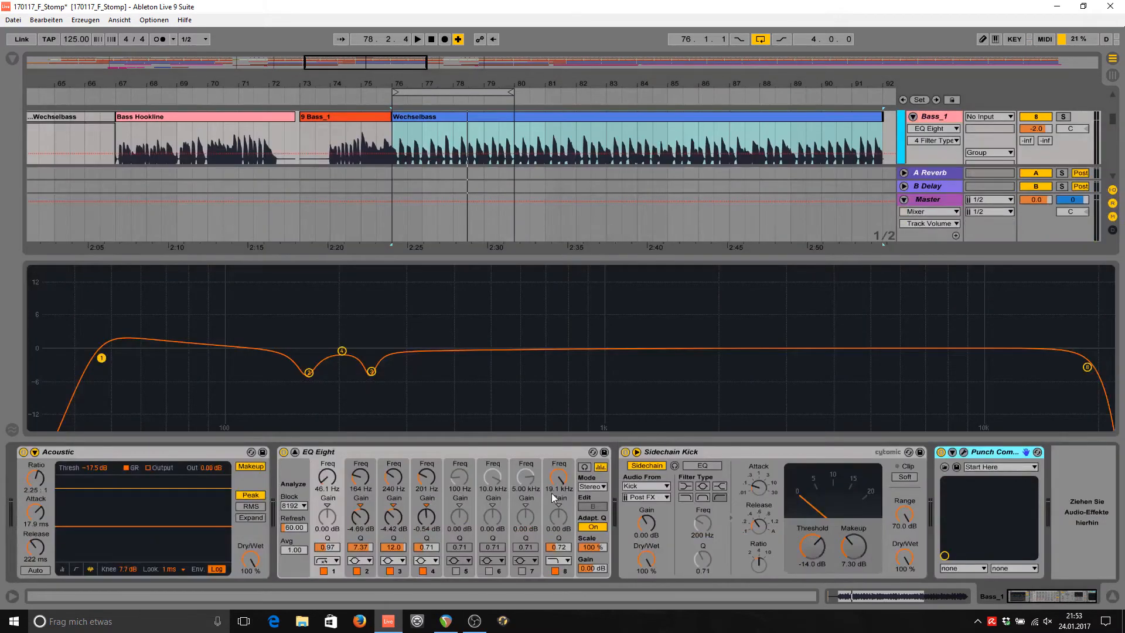
left_click(295, 454)
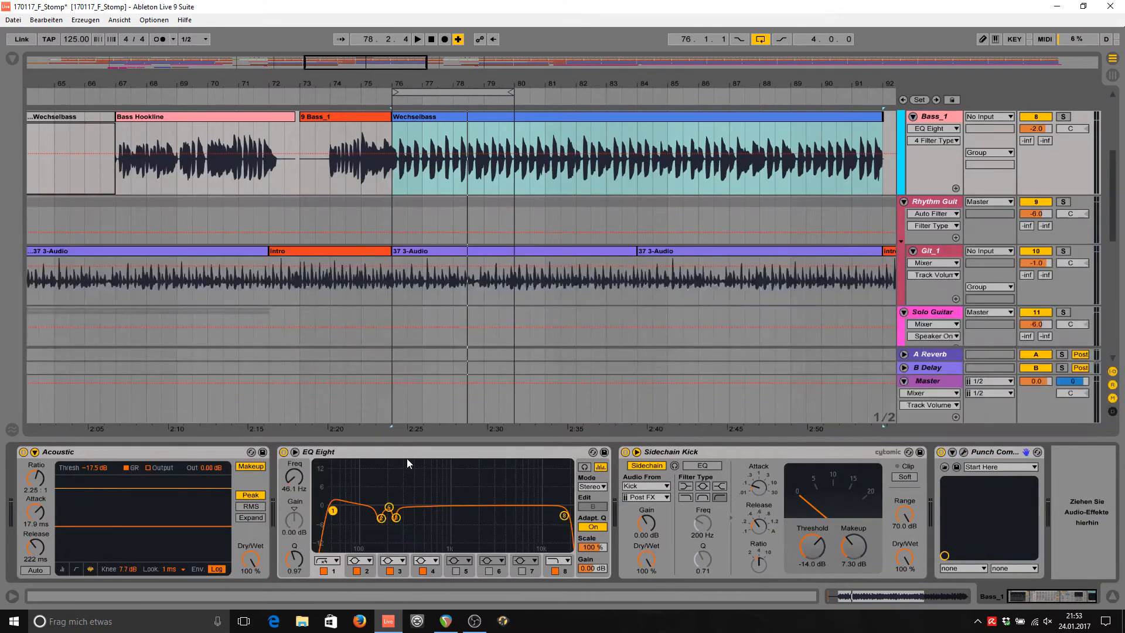
left_click(399, 452)
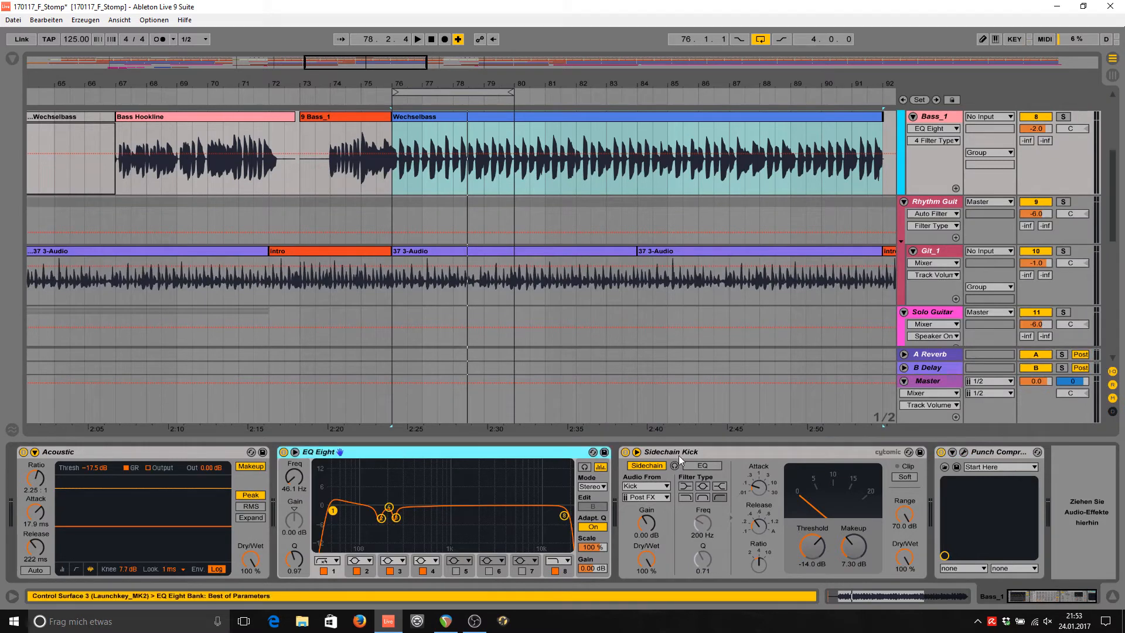
left_click(726, 455)
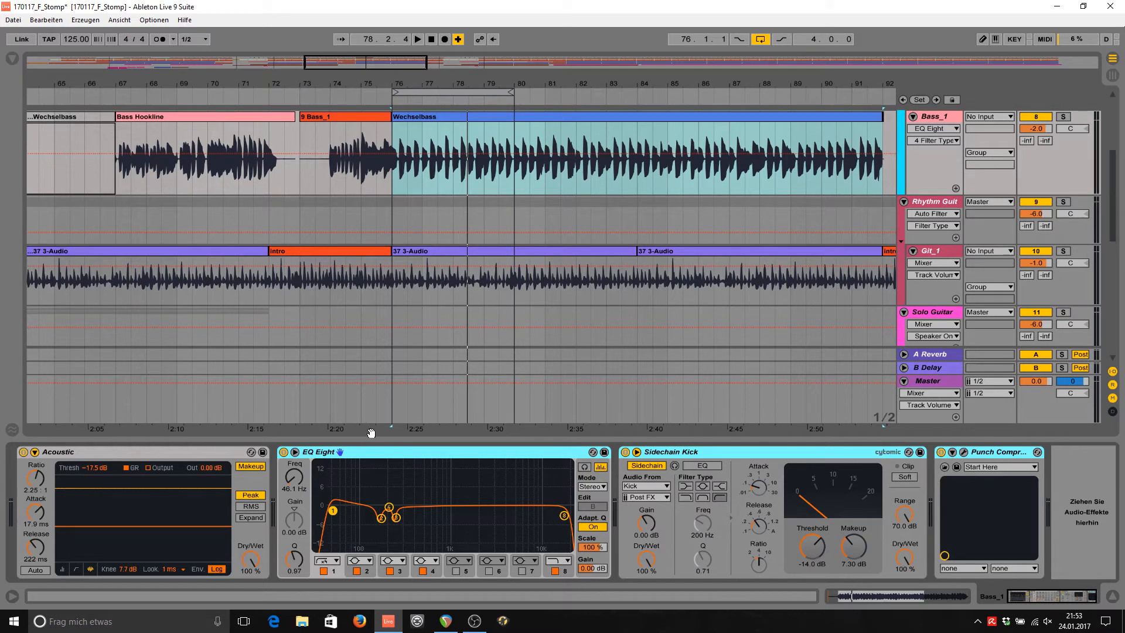
key("ctrl+g")
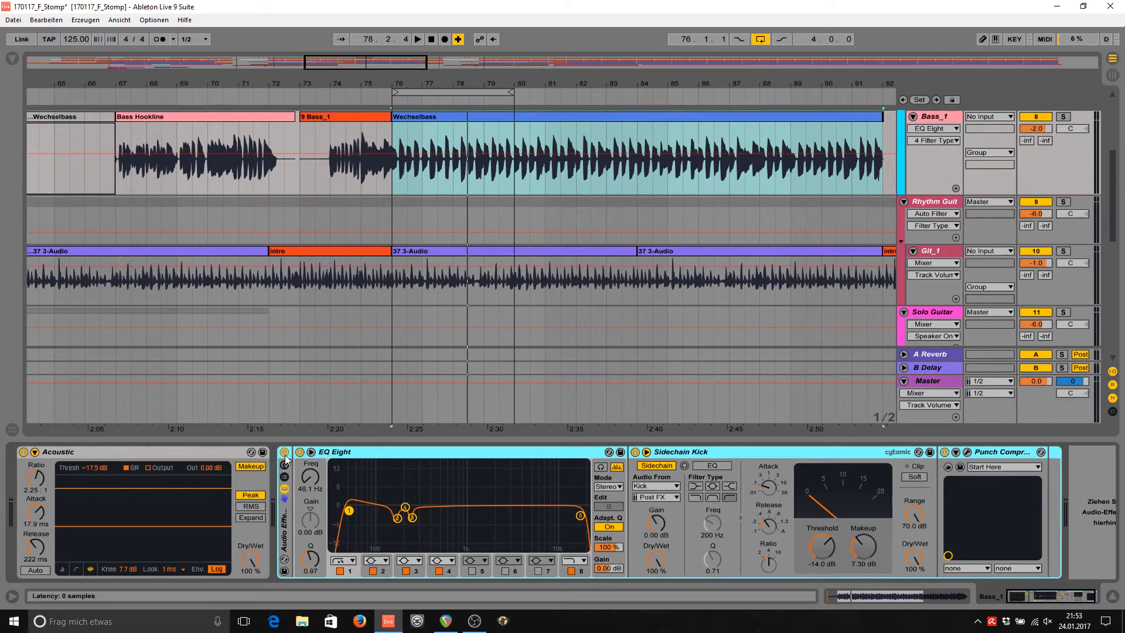
Play the loop and compare the full mix with the Bass_1 effect rack bypassed and enabled.
scroll(323, 410, "up", 3)
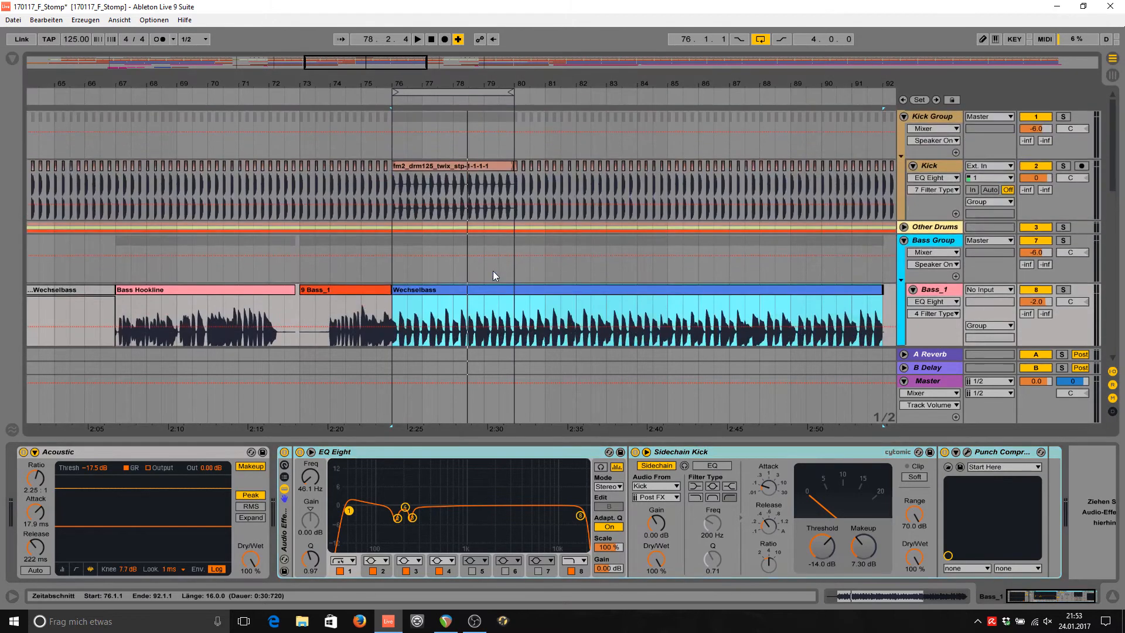
key("space")
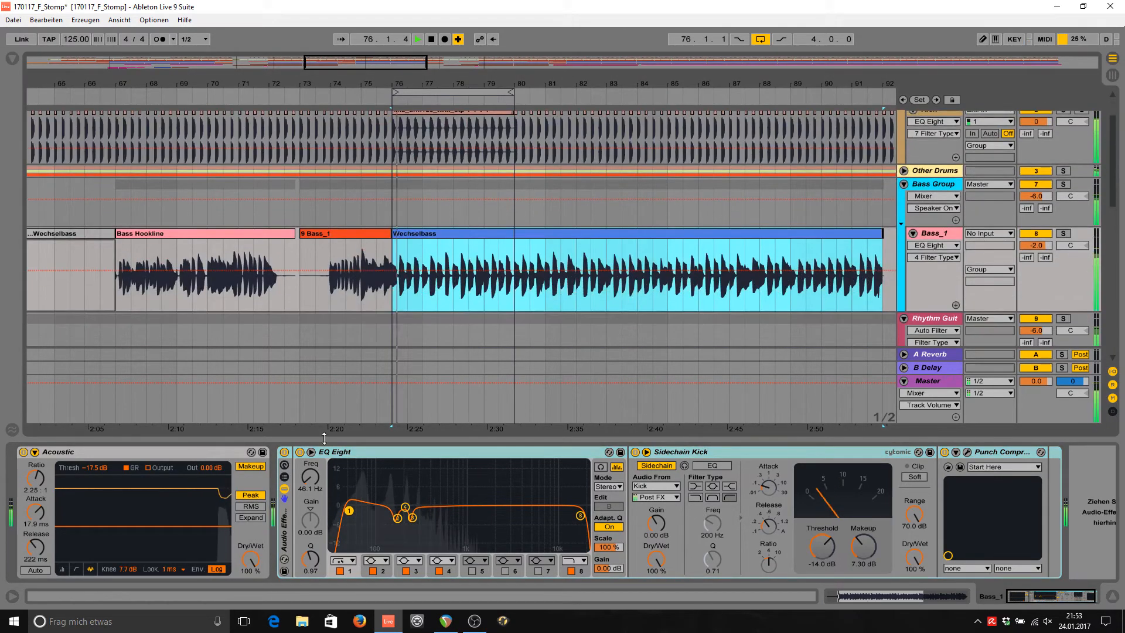
left_click(285, 452)
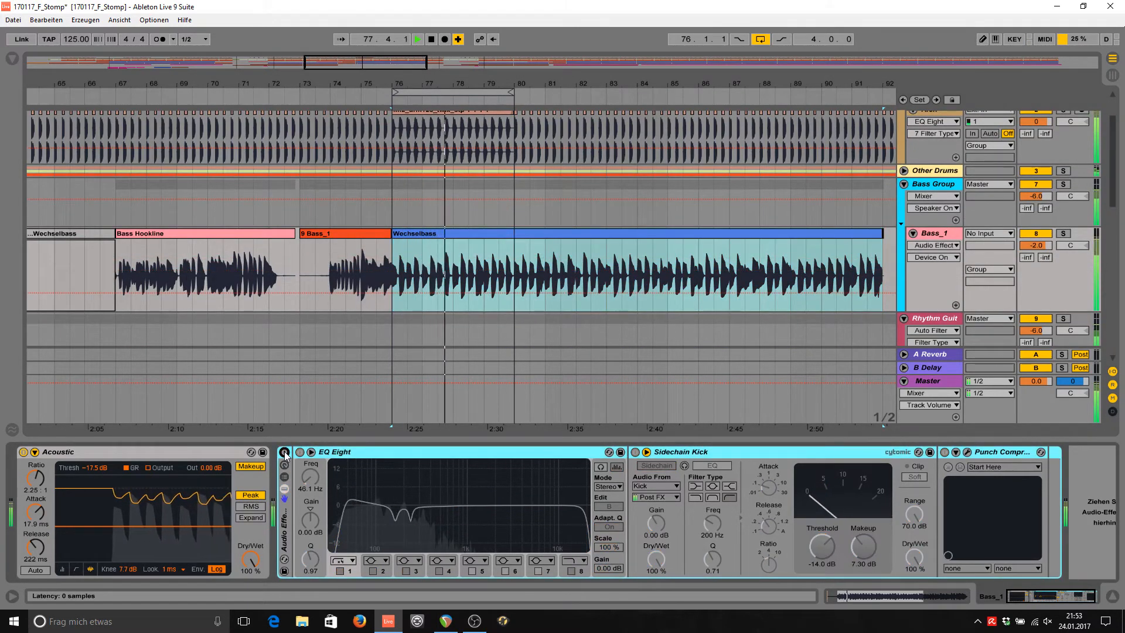
left_click(285, 452)
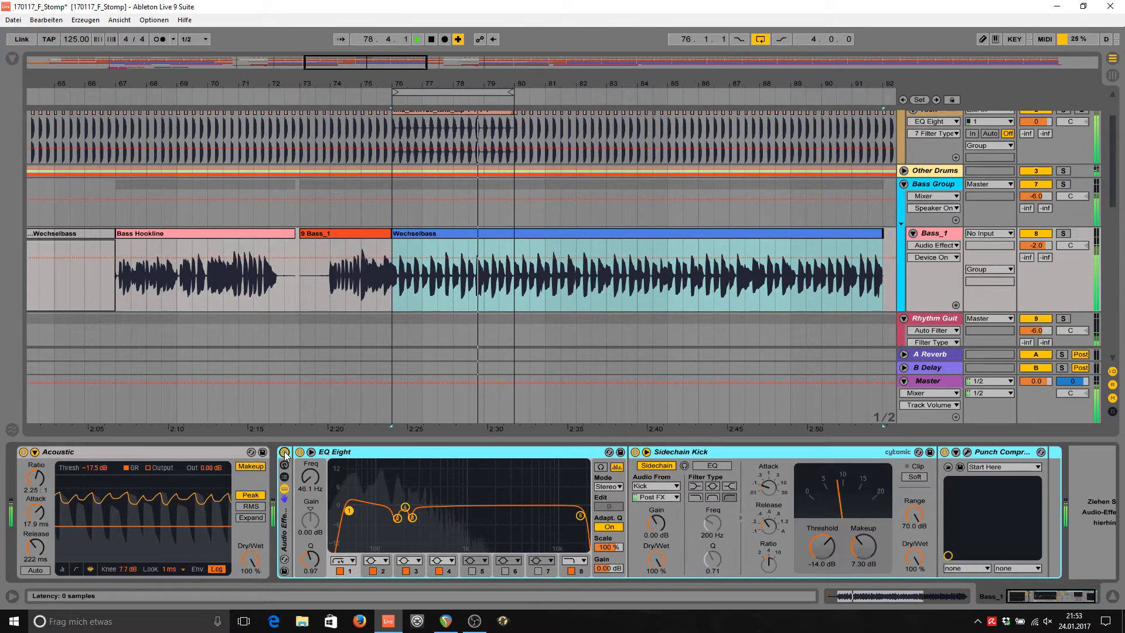
left_click(285, 453)
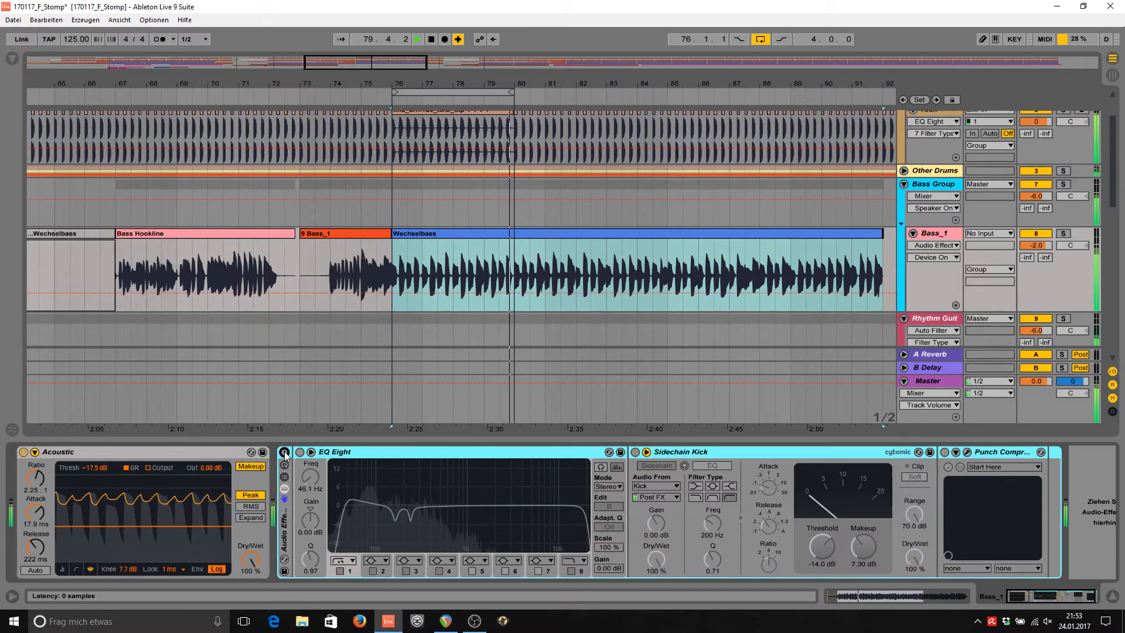
left_click(285, 453)
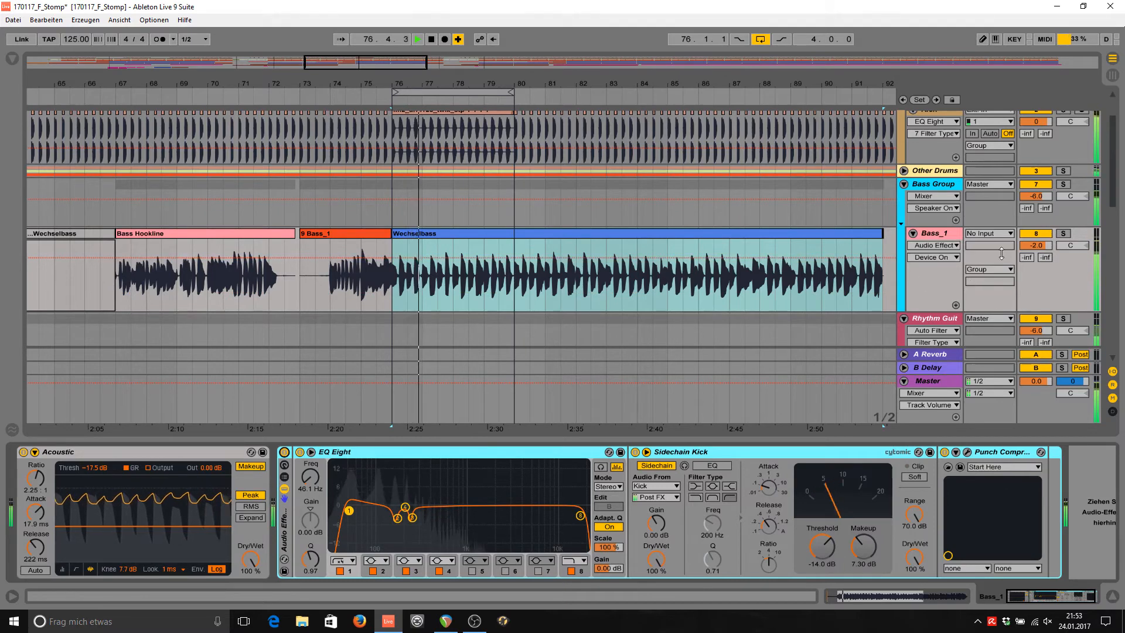
Solo the Bass_1 and Kick tracks together and compare them with the bass effect rack bypassed and enabled.
left_click(1063, 233)
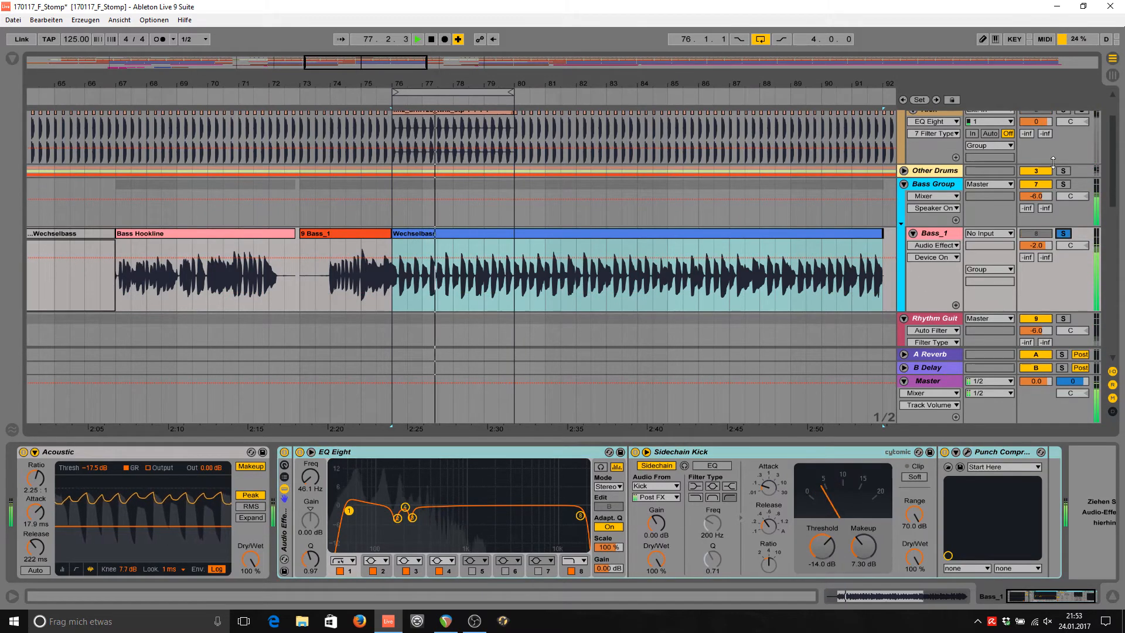
left_click(1064, 111, "ctrl")
left_click(284, 452)
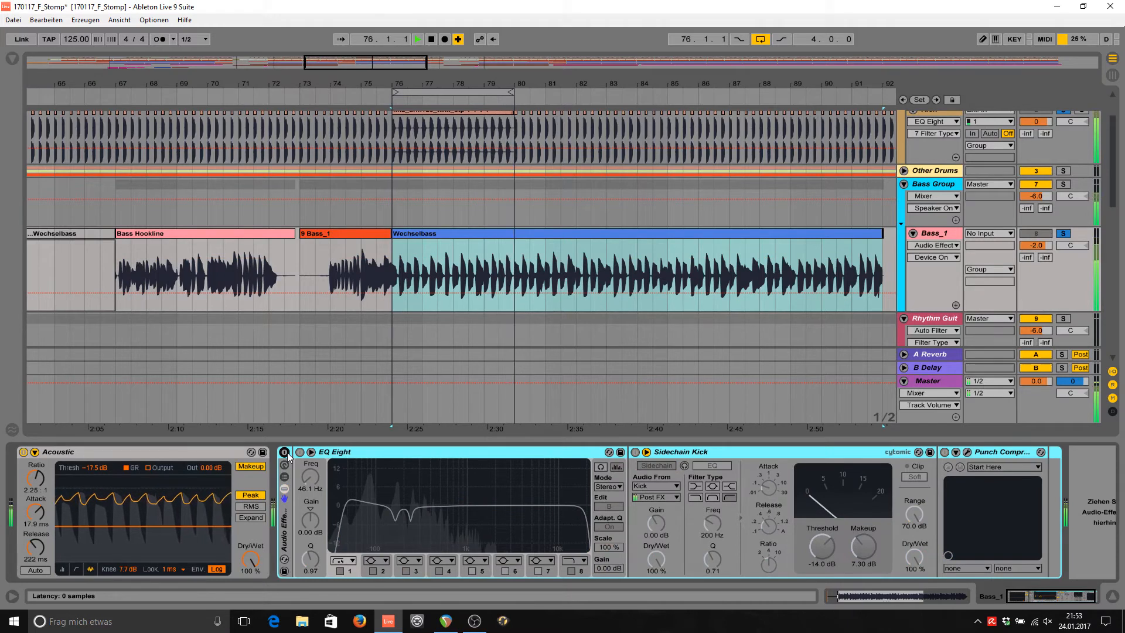
left_click(285, 453)
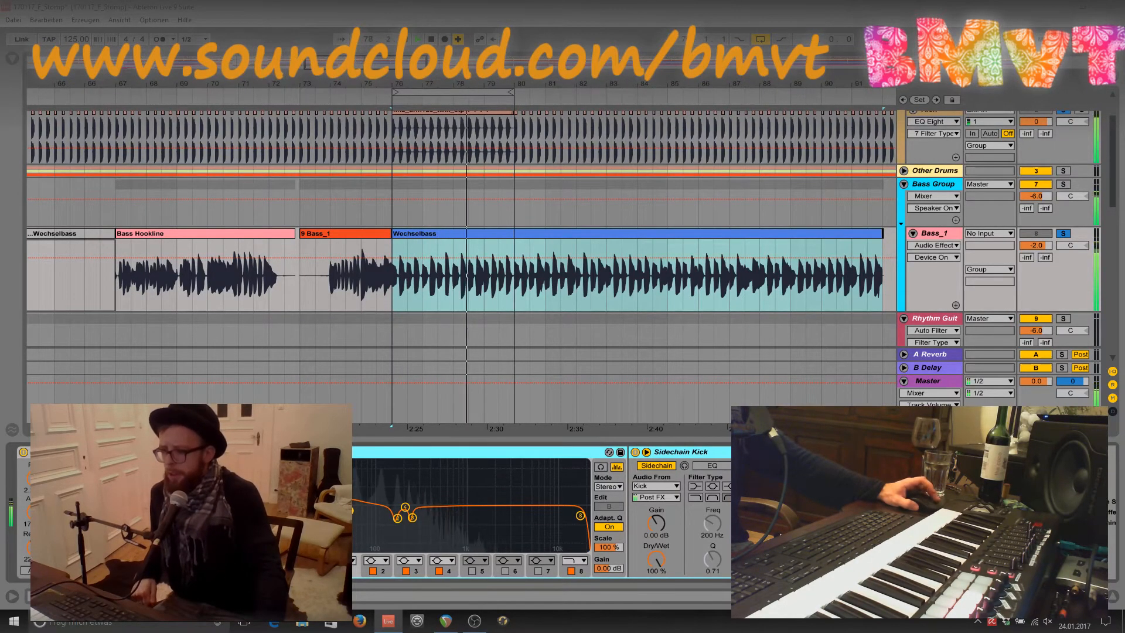
left_click(679, 451)
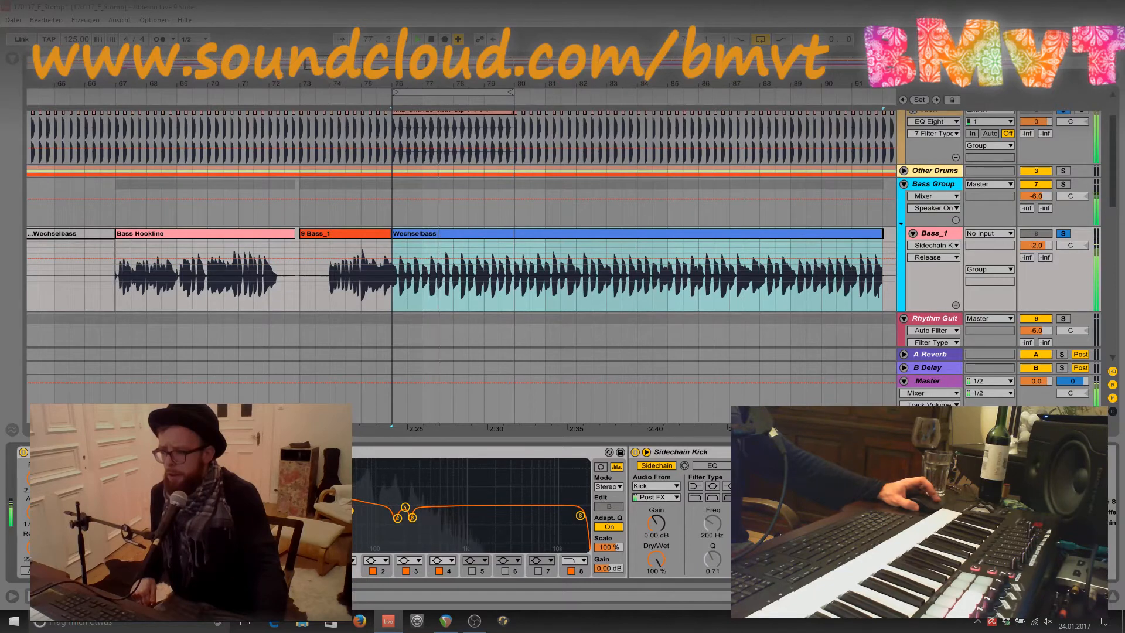
left_click(268, 452)
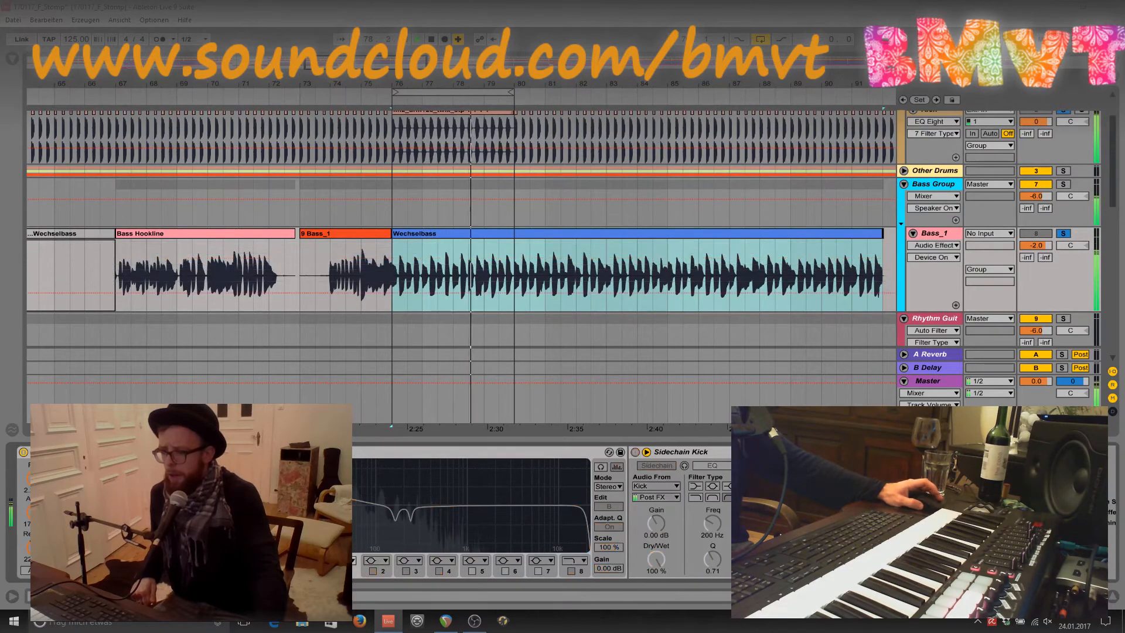
left_click(268, 452)
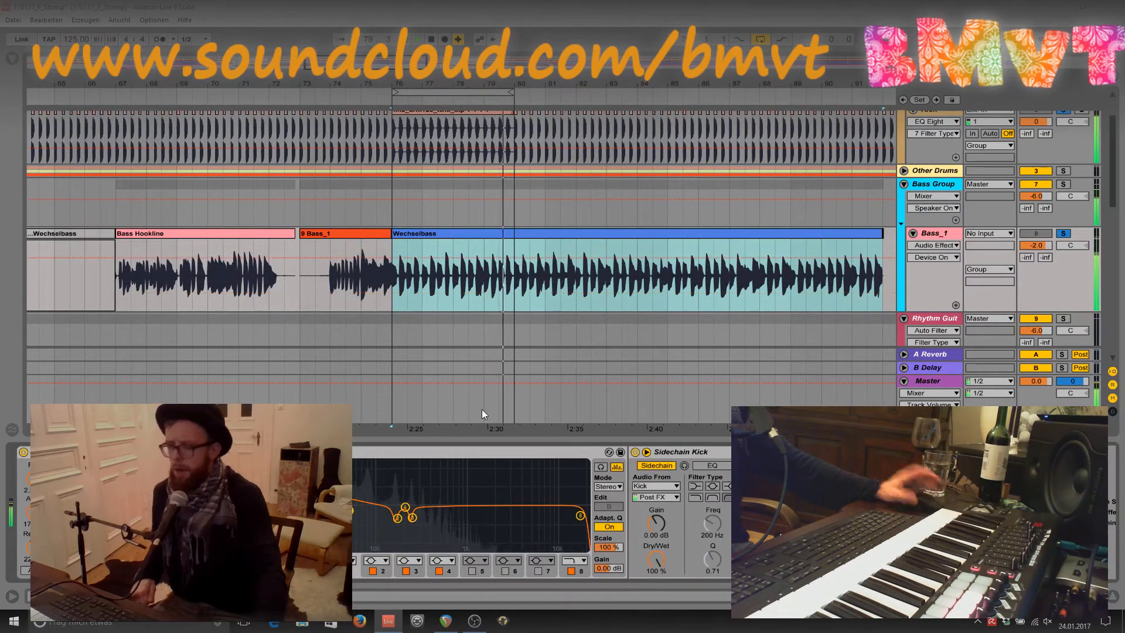
Hide the device view, unsolo the bass and kick to hear the full mix, and stop playback.
key("ctrl+alt+l")
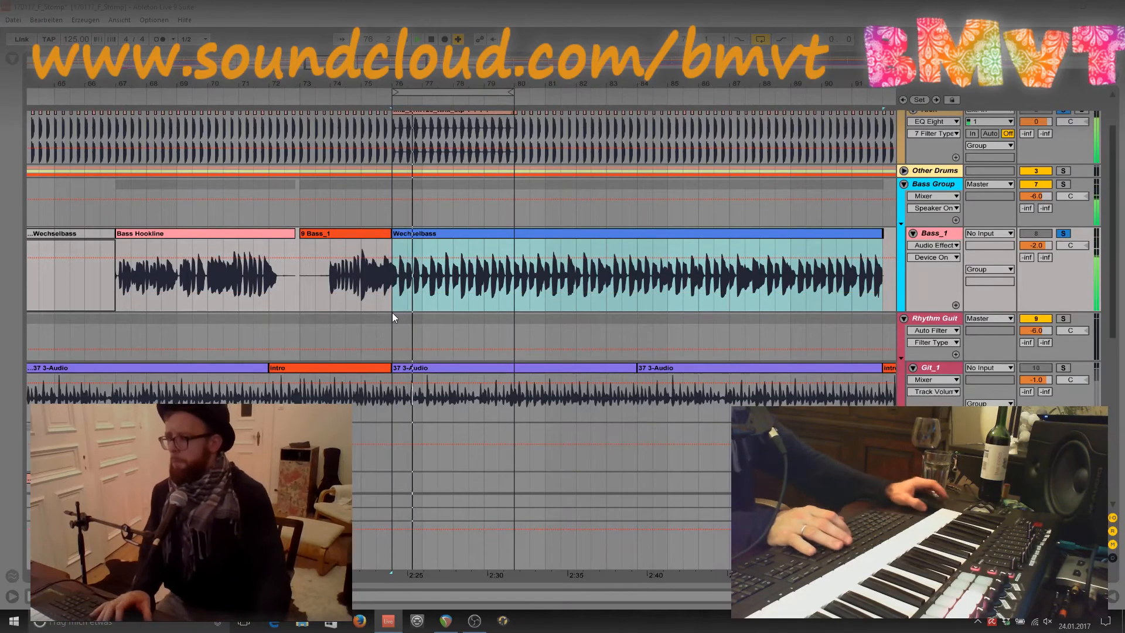
left_click(1063, 234)
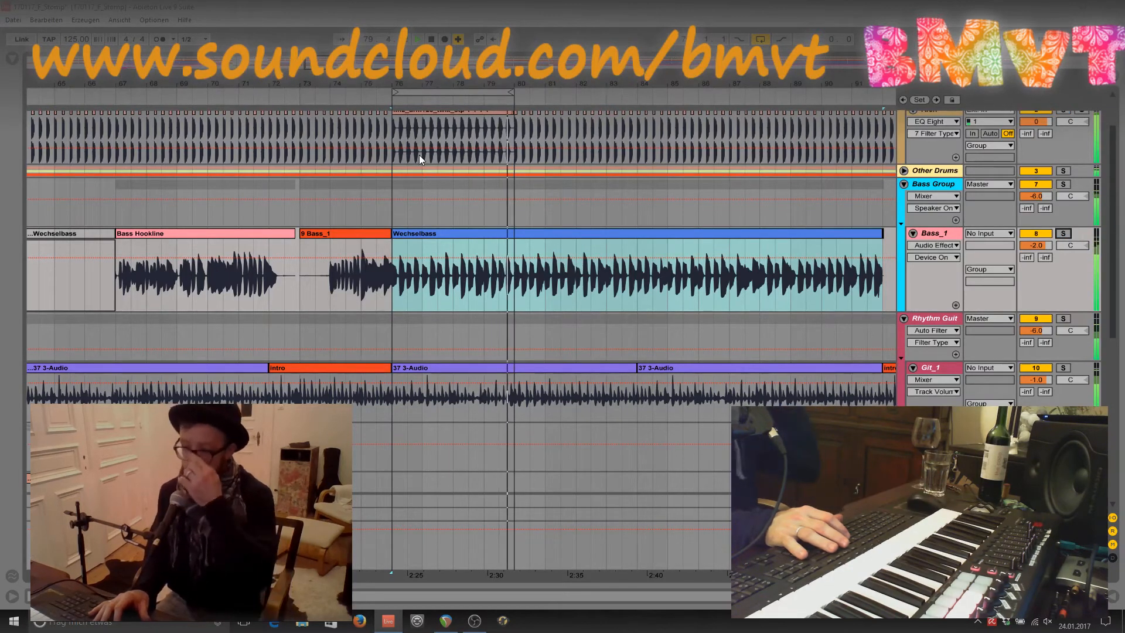
key("space")
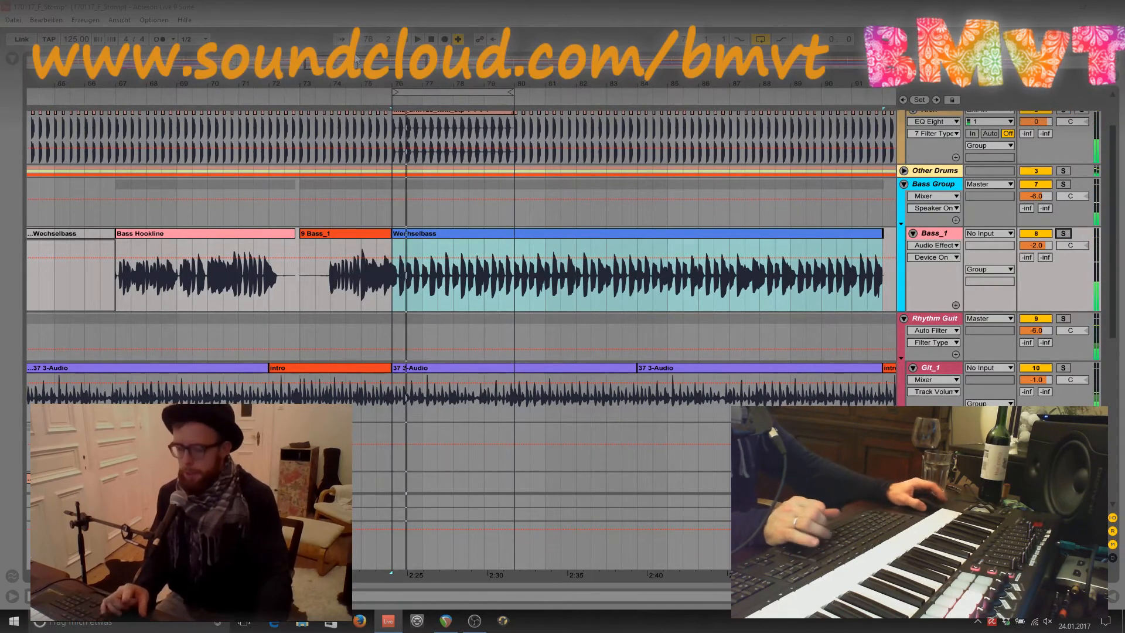
Bring back the device view and recolor the fm2_drm125_twix_stp clip on the Kick track turquoise green.
key("ctrl+alt+l")
scroll(371, 241, "up", 3)
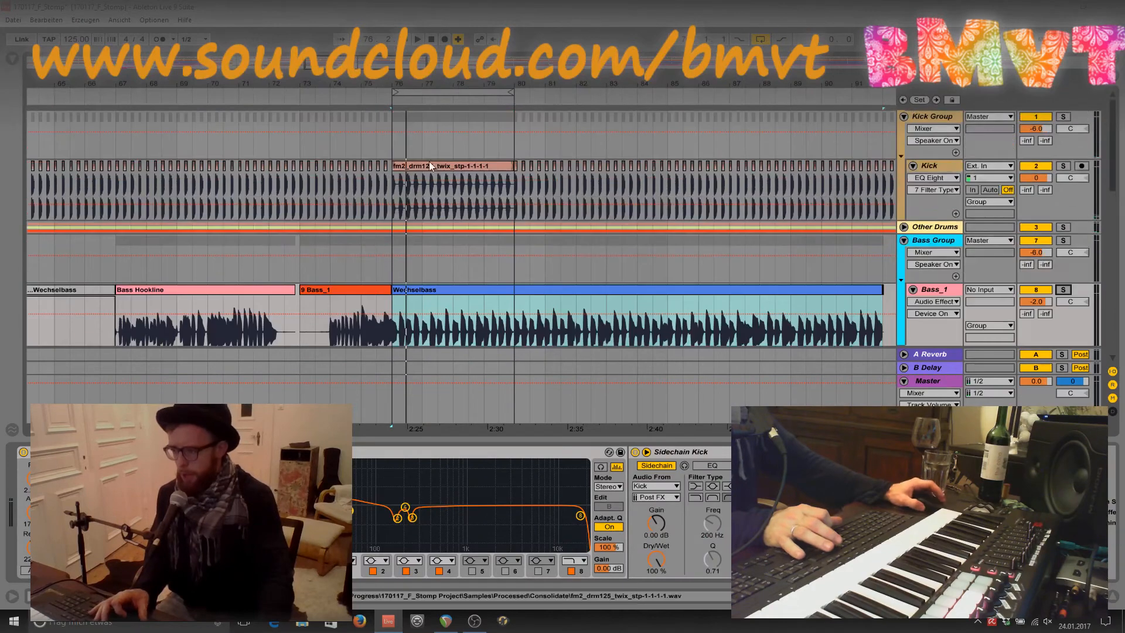
mouse_move(356, 62)
left_mouse_down()
mouse_move(356, 12)
mouse_move(356, 53)
left_mouse_up()
right_click(424, 164)
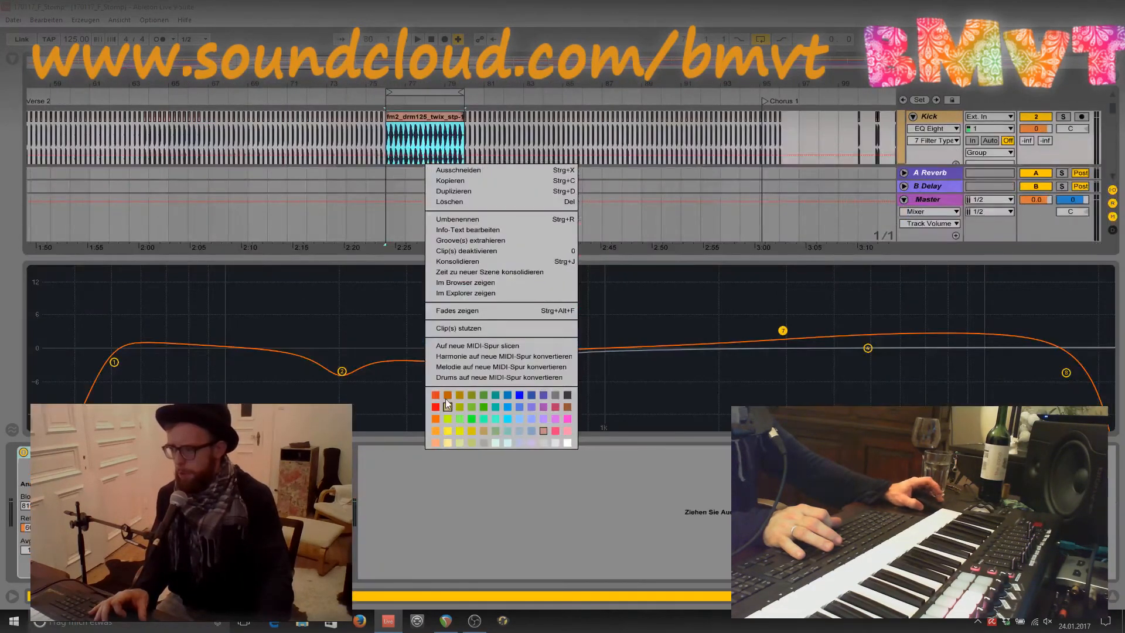
left_click(484, 420)
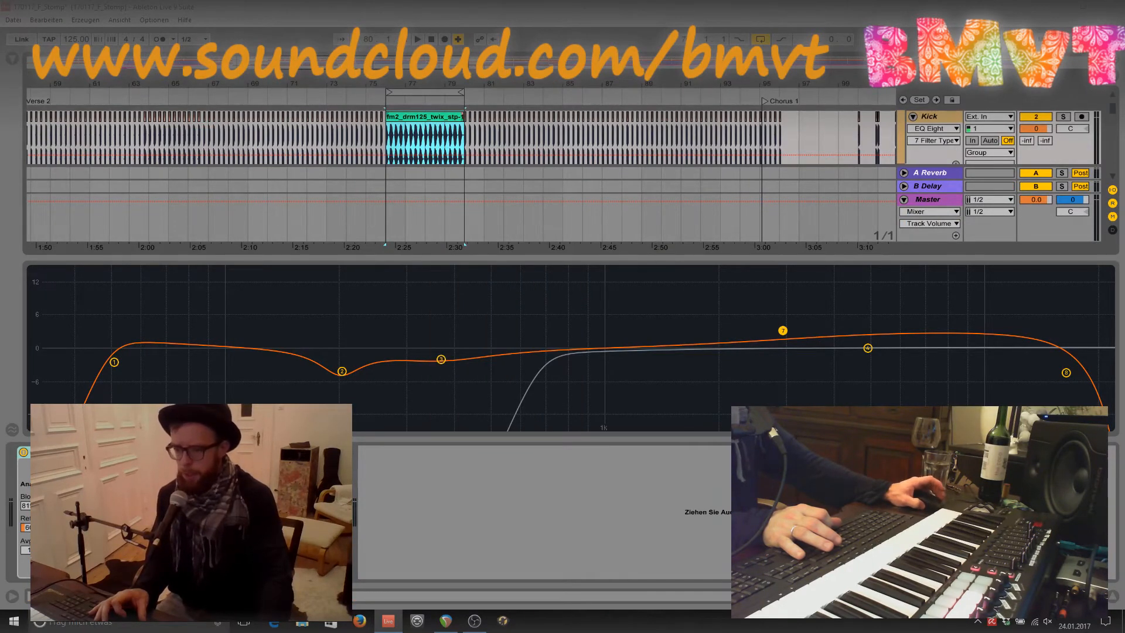
Paste the fm2_drm125_twix_stp-1-1-1-1 loop over the Kick track's single hits at bar 9 and duplicate it once up to bar 17.
left_click(34, 452)
scroll(403, 160, "up", 2)
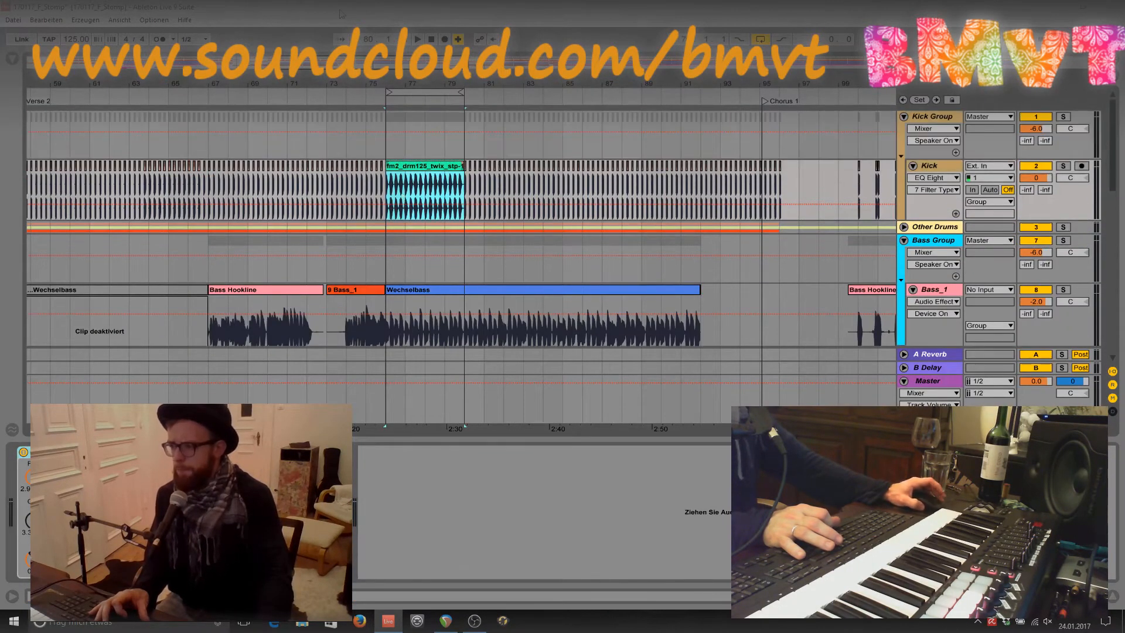
mouse_move(358, 60)
left_mouse_down()
mouse_move(359, 30)
mouse_move(363, 49)
left_mouse_up()
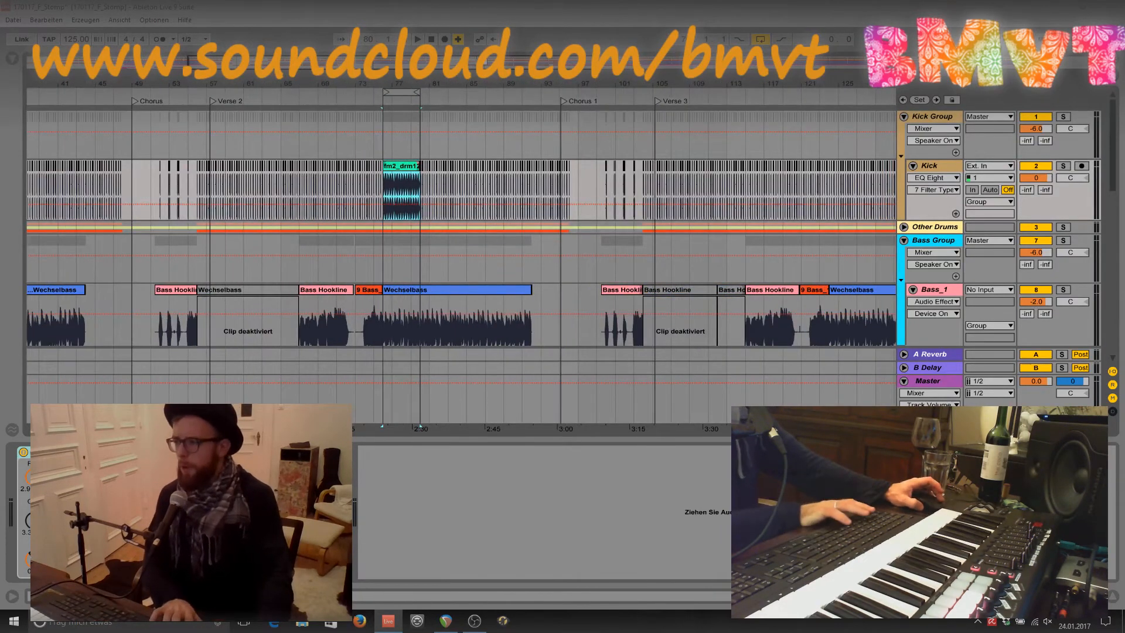
left_click_drag(394, 61, 89, 95)
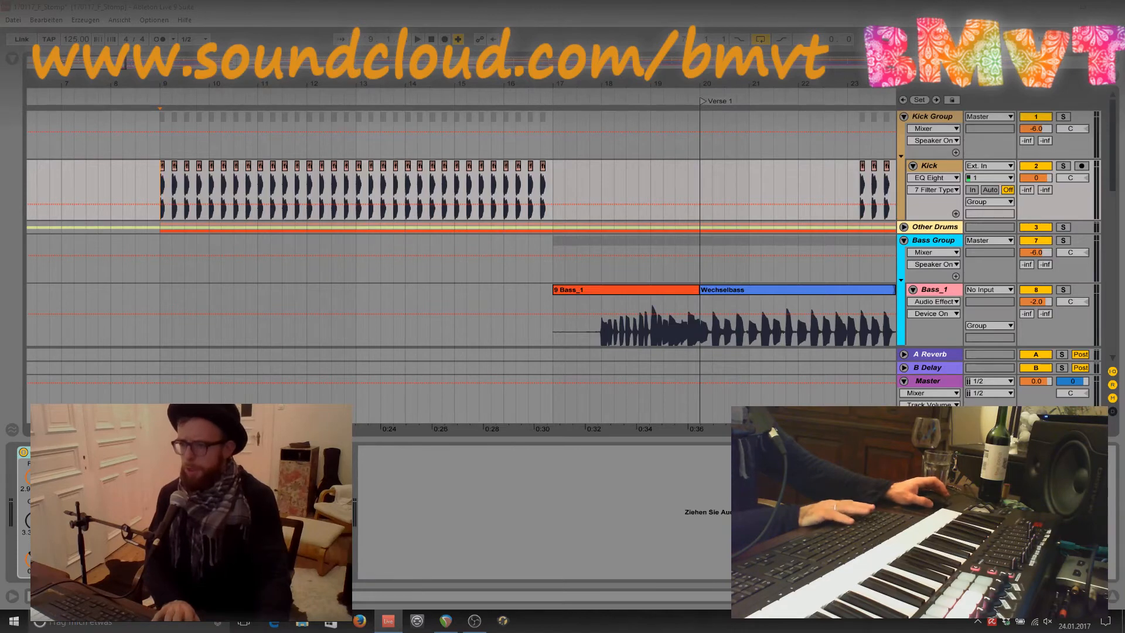
key("ctrl+v")
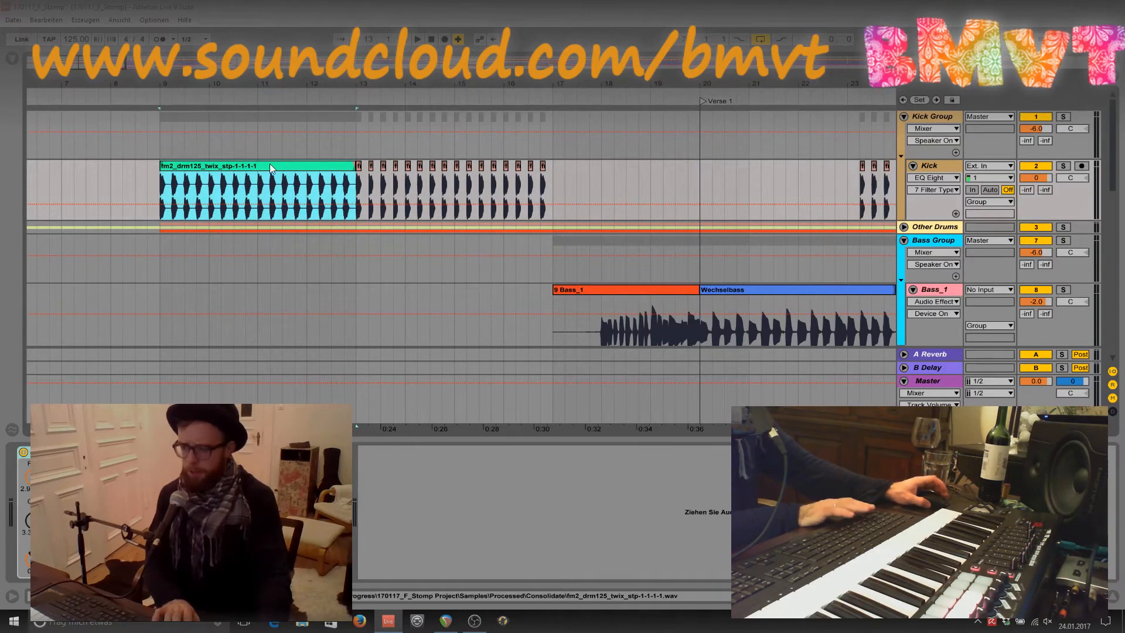
key("ctrl+d")
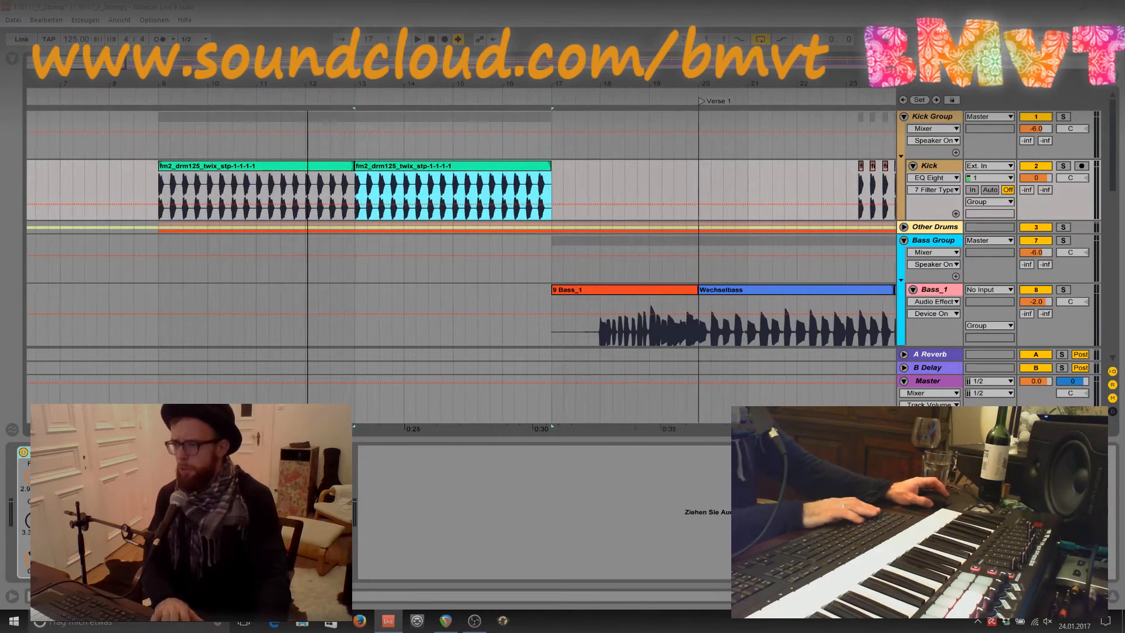
Replace the kick hits starting around bar 23 with one full loop clip followed by a shortened copy ending around bar 29.
left_click_drag(78, 69, 130, 70)
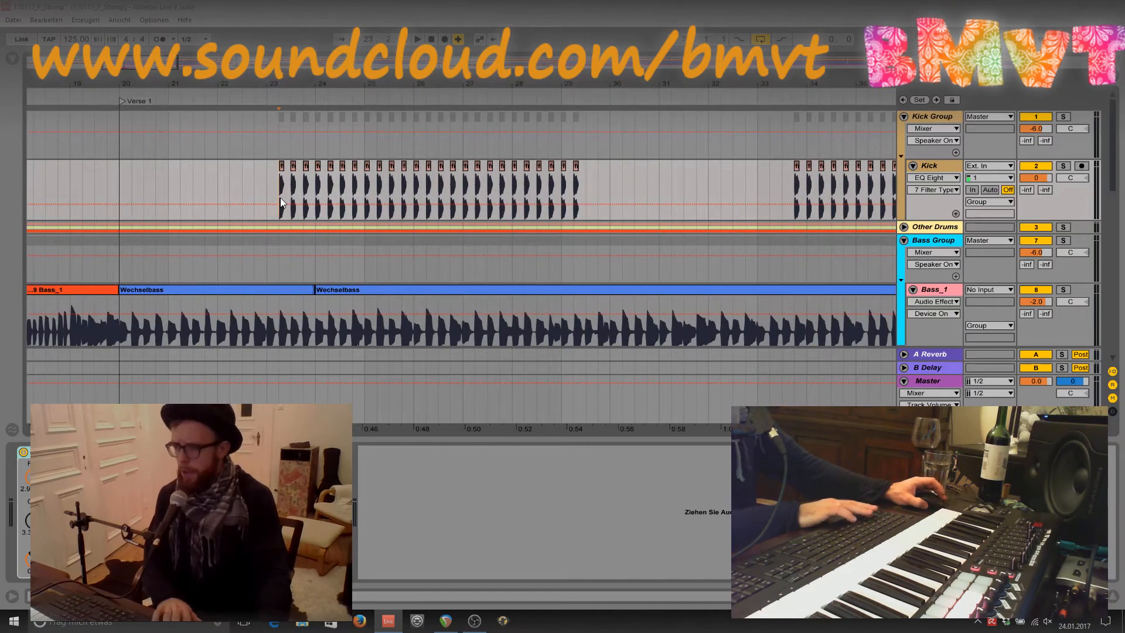
key("ctrl+v")
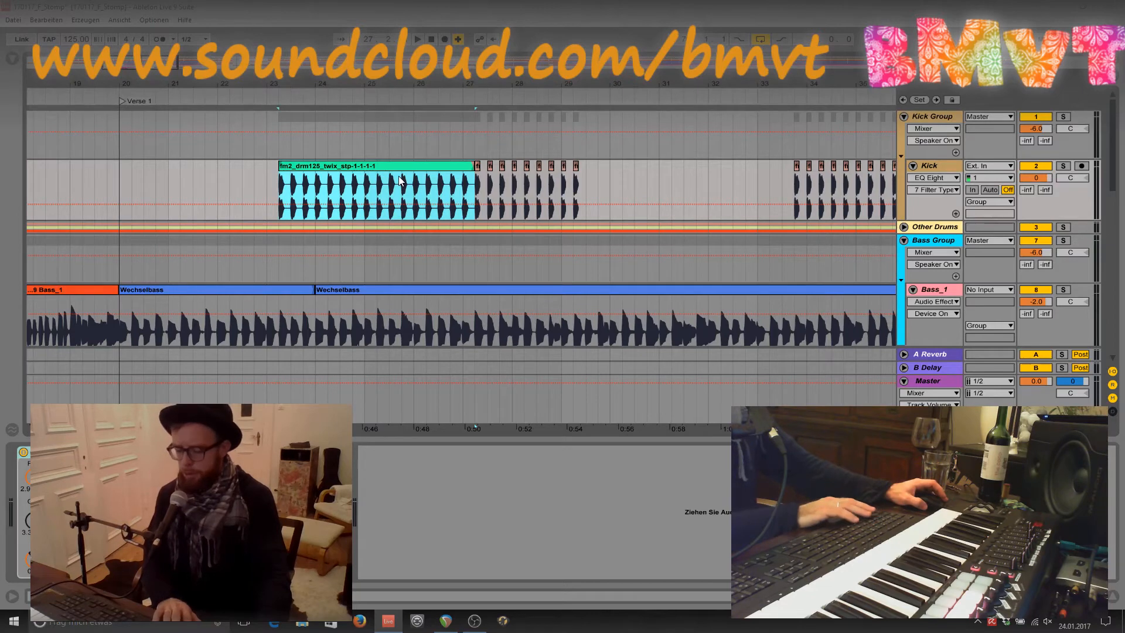
key("ctrl+d")
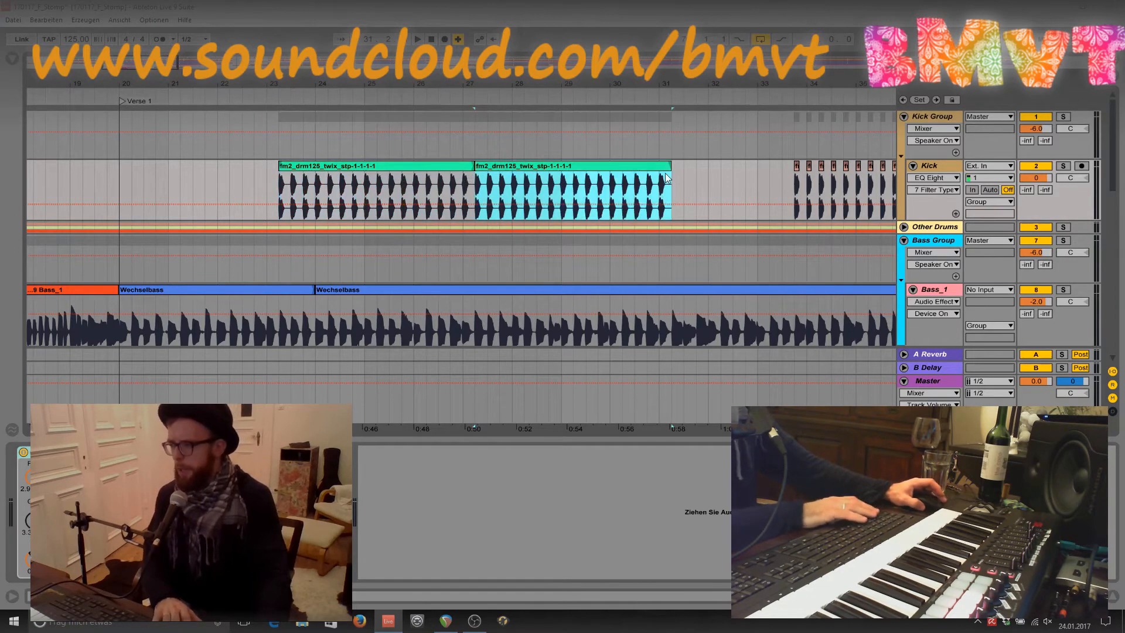
key("ctrl+z")
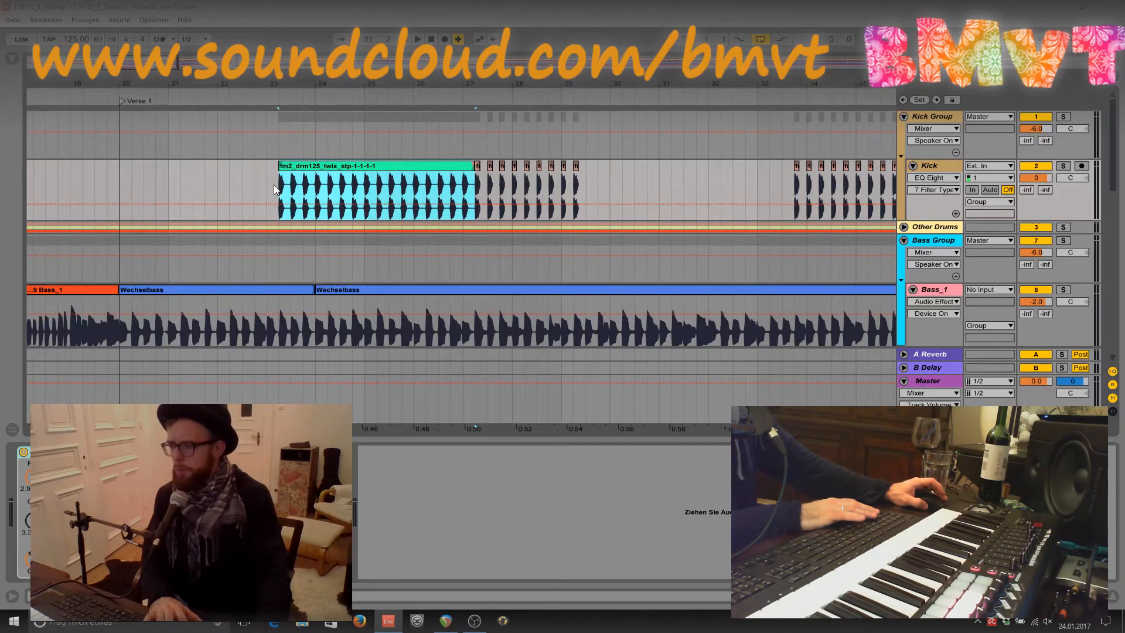
left_click_drag(278, 193, 328, 195)
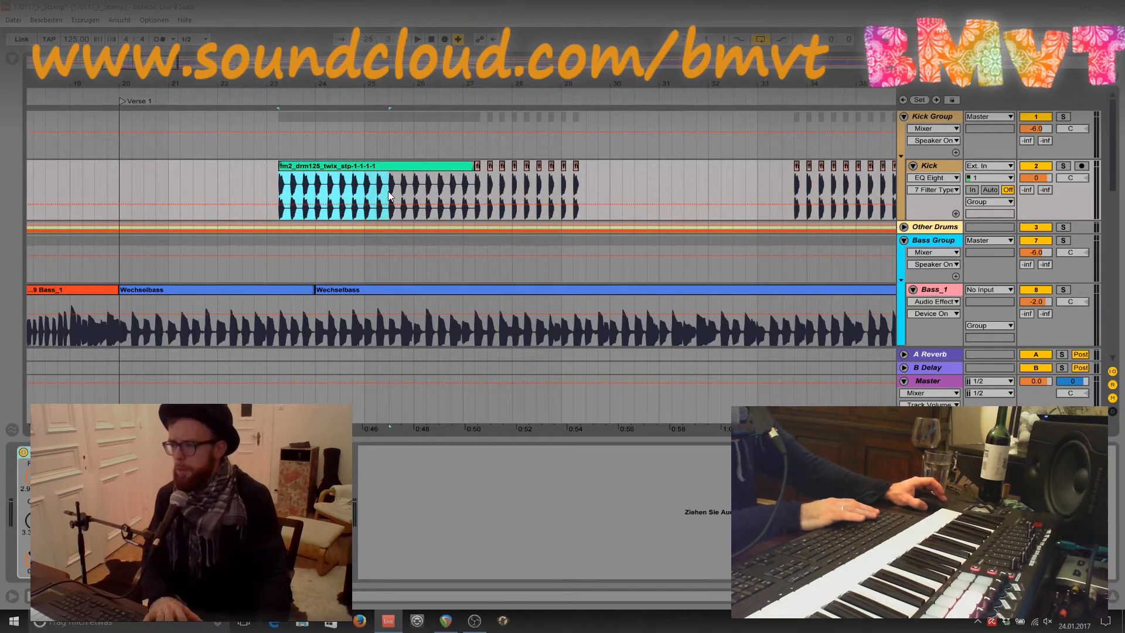
left_click(478, 183)
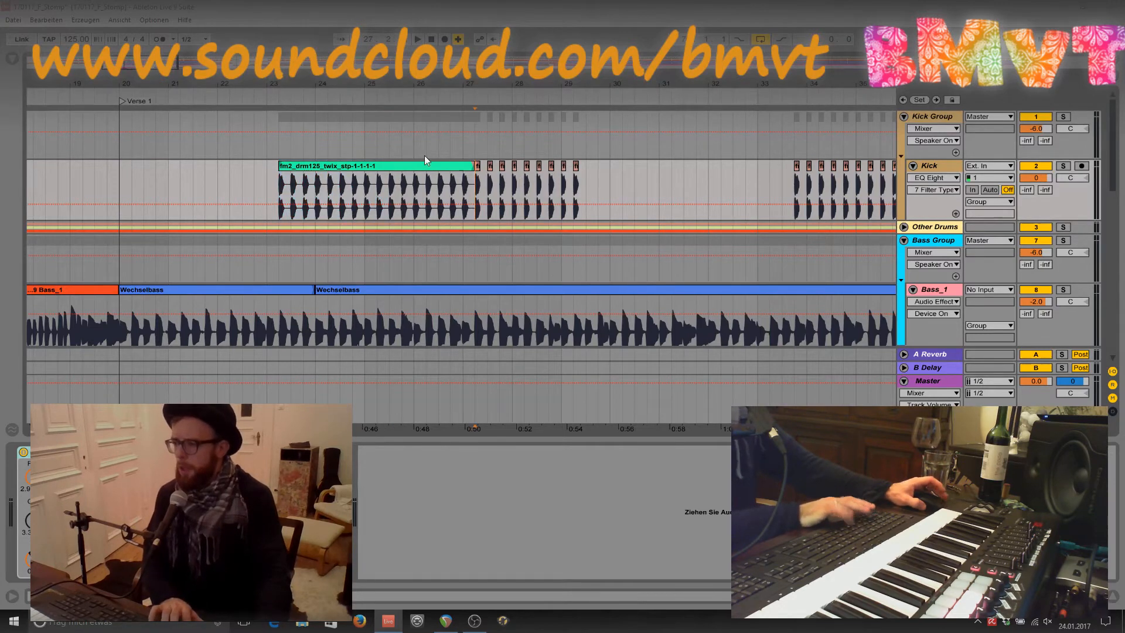
key("ctrl+v")
mouse_move(134, 64)
left_mouse_down()
mouse_move(140, 35)
mouse_move(145, 64)
left_mouse_up()
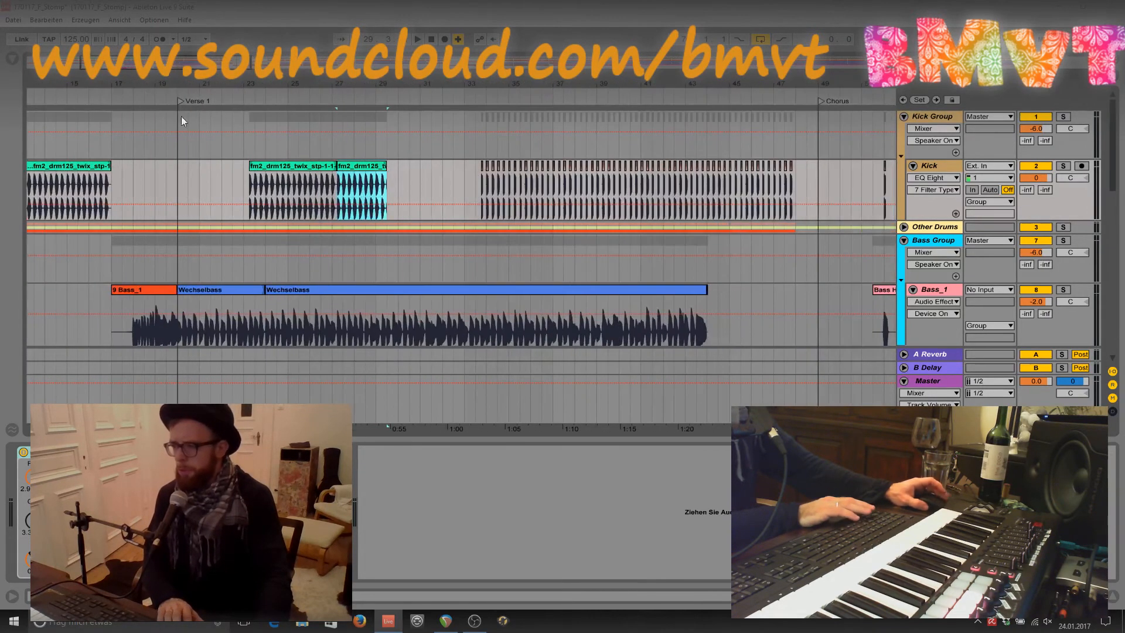
Copy the full kick loop clip and paste three consecutive copies over the single hits starting around bar 33 in Verse 1.
left_click(289, 166)
key("ctrl+c")
left_click(480, 191)
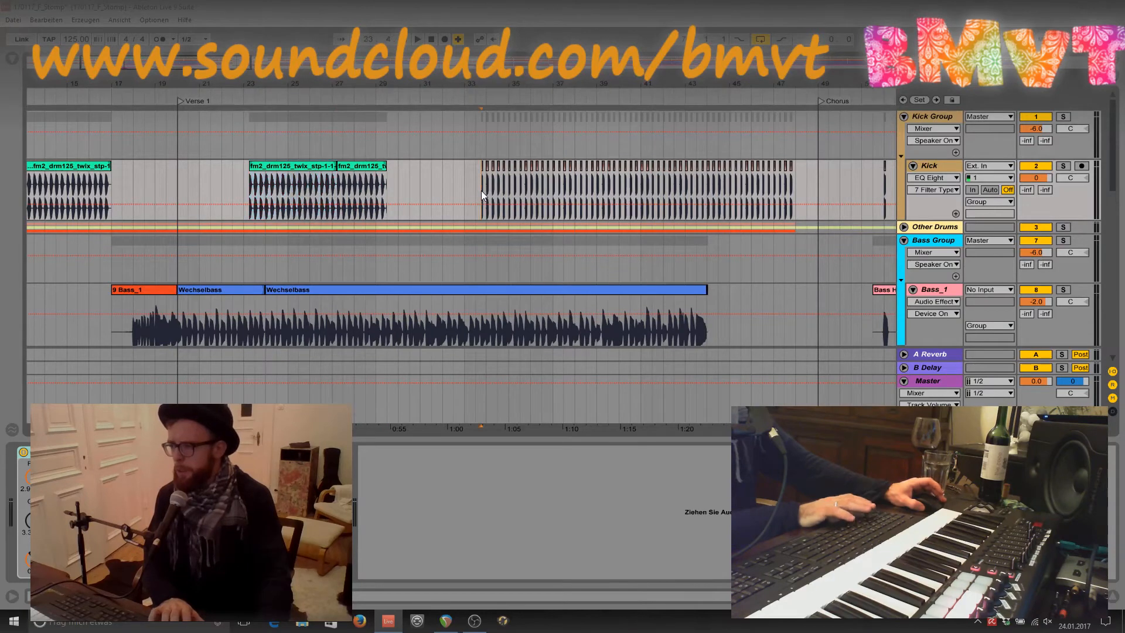
key("ctrl+v")
key("ctrl+v")
key("ctrl+v")
key("ctrl+v")
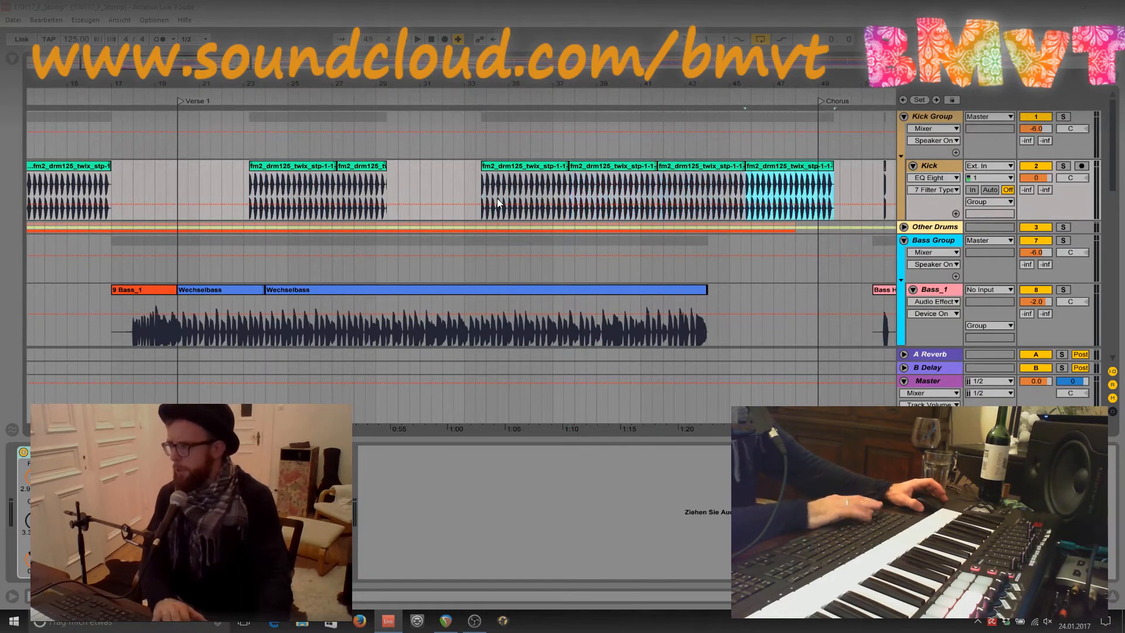
key("ctrl+z")
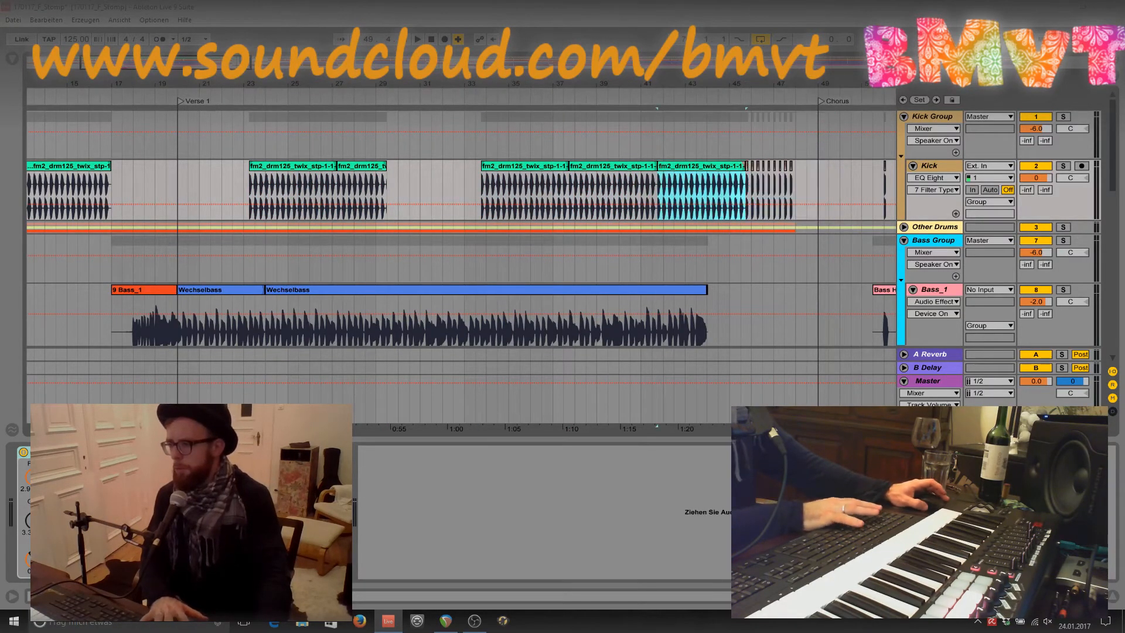
Fill the remaining kick hits up to bar 48 before the Chorus by duplicating the second half of the last loop clip.
left_click_drag(358, 83, 46, 83)
left_click_drag(173, 83, 35, 120)
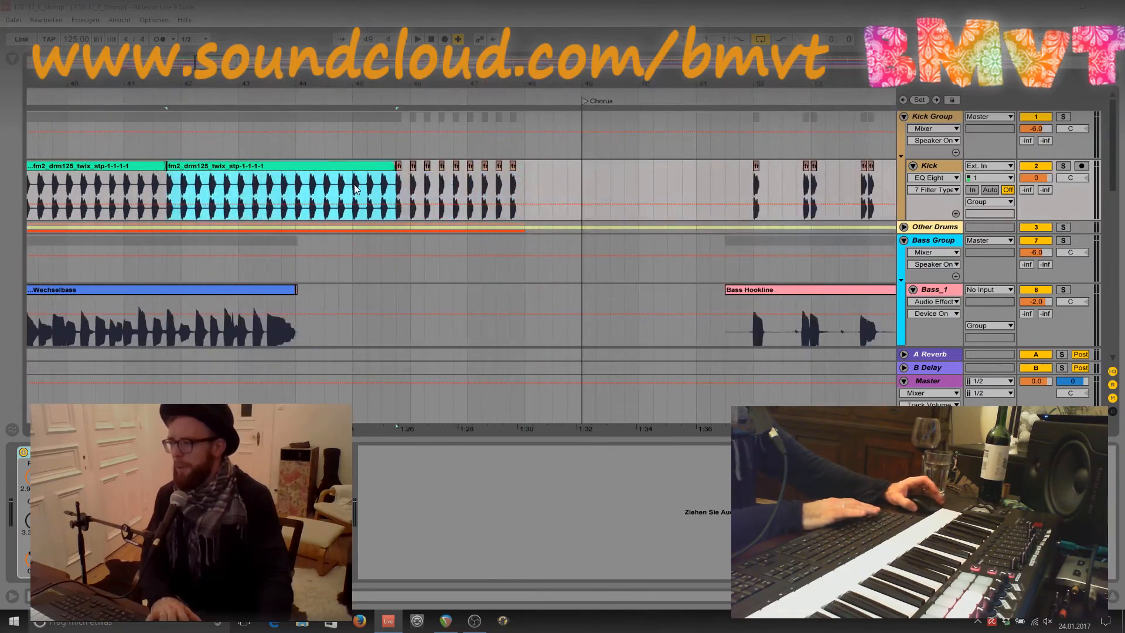
left_click_drag(295, 193, 368, 196)
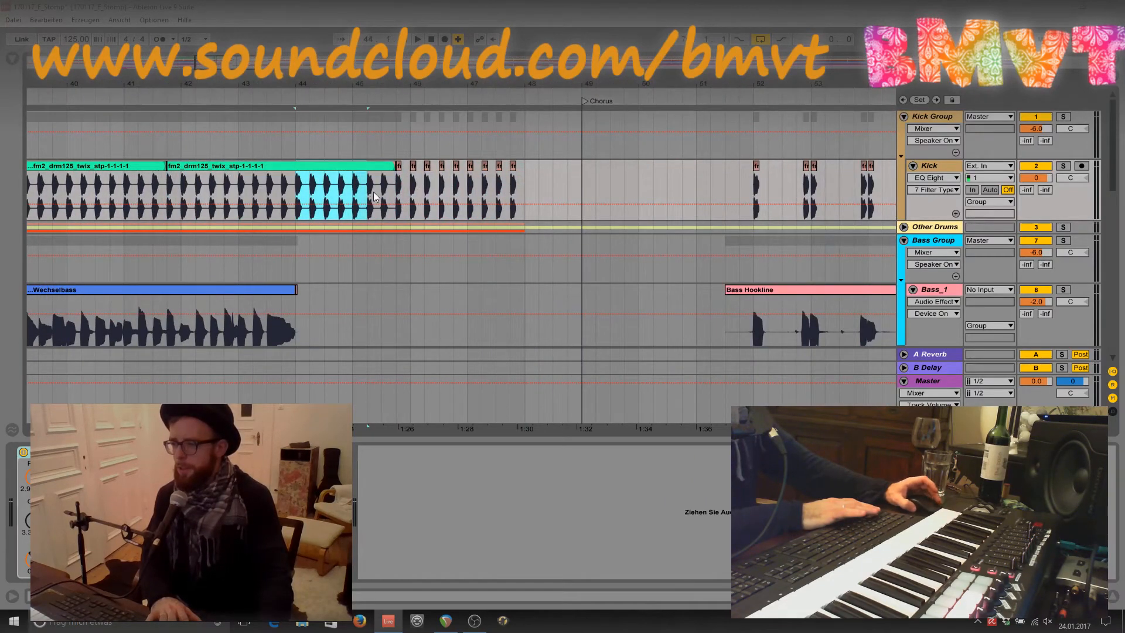
left_click_drag(280, 197, 391, 194)
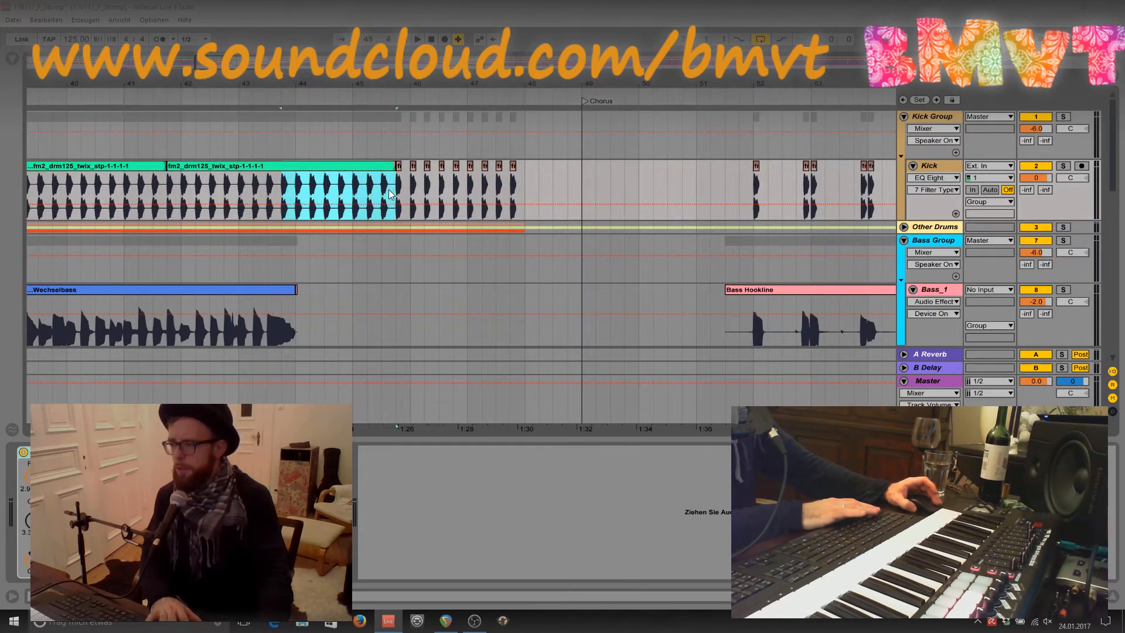
left_click_drag(391, 83, 546, 81)
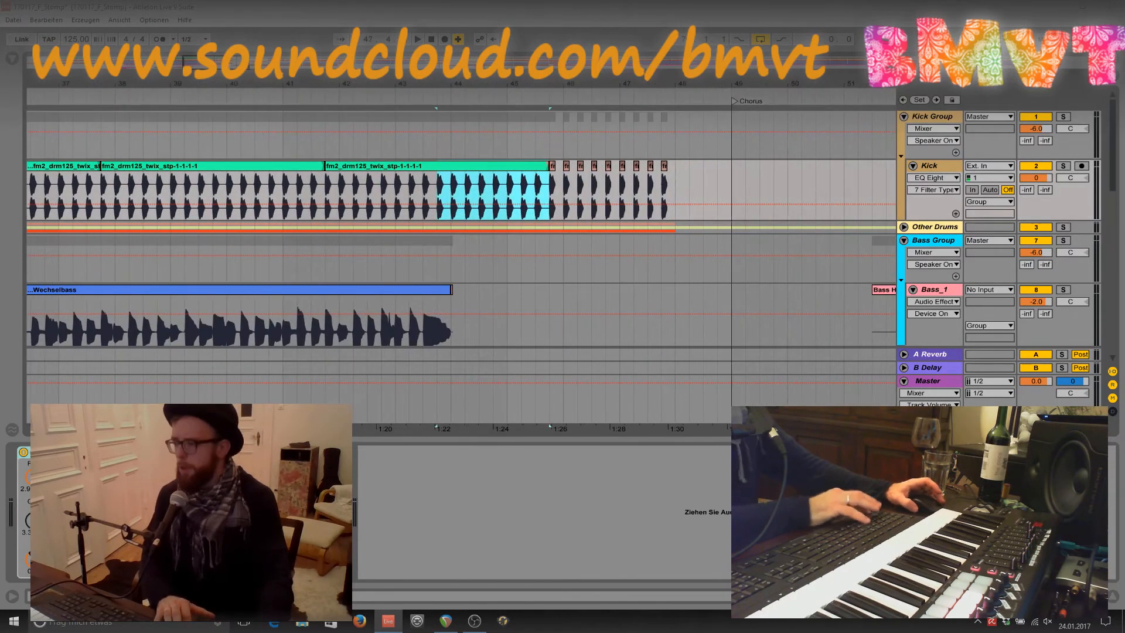
key("ctrl+d")
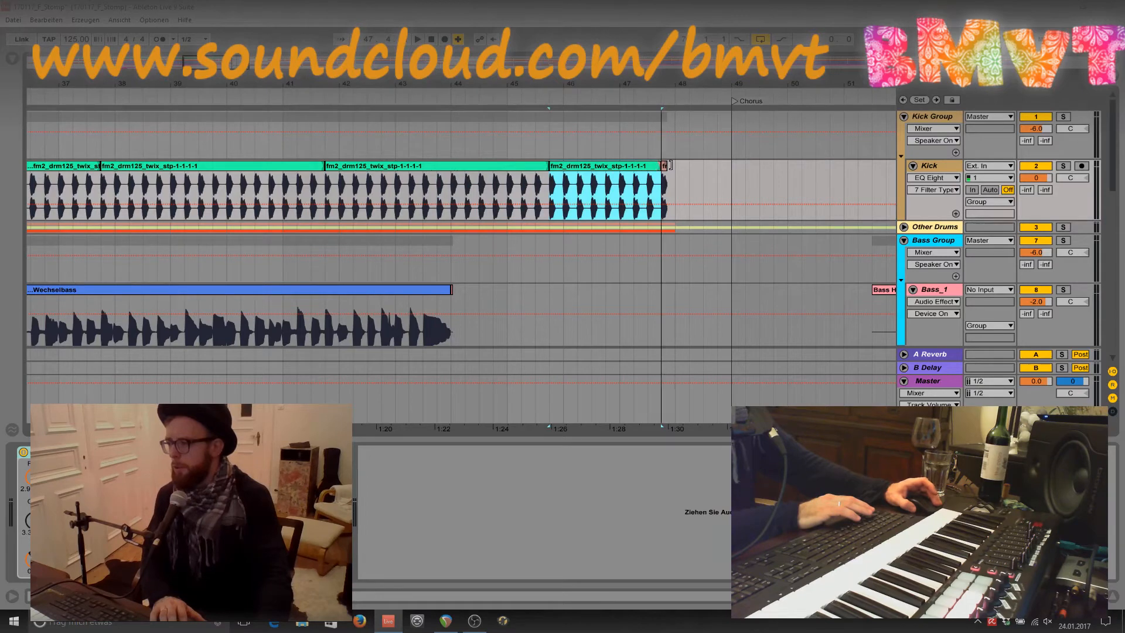
left_click_drag(644, 166, 658, 166)
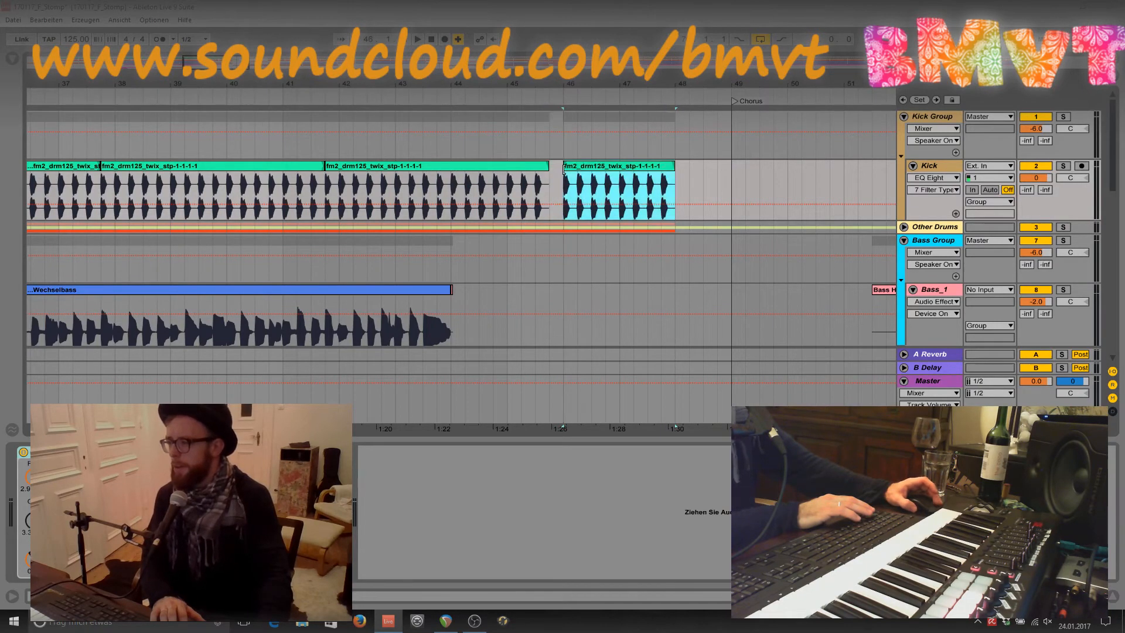
key("ctrl+z")
left_click_drag(196, 64, 249, 69)
Copy a single kick from the end of the loop and paste it over the chorus hit at bar 52 and the two hits around bar 53.
left_click(186, 194)
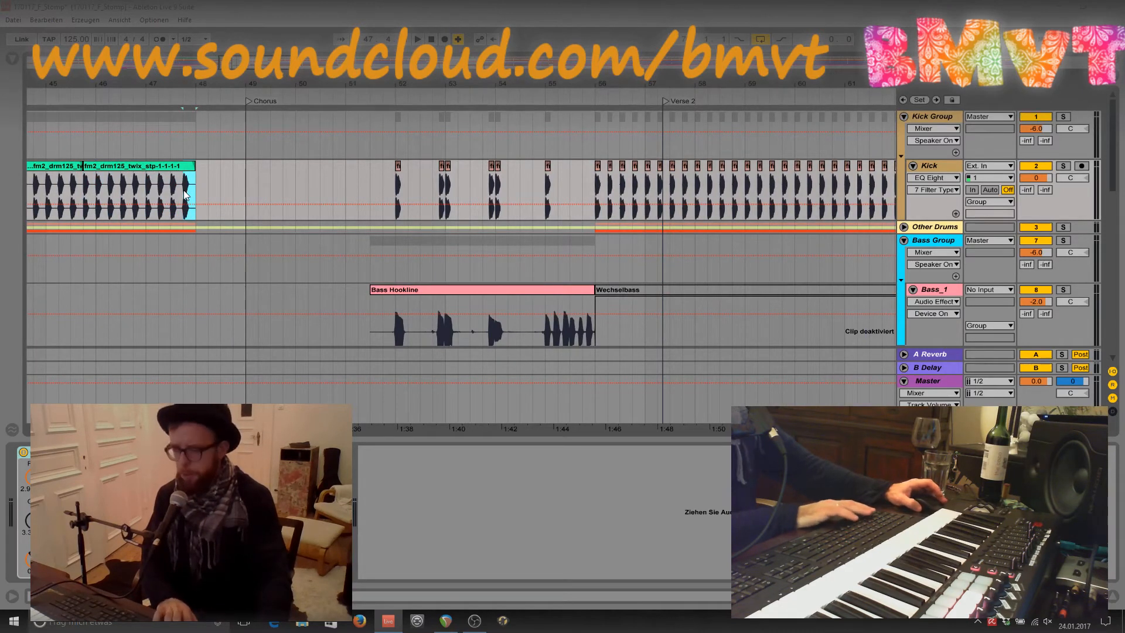
left_click_drag(402, 195, 392, 192)
left_click_drag(284, 63, 265, 81)
left_click(509, 192)
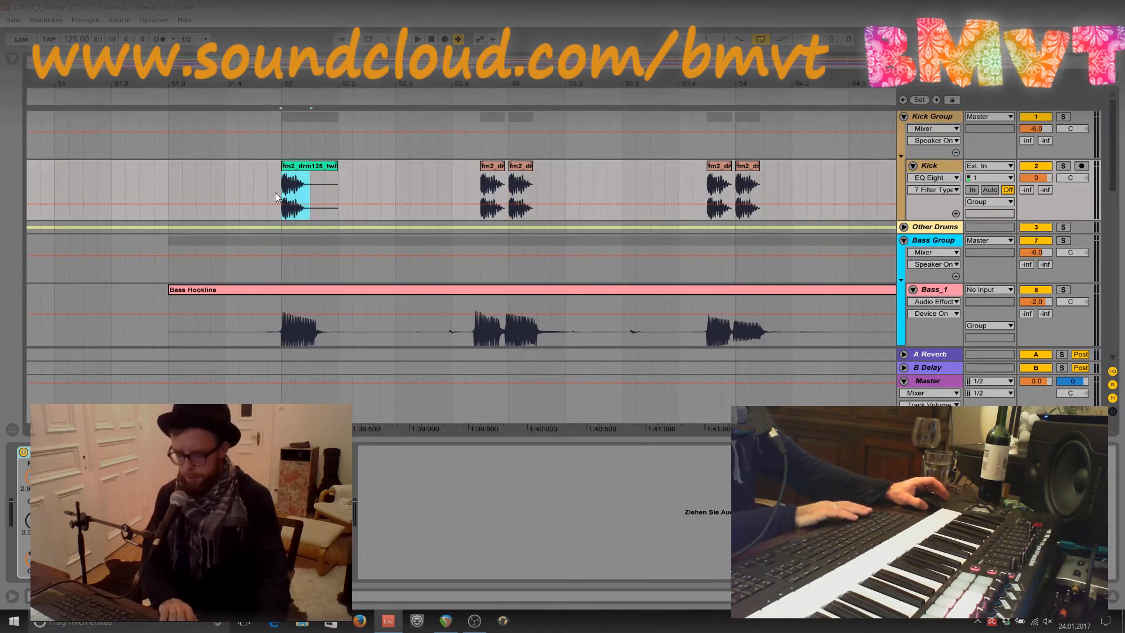
left_click(483, 194)
key("ctrl+v")
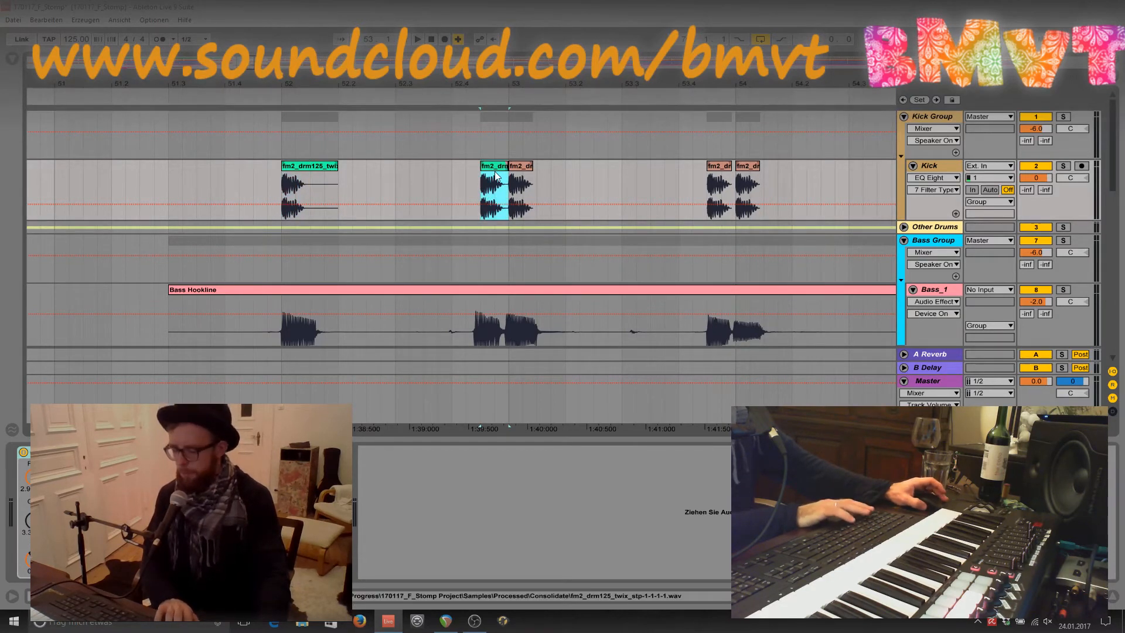
left_click(512, 189)
key("ctrl+v")
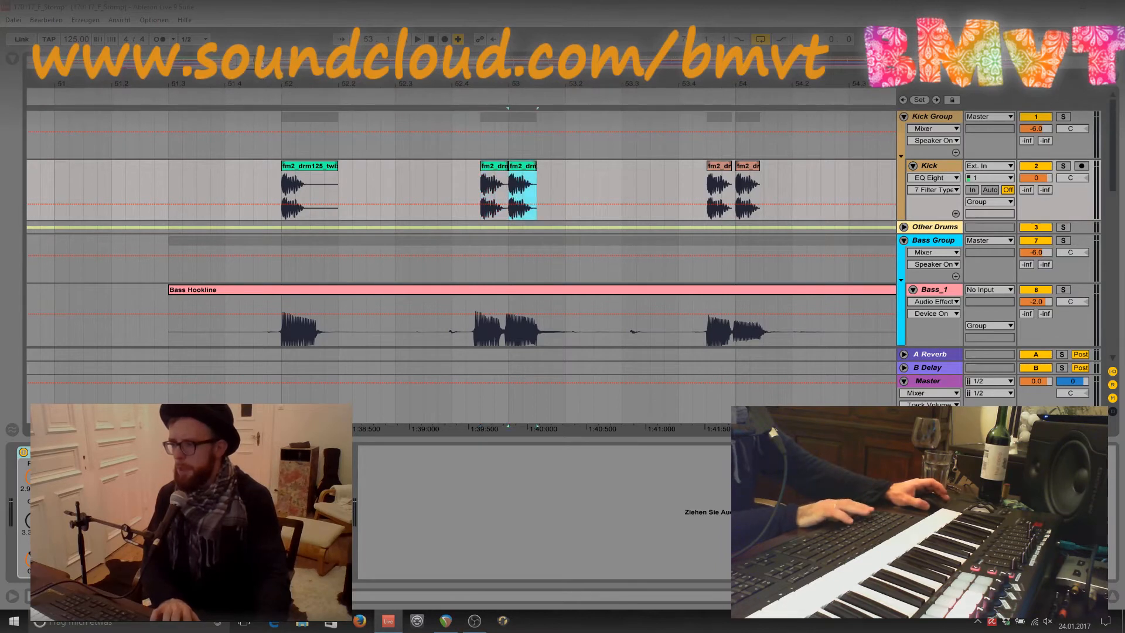
Paste the single kick over the two hits around bar 54 and the hit at bar 55.
scroll(338, 153, "right", 5)
left_click(439, 200)
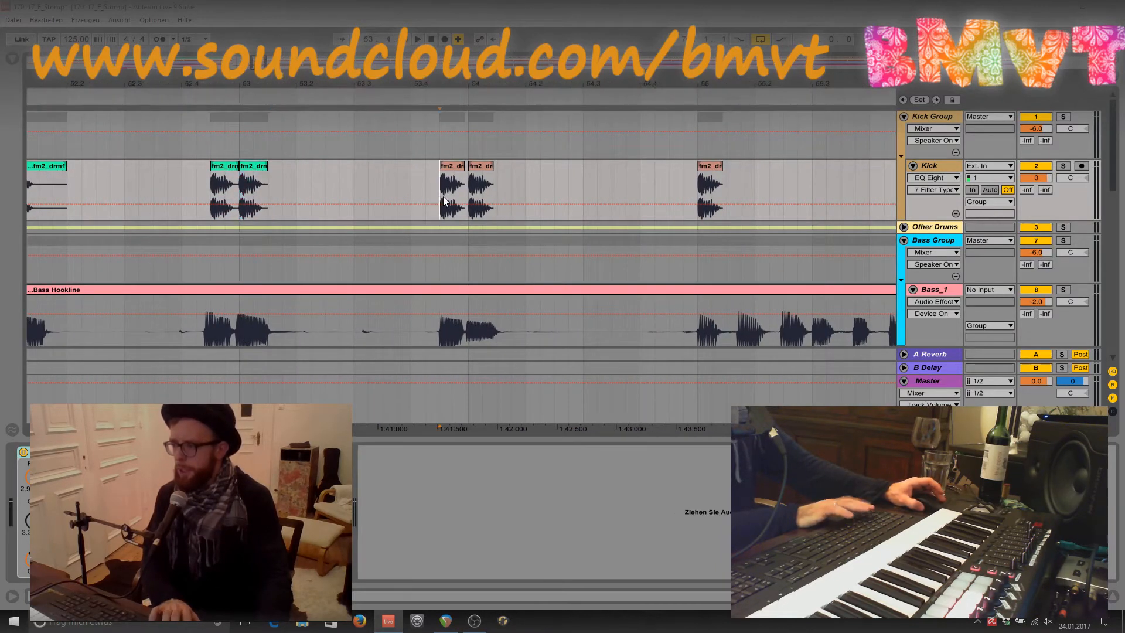
key("ctrl+v")
left_click(469, 199)
key("ctrl+v")
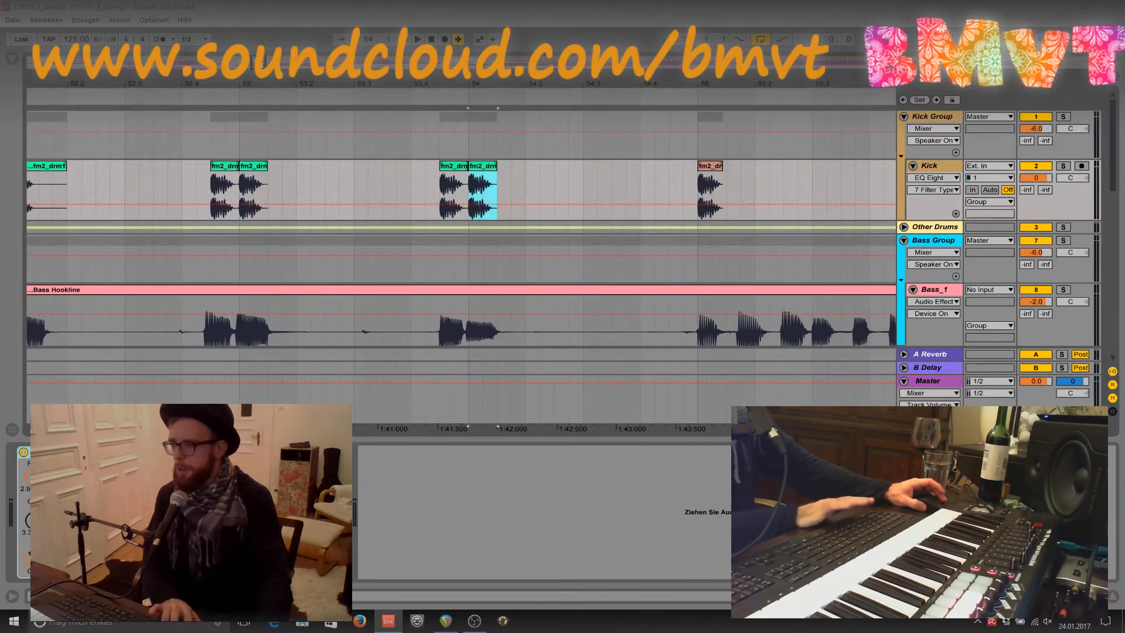
scroll(343, 125, "right", 5)
left_click(404, 192)
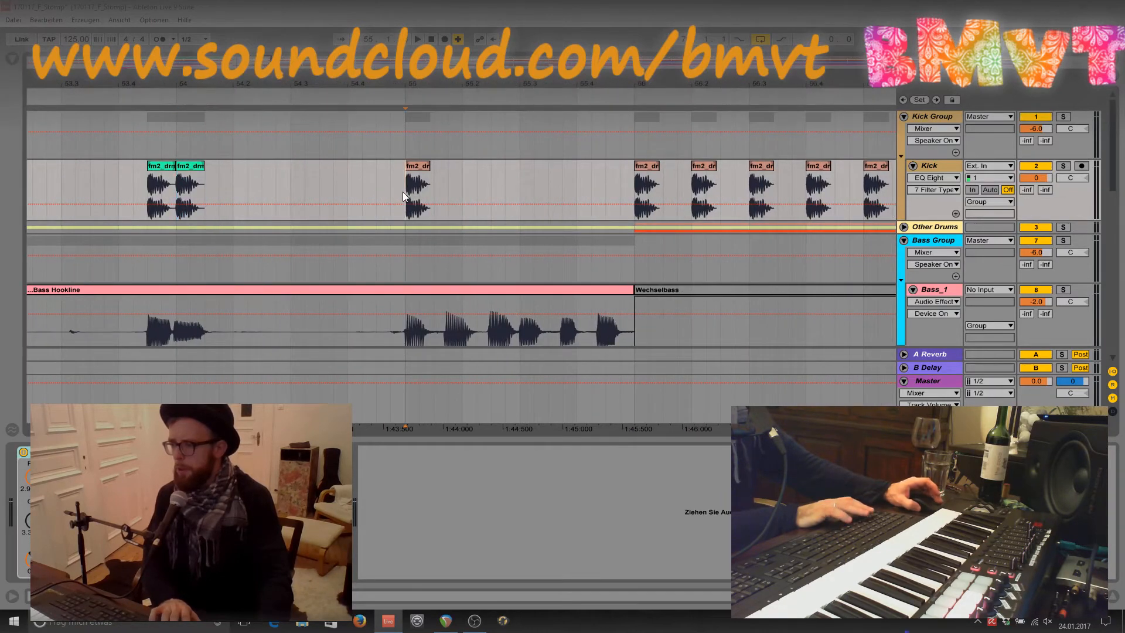
key("ctrl+v")
Paste the full kick loop at bar 56, just before Verse 2, and duplicate it four times up to the existing loop clip at bar 76.
left_click_drag(267, 65, 252, 23)
scroll(205, 179, "left", 5)
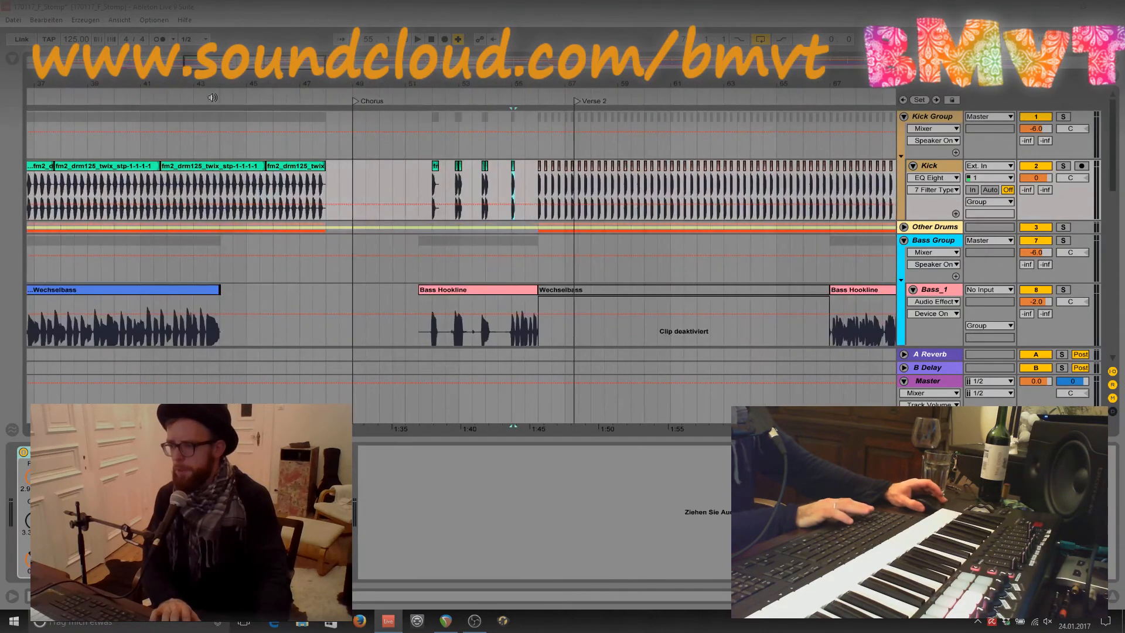
left_click(205, 179)
left_click(537, 188)
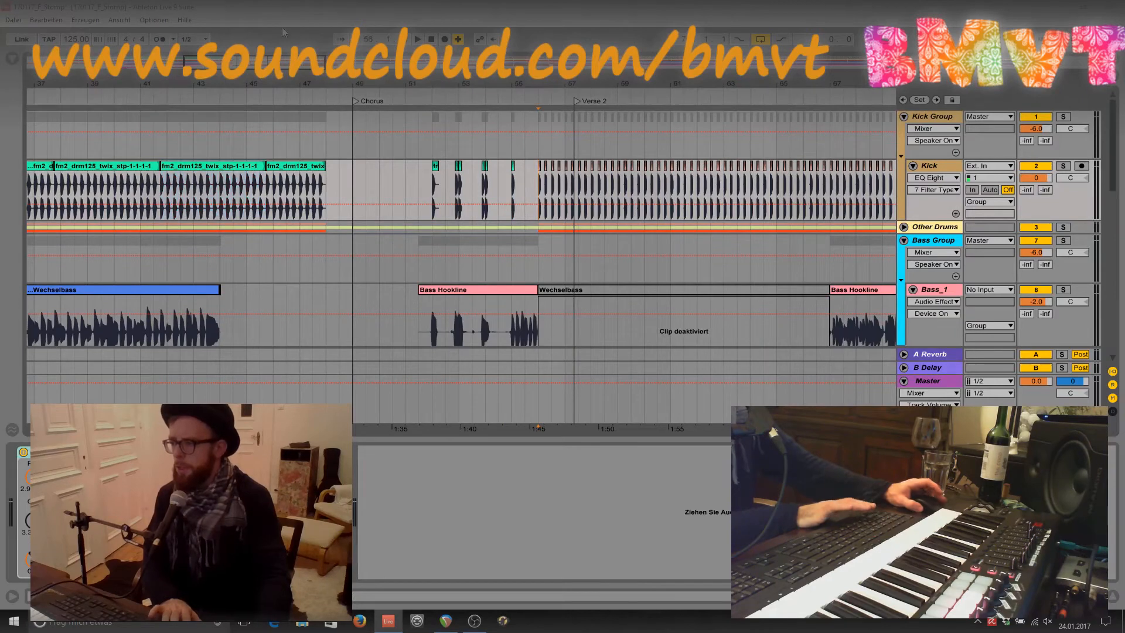
key("ctrl+v")
scroll(287, 62, "right", 6)
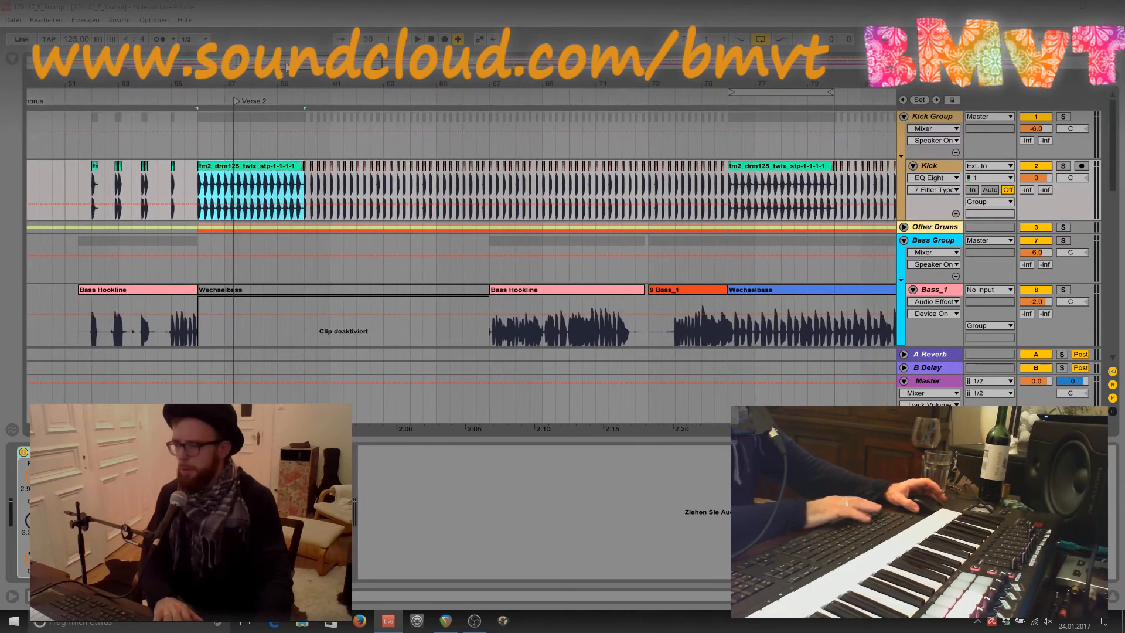
key("ctrl+d")
key("ctrl+d")
key("ctrl+d")
key("ctrl+d")
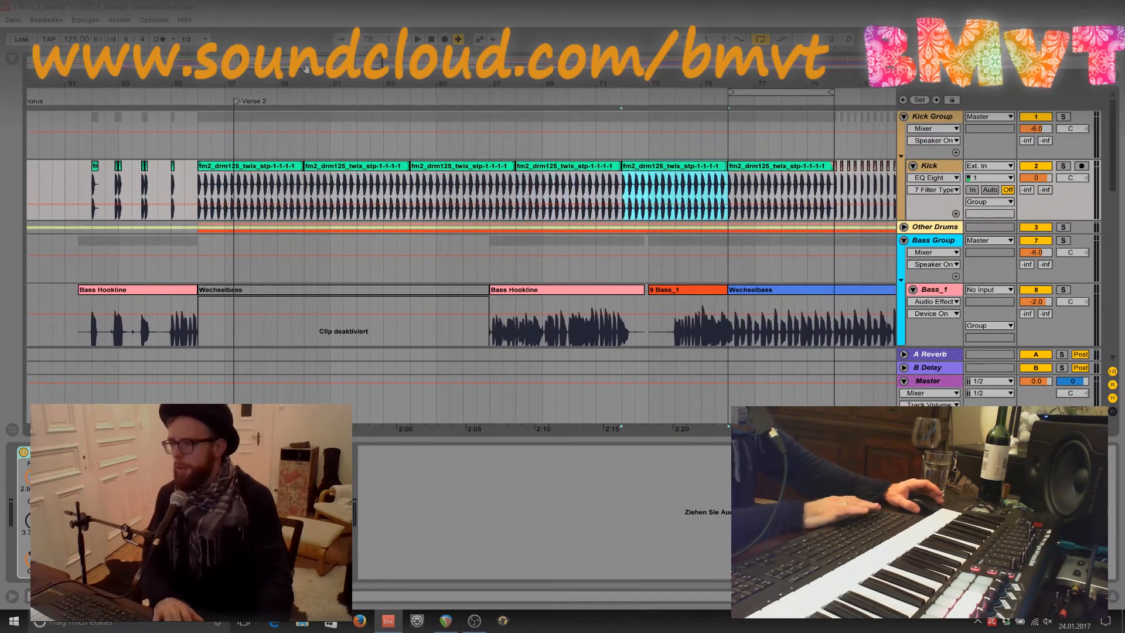
Duplicate the kick loop clip at bar 76 four times to cover the remaining single hits around the Chorus 1 marker.
scroll(380, 184, "right", 7)
left_click(367, 167)
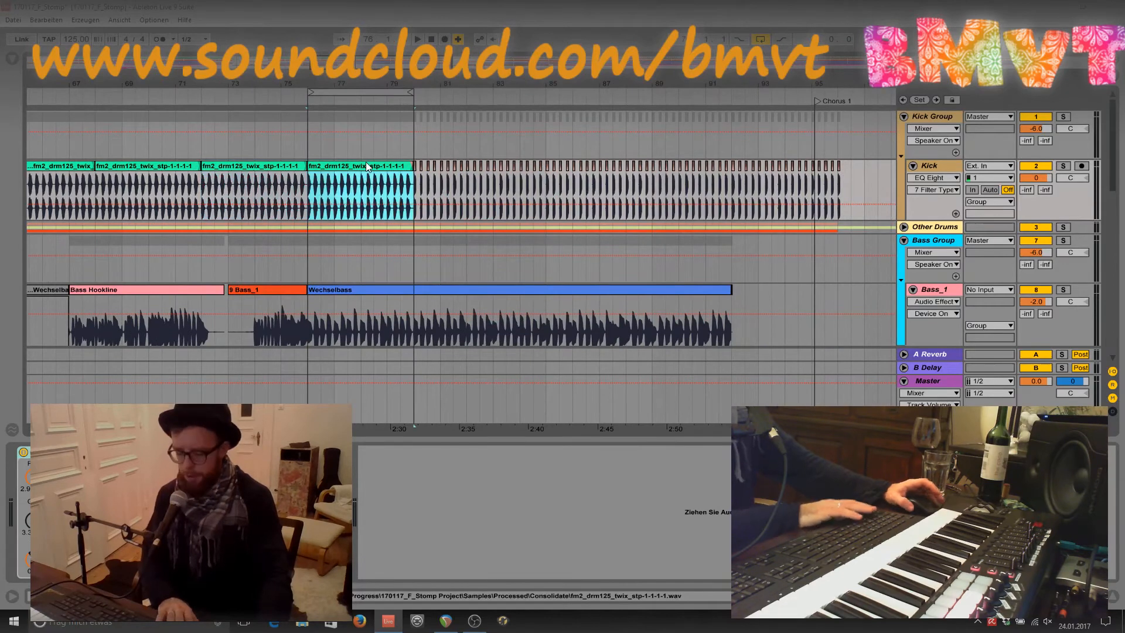
key("ctrl+d")
key("ctrl+d")
key("ctrl+d")
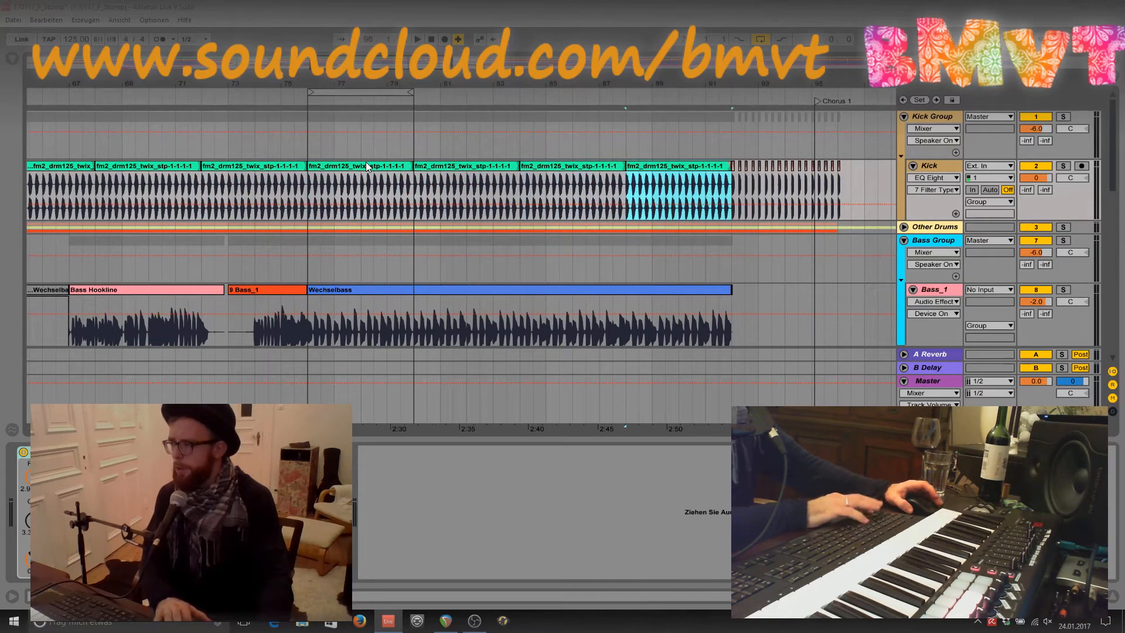
key("ctrl+d")
scroll(366, 161, "right", 4)
scroll(318, 176, "up", 4)
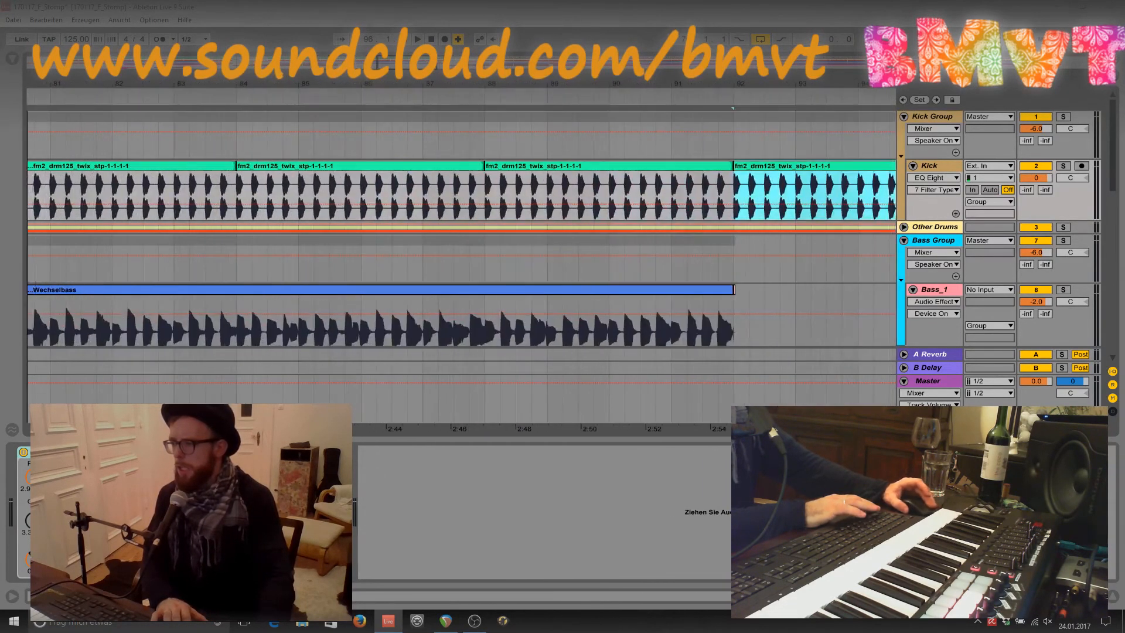
Copy a single kick from the start of the loop at bar 92 and paste it over the hits at bars 96 and 100.
scroll(313, 172, "right", 5)
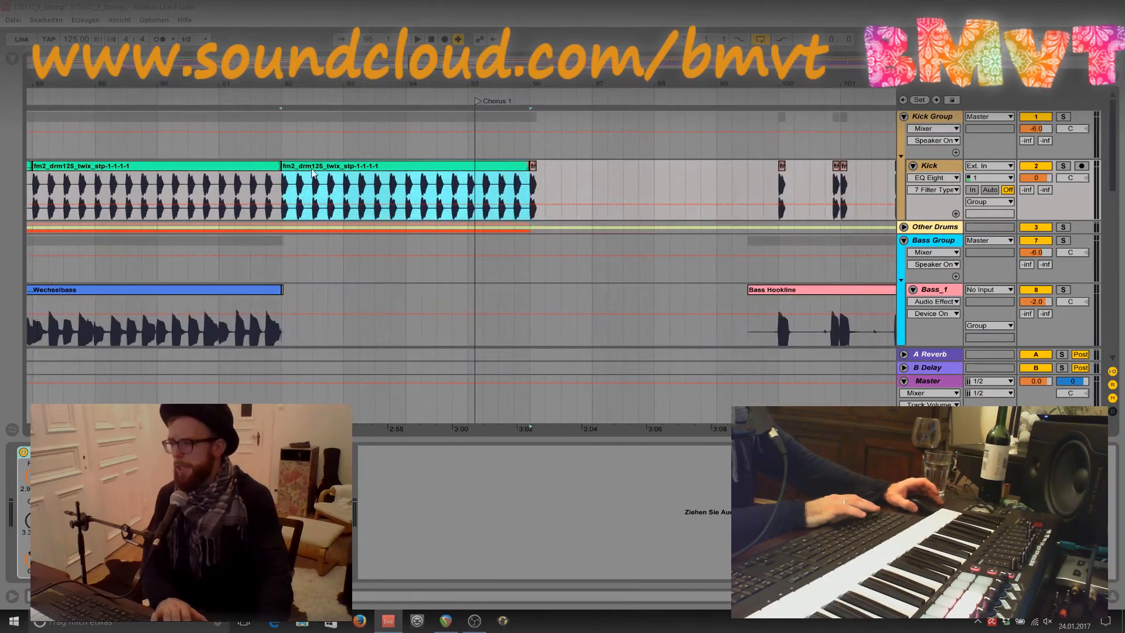
left_click_drag(292, 192, 279, 196)
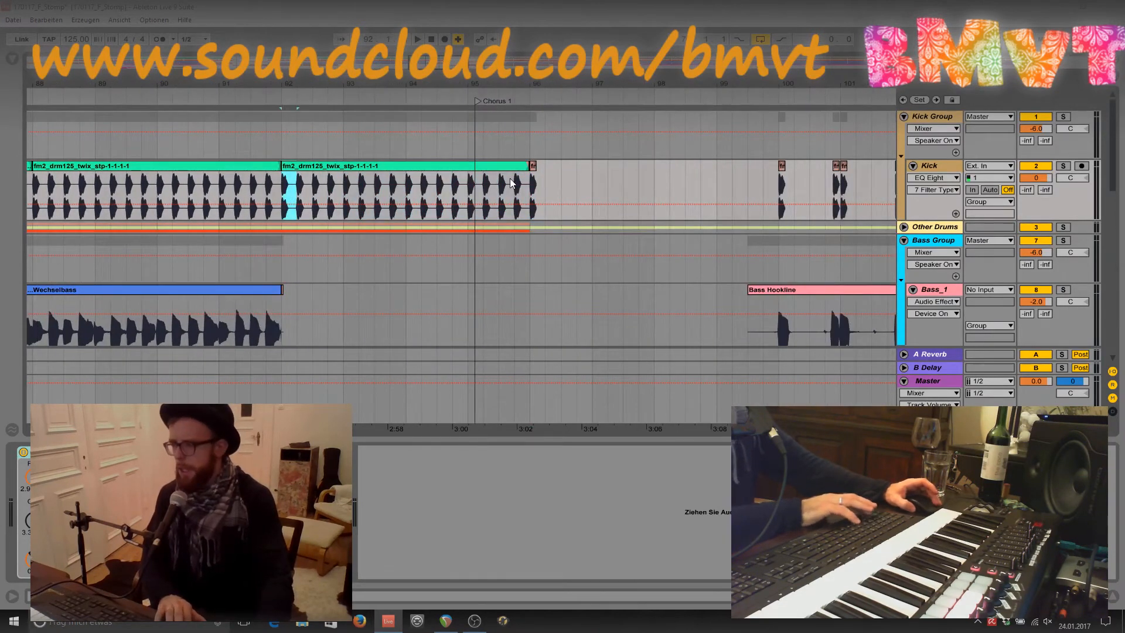
left_click(533, 188)
scroll(551, 175, "right", 2)
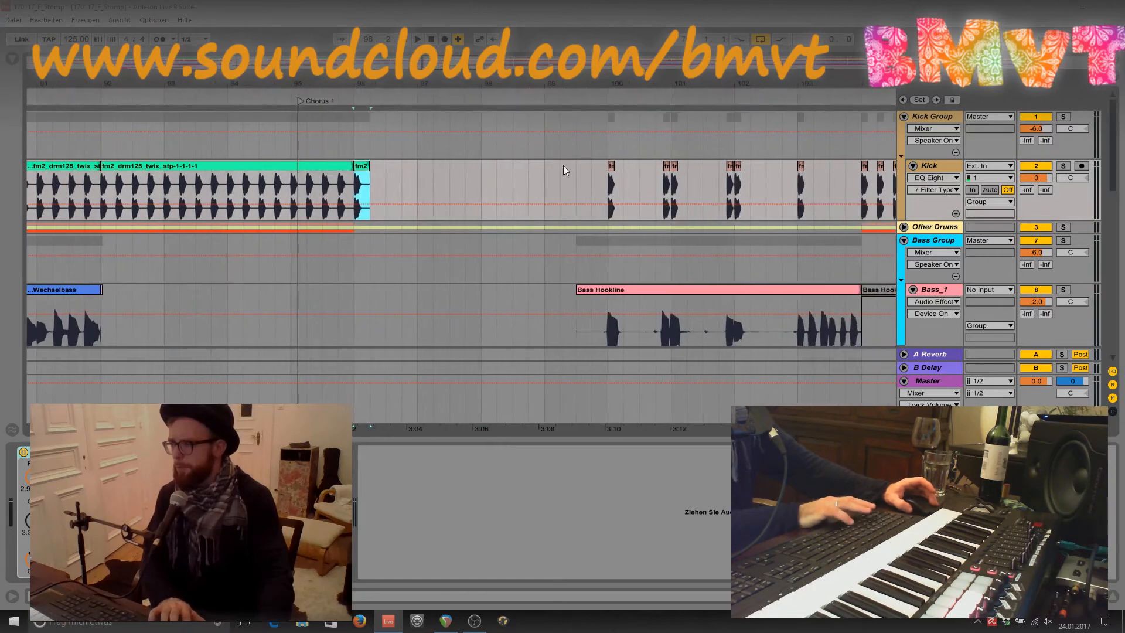
left_click(607, 189)
key("ctrl+v")
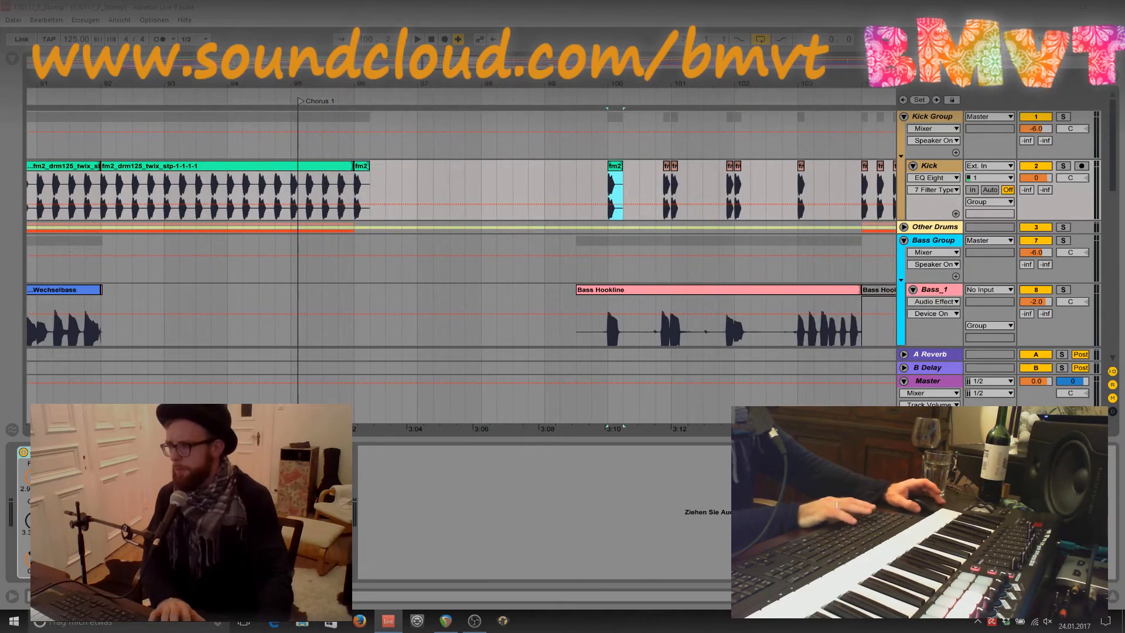
Copy the chorus kick pattern from bars 52 to 56 and paste it at bar 100, over the hits before Verse 3.
left_click_drag(570, 85, 1101, 76)
left_click_drag(171, 195, 323, 201)
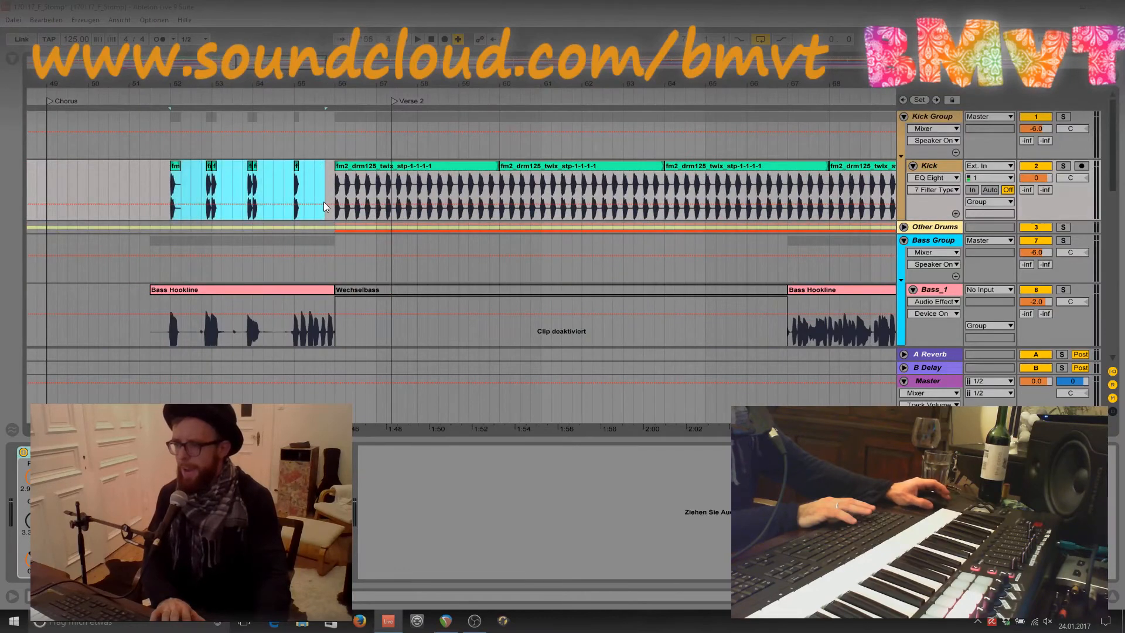
left_click_drag(305, 65, 481, 63)
left_click(375, 192)
key("ctrl+v")
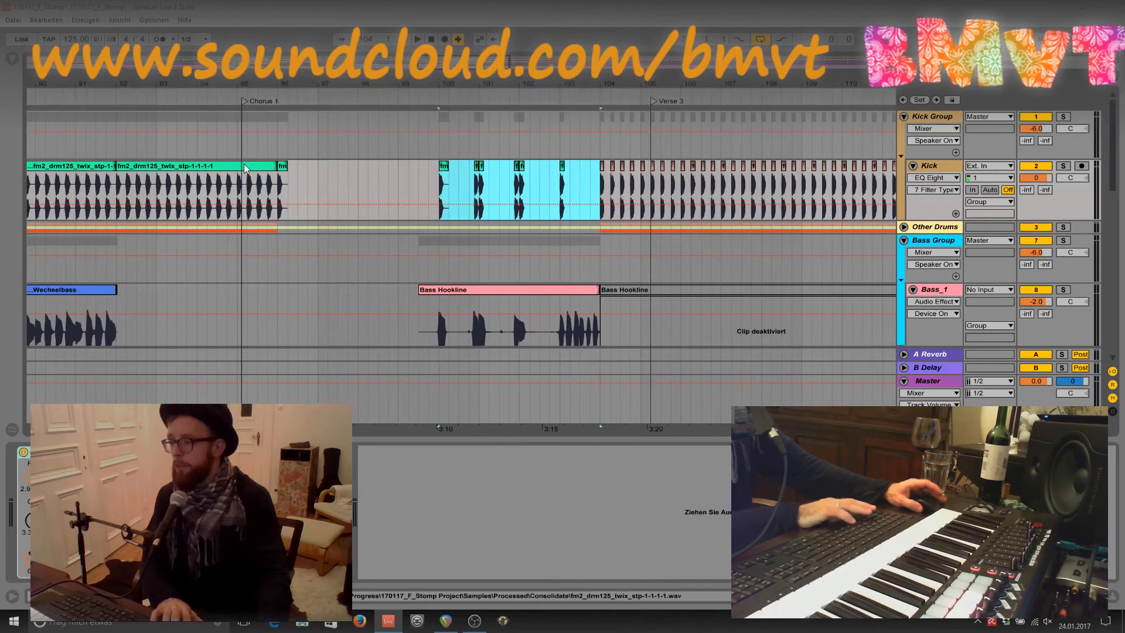
Copy the full kick loop, paste it at bar 104 just before Verse 3, and repeat it back to back three more times.
left_click(157, 166)
left_click(598, 192)
key("ctrl+v")
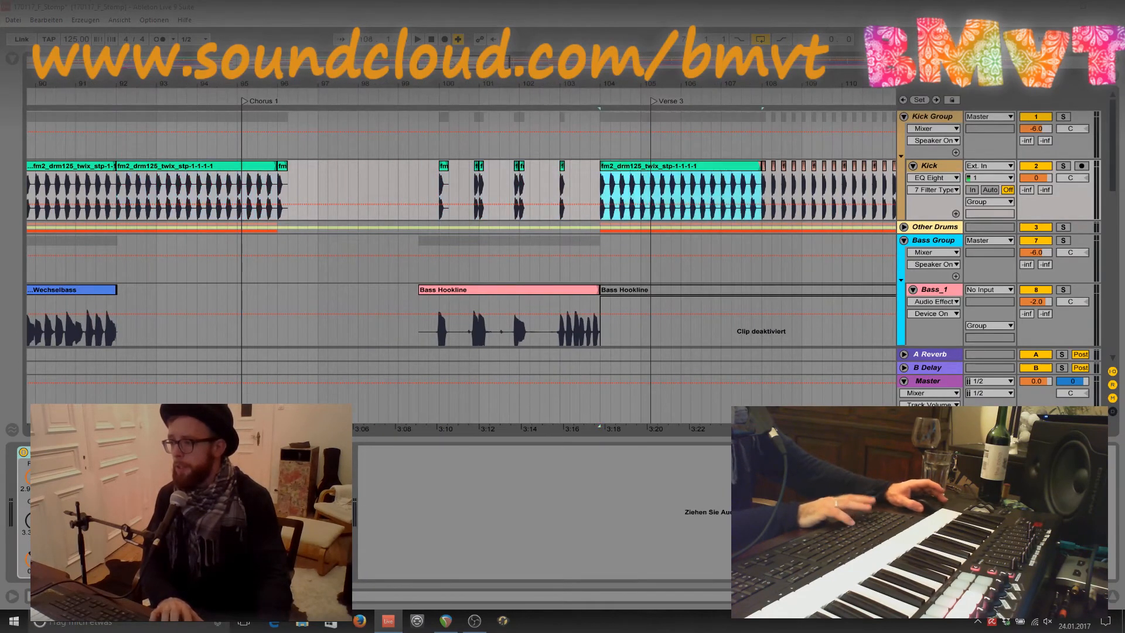
left_click_drag(486, 65, 536, 64)
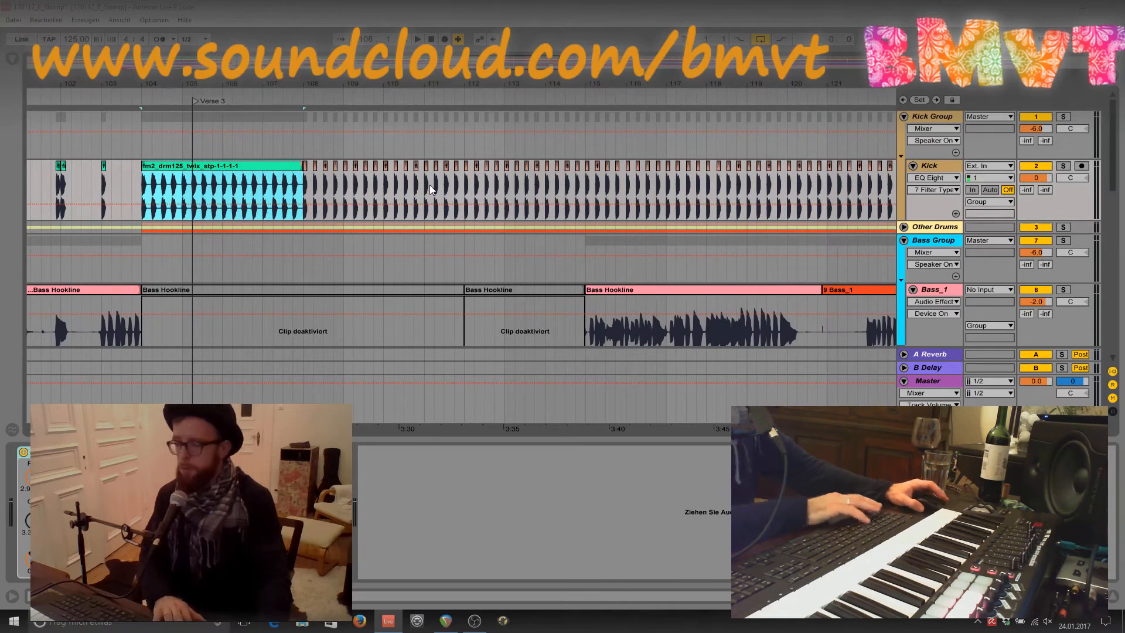
key("ctrl+v")
key("ctrl+v")
key("ctrl+v")
Keep pasting the kick loop end to end over the single hits from bar 120 up to bar 172.
left_click_drag(507, 61, 747, 55)
key("ctrl+v")
key("ctrl+v")
key("ctrl+v")
key("ctrl+v")
key("ctrl+v")
key("ctrl+v")
key("ctrl+v")
key("ctrl+v")
key("ctrl+v")
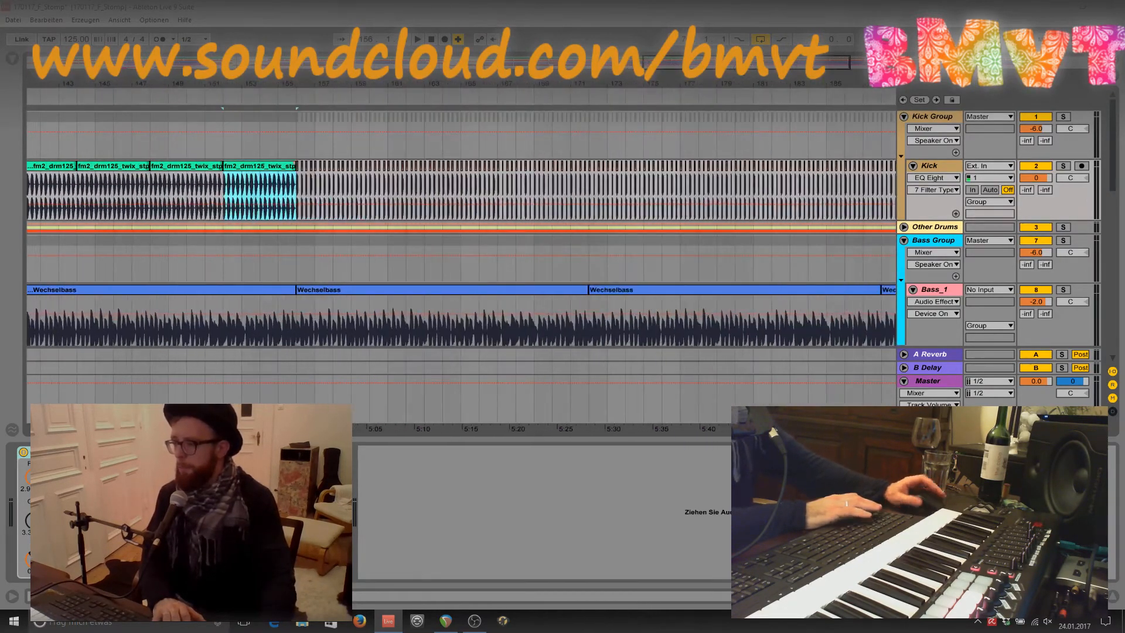
key("ctrl+v")
key("ctrl+v")
key("ctrl+v")
key("ctrl+v")
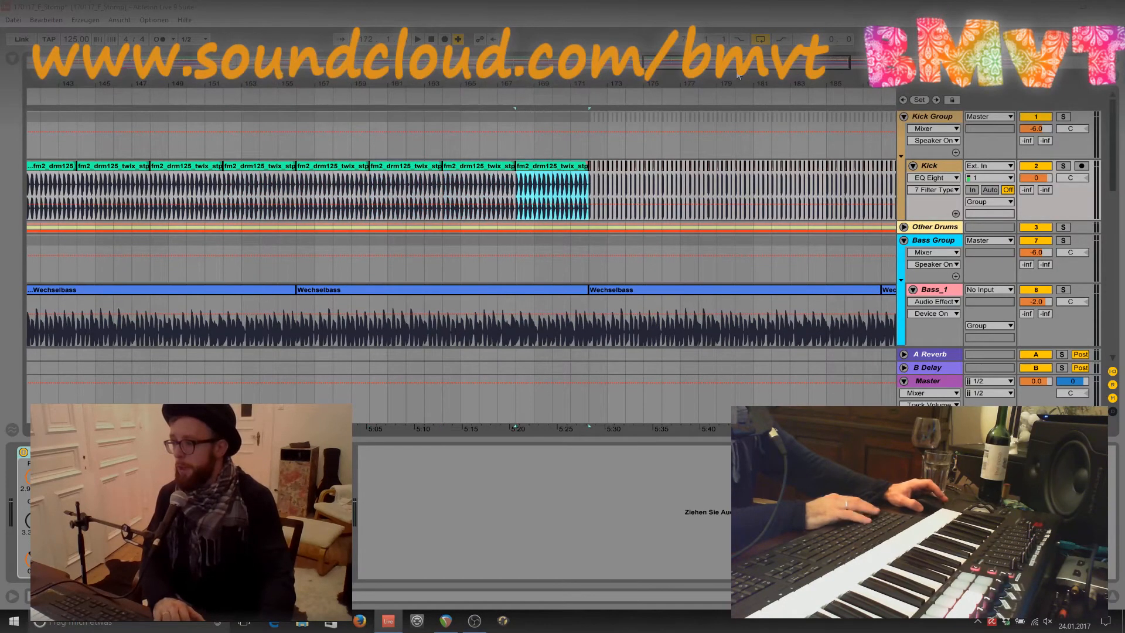
Continue pasting the kick loop end to end over the single hits from bar 172 up to bar 220.
left_click_drag(731, 64, 815, 66)
key("ctrl+v")
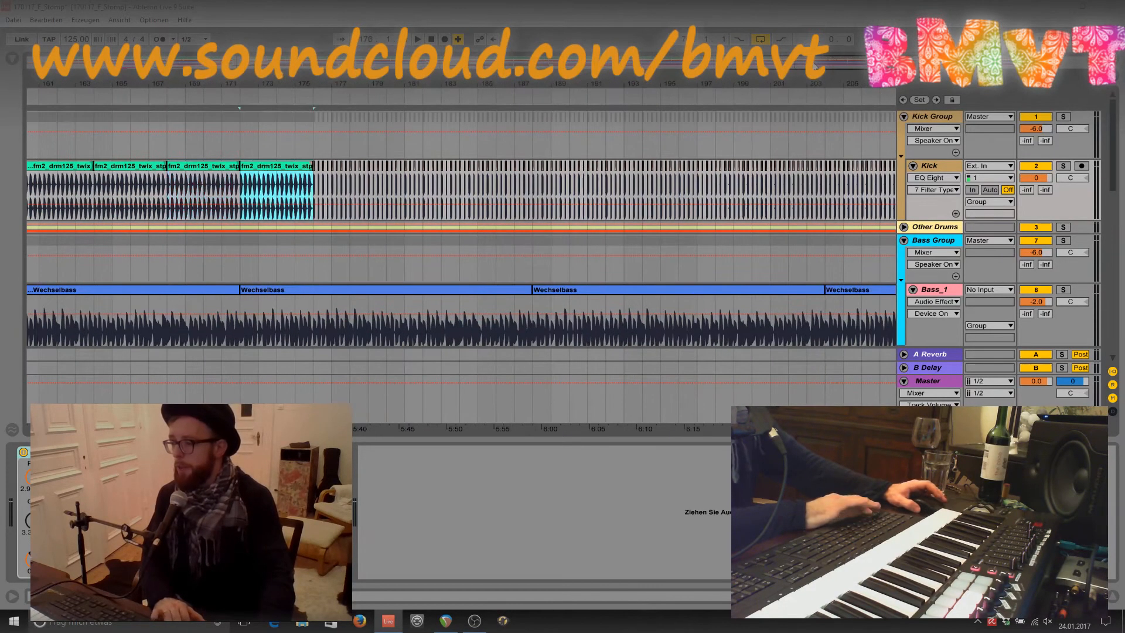
key("ctrl+v")
key("ctrl+v")
key("ctrl+v")
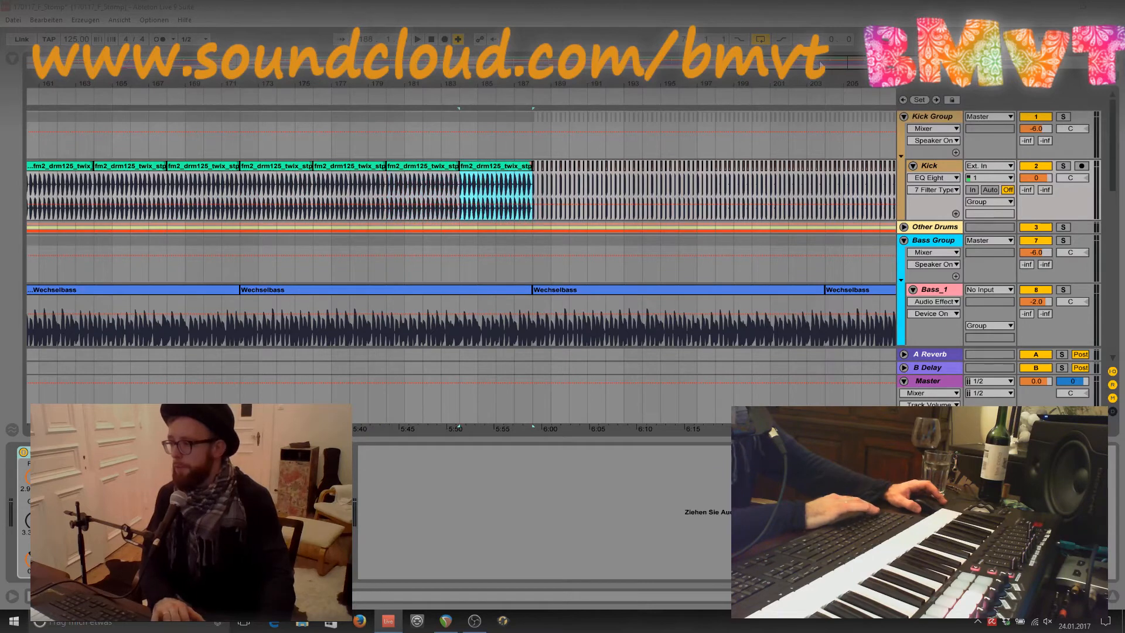
left_click_drag(820, 65, 919, 68)
key("ctrl+v")
key("ctrl+v")
key("ctrl+v")
key("ctrl+v")
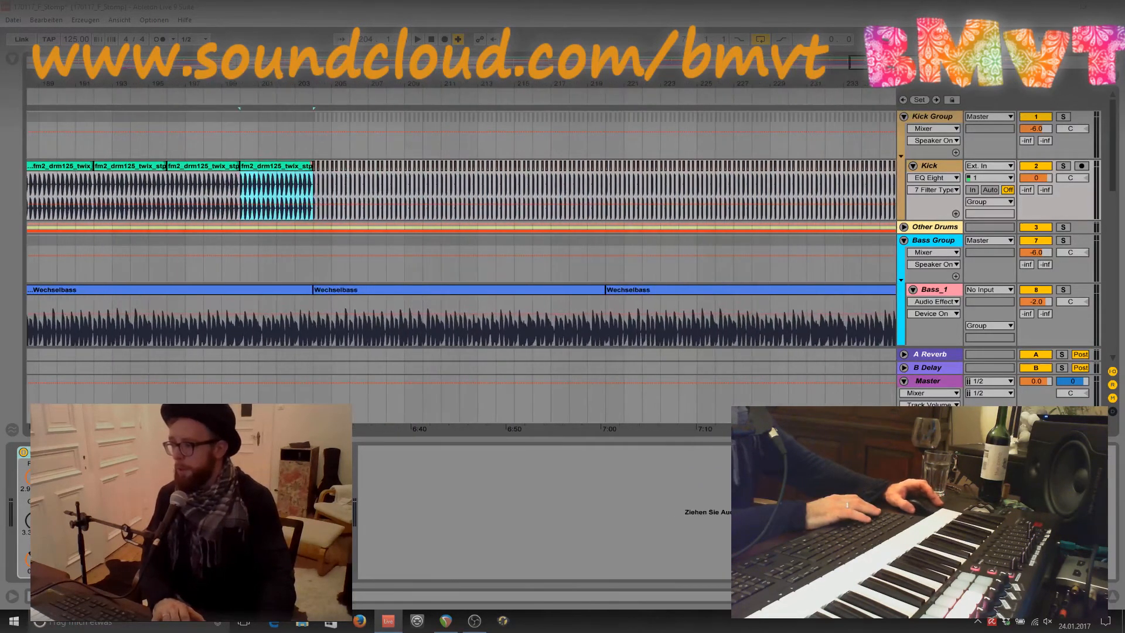
key("ctrl+v")
key("ctrl+v")
key("ctrl+v")
key("ctrl+v")
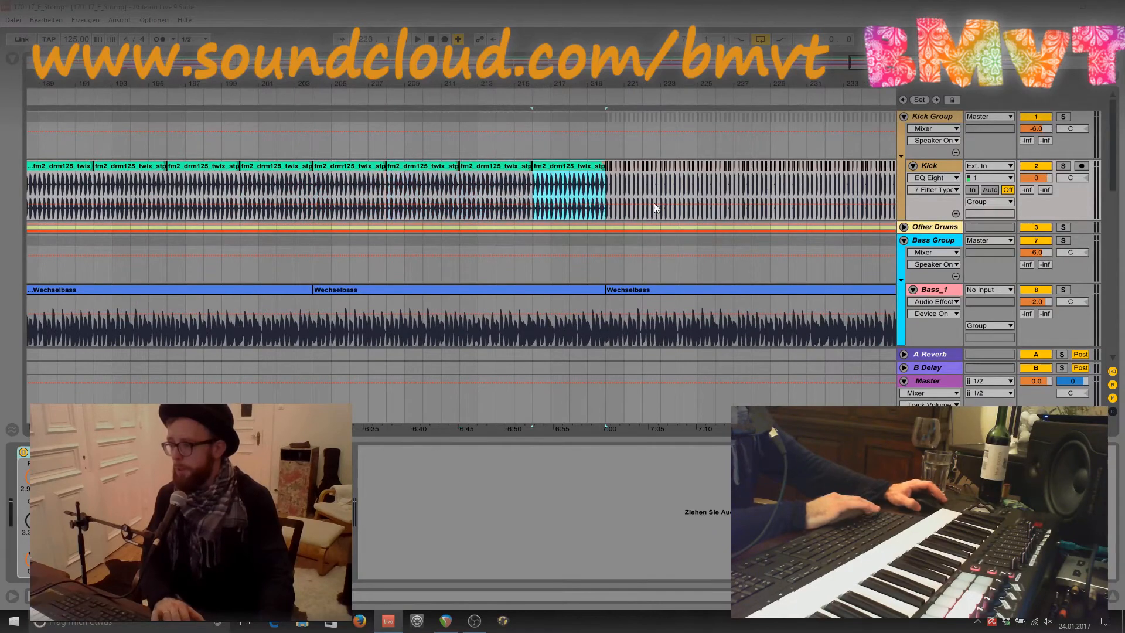
Paste the kick loop four more times from bar 220 onward.
left_click_drag(919, 67, 414, 77)
key("ctrl+v")
key("ctrl+v")
key("ctrl+v")
key("ctrl+v")
Reactivate the deactivated Wechselbass clip at Verse 2 and the two deactivated Bass Hookline clips around Verse 3.
left_click(227, 294)
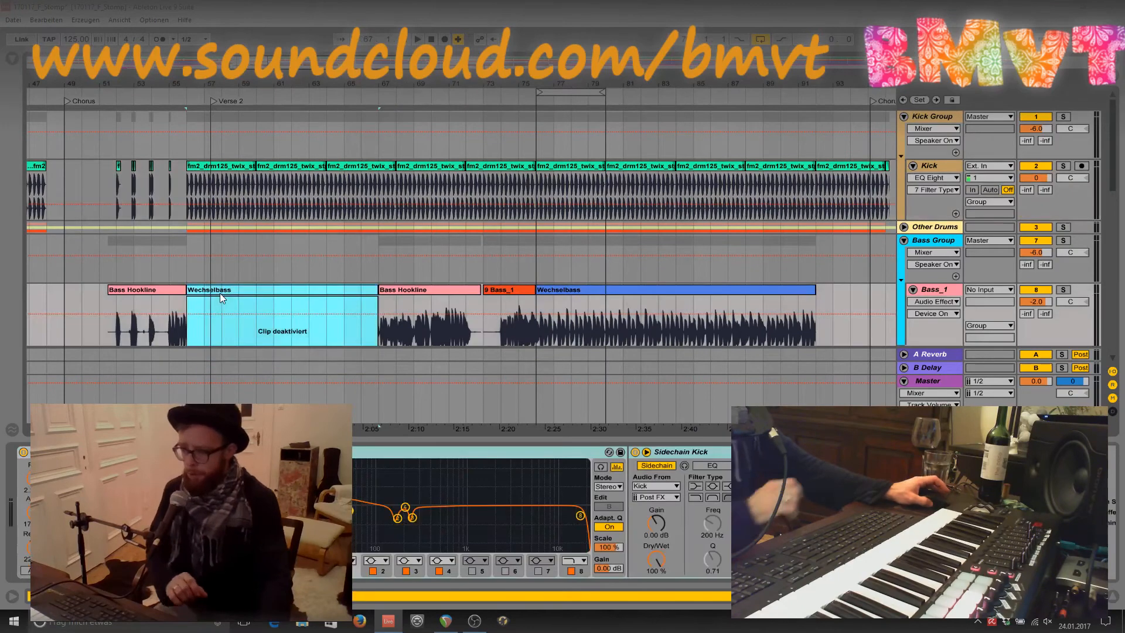
key("0")
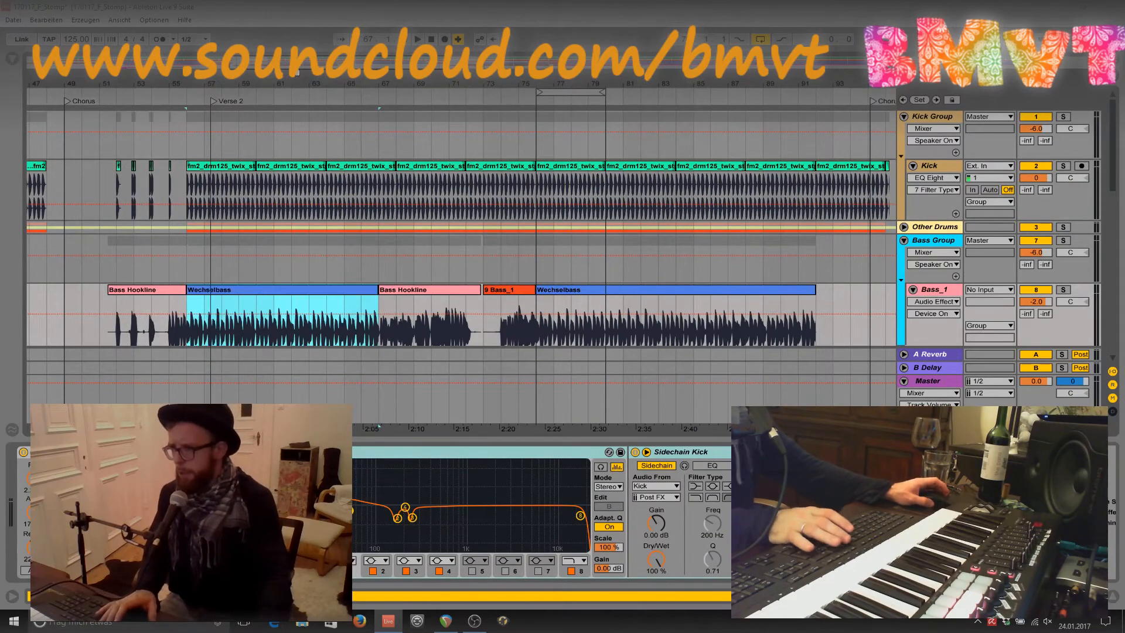
left_click_drag(297, 73, 328, 42)
left_click(474, 291)
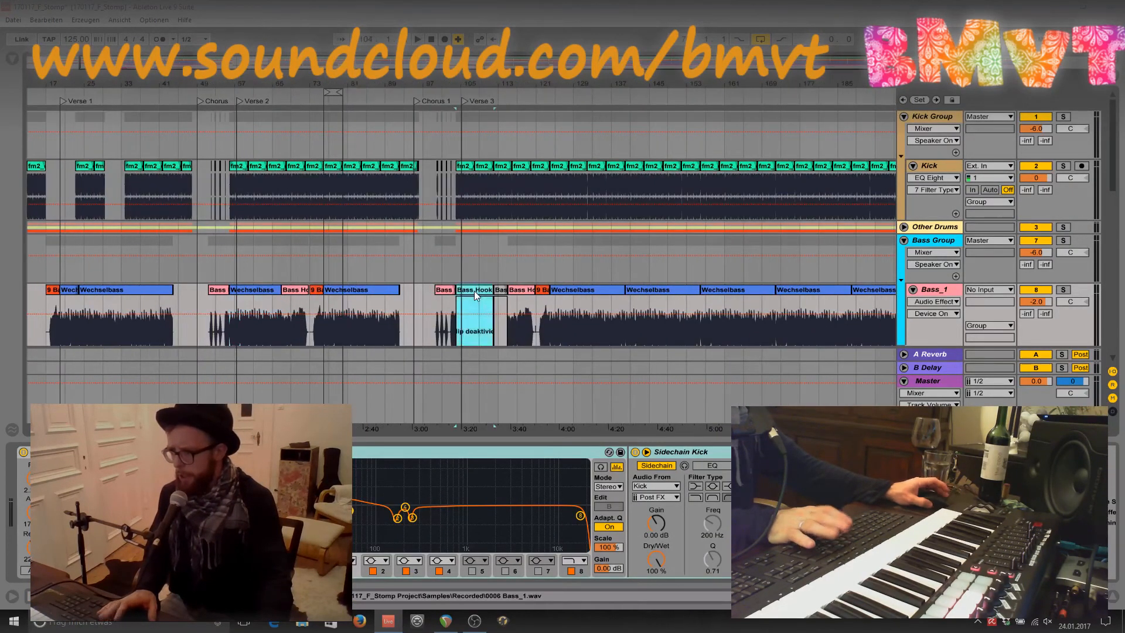
key("0")
left_click_drag(475, 84, 475, 161)
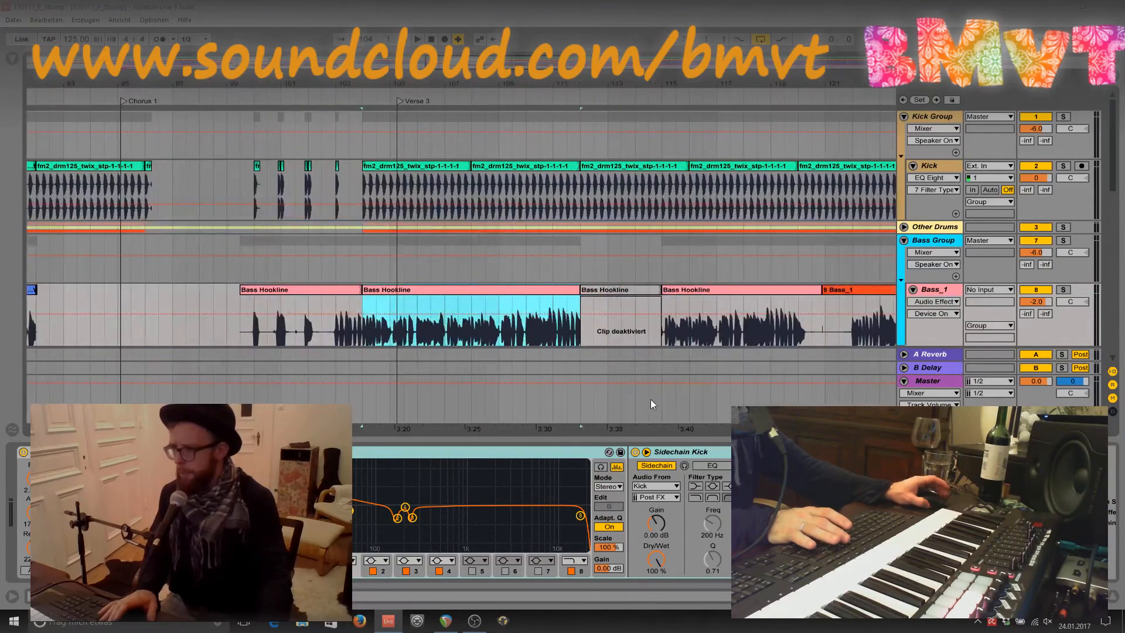
left_click(617, 290)
key("0")
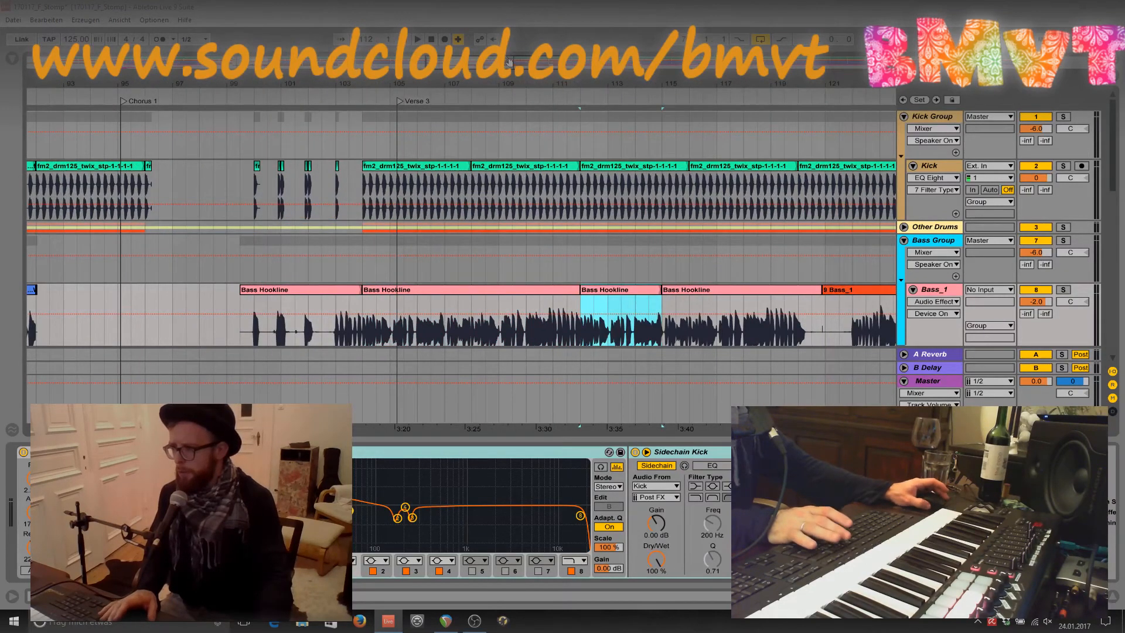
left_click_drag(508, 62, 456, 62)
left_click_drag(875, 84, 828, 36)
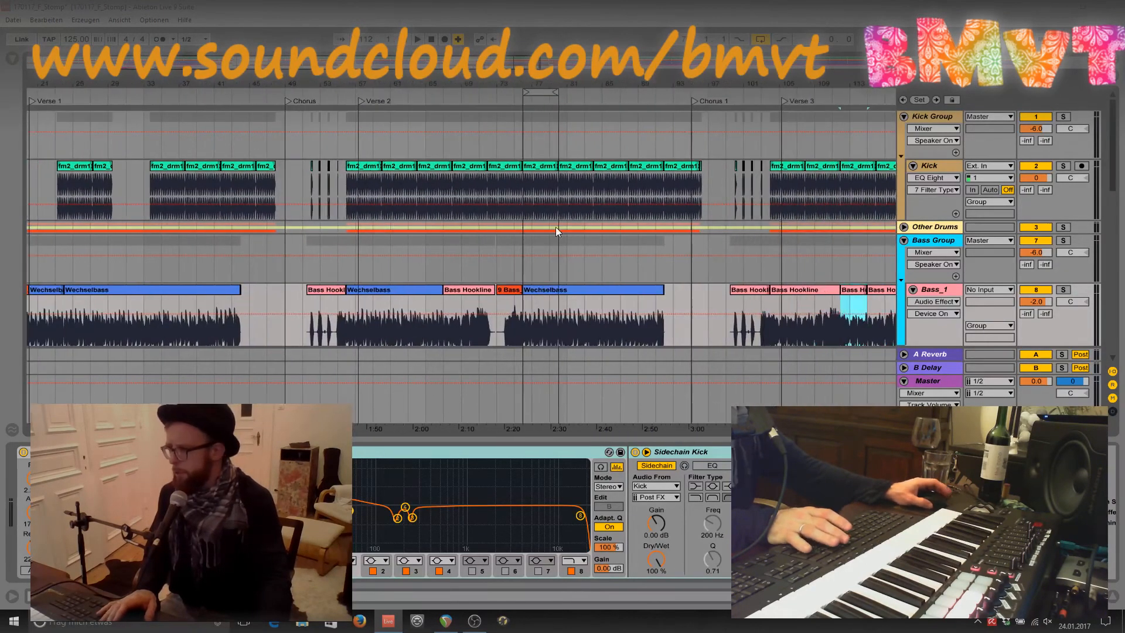
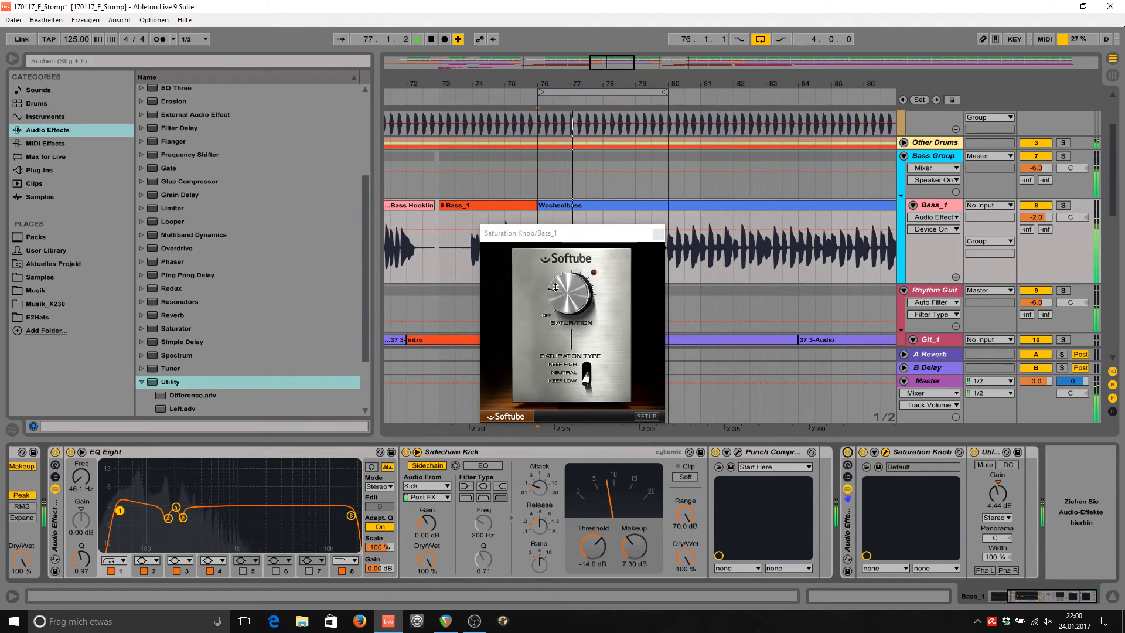
Compare Bass_1 with its saturation effect rack bypassed and enabled, and solo the Bass Group.
left_click(555, 287)
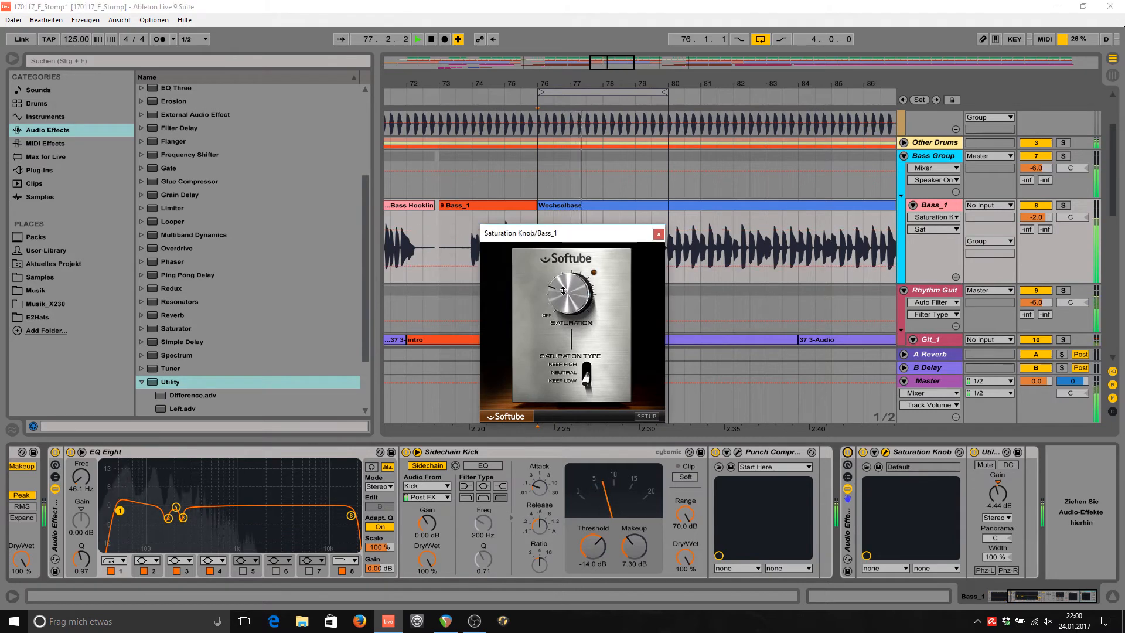
left_click(848, 456)
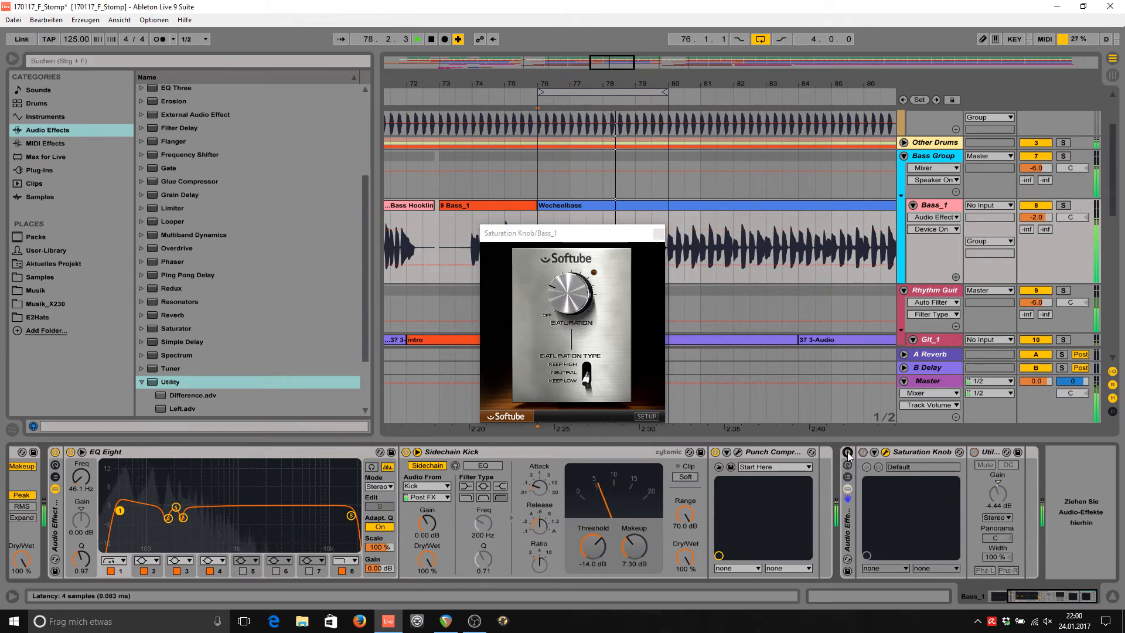
left_click(1060, 155)
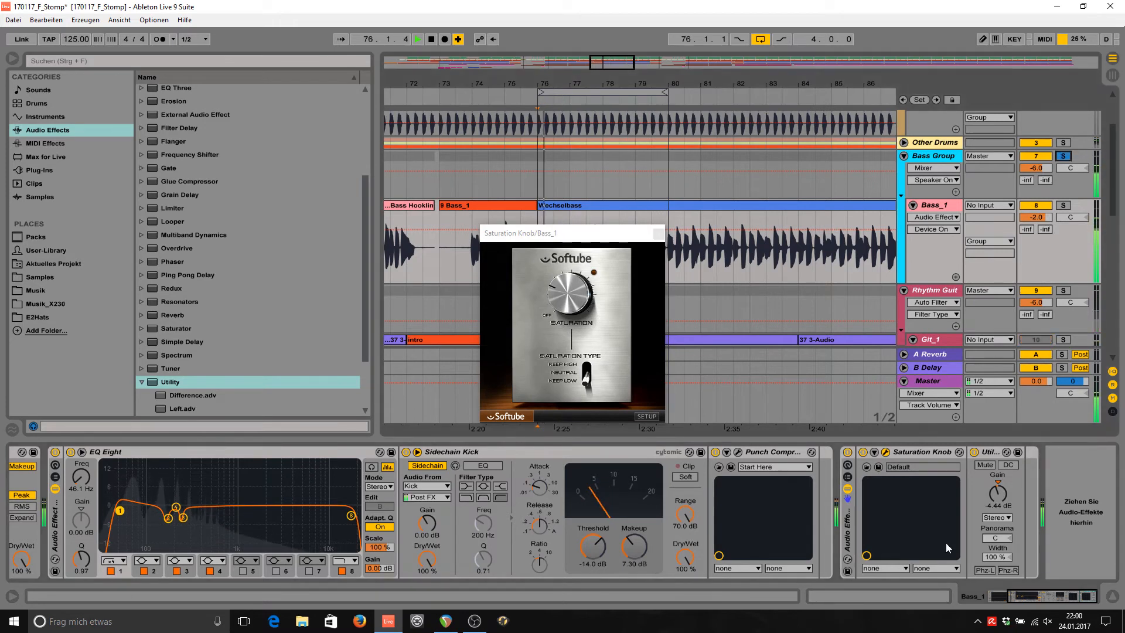
Compare the soloed bass with the saturation rack and then its Utility device bypassed and re-enabled.
left_click(848, 453)
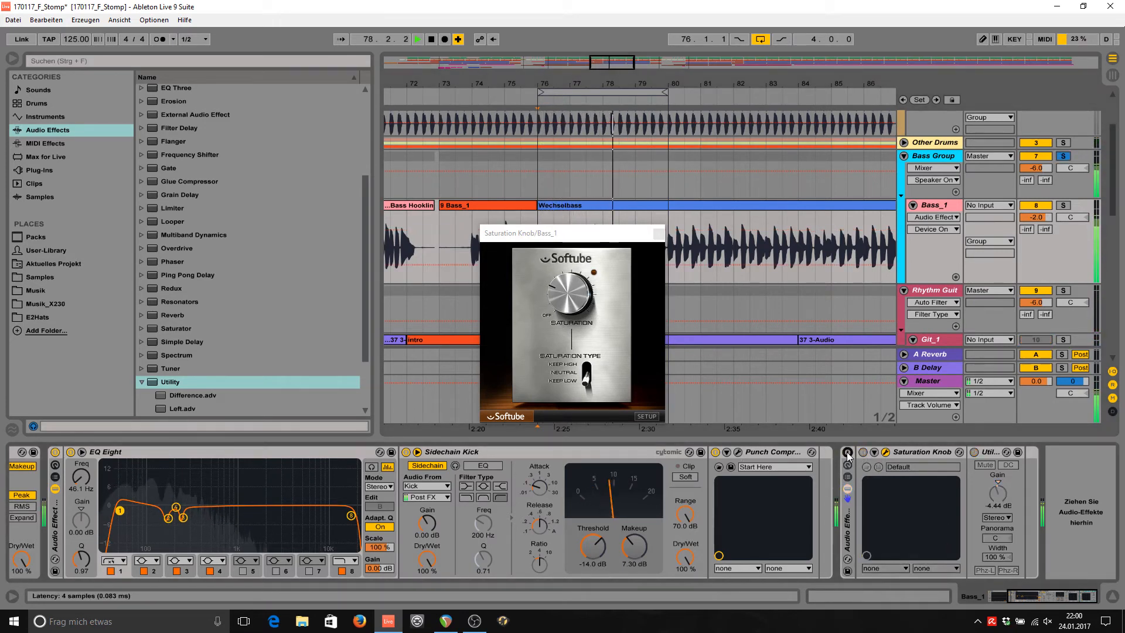
left_click(848, 453)
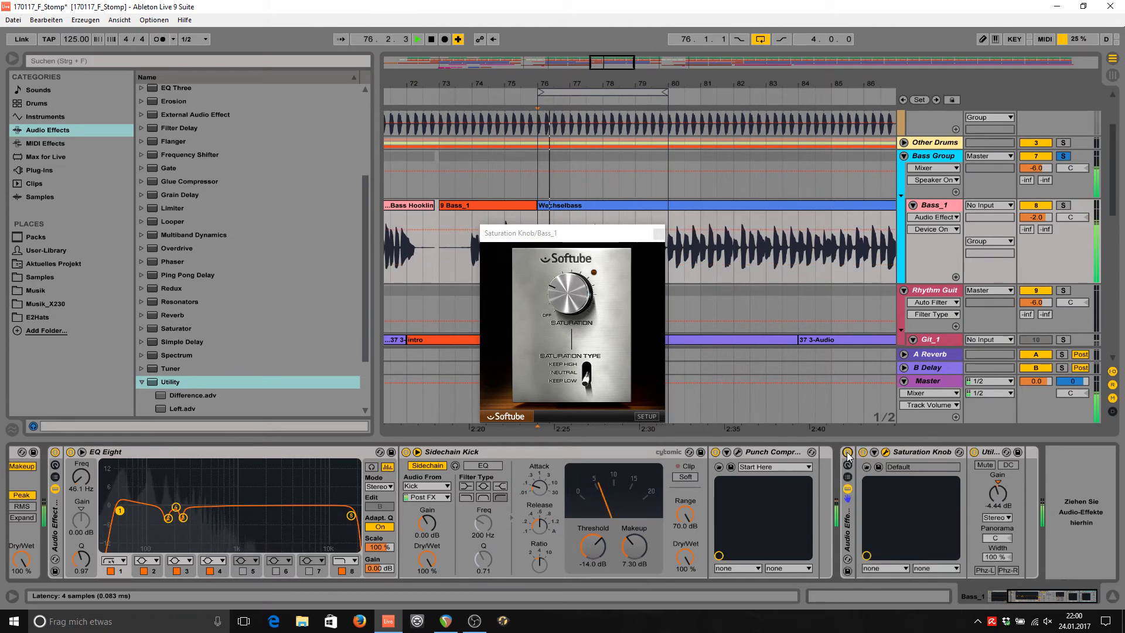
left_click(975, 453)
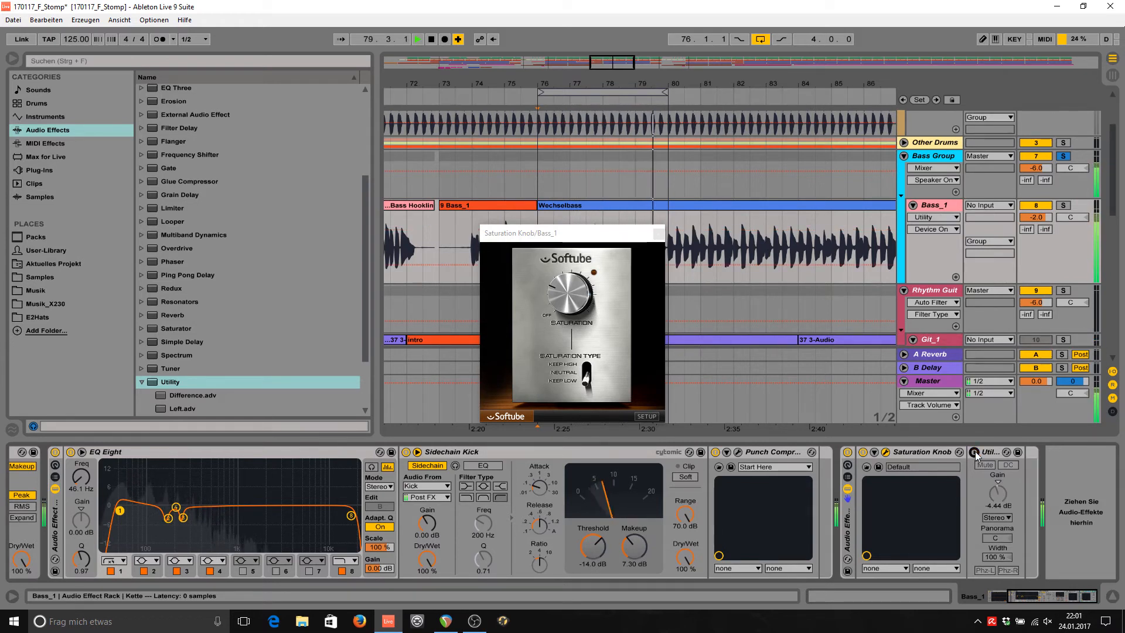
left_click(974, 453)
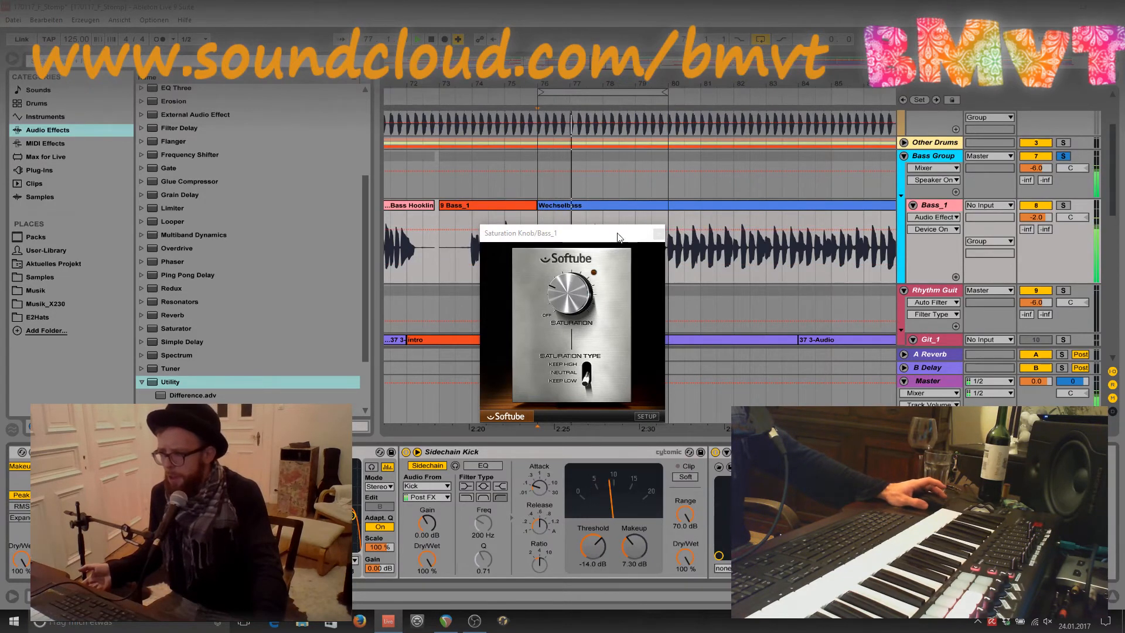
Move the Saturation Knob window aside to examine the Wechselbass waveform around bars 76 to 80, and close the plugin window.
left_click_drag(618, 238, 478, 273)
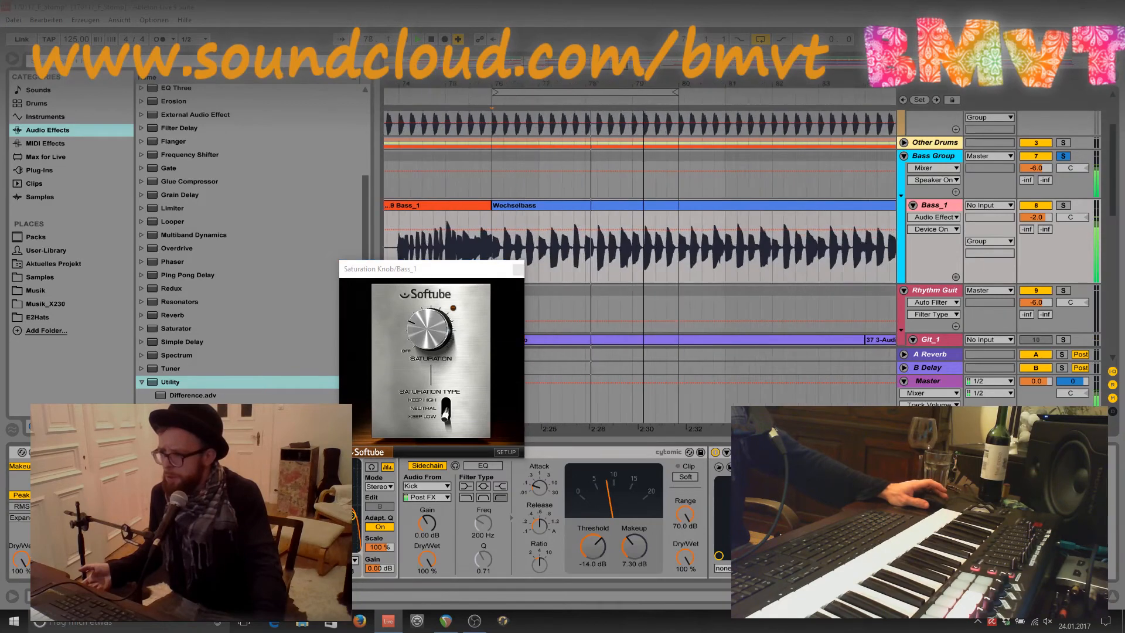
left_click_drag(643, 84, 644, 133)
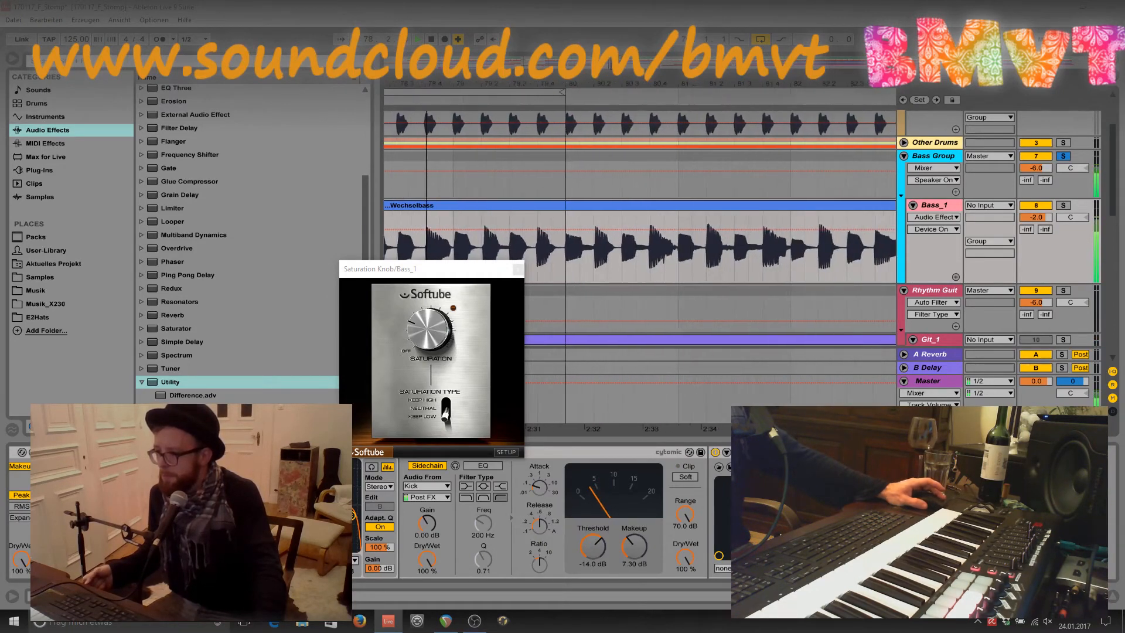
left_click_drag(725, 83, 726, 68)
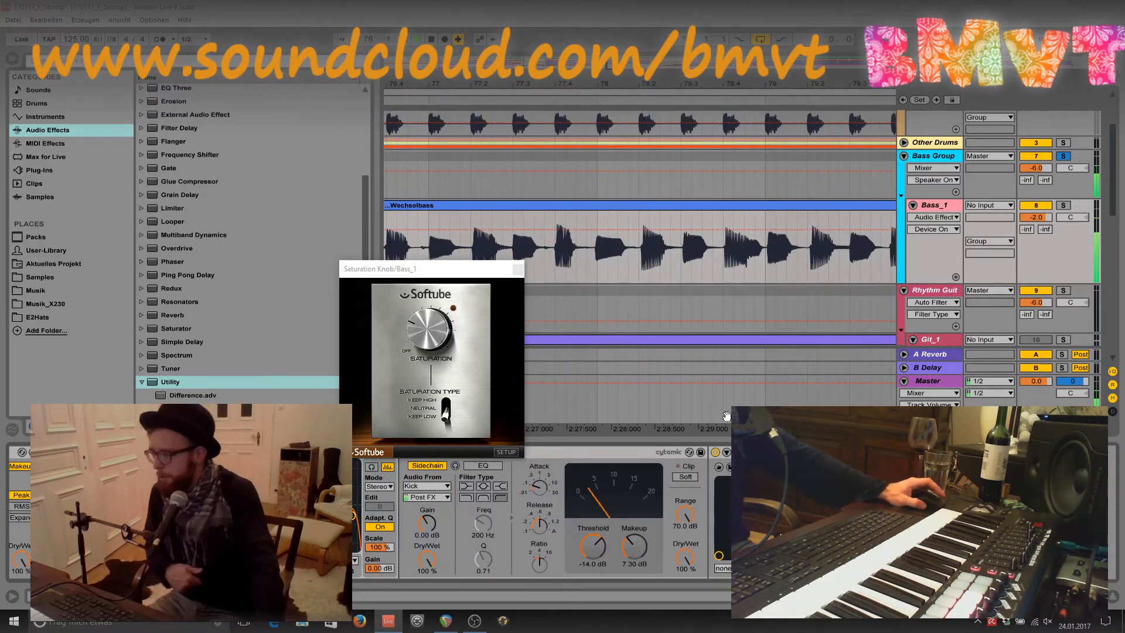
left_click(518, 269)
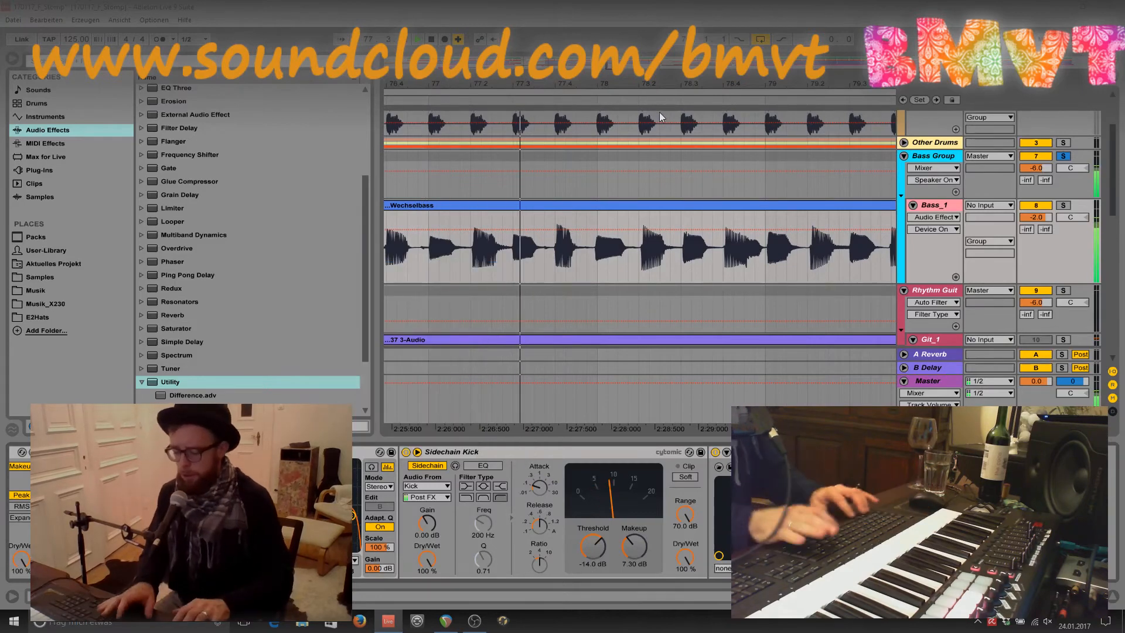
Hide the device chain and open the Wechselbass clip at bar 76 in an enlarged sample view.
key("ctrl+alt+l")
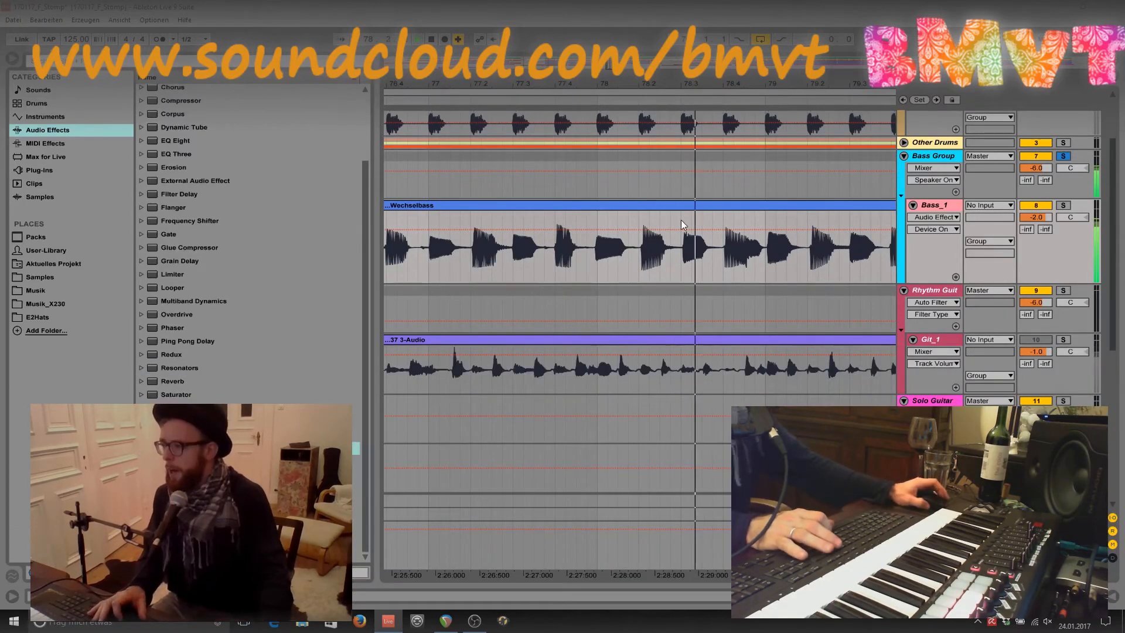
left_click_drag(609, 67, 582, 54)
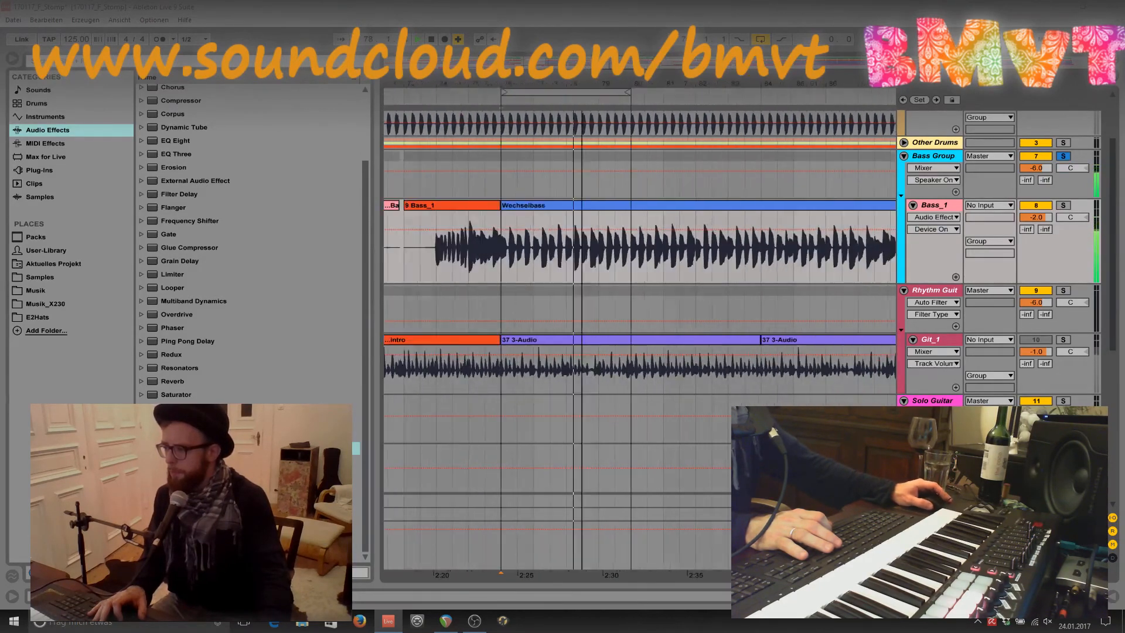
double_click(593, 205)
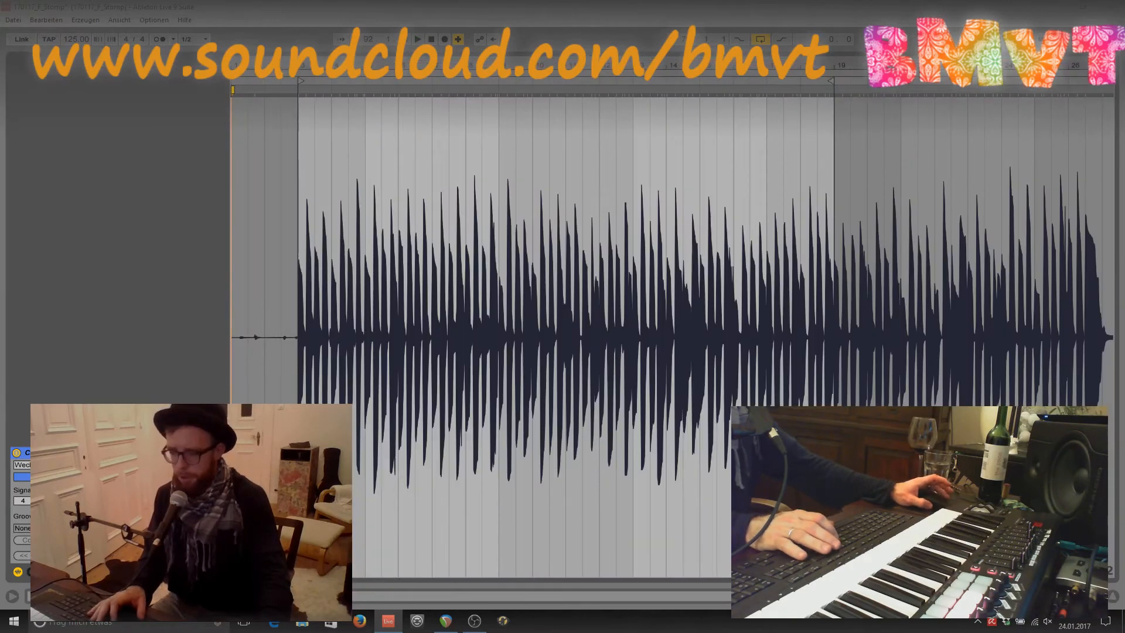
Set the Wechselbass clip's warp mode to Complex.
left_click_drag(385, 65, 1113, 103)
mouse_move(751, 65)
left_mouse_down()
mouse_move(878, 65)
mouse_move(849, 94)
mouse_move(1076, 94)
left_mouse_up()
left_click_drag(246, 369, 269, 363)
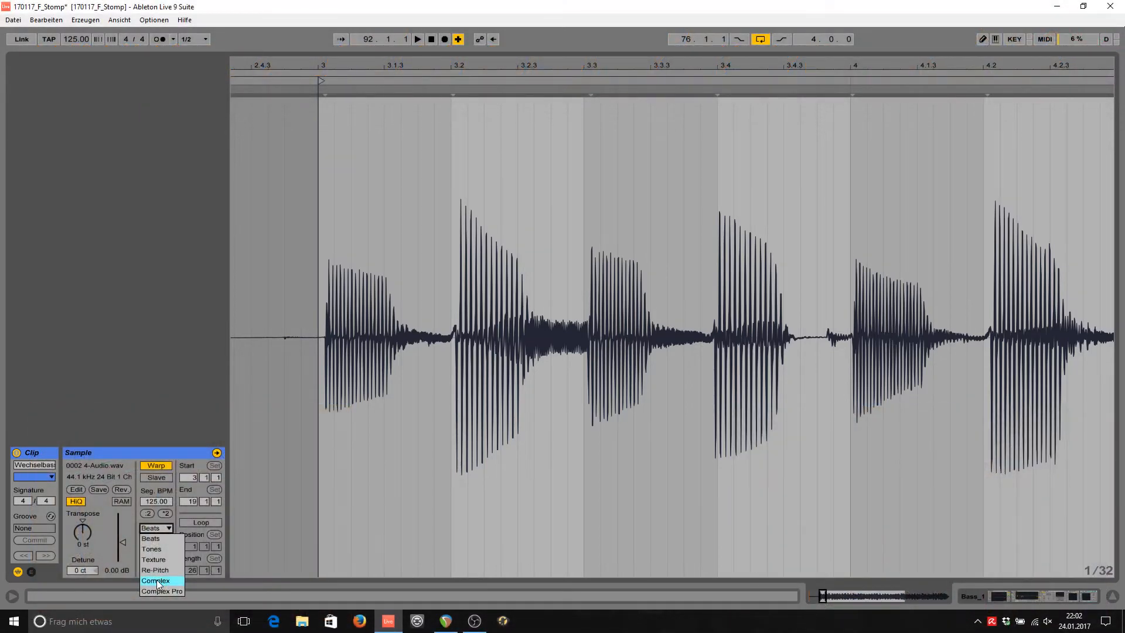
left_click(157, 579)
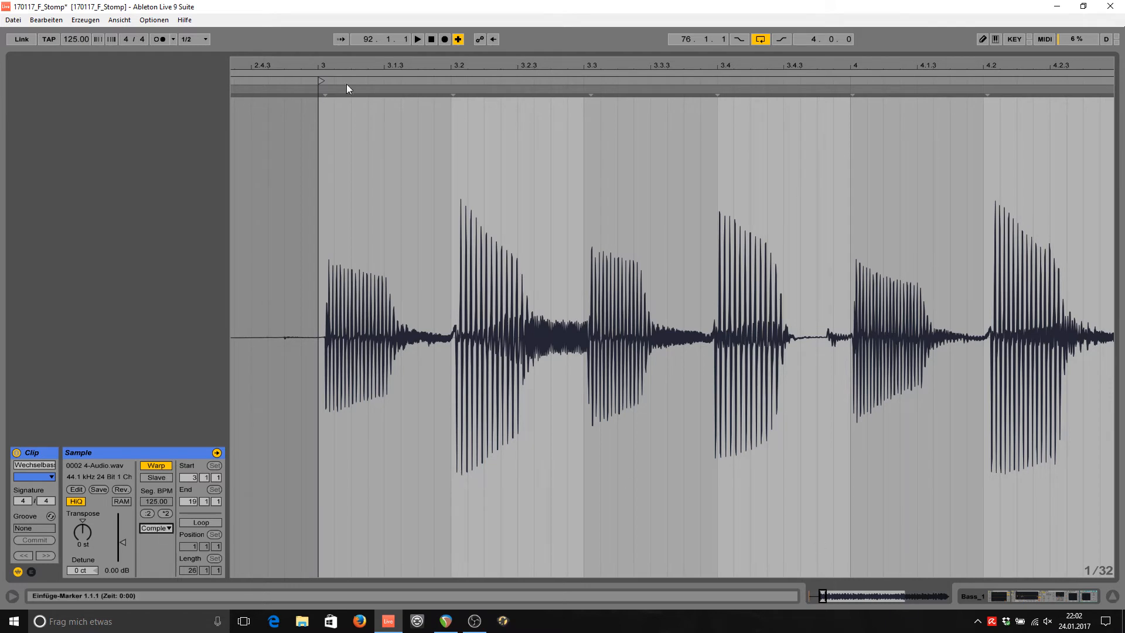
Add a warp marker on the note at bar 4 and warp the first bass note exactly onto bar 3.
left_click_drag(312, 63, 588, 64)
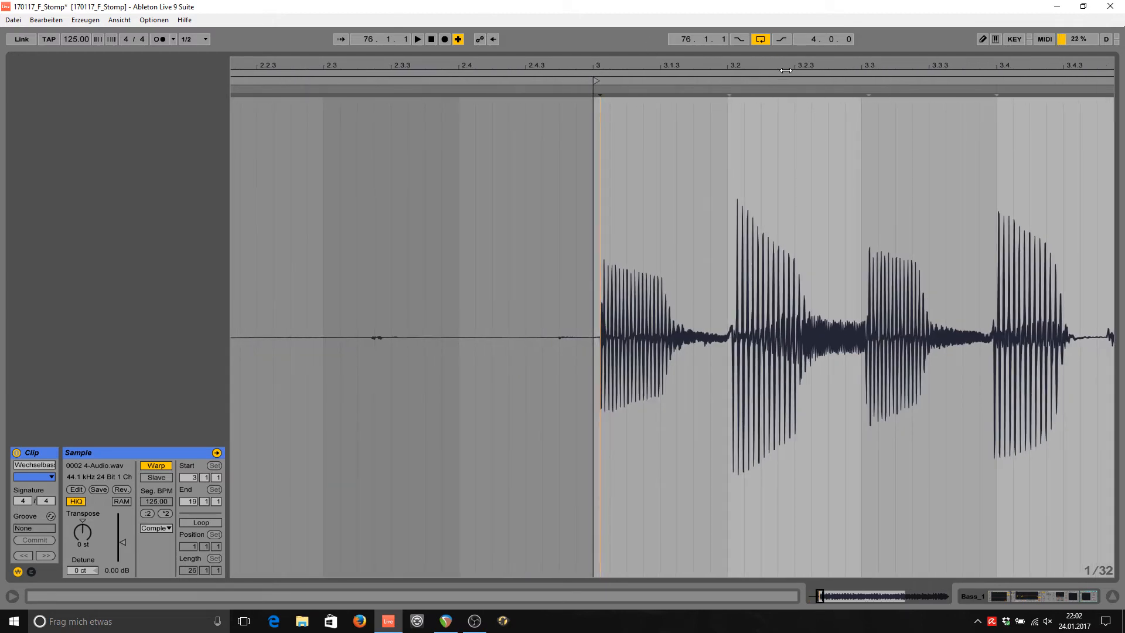
left_click_drag(785, 64, 68, 64)
mouse_move(233, 64)
left_mouse_down()
mouse_move(352, 65)
mouse_move(352, 17)
mouse_move(730, 30)
mouse_move(725, 65)
mouse_move(398, 66)
mouse_move(522, 66)
mouse_move(519, 100)
mouse_move(426, 69)
left_mouse_up()
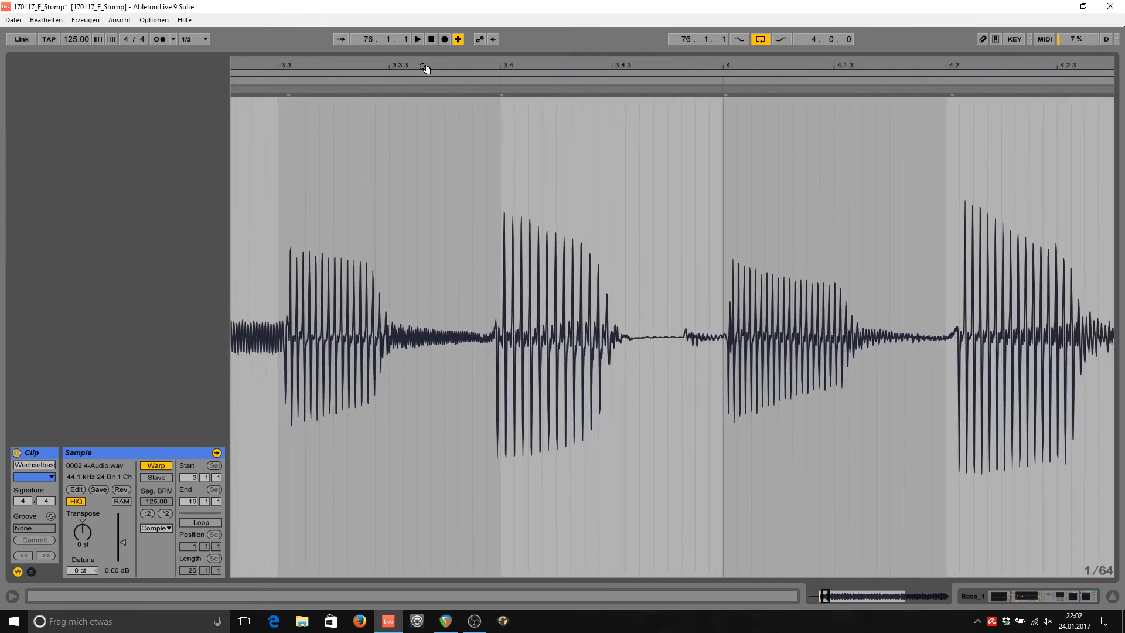
double_click(725, 90)
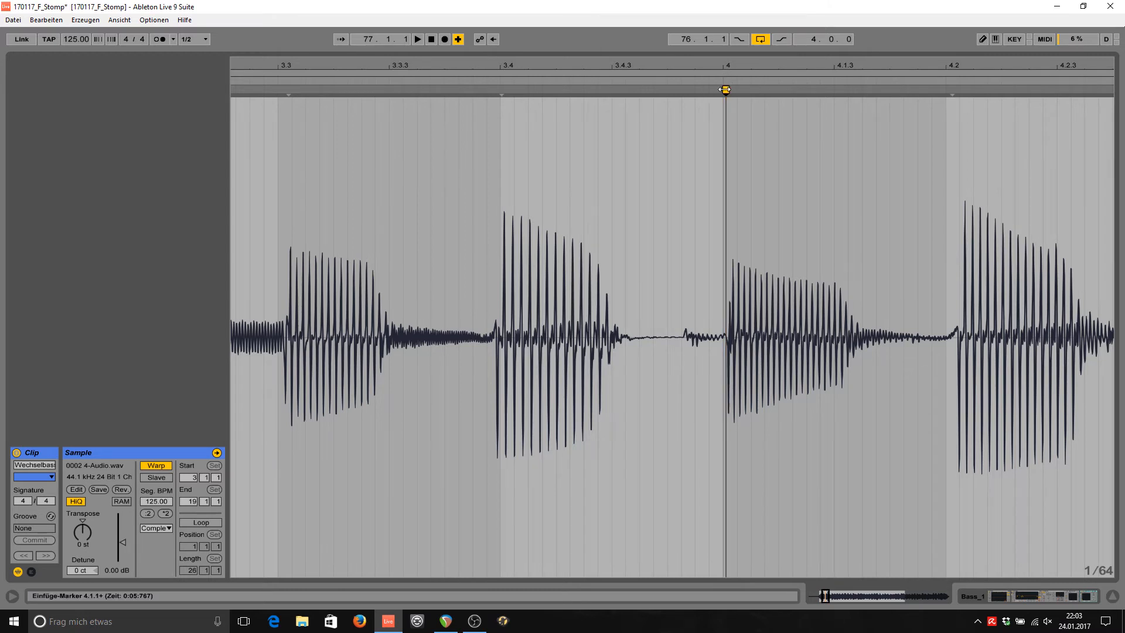
mouse_move(544, 66)
left_mouse_down()
mouse_move(654, 67)
mouse_move(801, 37)
left_mouse_up()
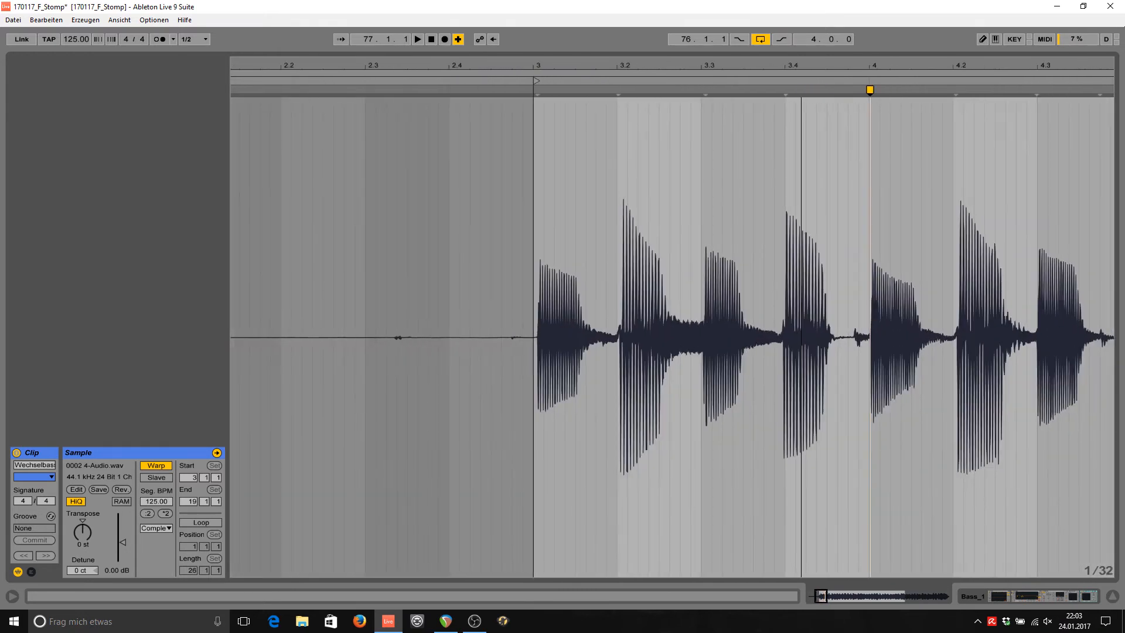
left_click(537, 91)
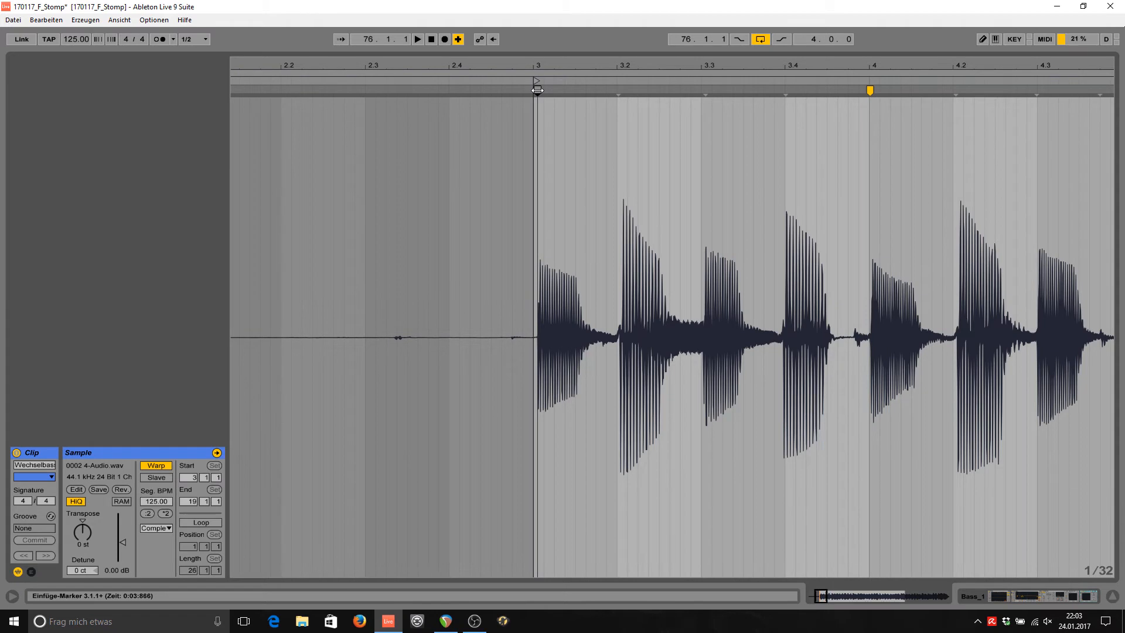
mouse_move(538, 90)
left_mouse_down()
mouse_move(544, 68)
mouse_move(545, 106)
mouse_move(265, 106)
mouse_move(265, 66)
left_mouse_up()
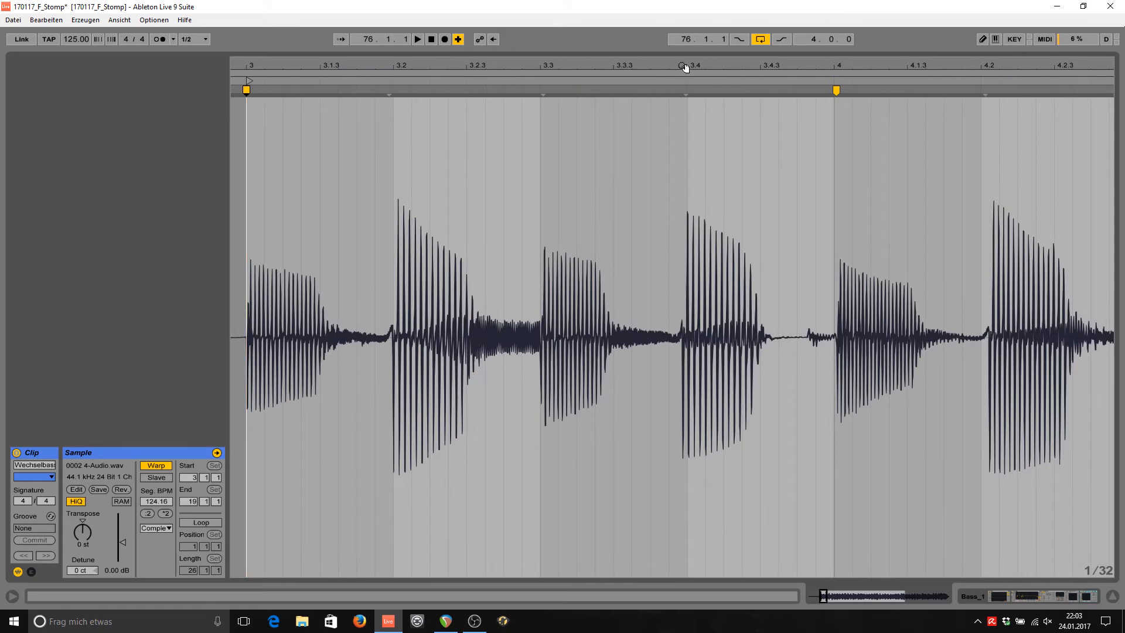
Set the first bass note's warp marker as the clip's 1.1.1 position.
left_click_drag(682, 66, 938, 47)
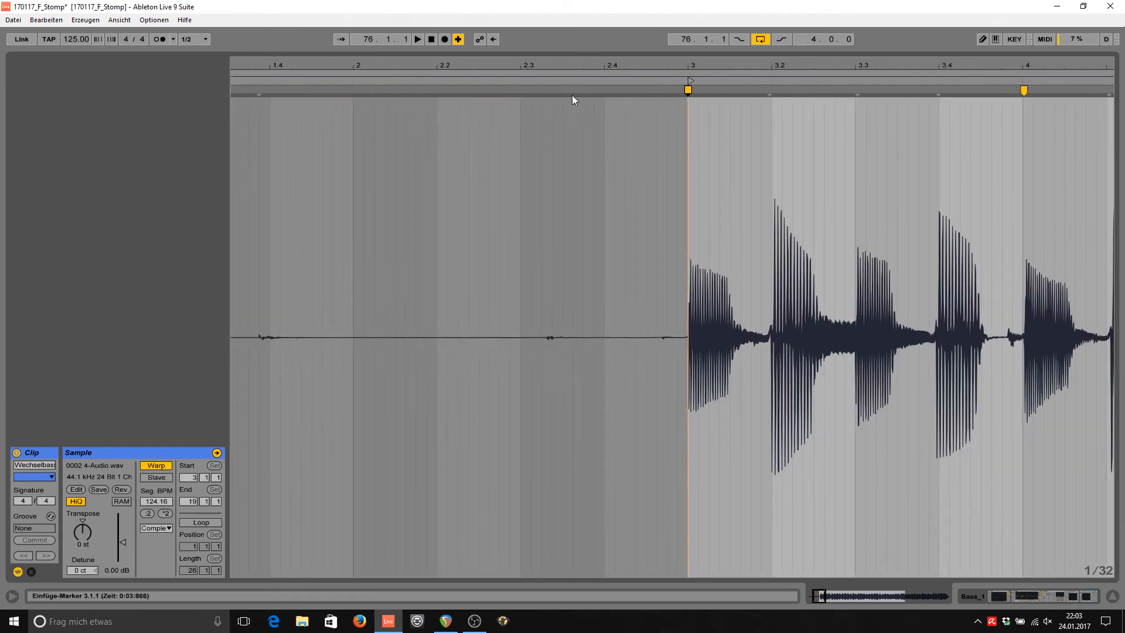
right_click(688, 91)
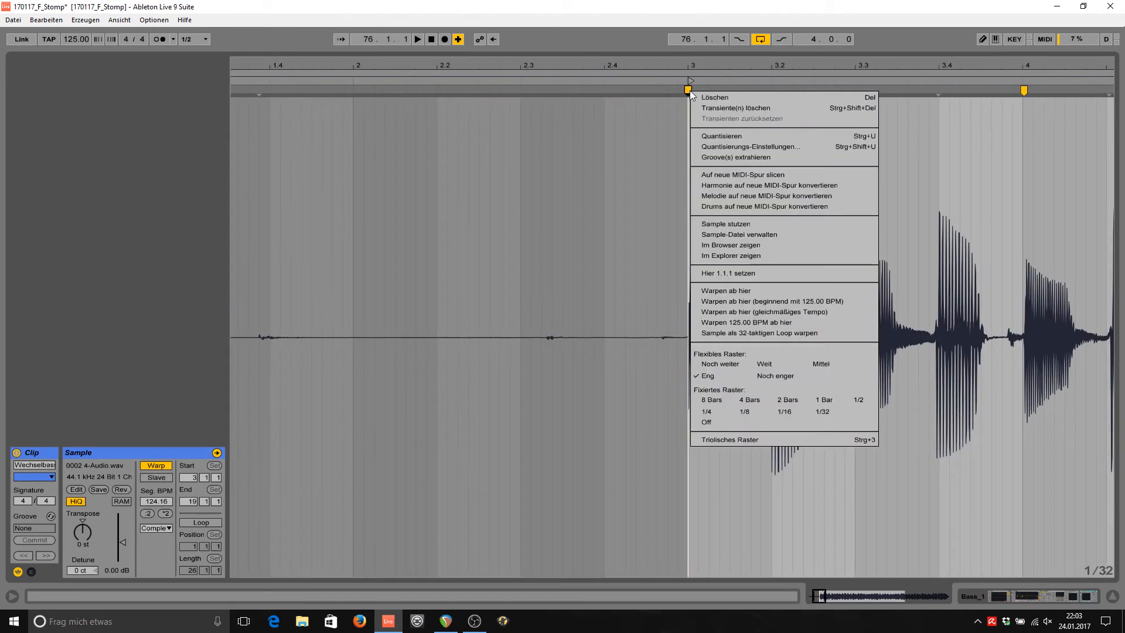
left_click(732, 273)
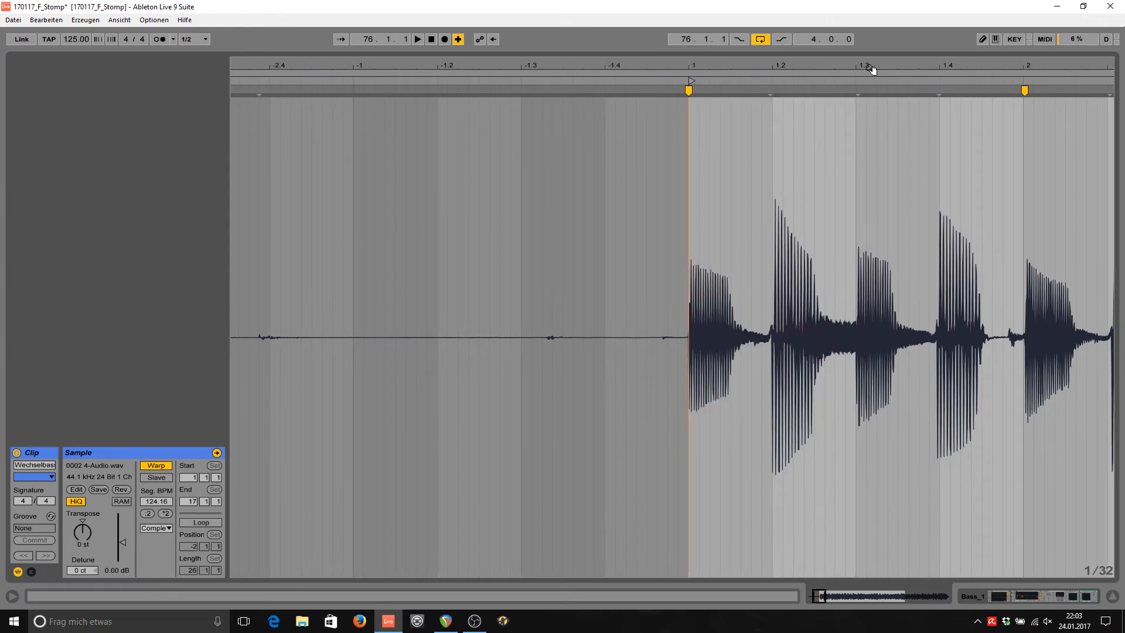
Pin the bass note onsets at bars 3 and 5 with warp markers.
left_click_drag(871, 68, 54, 82)
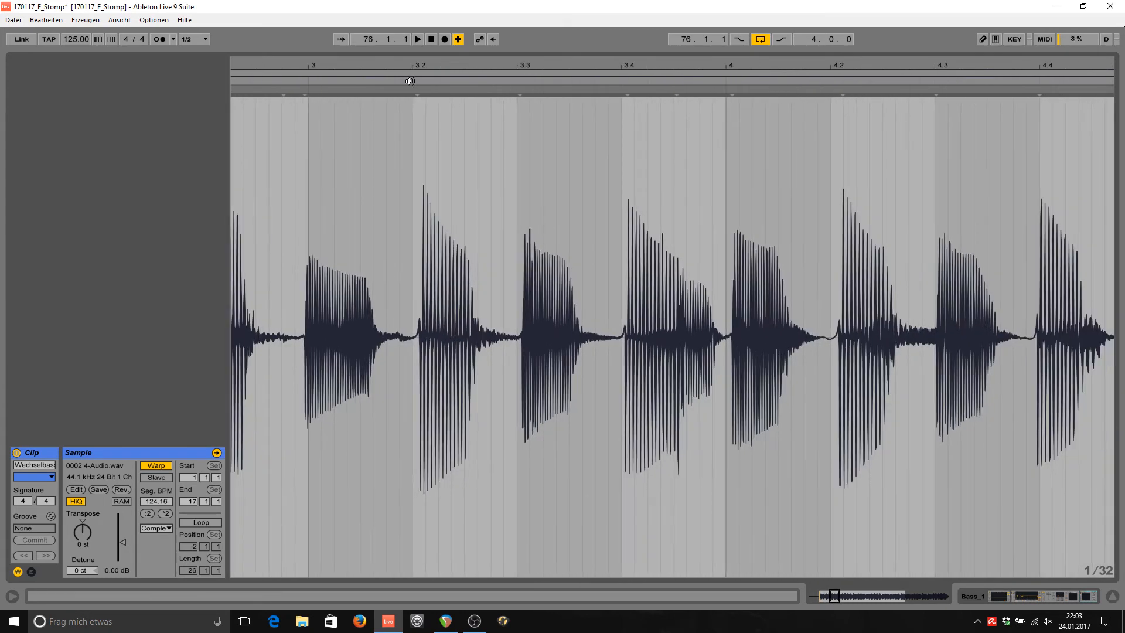
double_click(303, 87)
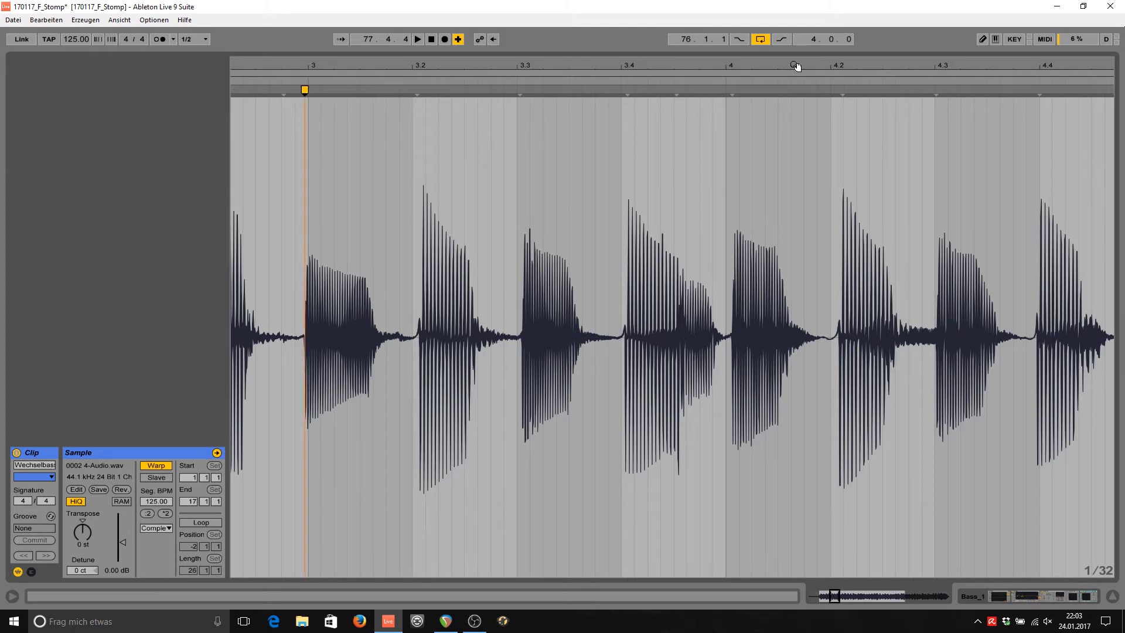
mouse_move(802, 68)
left_mouse_down()
mouse_move(804, 41)
mouse_move(806, 112)
mouse_move(1113, 107)
mouse_move(1052, 71)
mouse_move(816, 69)
left_mouse_up()
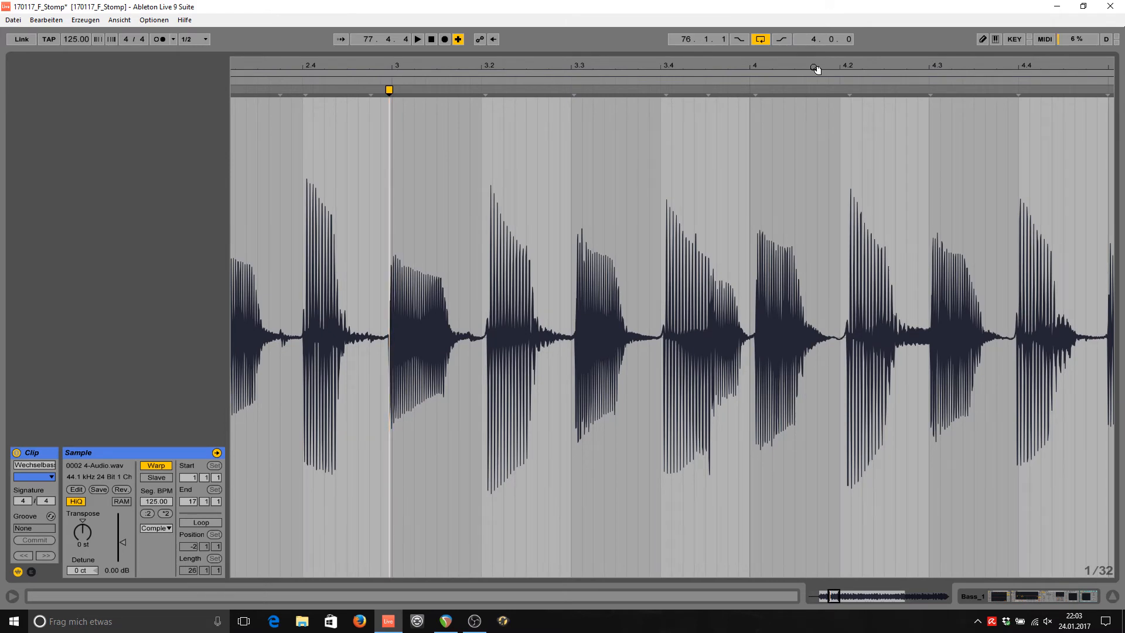
left_click_drag(824, 66, 566, 67)
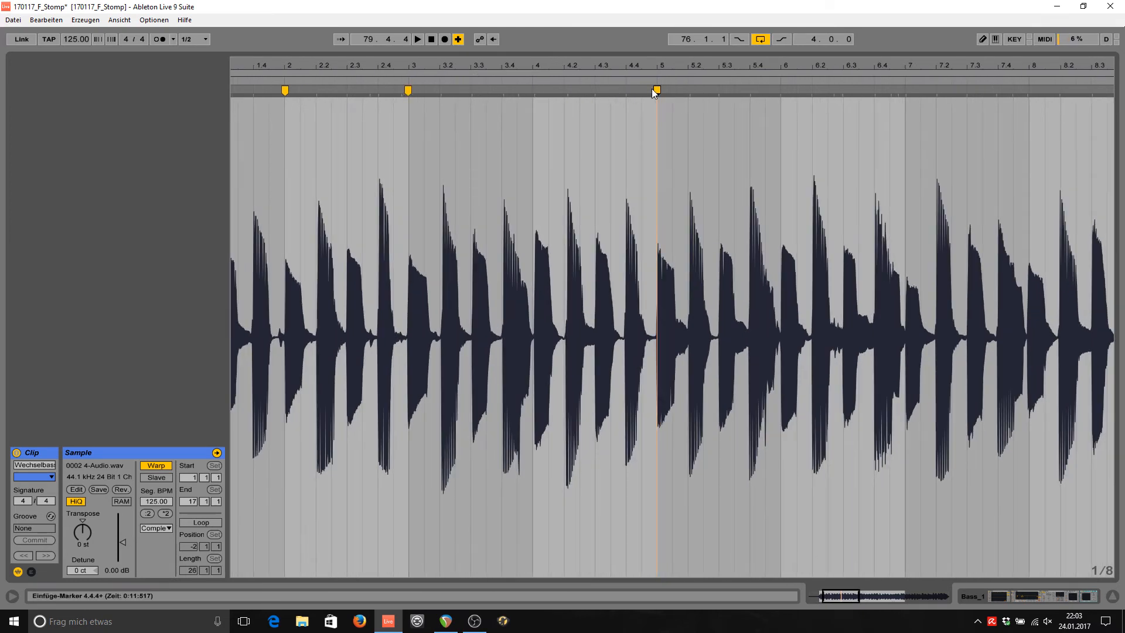
Warp the late bass notes at 3.4 and 4.2 onto the grid, keeping the note at 4.3 fixed with a marker.
left_click_drag(556, 67, 813, 87)
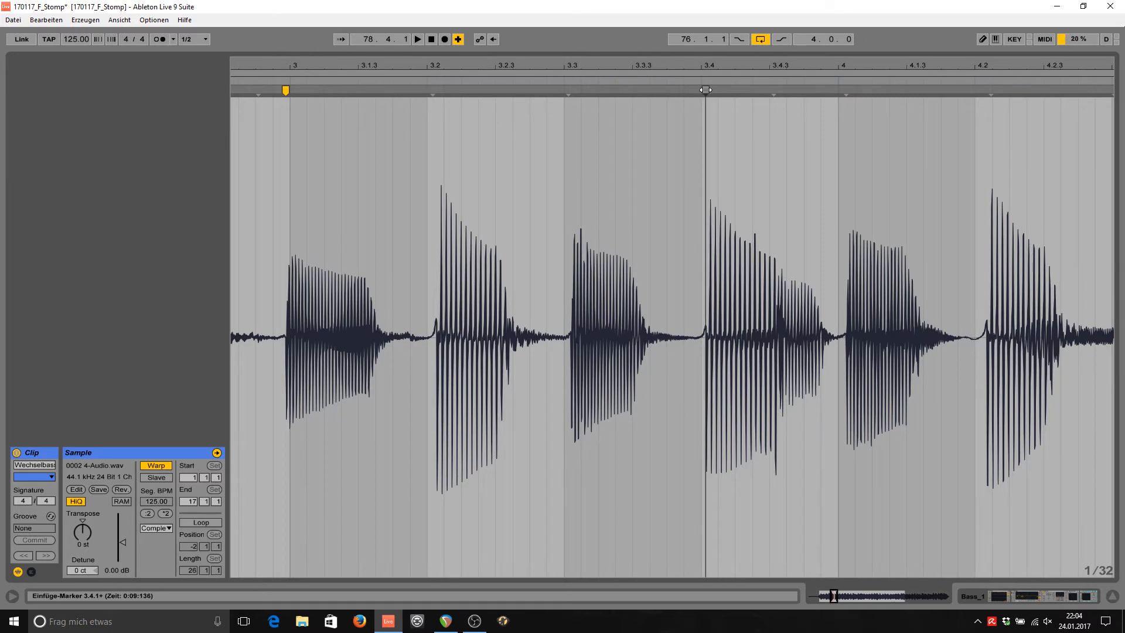
left_click_drag(704, 90, 700, 90)
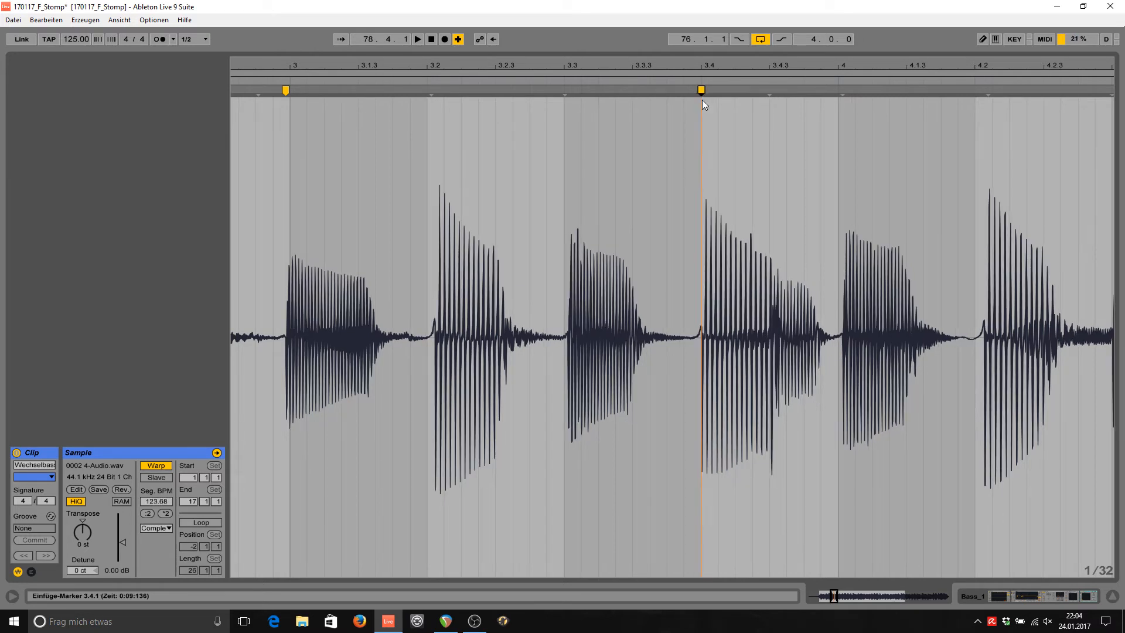
left_click_drag(864, 67, 536, 66)
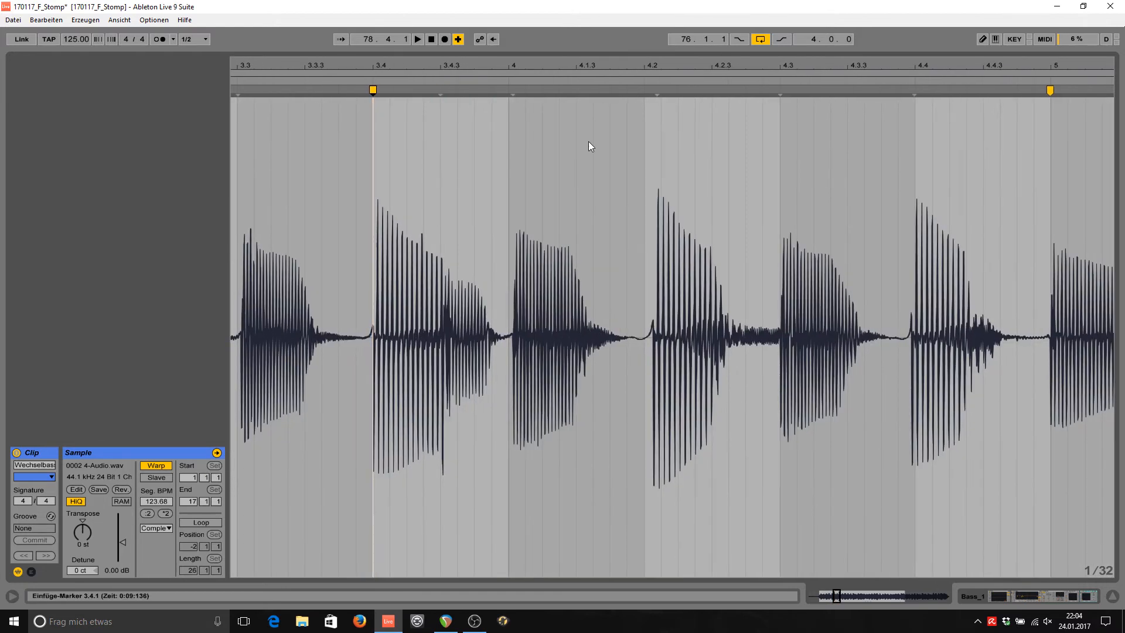
left_click(657, 90)
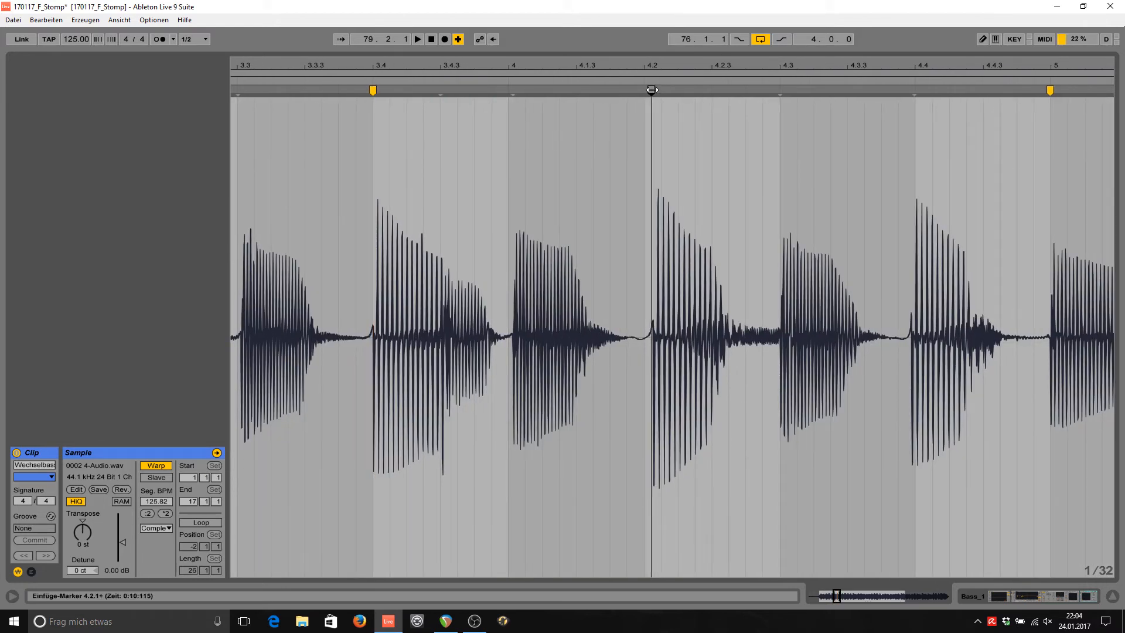
left_click(780, 91)
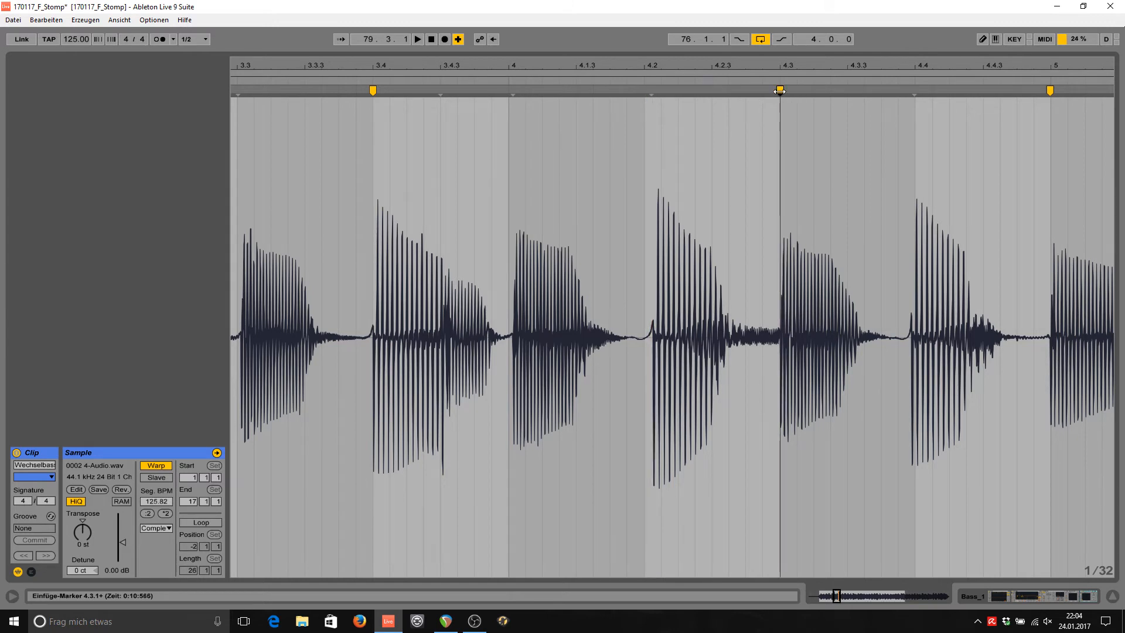
double_click(653, 91)
left_click_drag(653, 91, 644, 90)
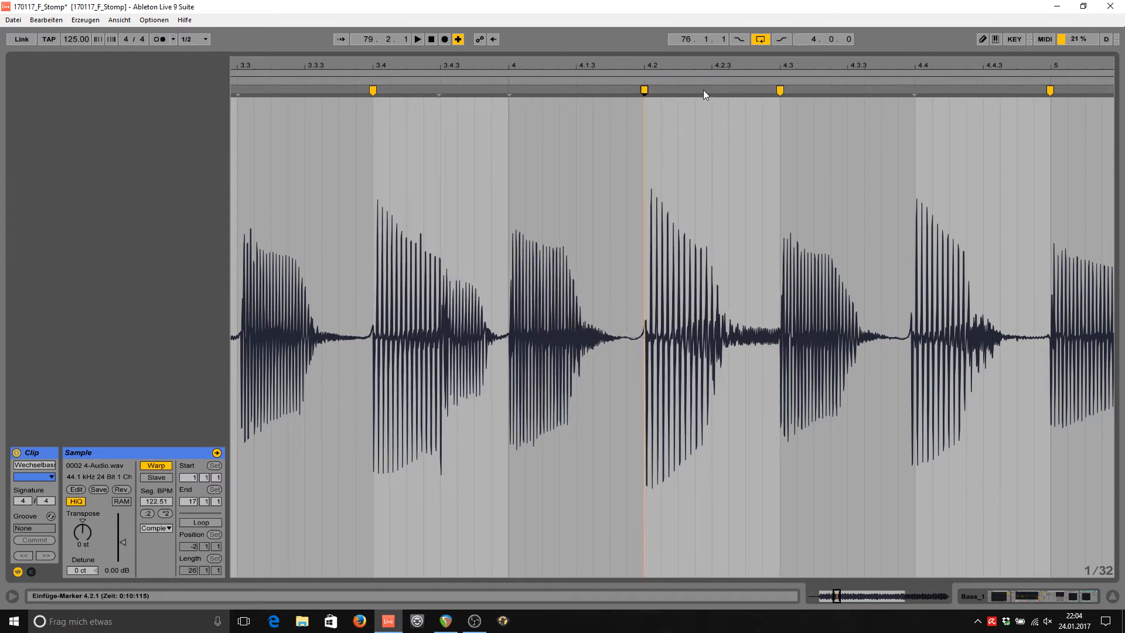
Add warp markers on the bass note onsets at bars 6 and 7 and at beat 8.3.
left_click_drag(904, 65, 273, 65)
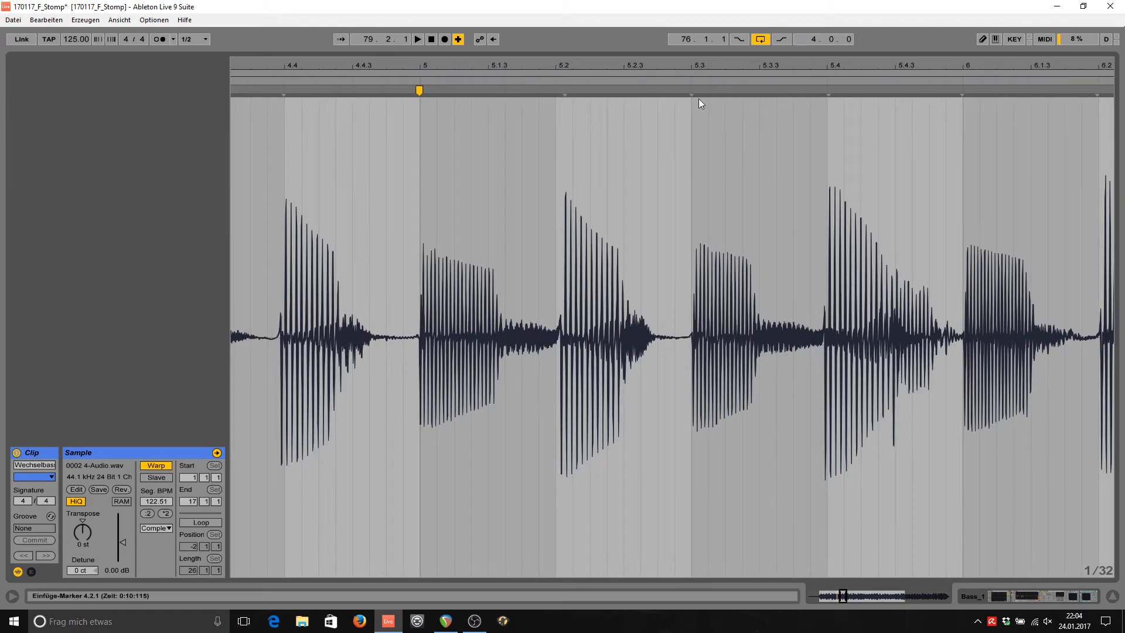
left_click_drag(804, 69, 414, 79)
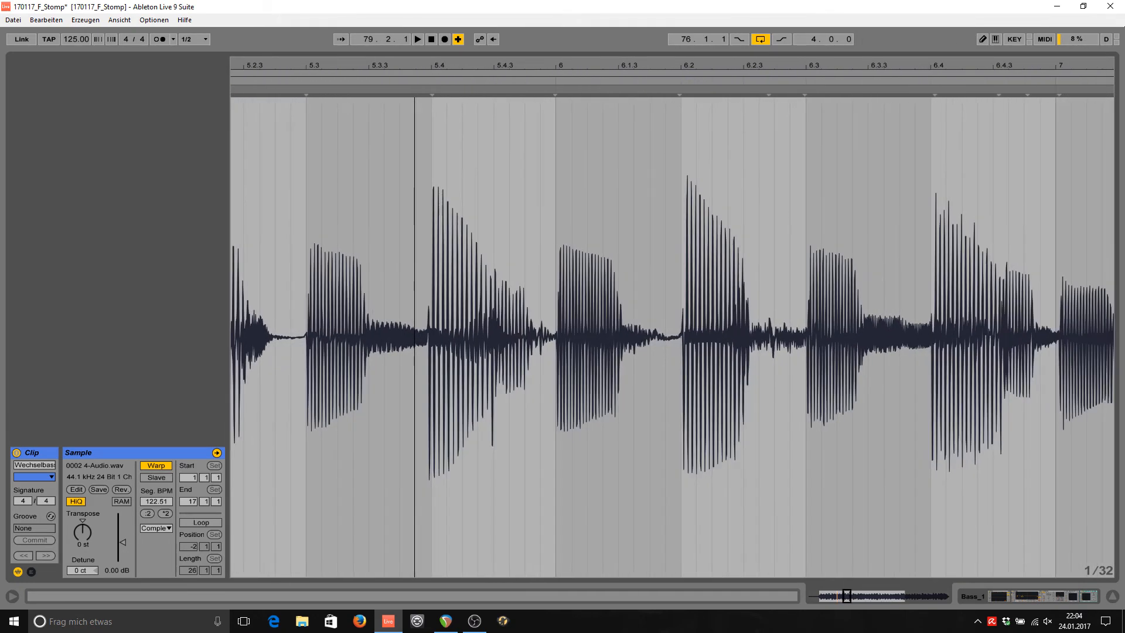
left_click(554, 91)
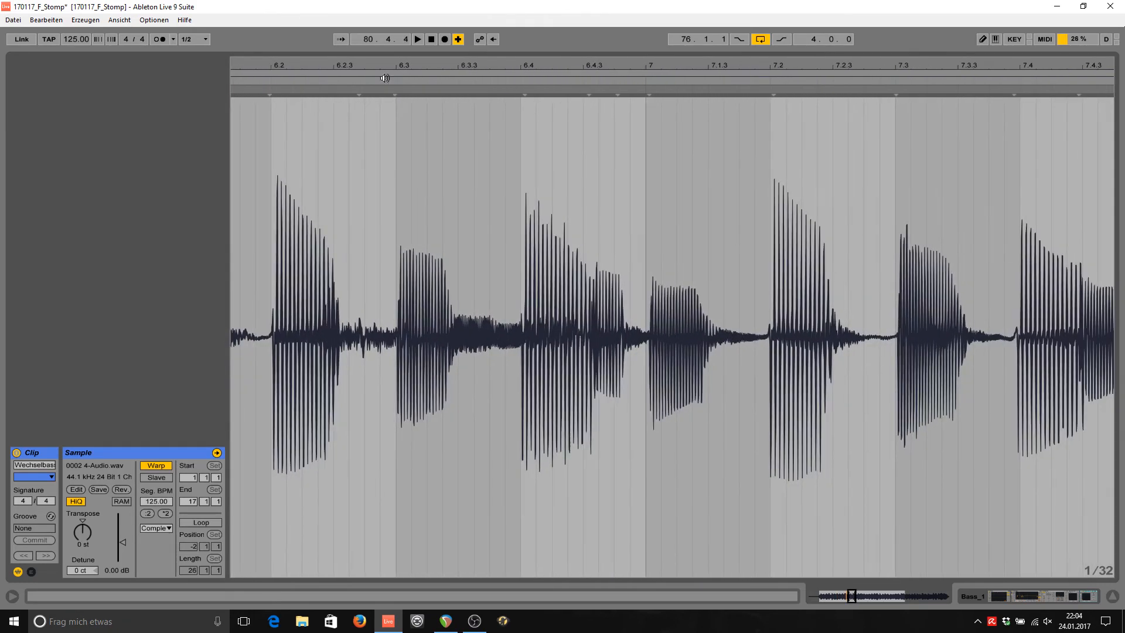
left_click(648, 90)
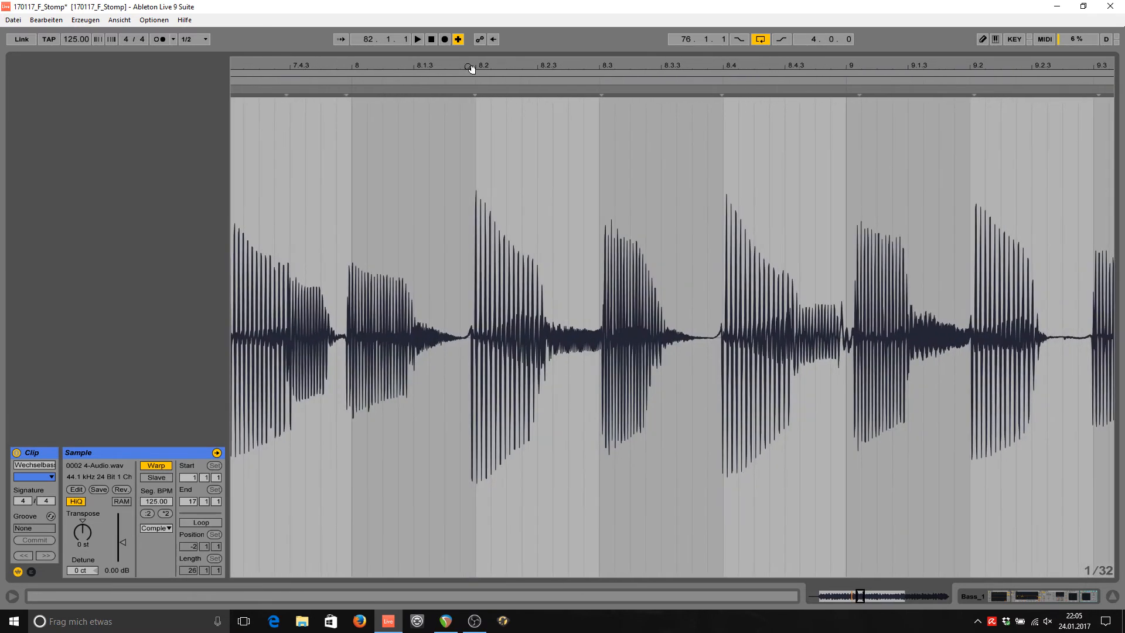
left_click(601, 89)
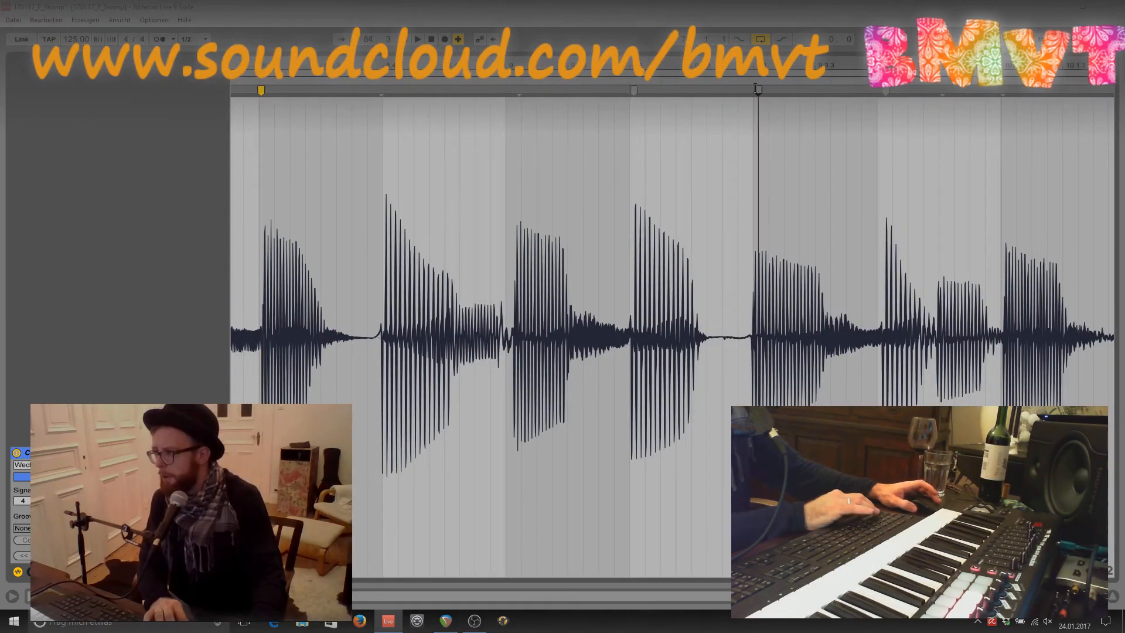
left_click_drag(756, 89, 753, 89)
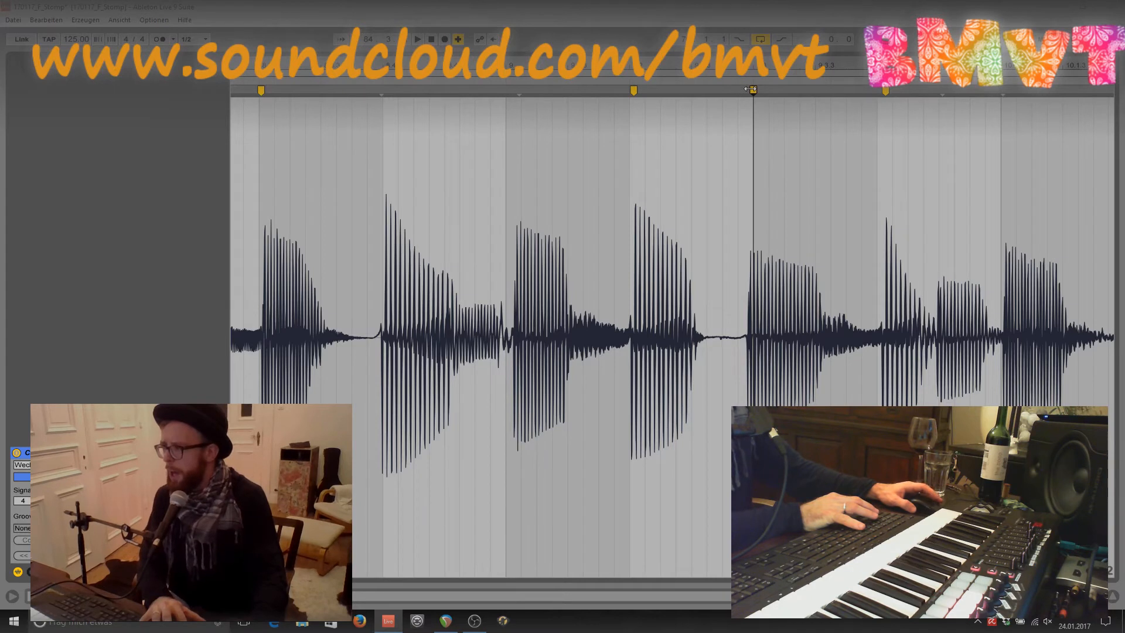
left_click_drag(750, 89, 756, 91)
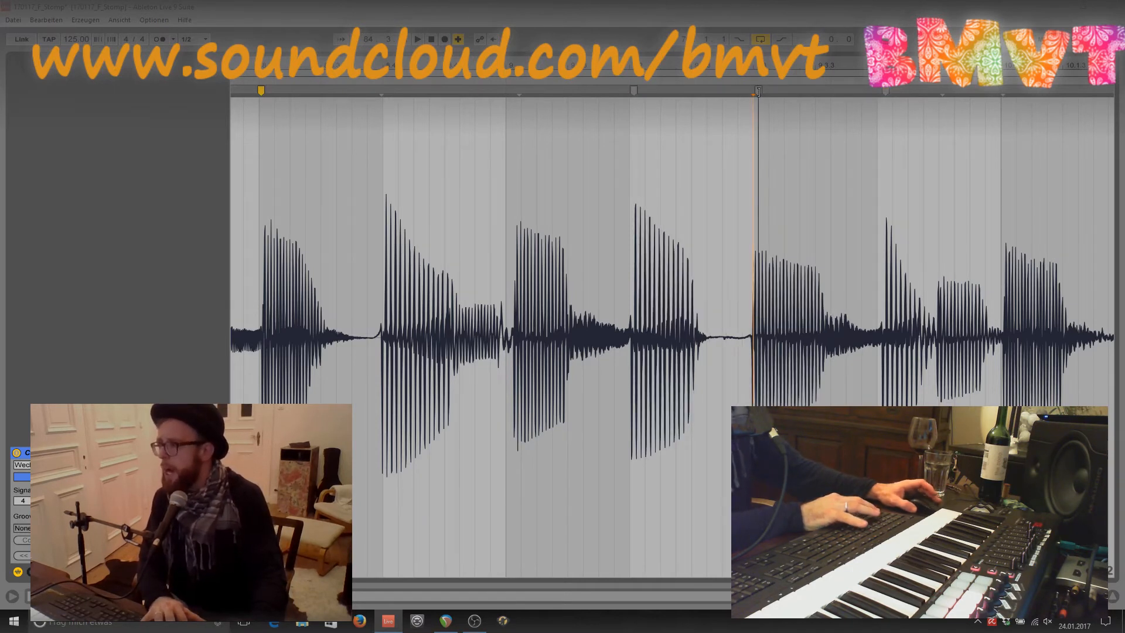
left_click_drag(758, 91, 754, 92)
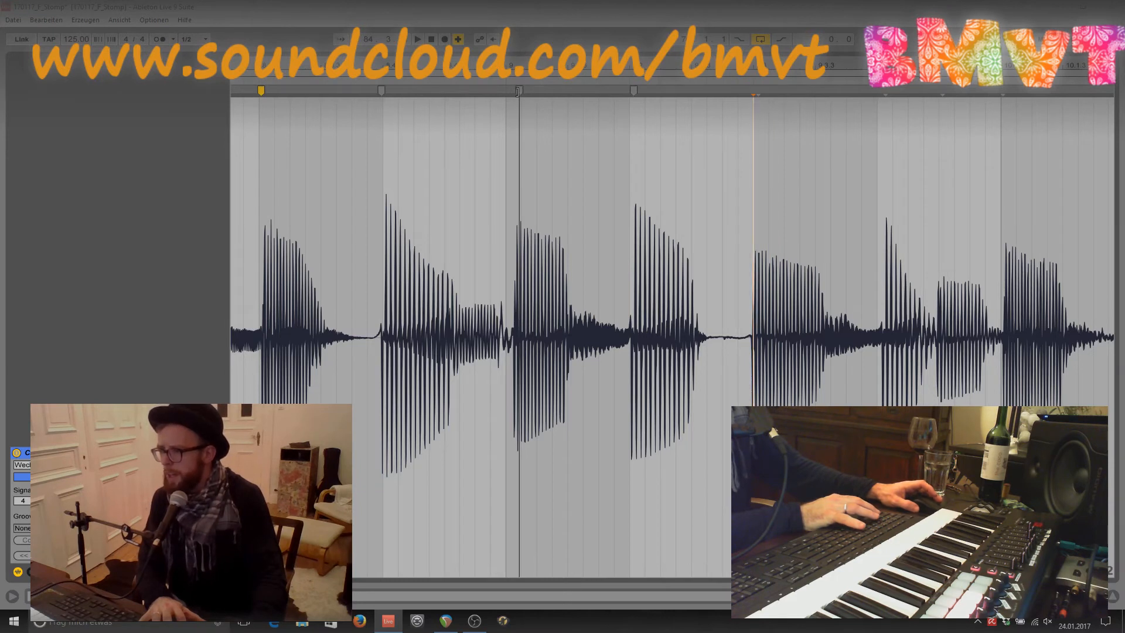
Warp the late bass notes at bar 9 and beat 10.2 onto the grid, with markers holding their neighbouring notes.
left_click_drag(519, 91, 505, 90)
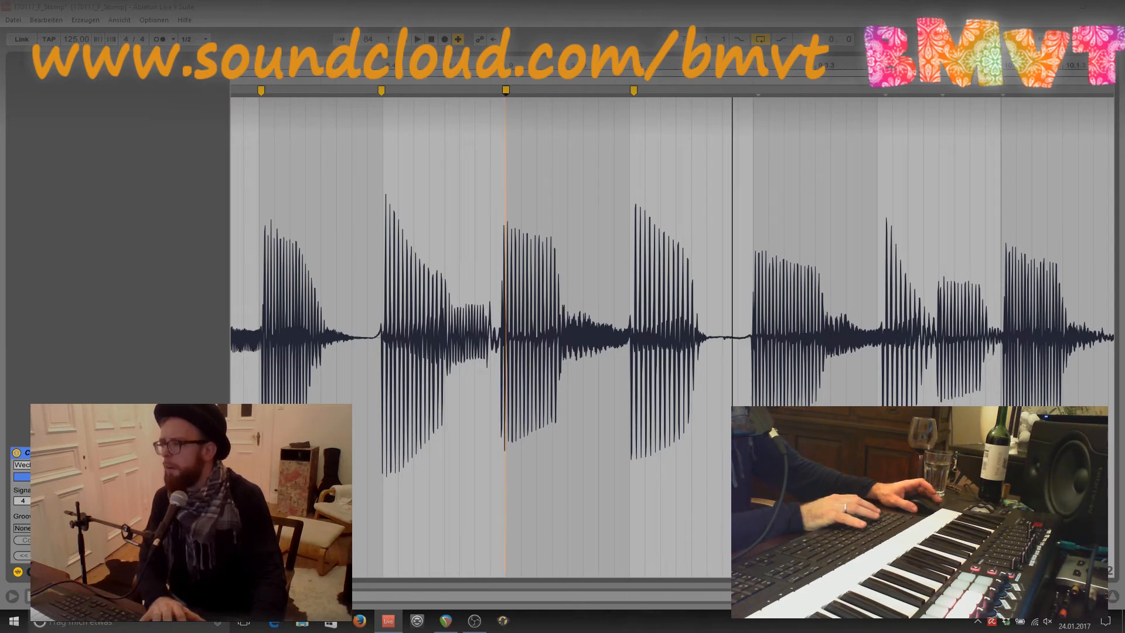
left_click_drag(731, 66, 395, 66)
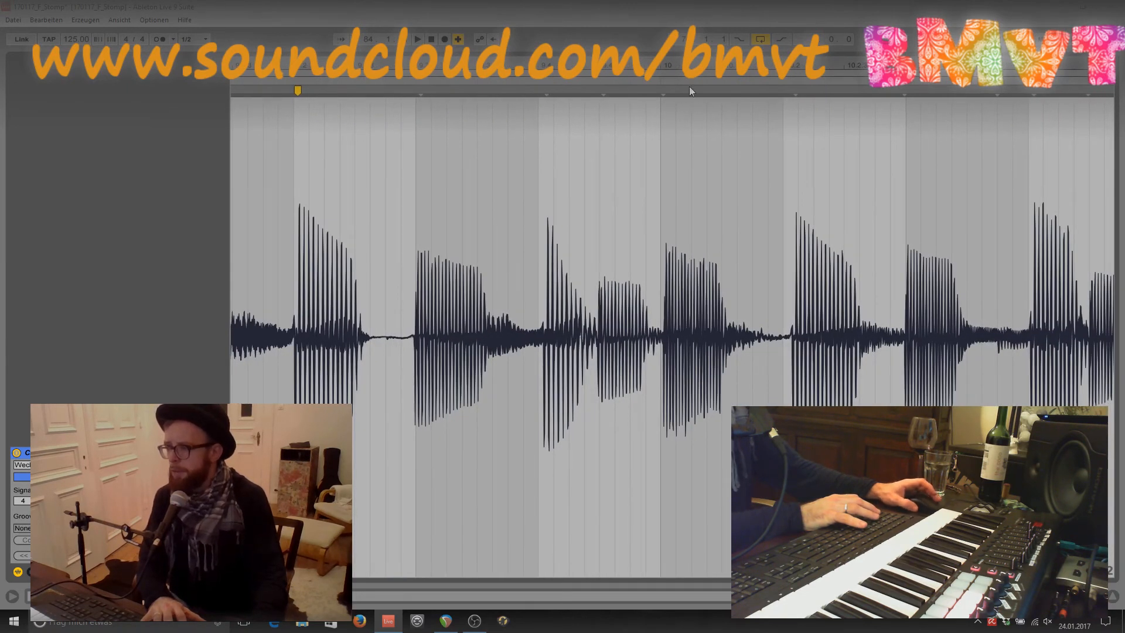
left_click_drag(728, 68, 534, 68)
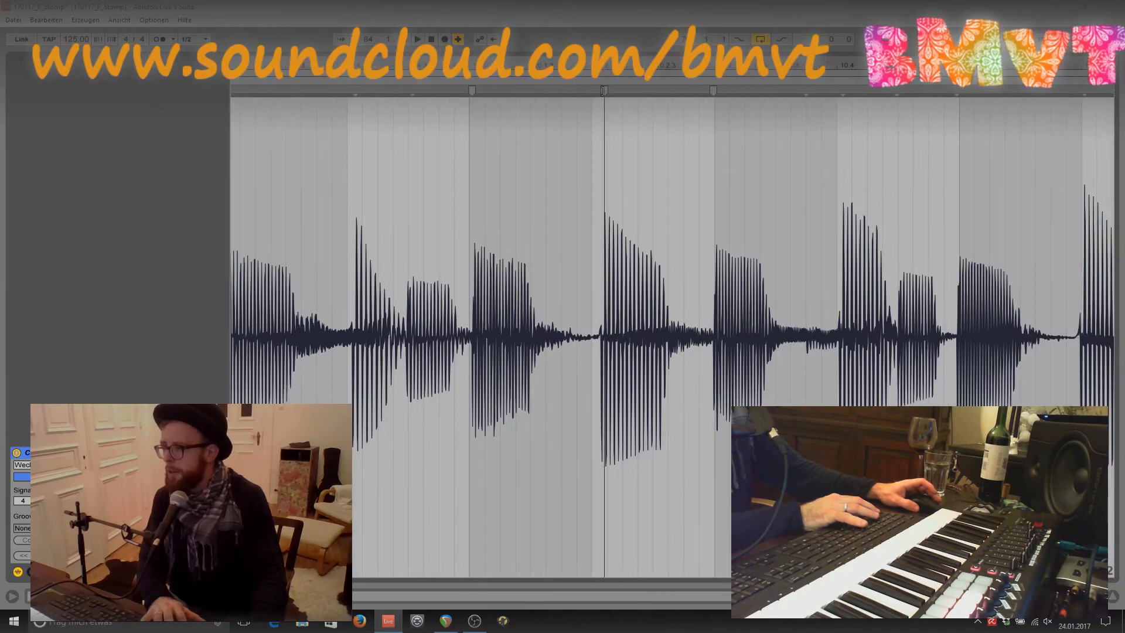
left_click_drag(603, 90, 591, 92)
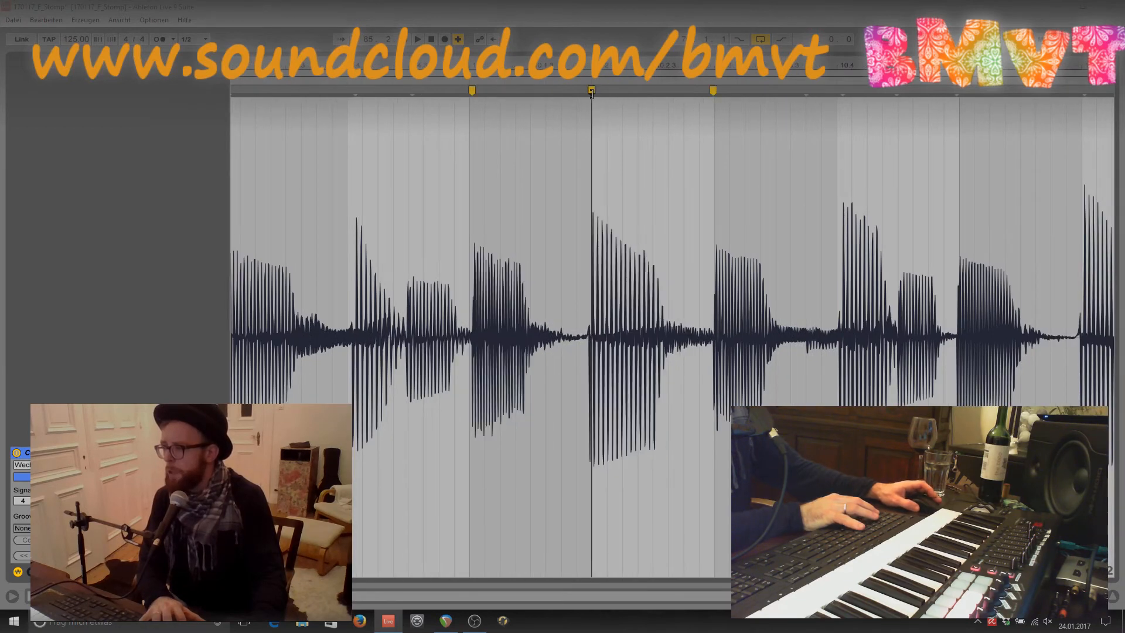
Warp the late bass note at bar 12 onto the grid, with markers holding its neighbouring notes.
left_click_drag(882, 68, 372, 68)
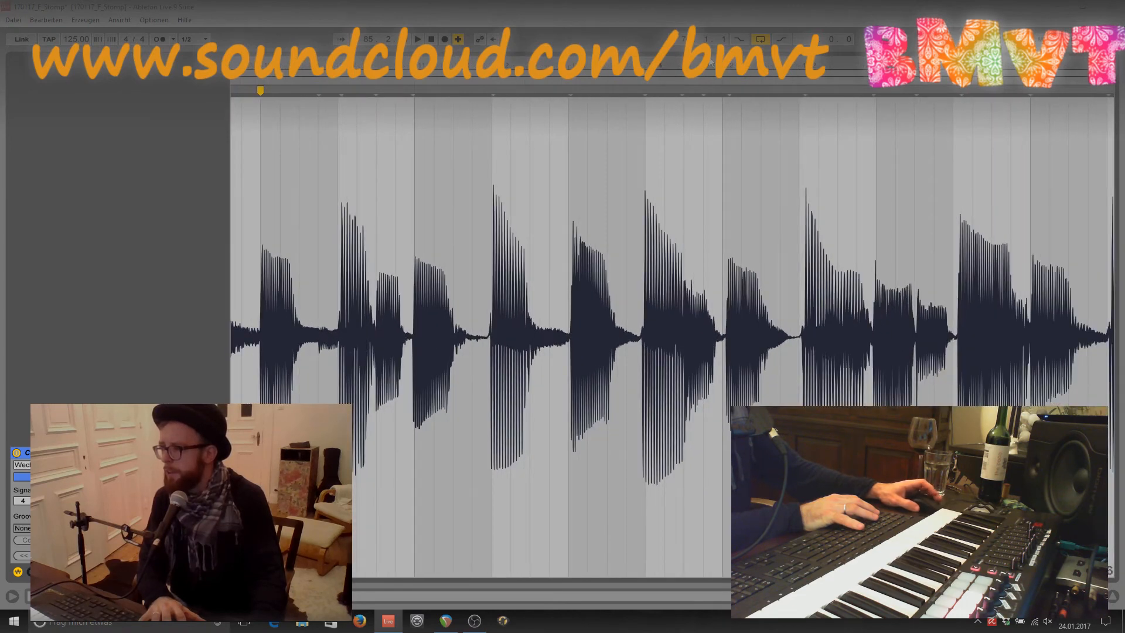
mouse_move(704, 65)
left_mouse_down()
mouse_move(638, 66)
mouse_move(631, 90)
left_mouse_up()
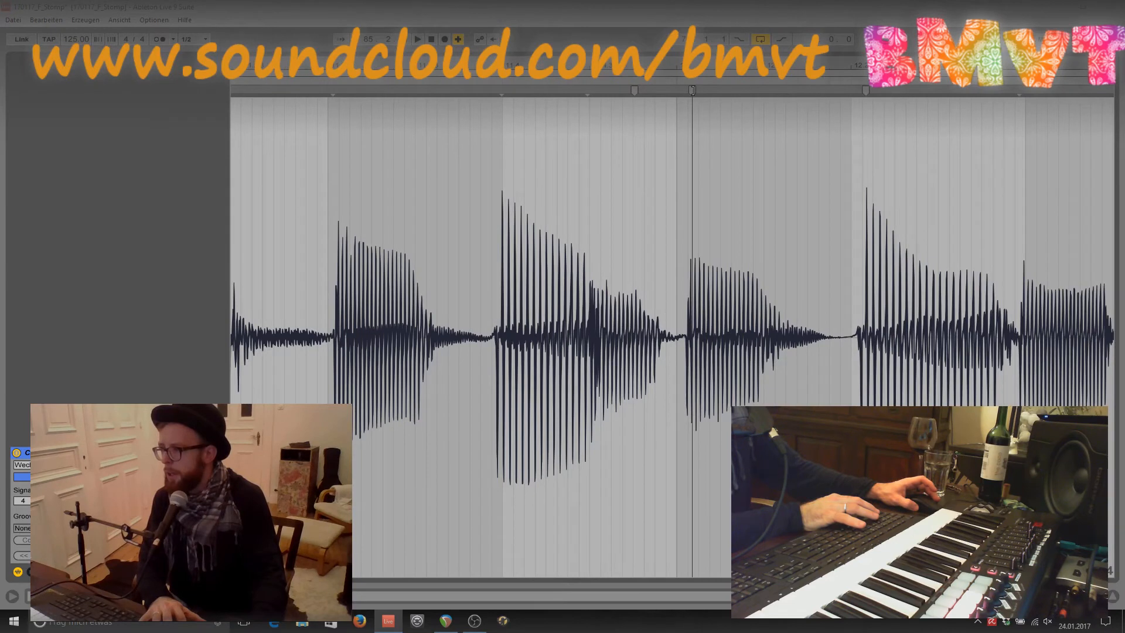
mouse_move(692, 90)
left_mouse_down()
mouse_move(676, 91)
mouse_move(690, 92)
left_mouse_up()
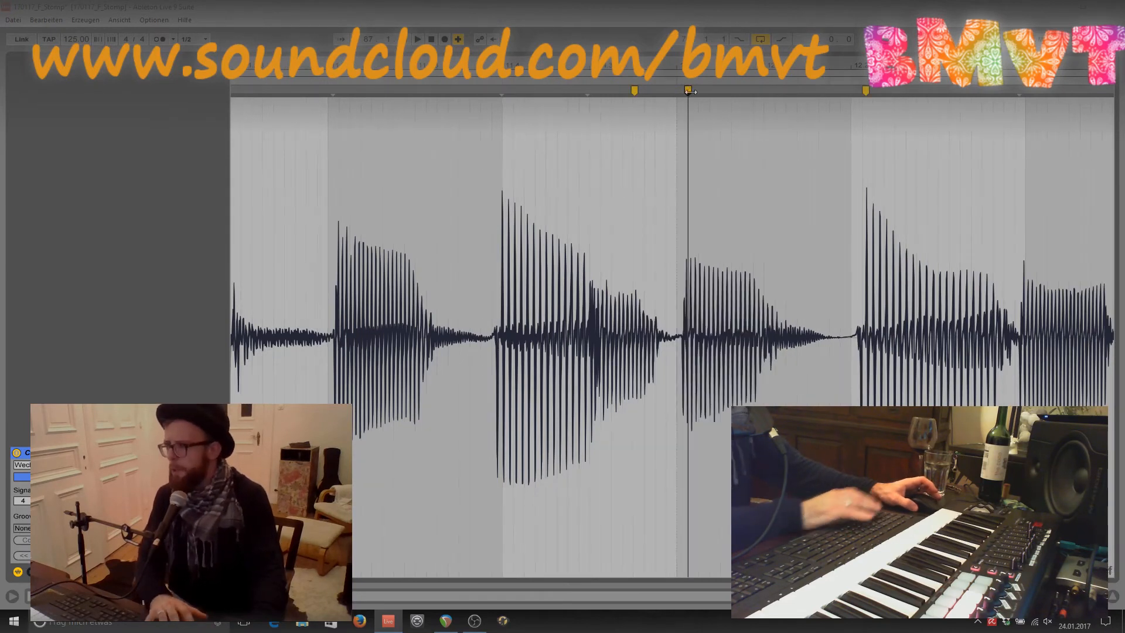
left_click_drag(688, 90, 685, 92)
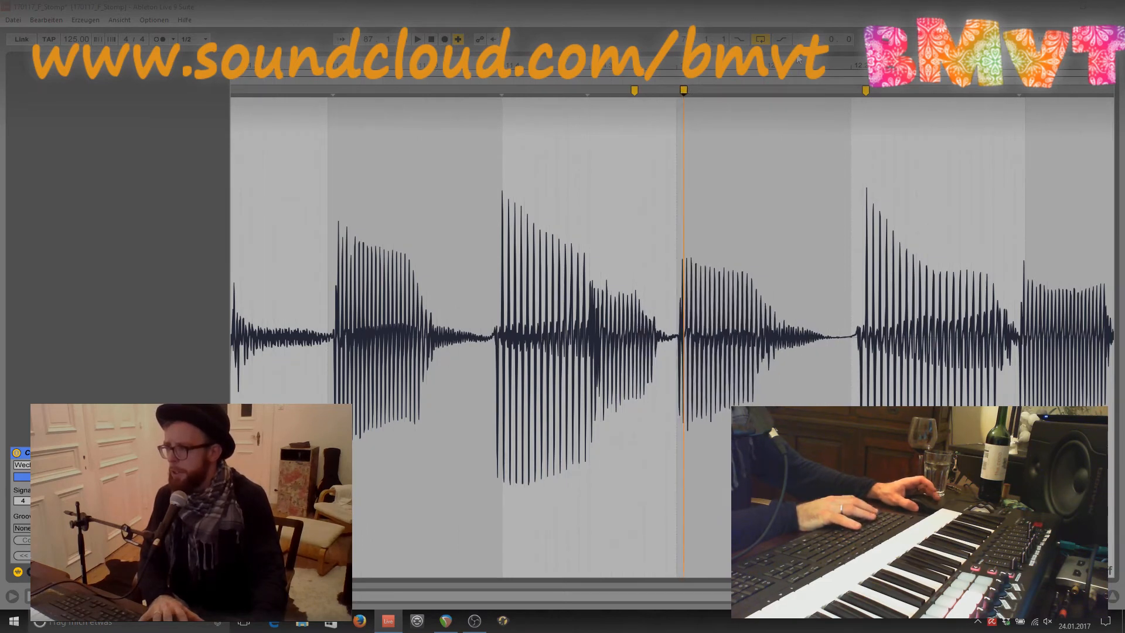
Warp the late bass notes at beats 14.3 and 16.2 onto the grid, with markers holding their neighbouring notes.
left_click_drag(801, 66, 819, 40)
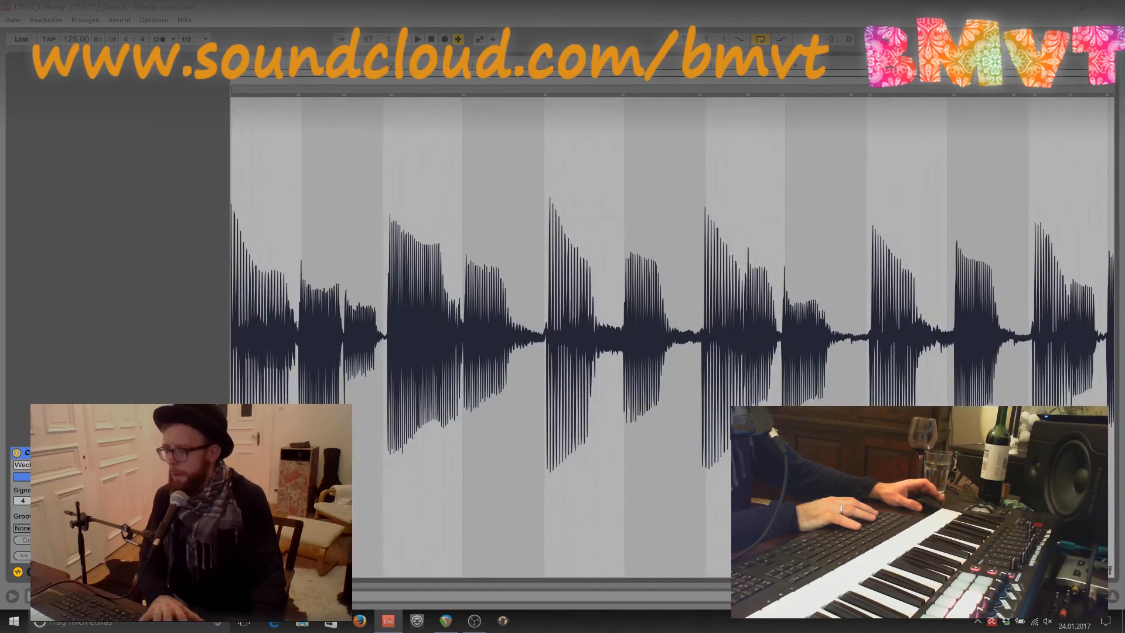
left_click_drag(601, 65, 593, 82)
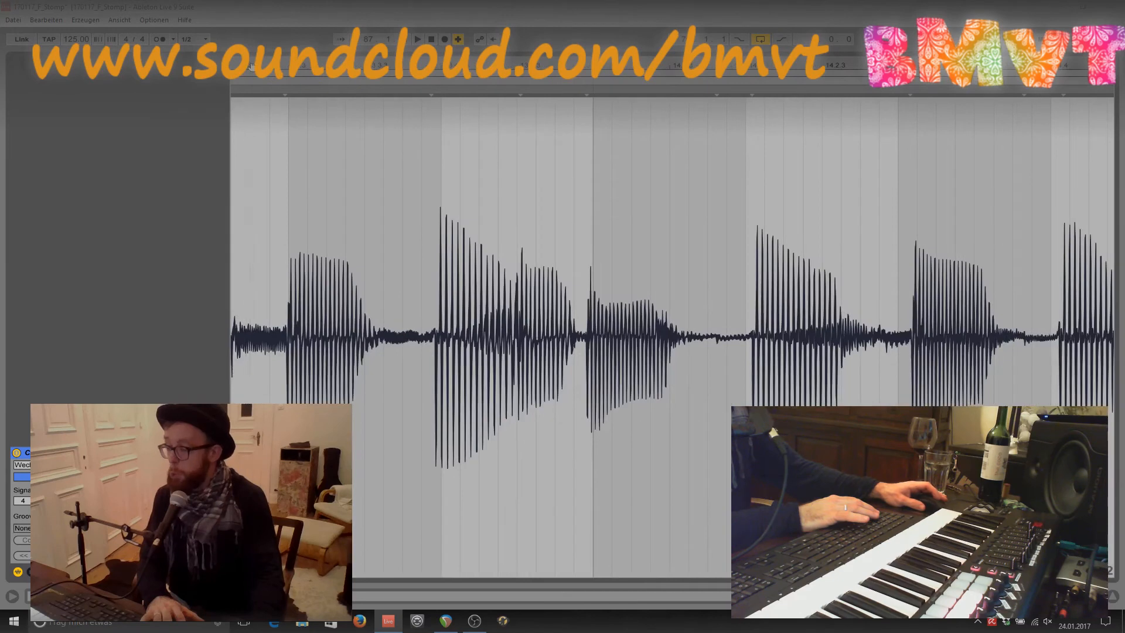
left_click_drag(823, 63, 817, 65)
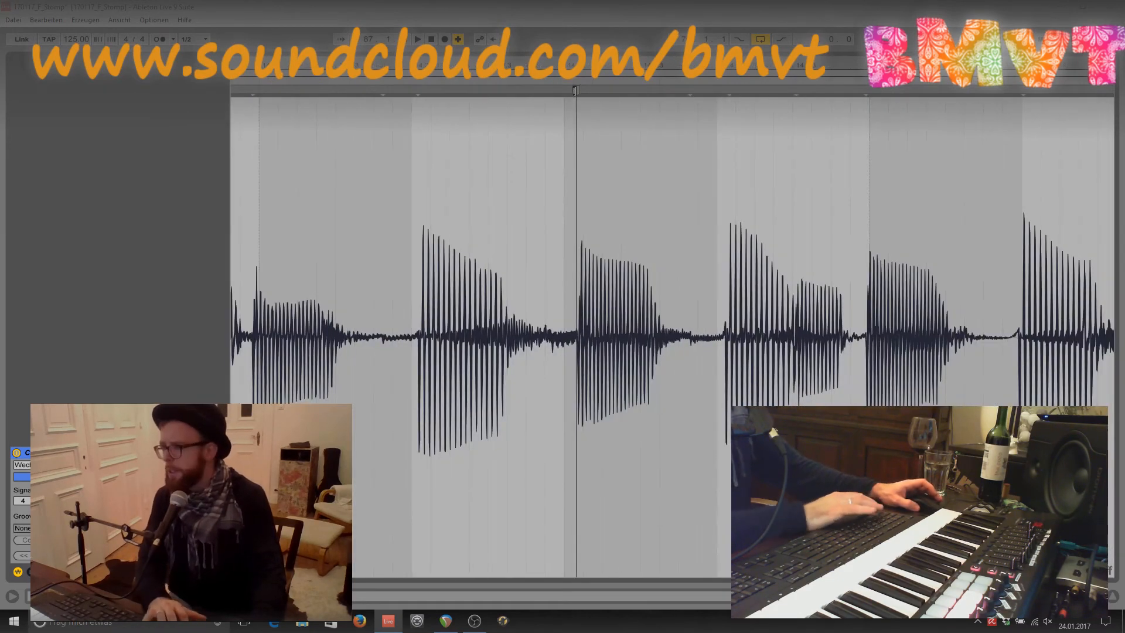
left_click_drag(575, 91, 564, 92)
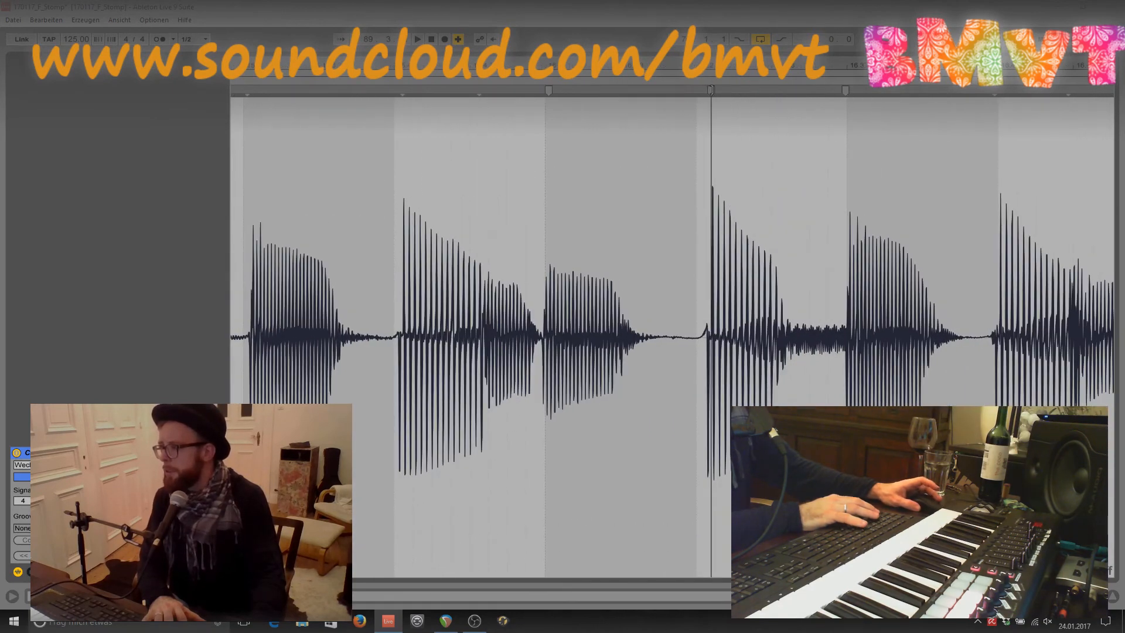
left_click_drag(711, 89, 701, 90)
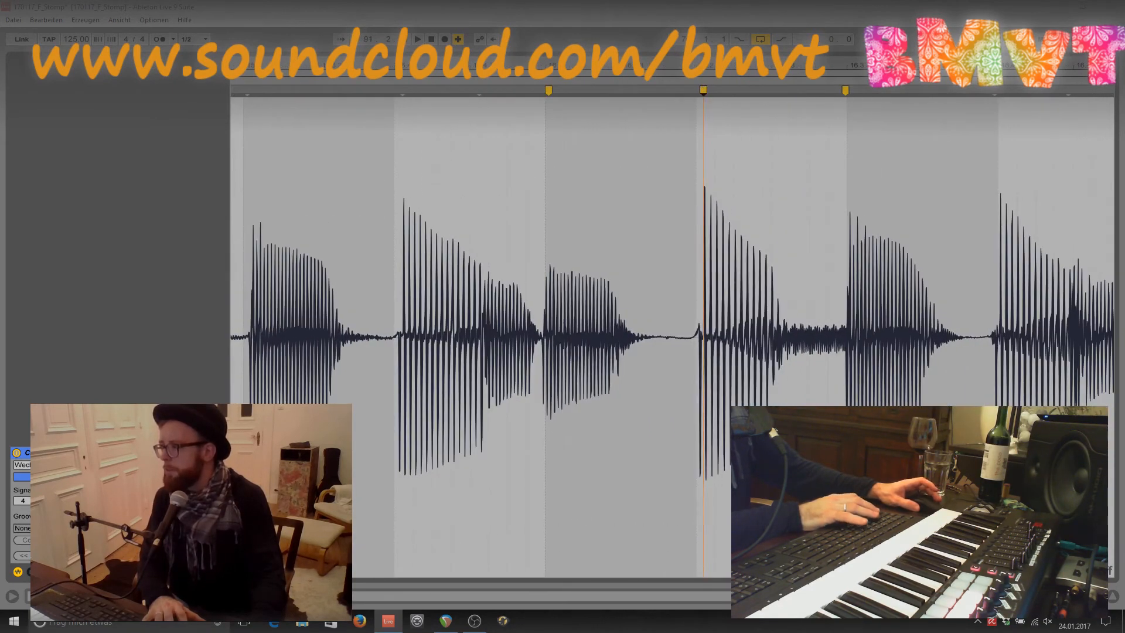
left_click_drag(957, 68, 491, 61)
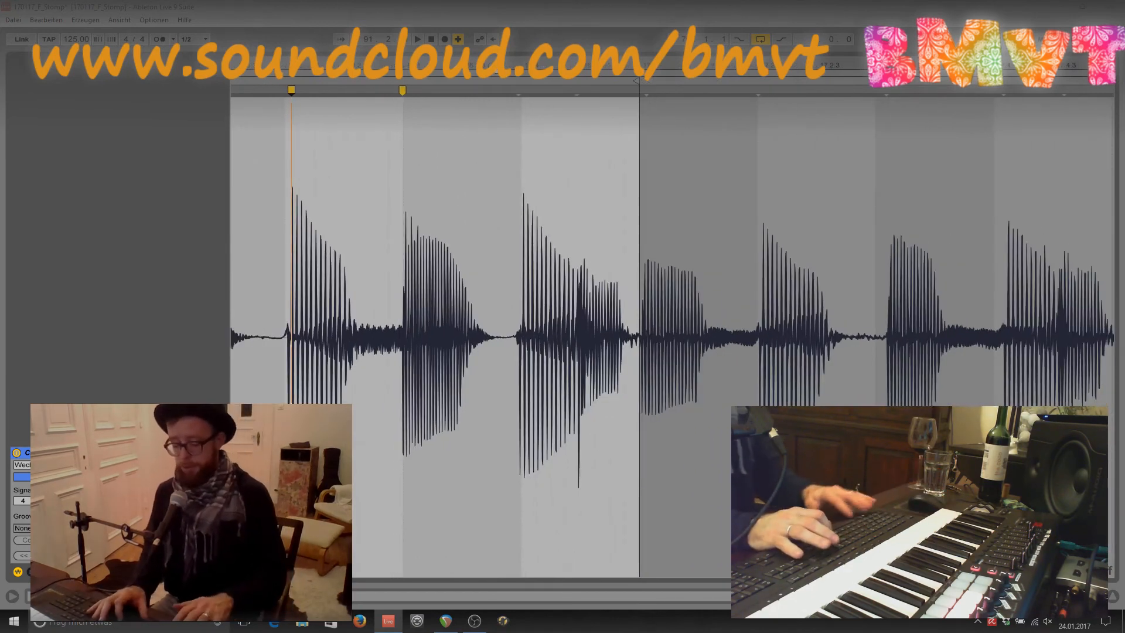
Play the warped Wechselbass section in the arrangement from bar 76 to check its timing.
key("ctrl+alt+l")
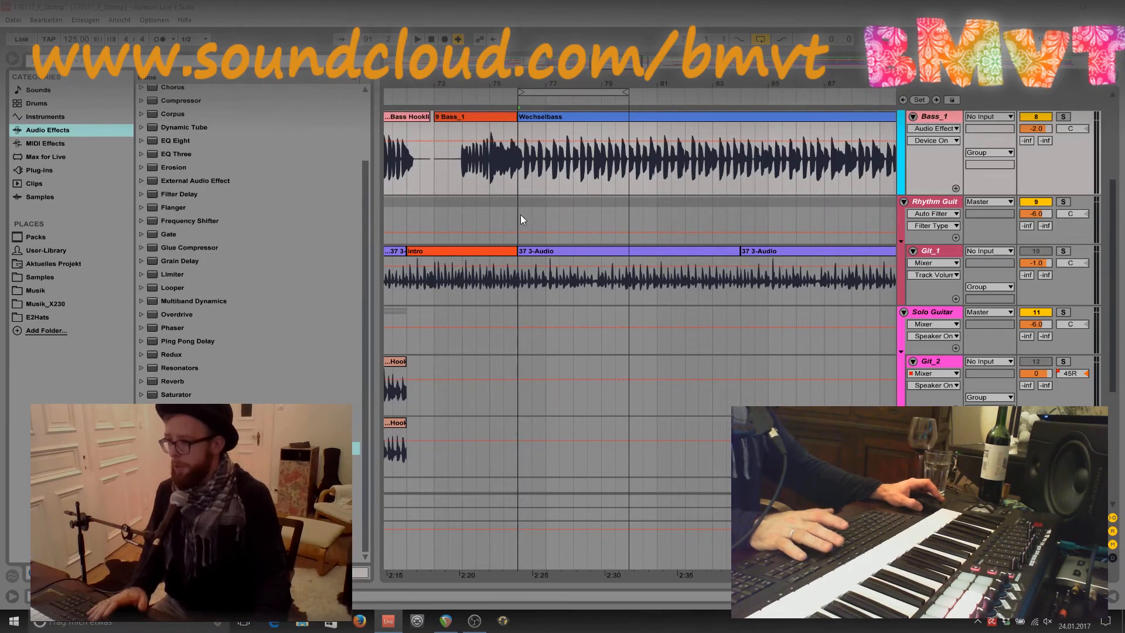
key("space")
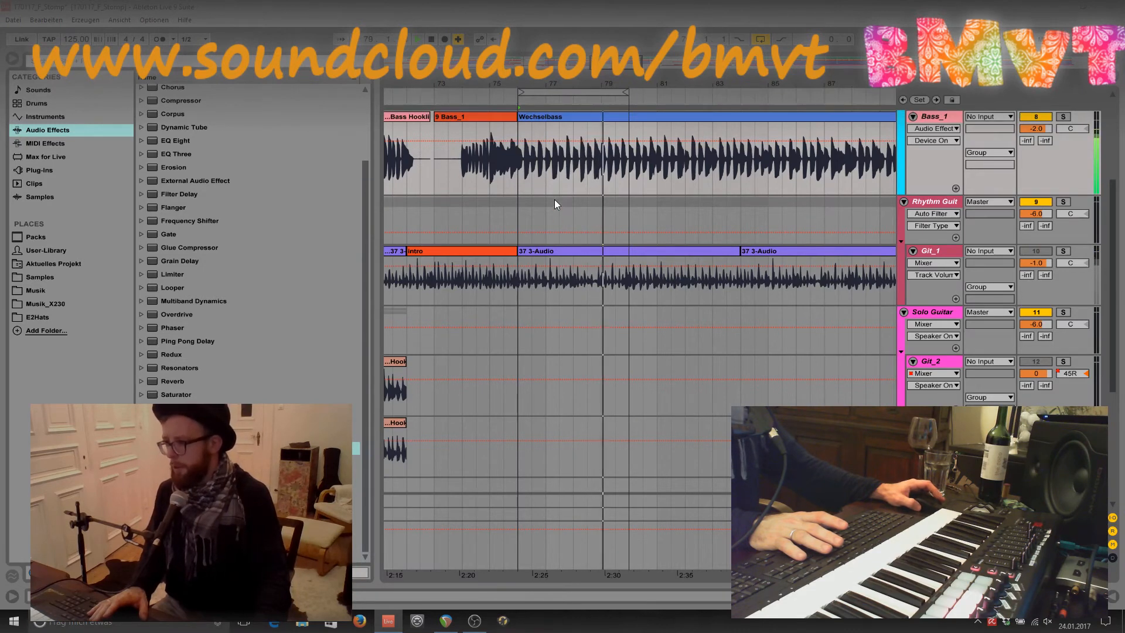
key("space")
key("space")
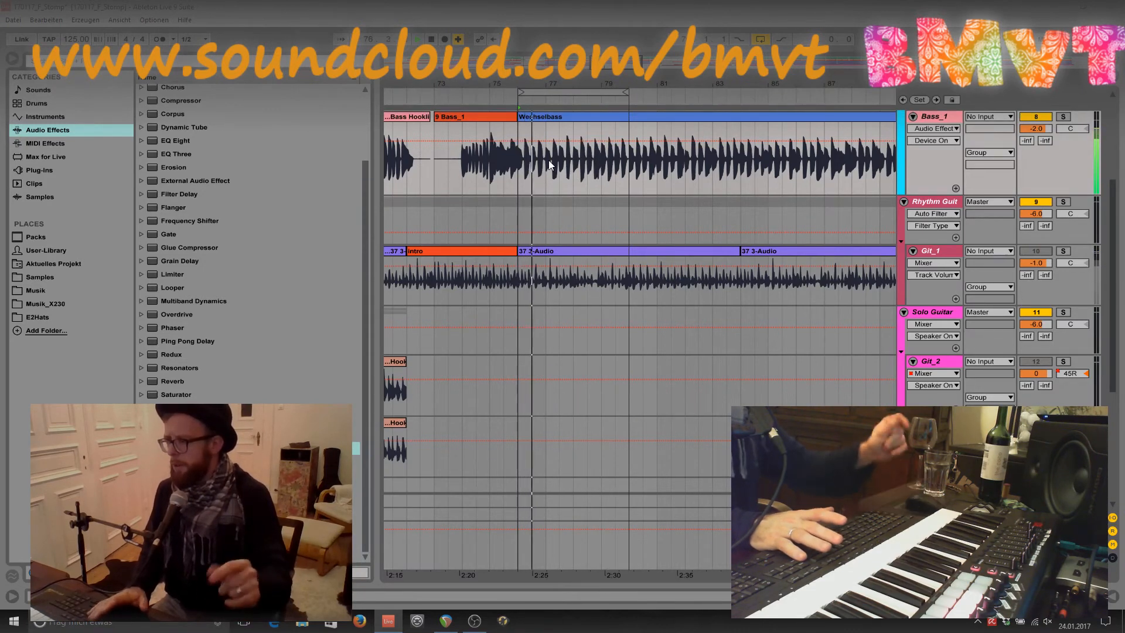
key("space")
key("space")
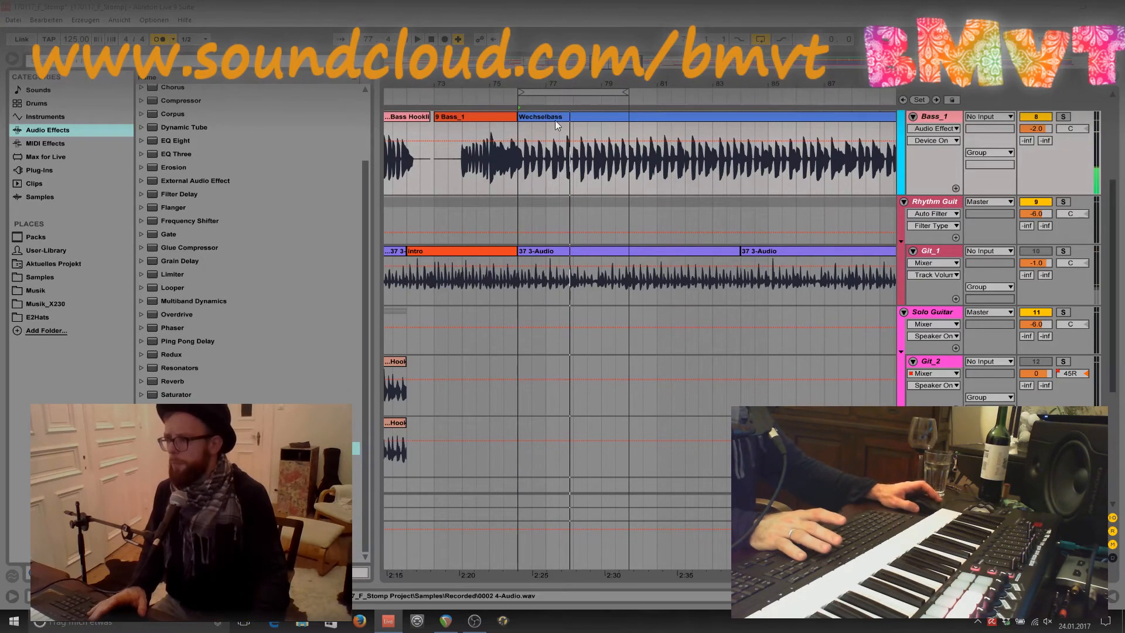
Examine the first bars of the Wechselbass clip, both in its sample waveform and against the guitar in the arrangement.
double_click(554, 117)
double_click(387, 67)
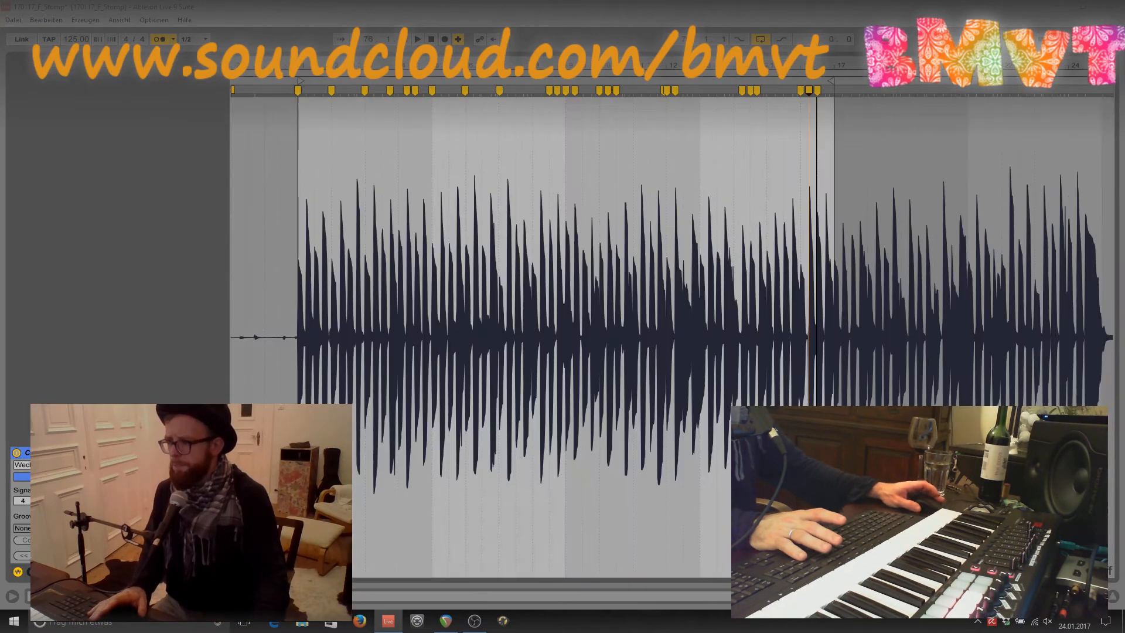
mouse_move(313, 66)
left_mouse_down()
mouse_move(439, 117)
mouse_move(595, 121)
mouse_move(595, 176)
left_mouse_up()
key("space")
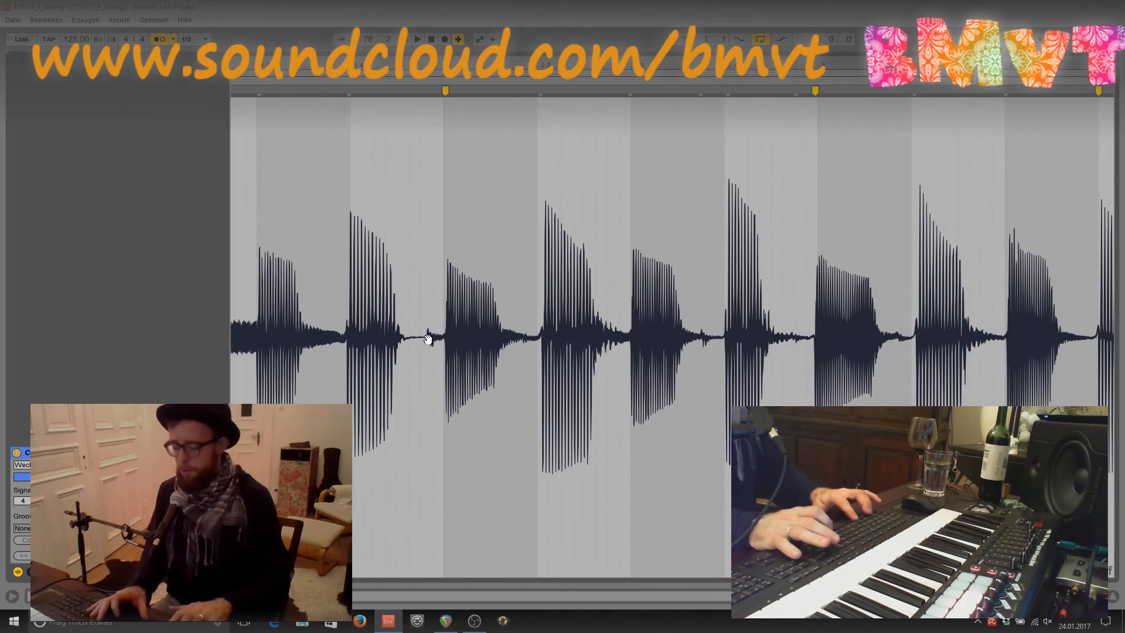
key("ctrl+alt+l")
left_click(565, 88)
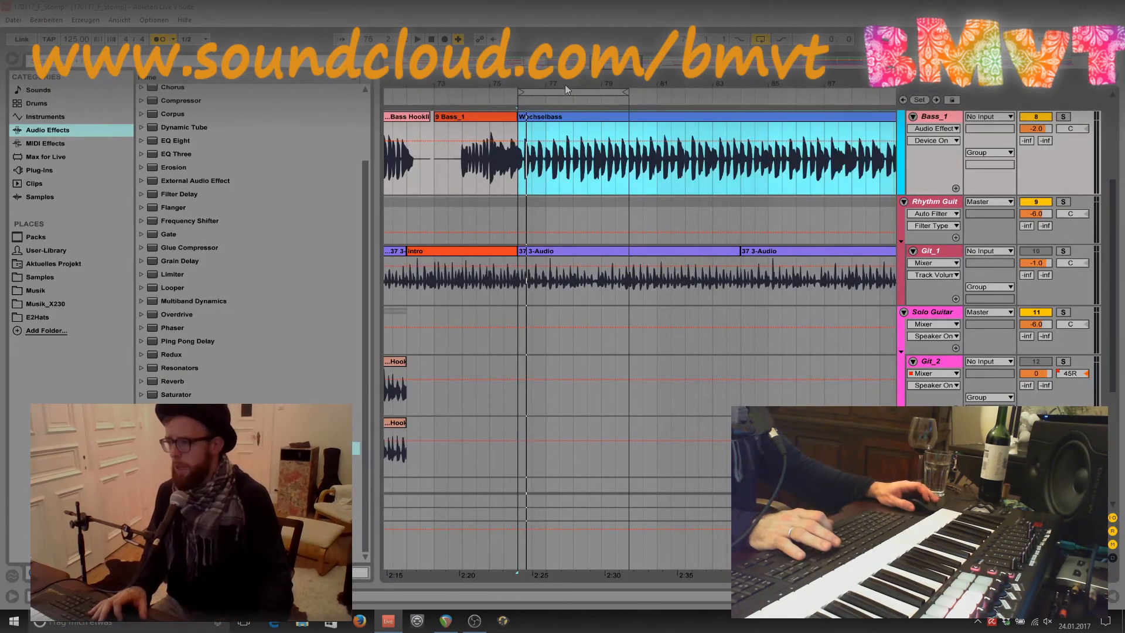
left_click_drag(571, 87, 306, 182)
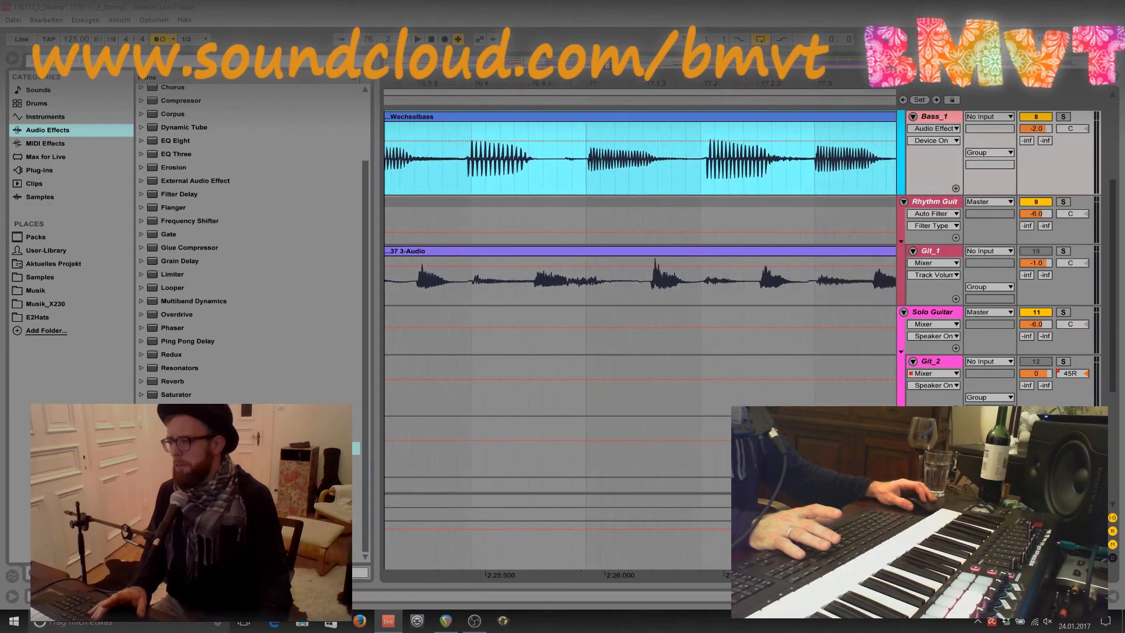
left_click_drag(415, 86, 390, 86)
left_click_drag(525, 86, 537, 57)
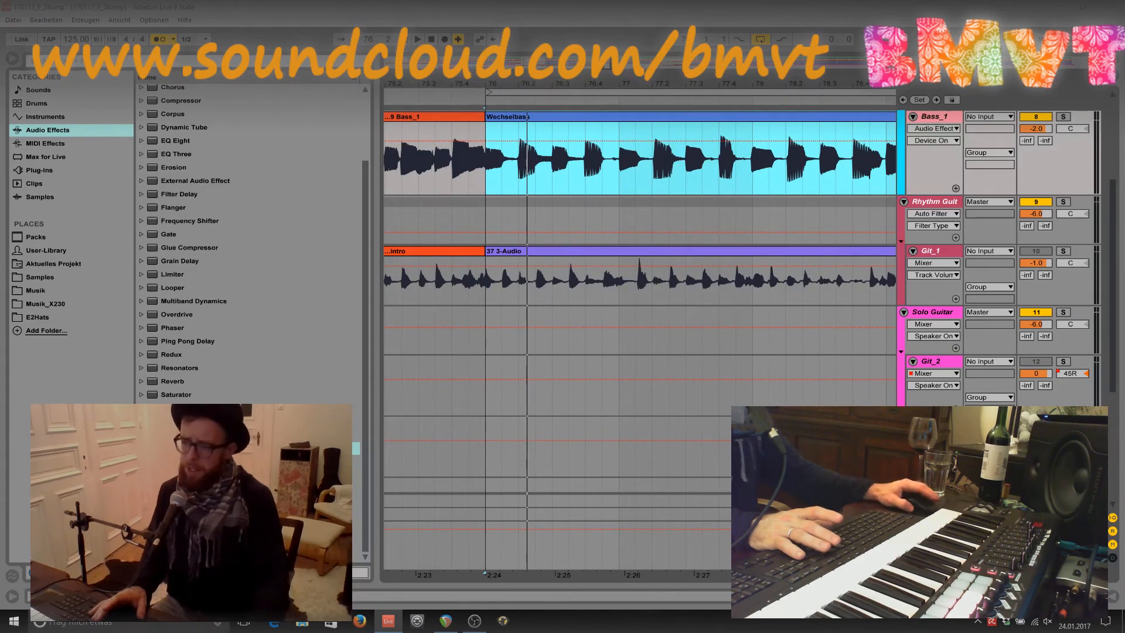
Add a Gate at the start of the Bass_1 track's effect chain.
scroll(153, 378, "up", 4)
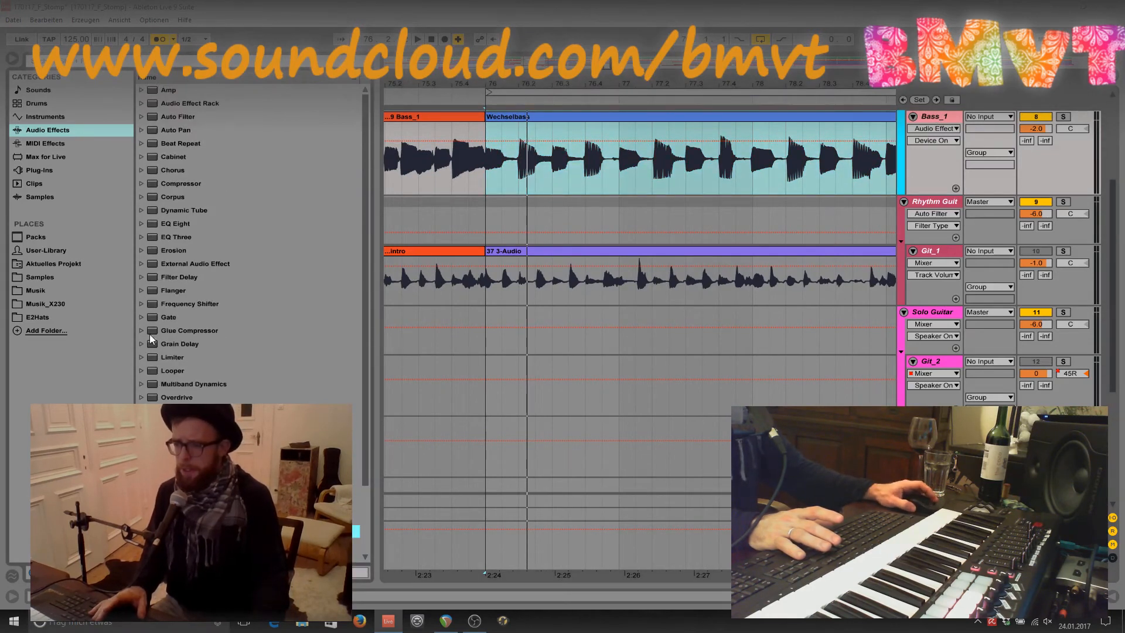
left_click(148, 318)
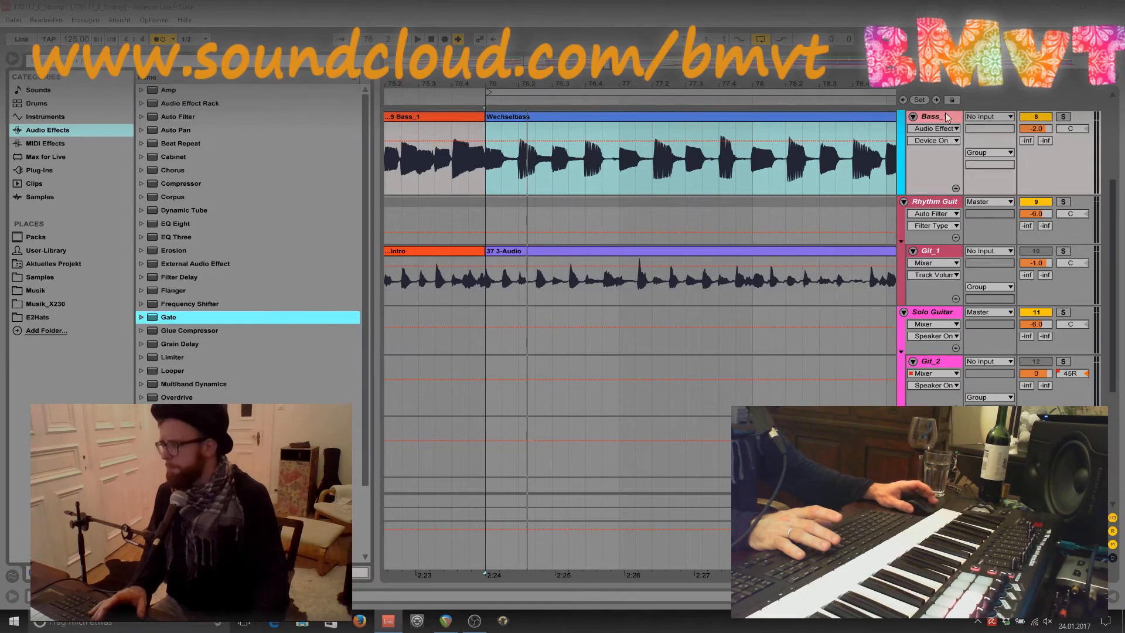
left_click_drag(168, 317, 933, 117)
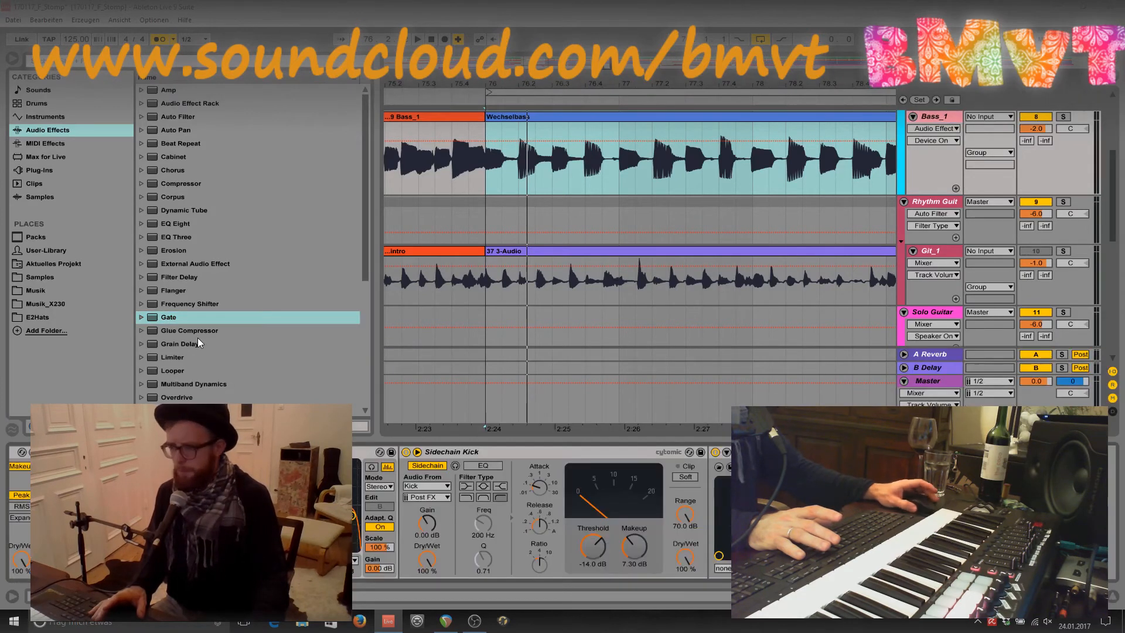
left_click_drag(169, 318, 15, 495)
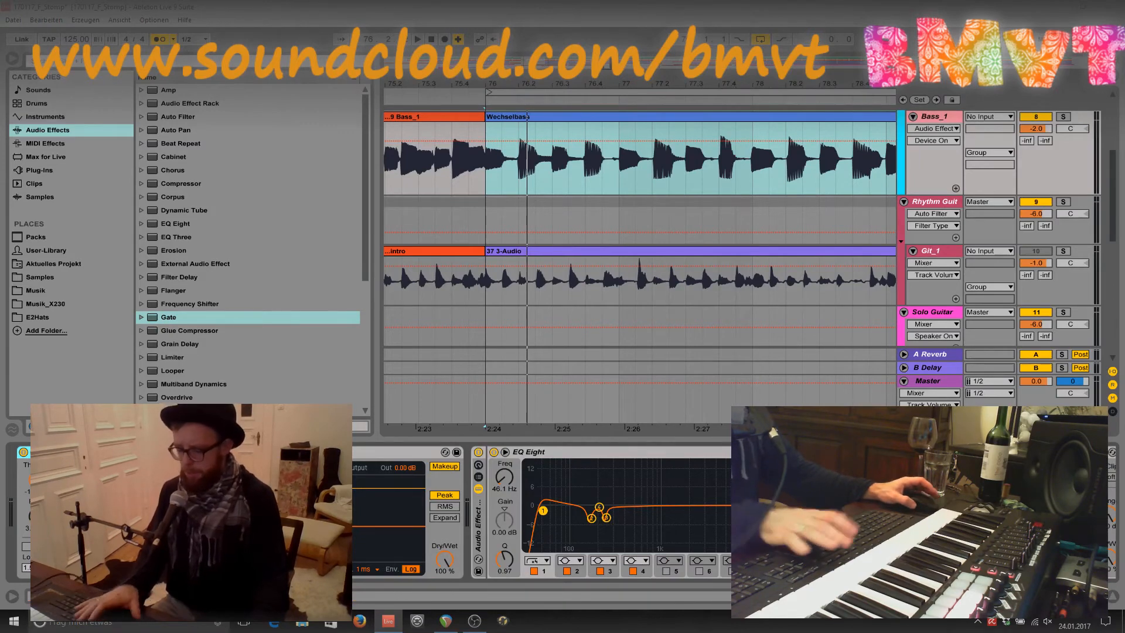
Set the bass Gate's threshold to -20.6 dB and its floor to -19.6 dB while listening to the section.
key("space")
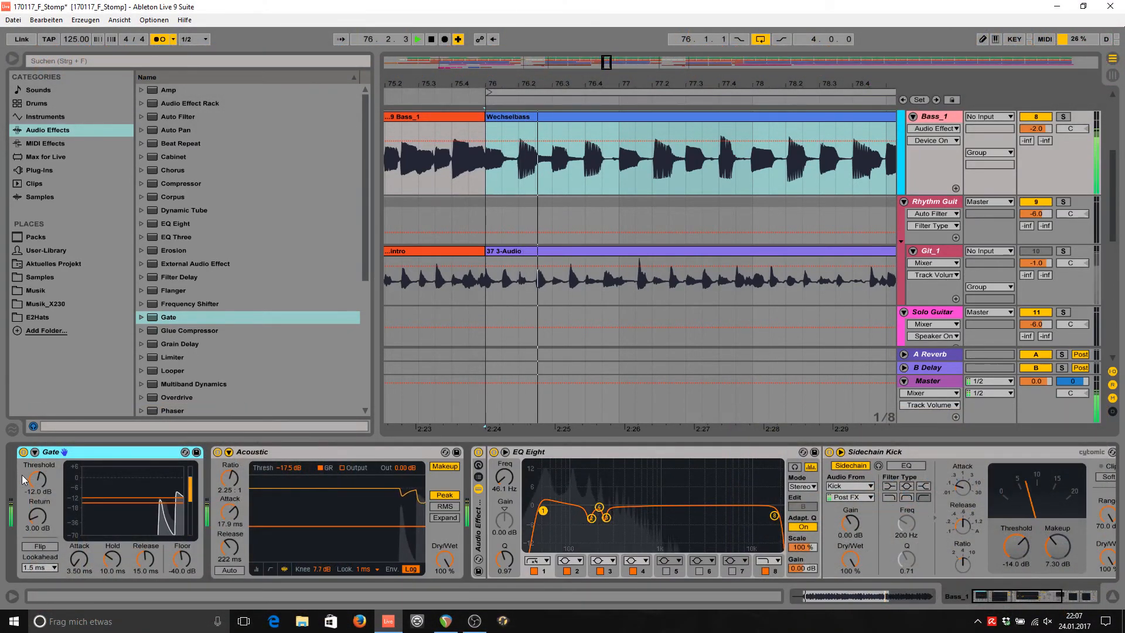
left_click_drag(38, 480, 37, 504)
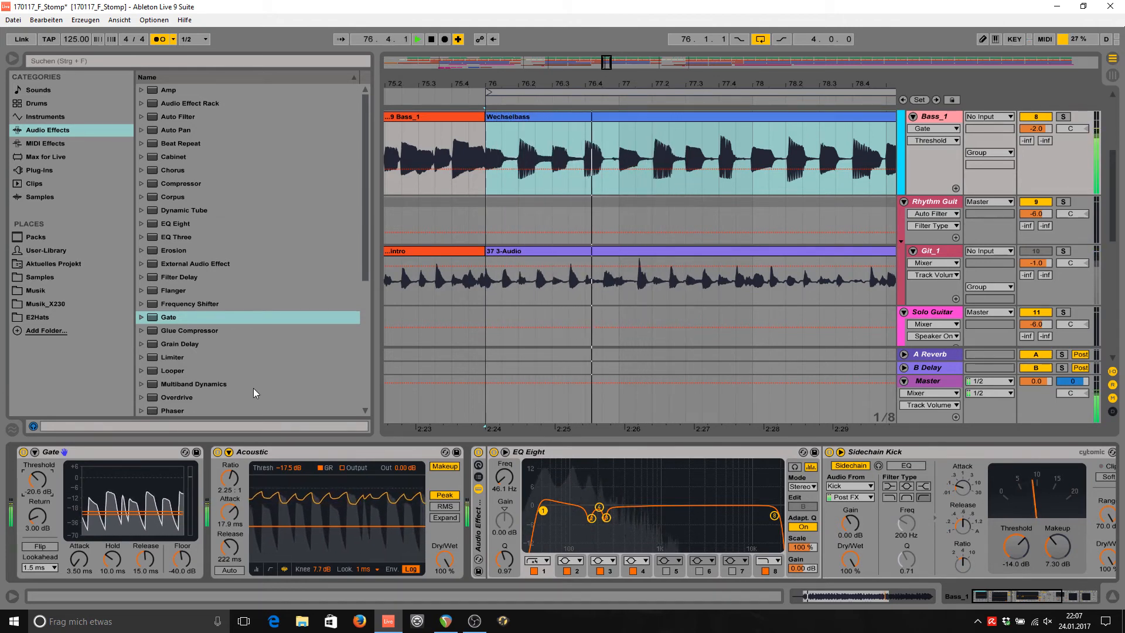
key("space")
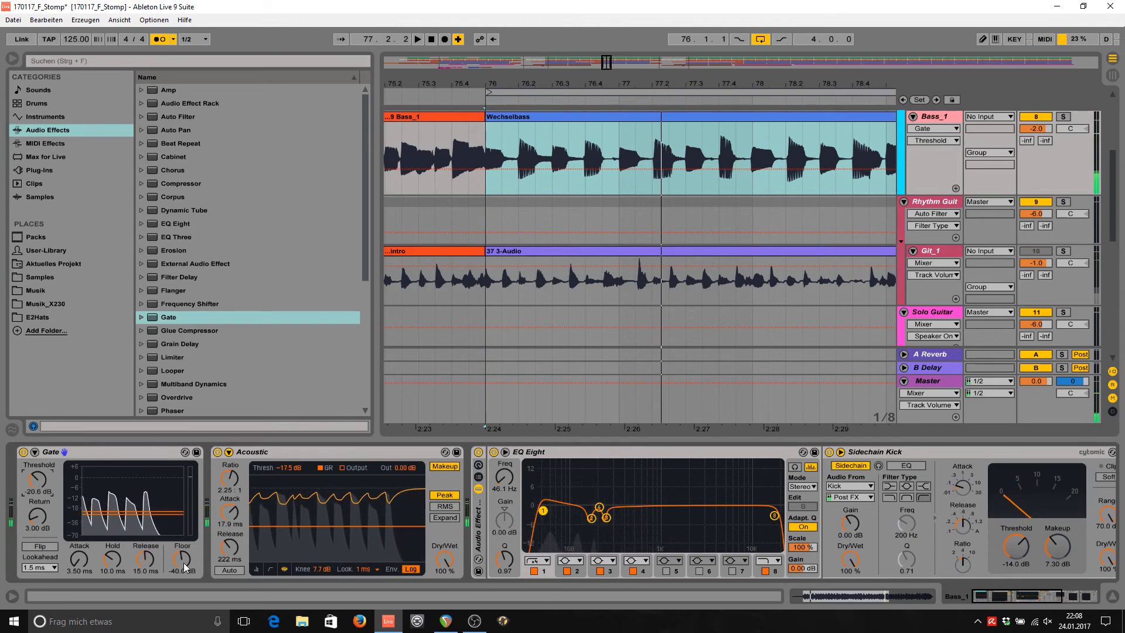
left_click_drag(183, 561, 184, 534)
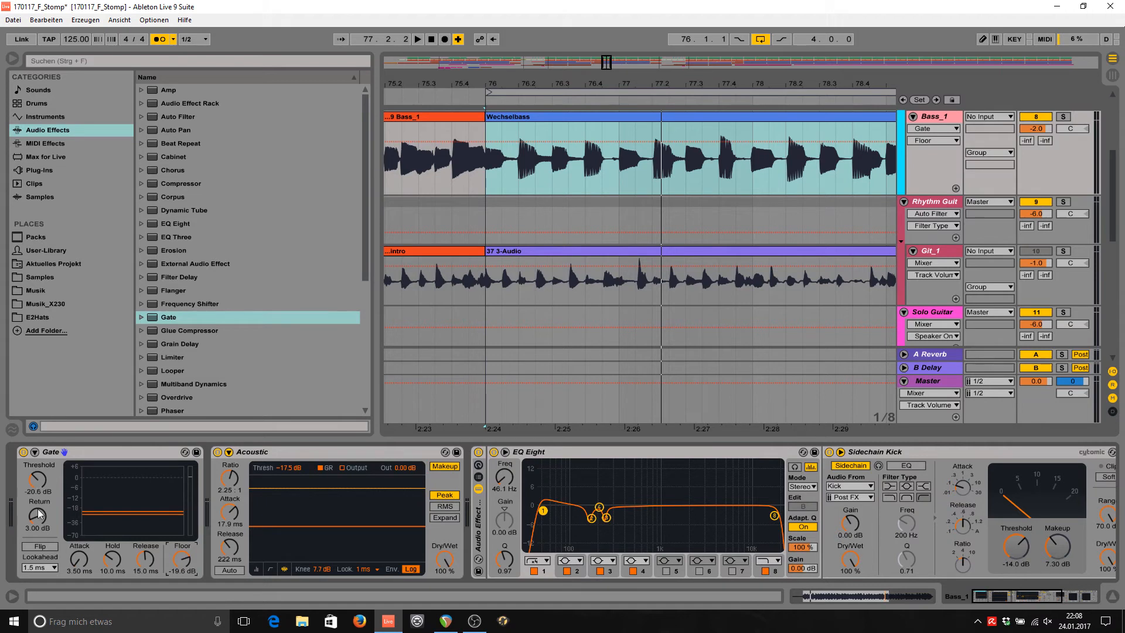
key("space")
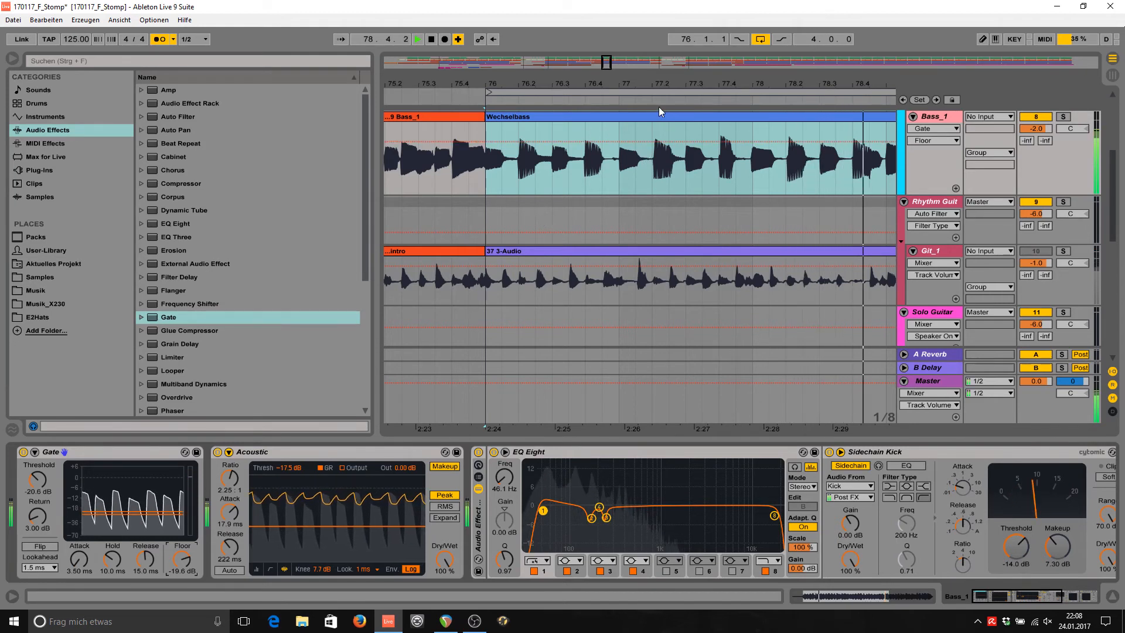
left_click(626, 121)
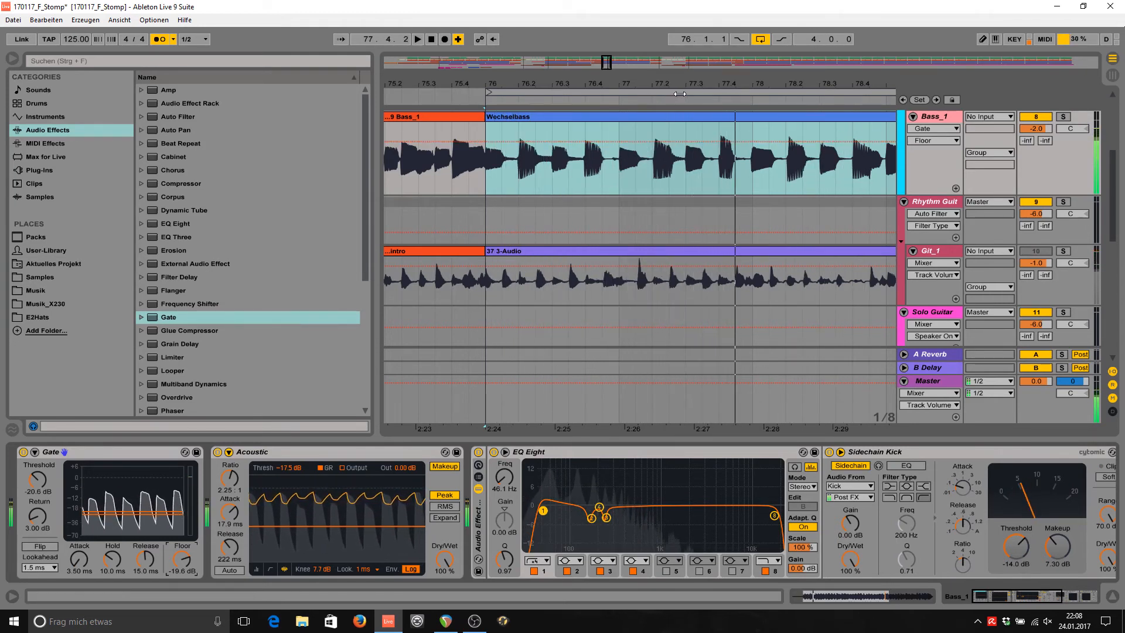
Warp the late bass notes at beats 2.2 and 3.2 of the Wechselbass clip onto the grid.
double_click(653, 117)
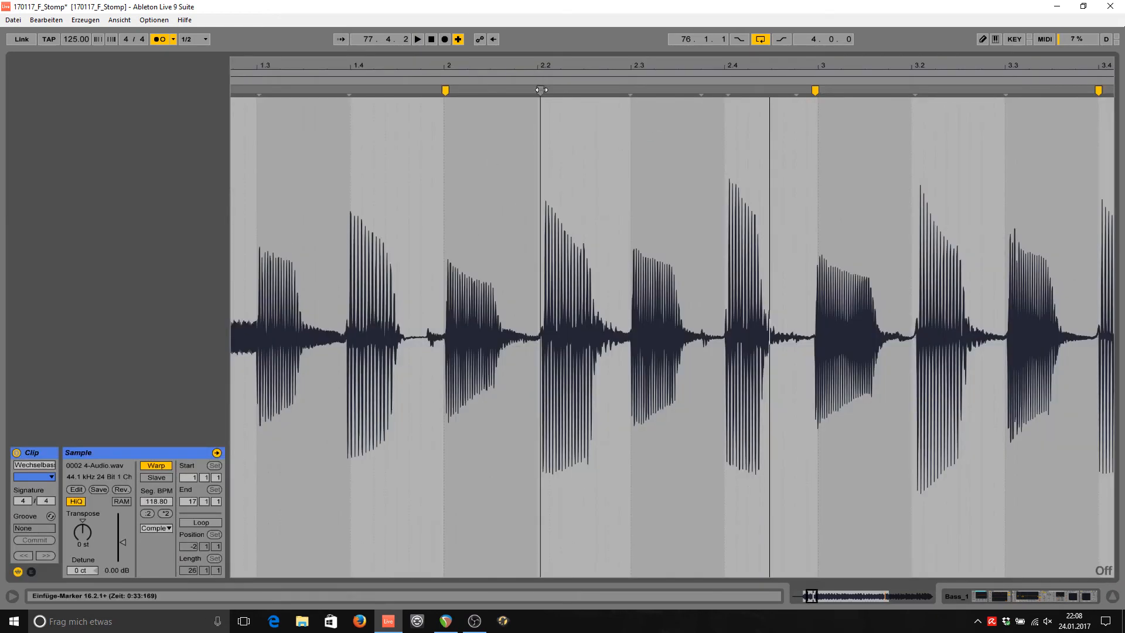
left_click_drag(541, 89, 537, 91)
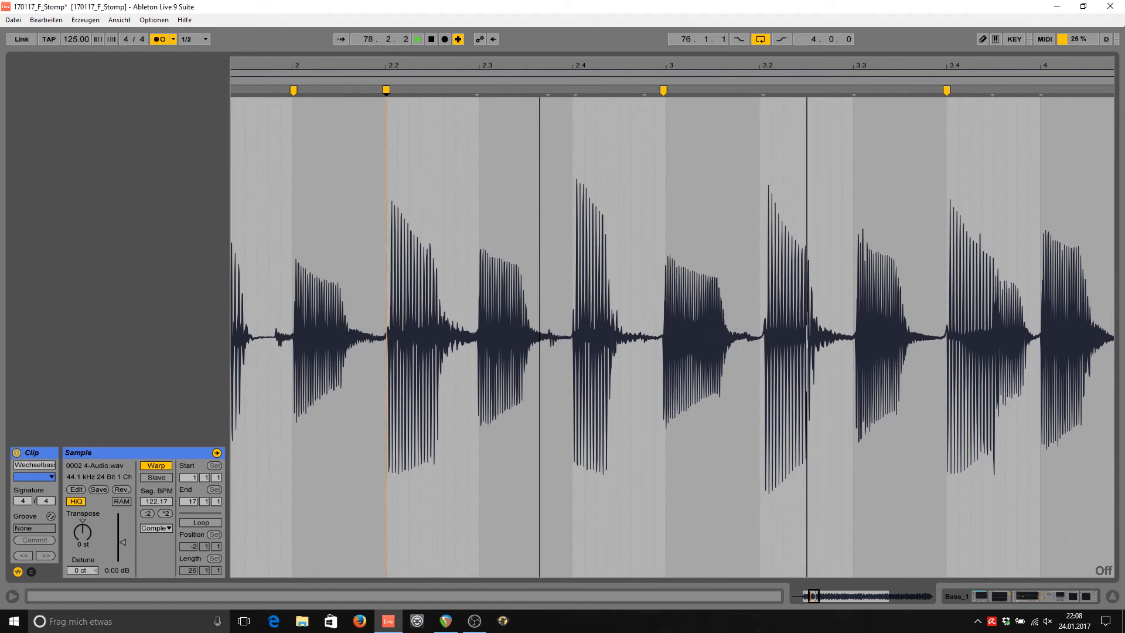
key("space")
left_click_drag(694, 89, 691, 90)
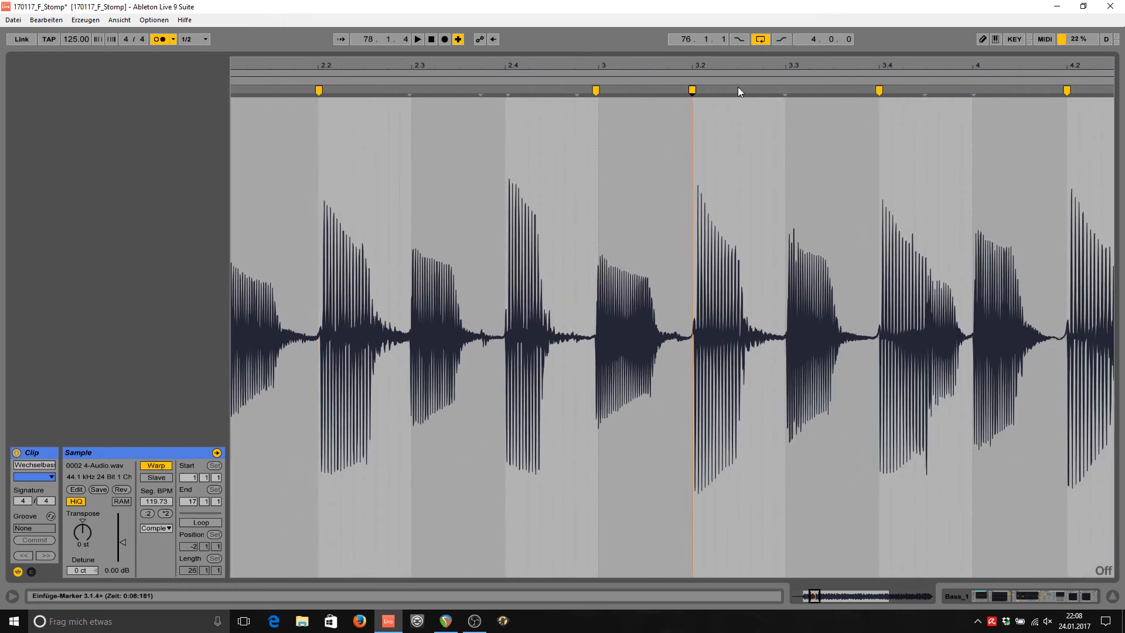
mouse_move(785, 89)
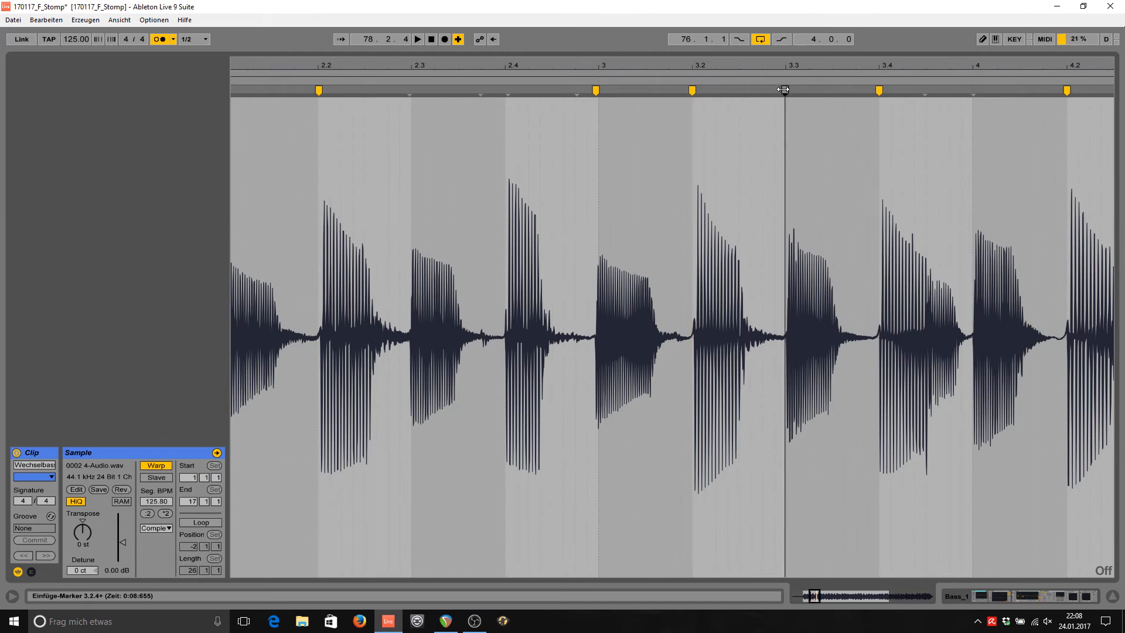
key("Tab")
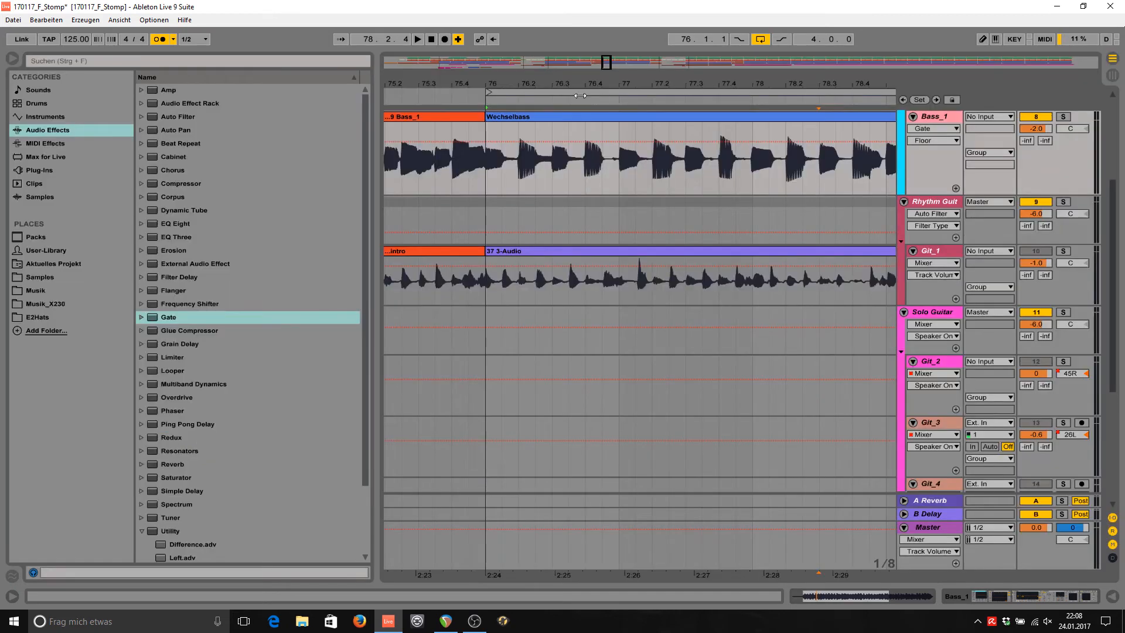
scroll(1005, 203, "up", 1)
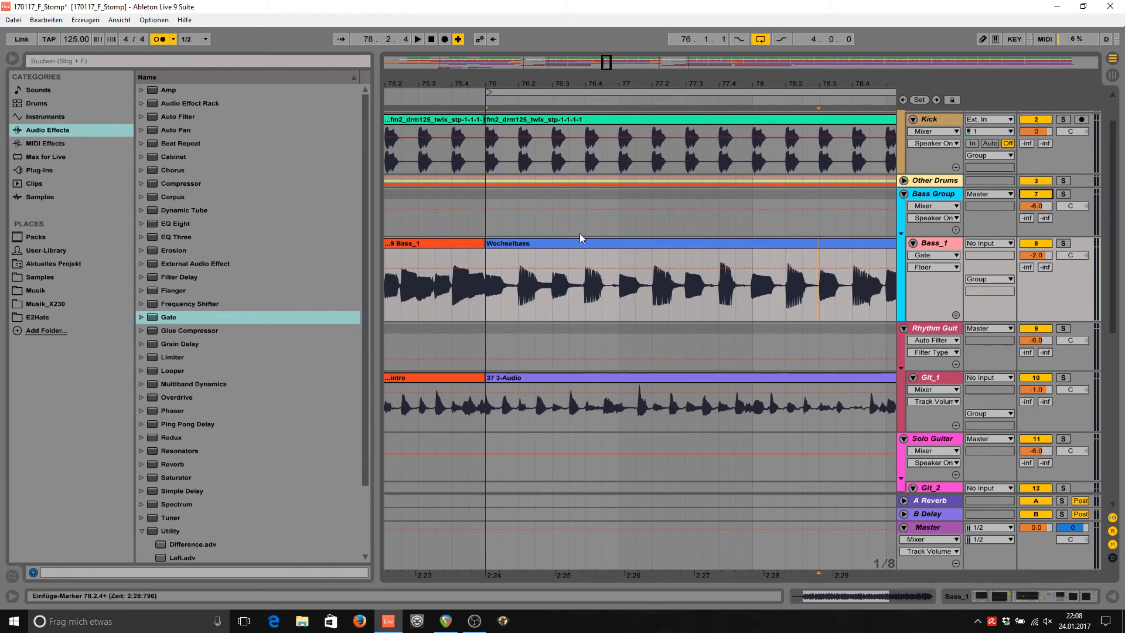
Play back the corrected bass section and recolour the Wechselbass clip starting at bar 76 yellow.
key("space")
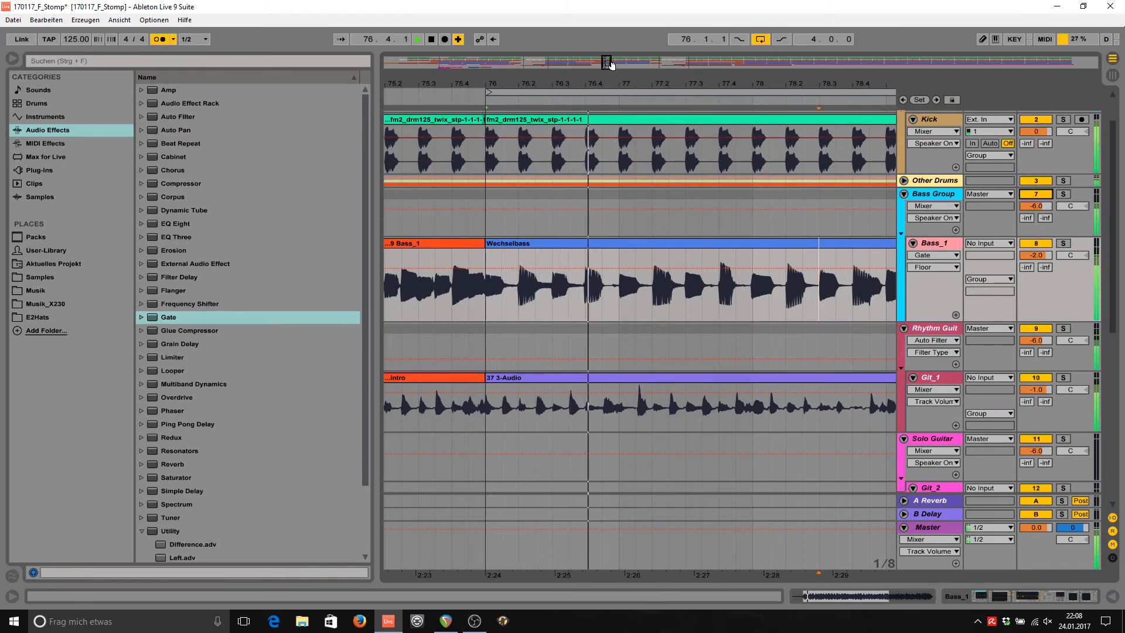
mouse_move(609, 63)
left_mouse_down()
mouse_move(604, 43)
mouse_move(616, 67)
left_mouse_up()
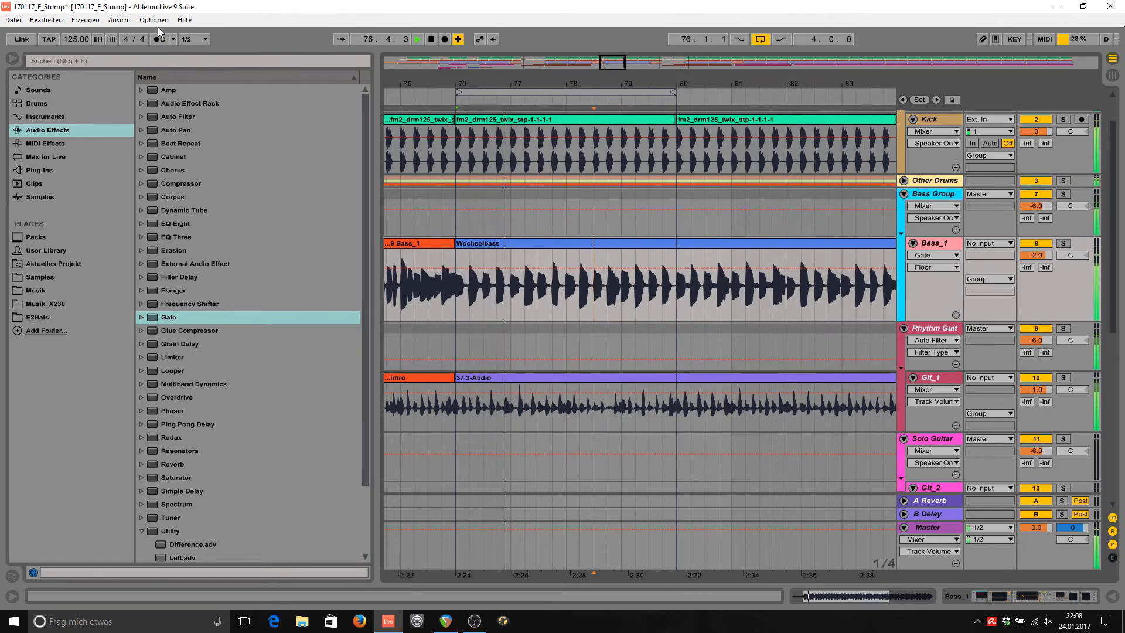
left_click_drag(610, 66, 686, 245)
left_click(624, 242)
right_click(599, 242)
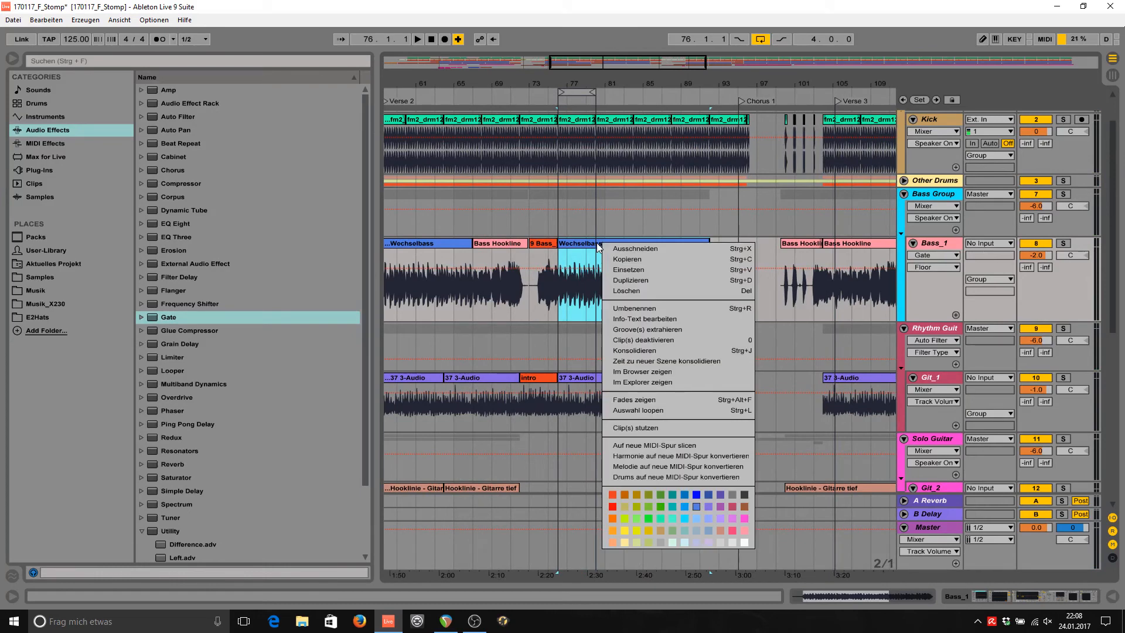
left_click(648, 518)
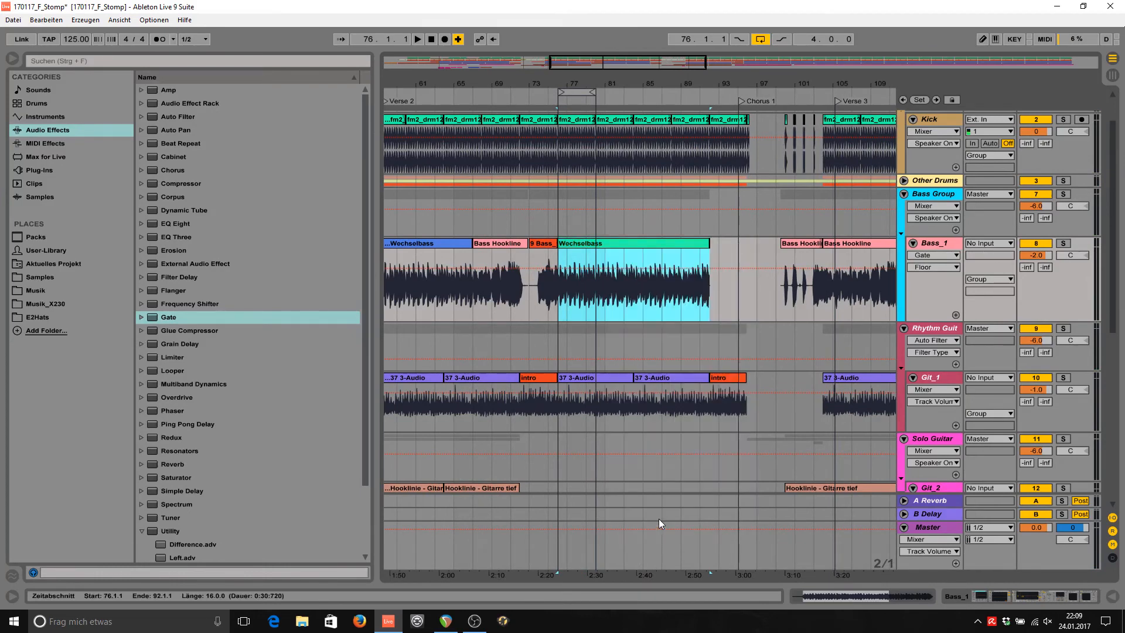
right_click(604, 243)
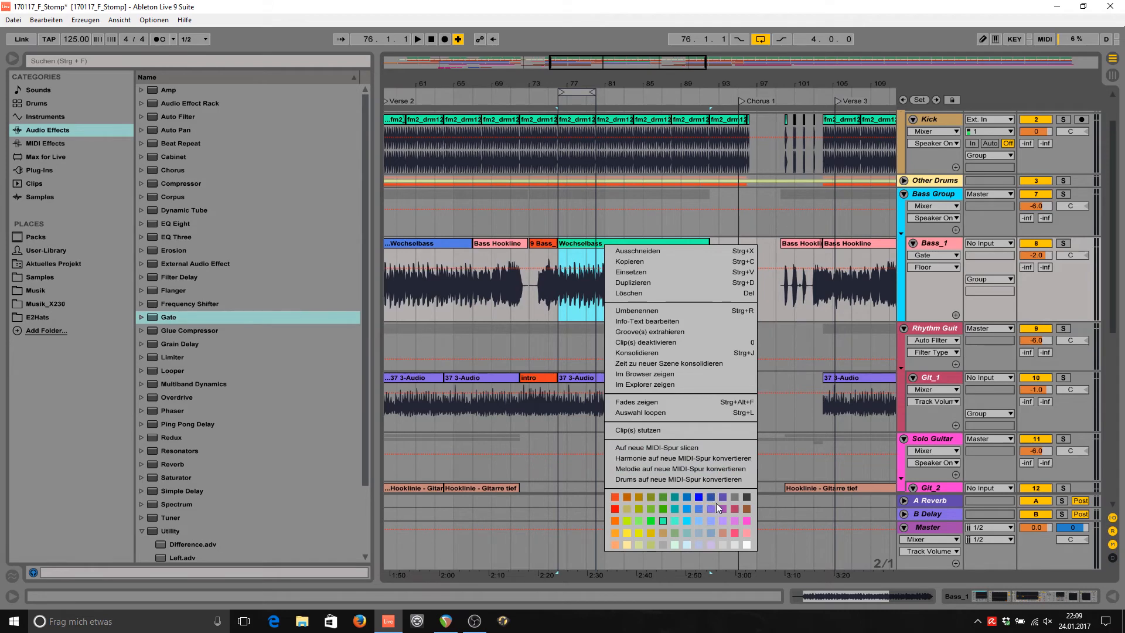
left_click(731, 498)
right_click(620, 241)
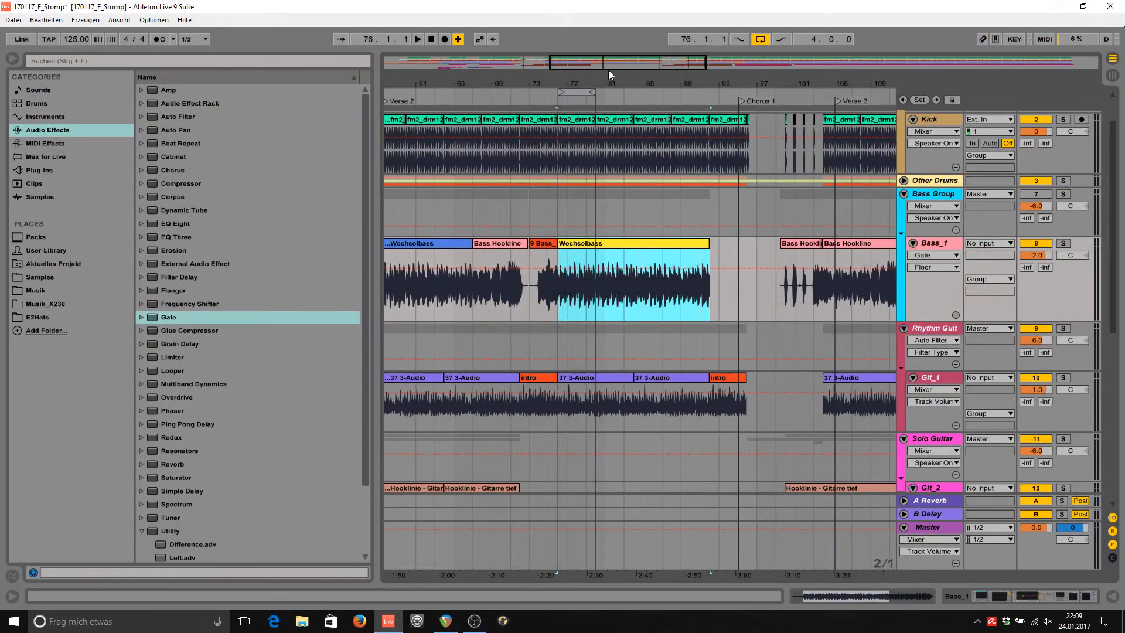
left_click_drag(609, 66, 570, 66)
left_click(437, 258)
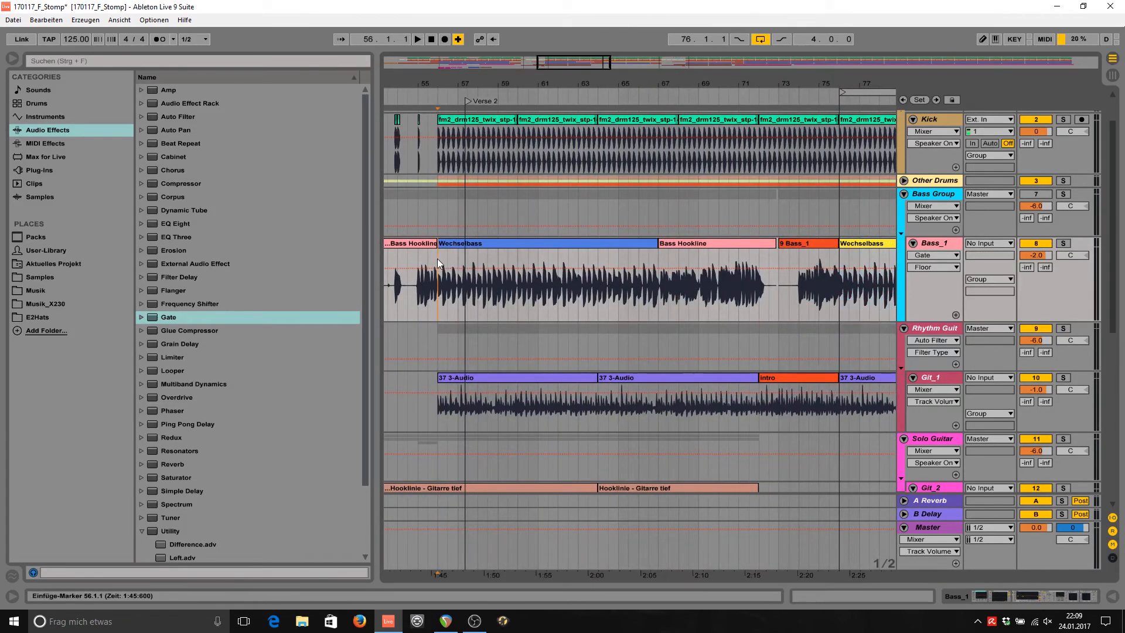
key("ctrl+v")
key("ctrl+z")
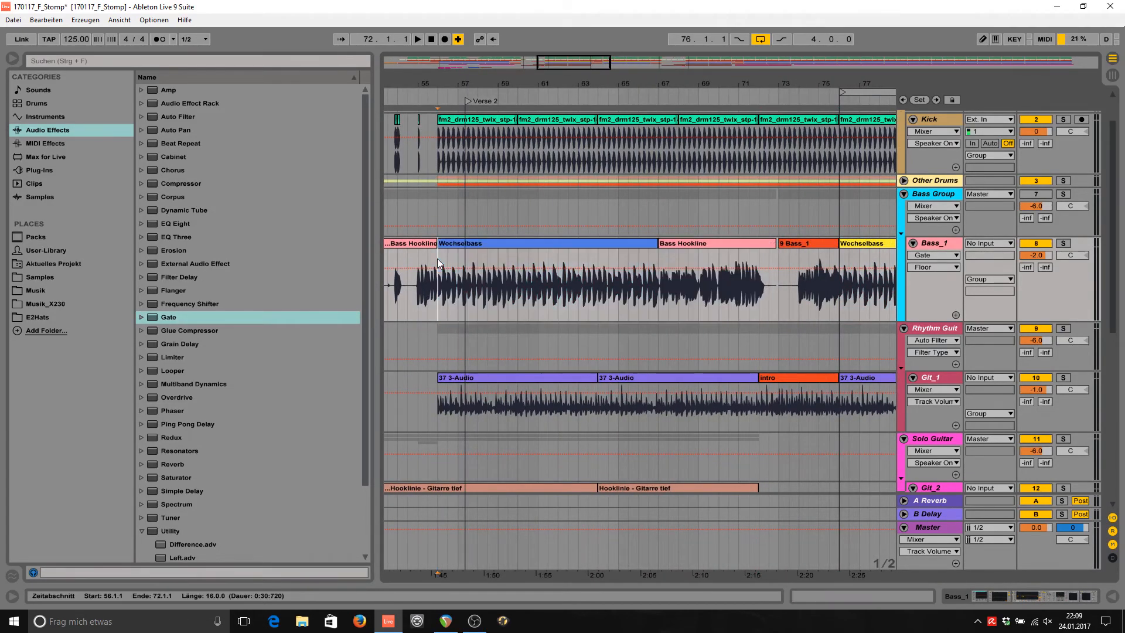
Copy the first 11 bars of the yellow Wechselbass clip over the blue Wechselbass clip starting at bar 56.
left_click_drag(585, 70, 583, 59)
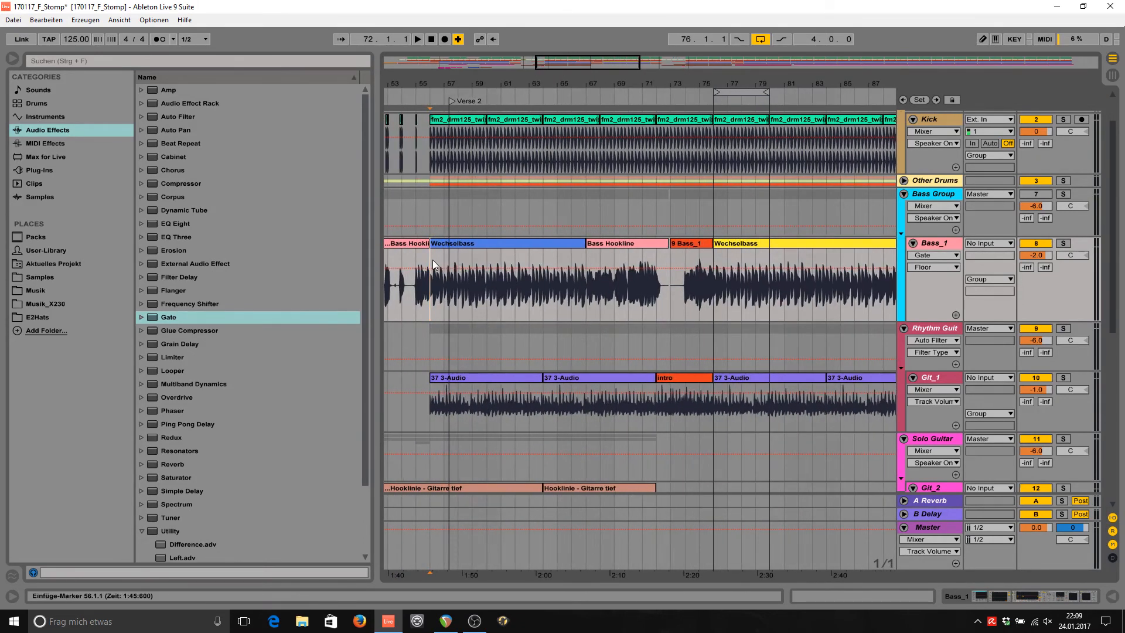
left_click_drag(432, 259, 584, 259)
left_click_drag(596, 71, 612, 73)
left_click_drag(636, 263, 795, 265)
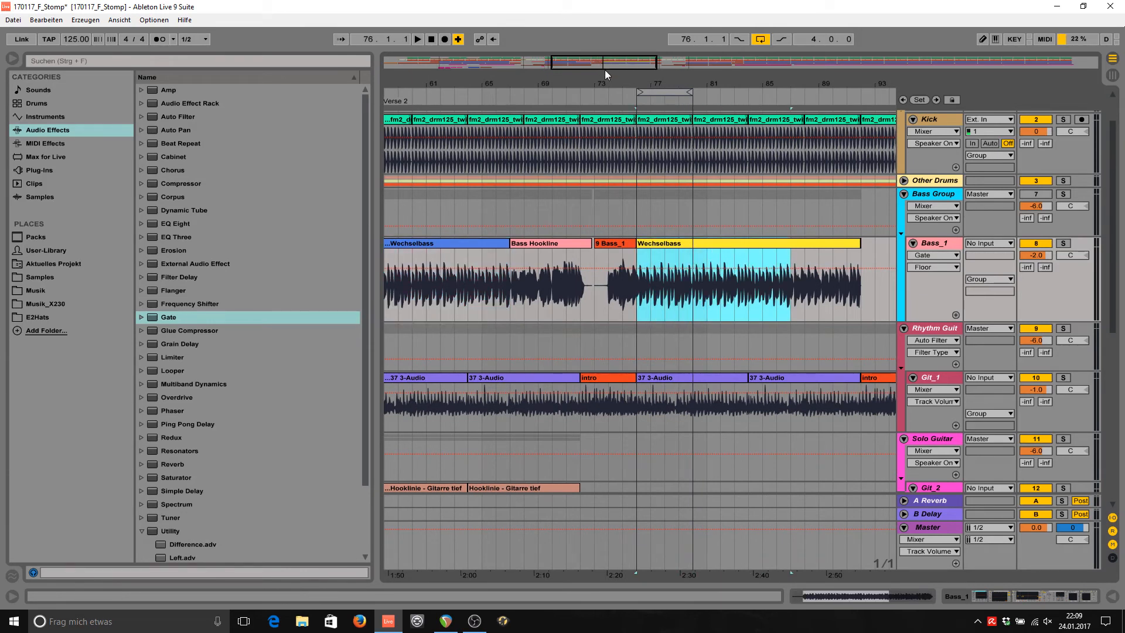
left_click_drag(598, 66, 564, 66)
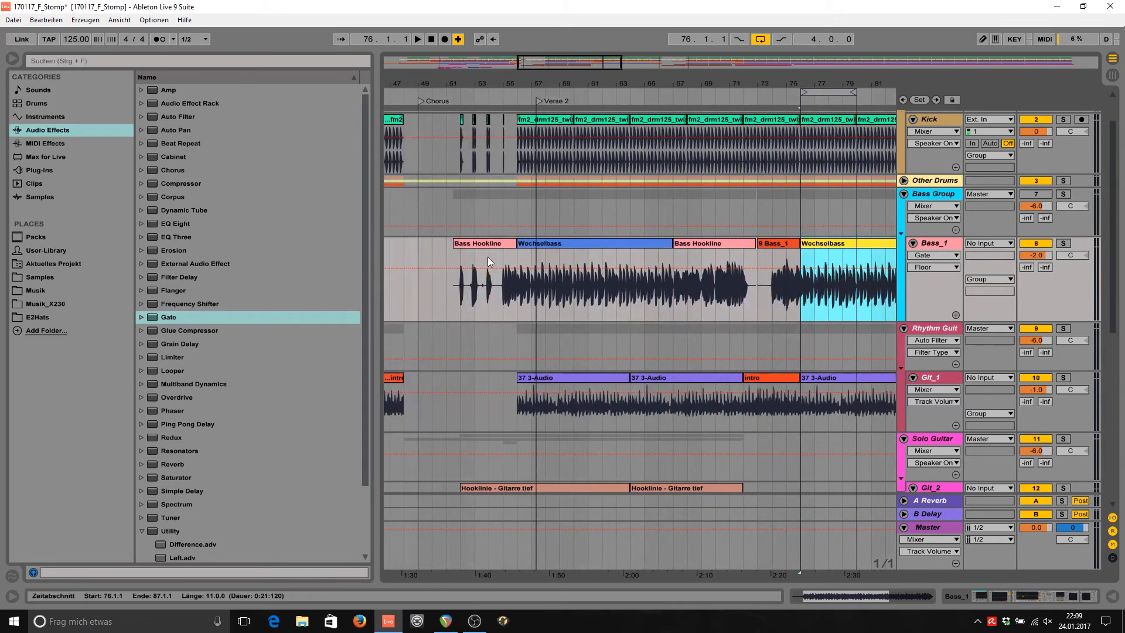
left_click(519, 253)
left_click(621, 241)
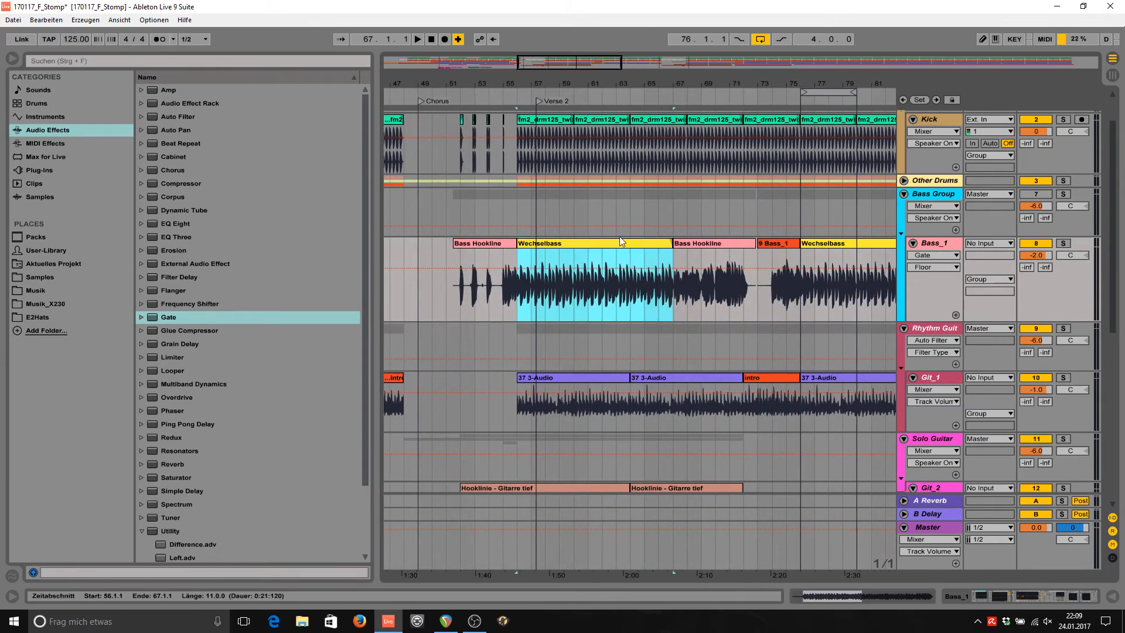
Replace the blue Wechselbass clips in Verse 1 with the corrected yellow bass material from bar 20 to bar 43.
left_click_drag(574, 63, 470, 64)
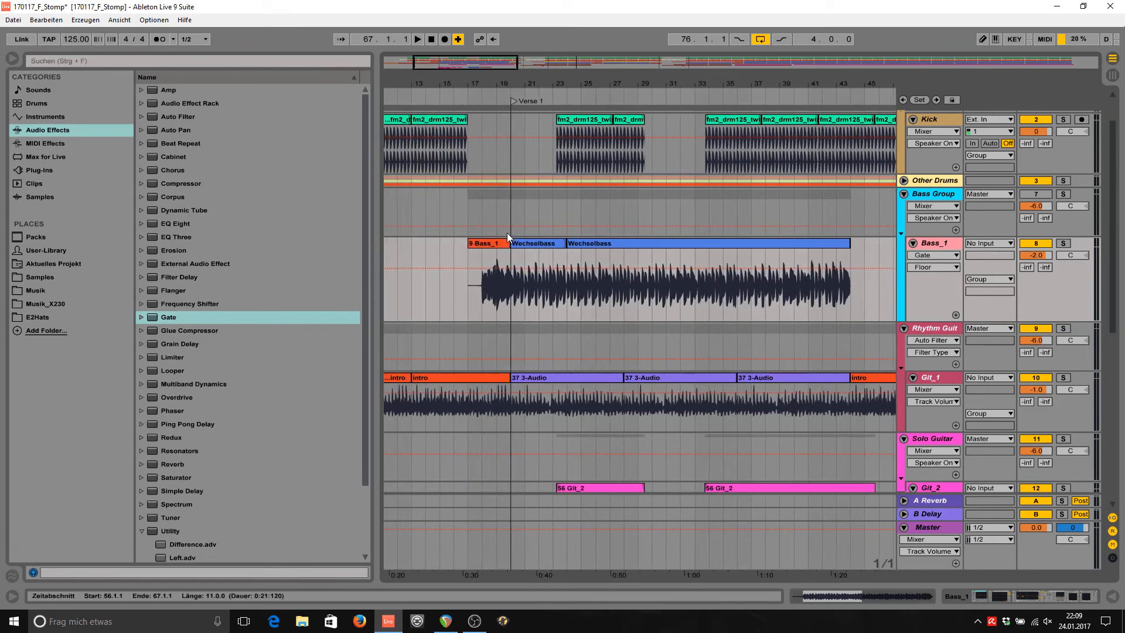
mouse_move(566, 263)
left_mouse_down()
mouse_move(847, 236)
mouse_move(820, 240)
mouse_move(834, 240)
left_mouse_up()
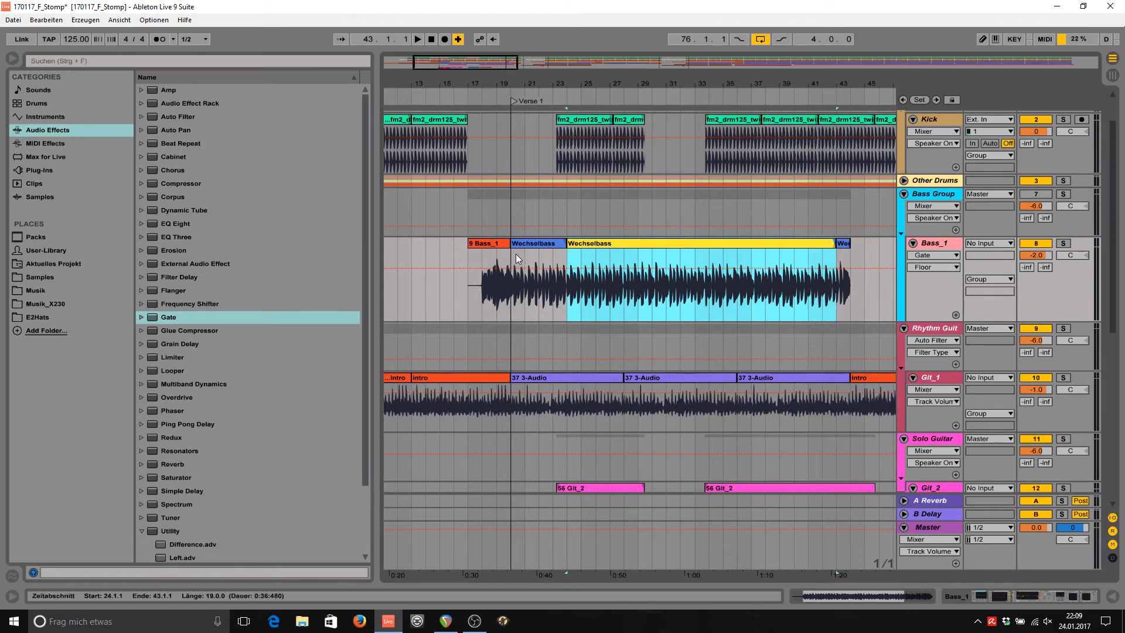
left_click_drag(568, 258, 624, 260)
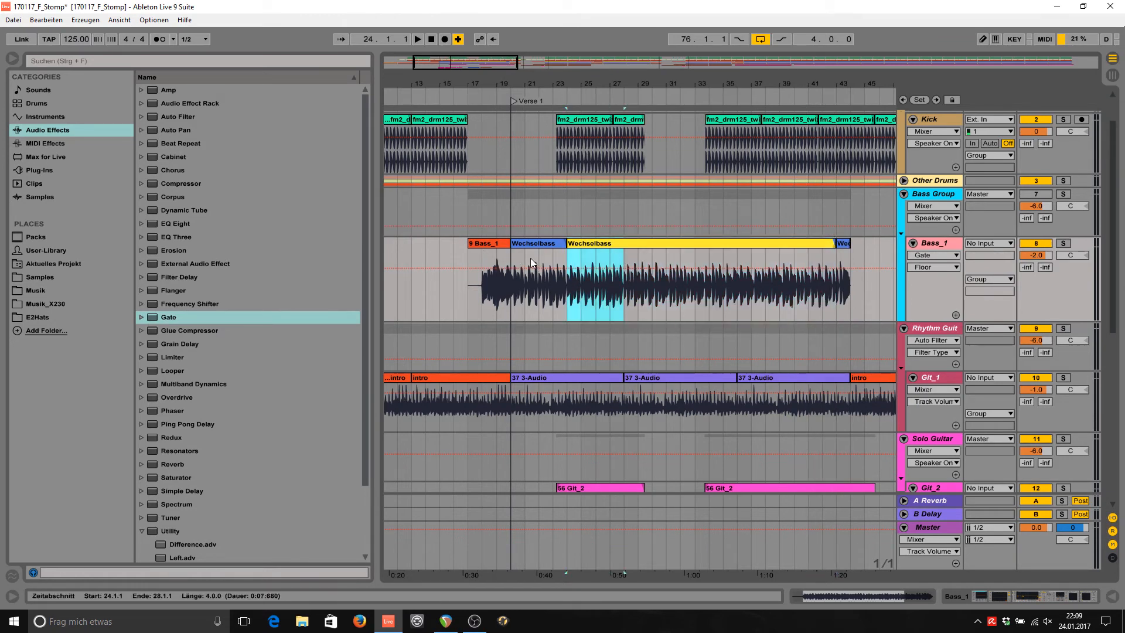
left_click(514, 256)
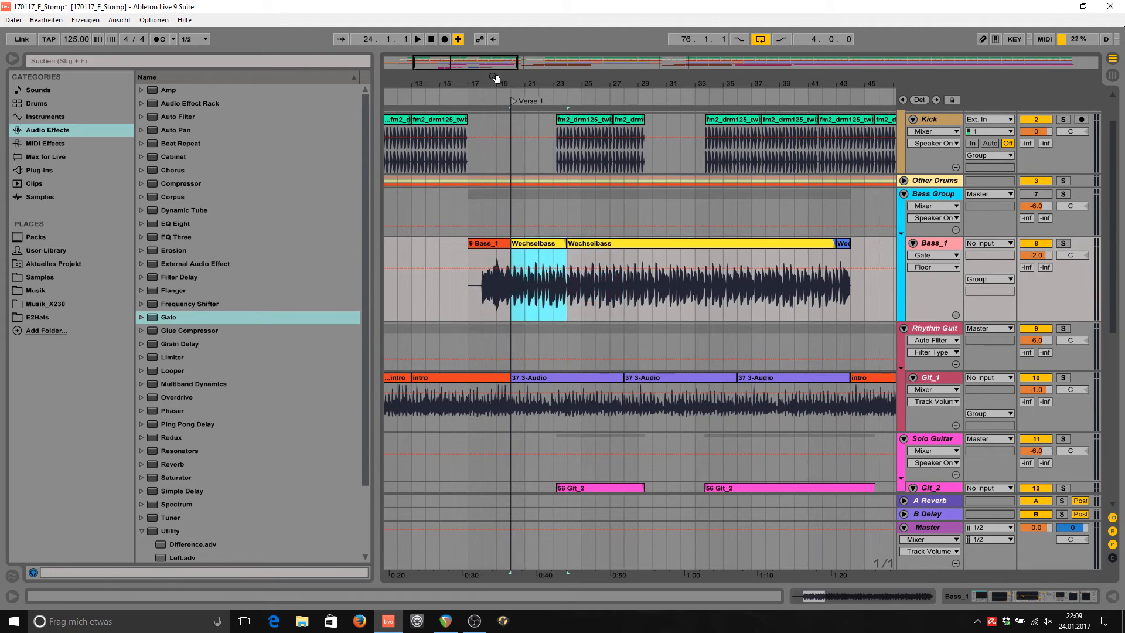
Copy the full 16-bar yellow Wechselbass clip from bar 76 onto the Bass_1 track at bar 124.
left_click(584, 68)
left_click_drag(584, 68, 634, 78)
left_click(665, 251)
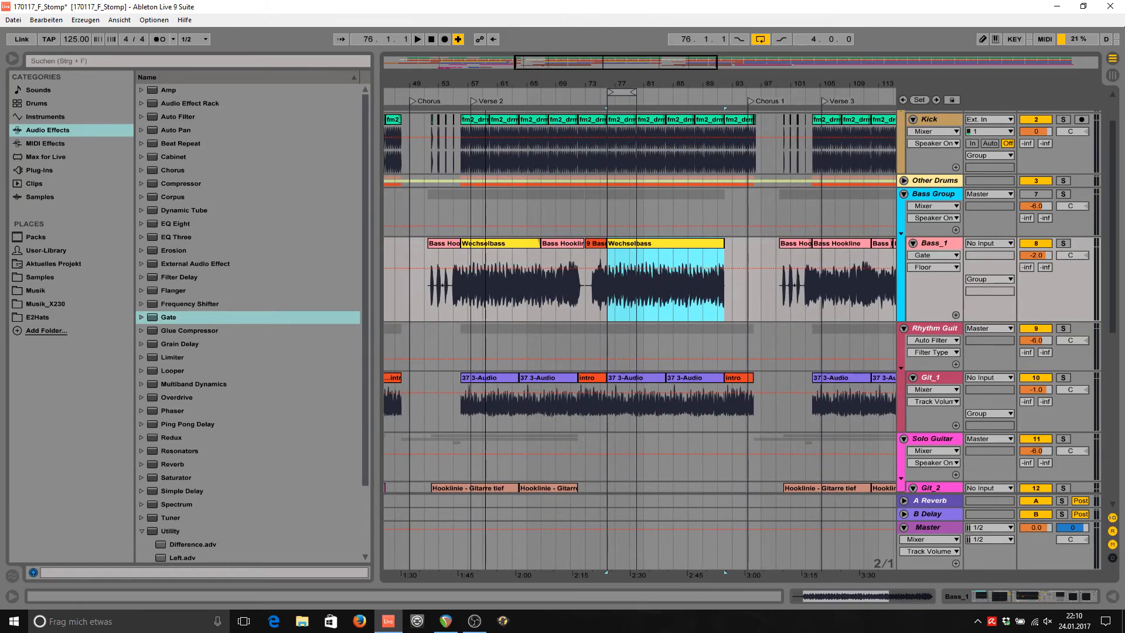
left_click_drag(609, 63, 824, 63)
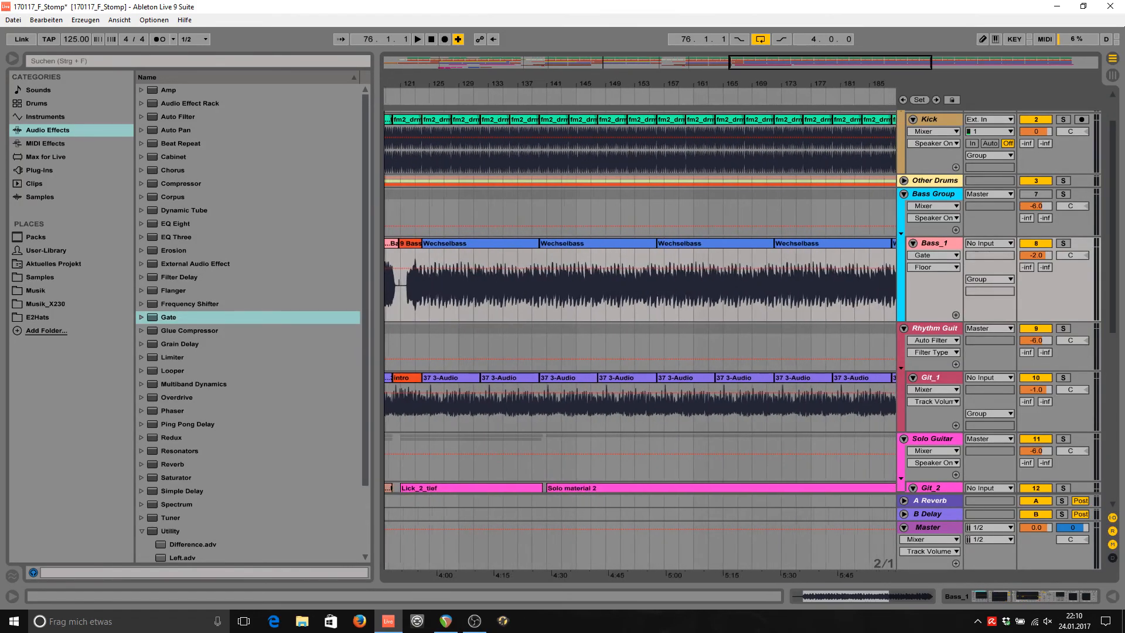
double_click(424, 254)
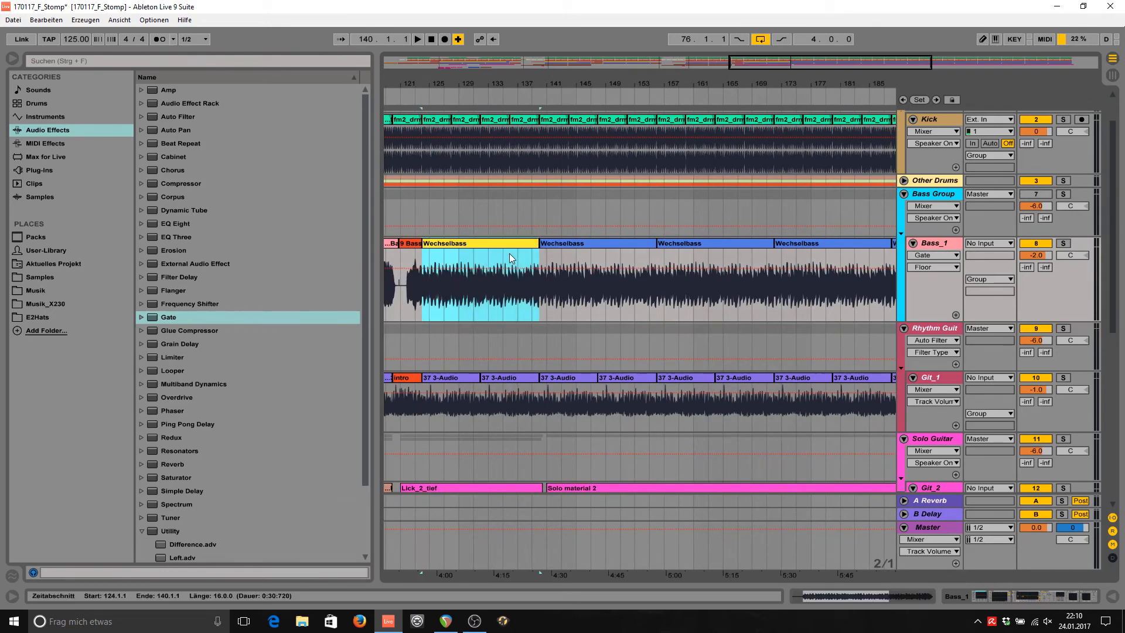
Duplicate the yellow Wechselbass clip repeatedly from bar 140 until it replaces all blue clips up to bar 236.
key("ctrl+d")
key("ctrl+d")
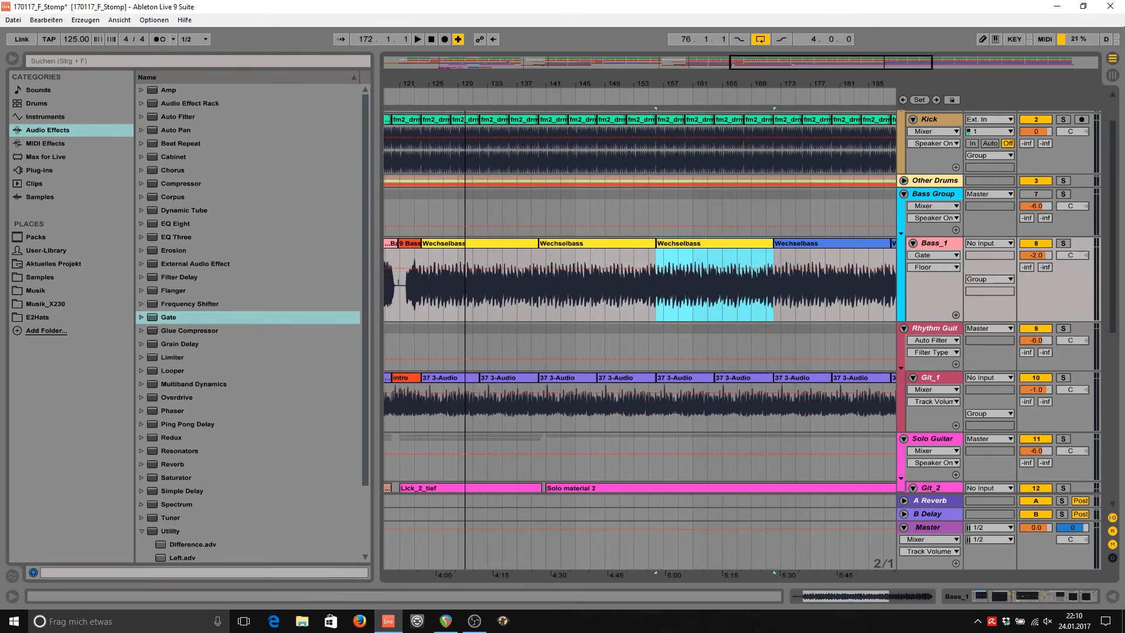
left_click_drag(761, 64, 937, 62)
key("ctrl+d")
key("ctrl+d")
key("ctrl+d")
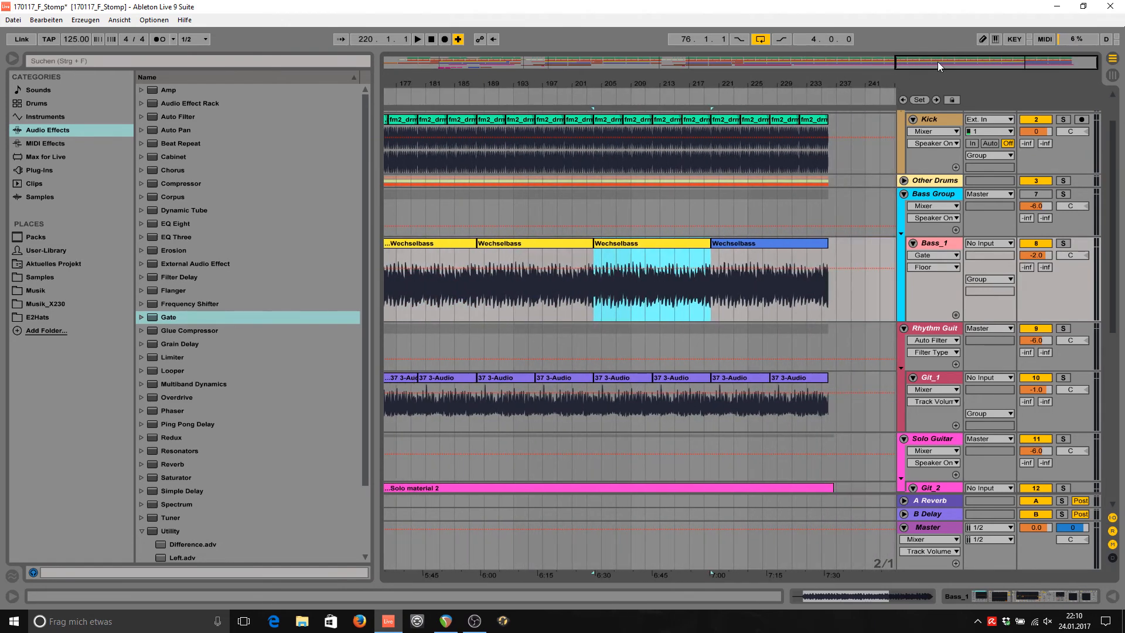
key("ctrl+d")
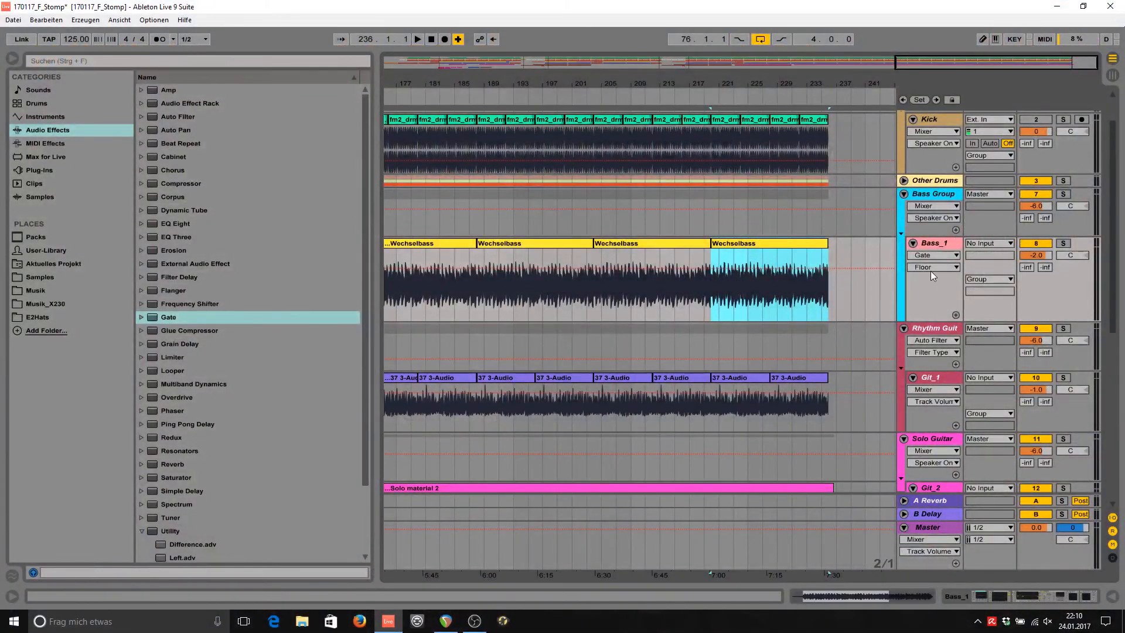
Insert a new audio track below Bass_1 and name it with the musician's first name.
left_click(936, 293)
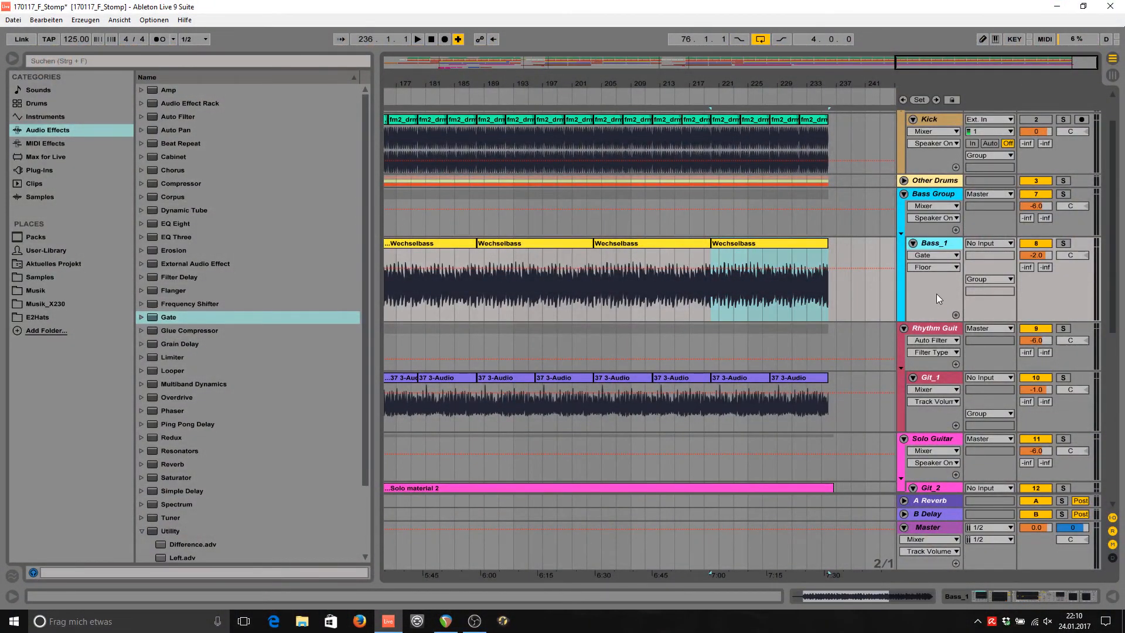
key("ctrl+t")
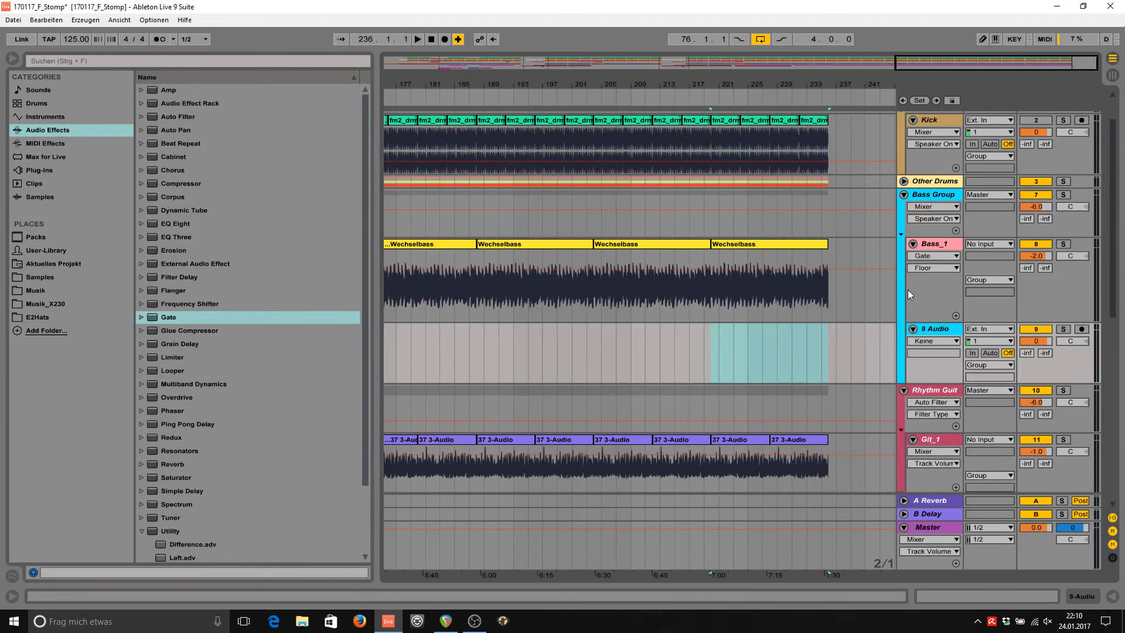
left_click(940, 329)
type("Regina")
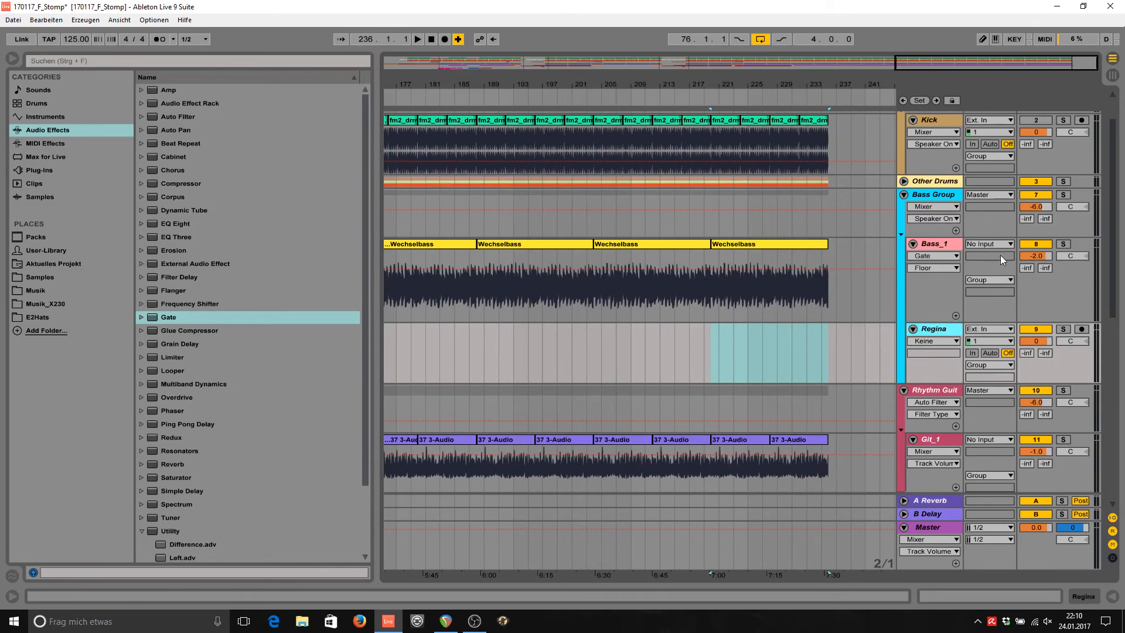
Set the new track's input channel to 3, switch its monitoring to In, and arm it for recording.
left_click(1009, 342)
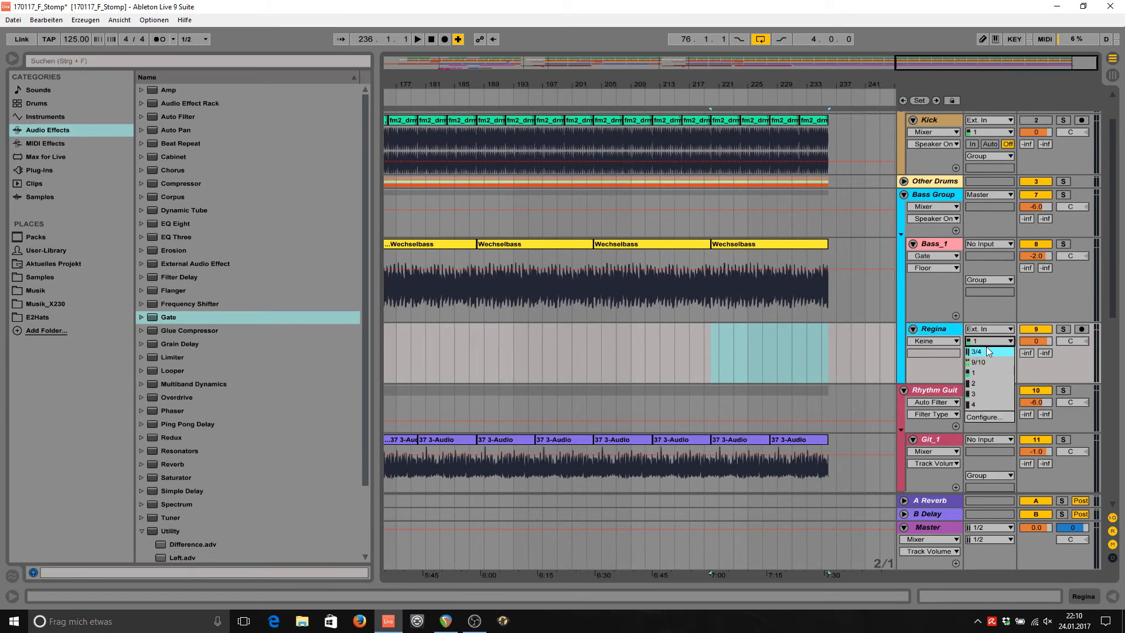
left_click(978, 395)
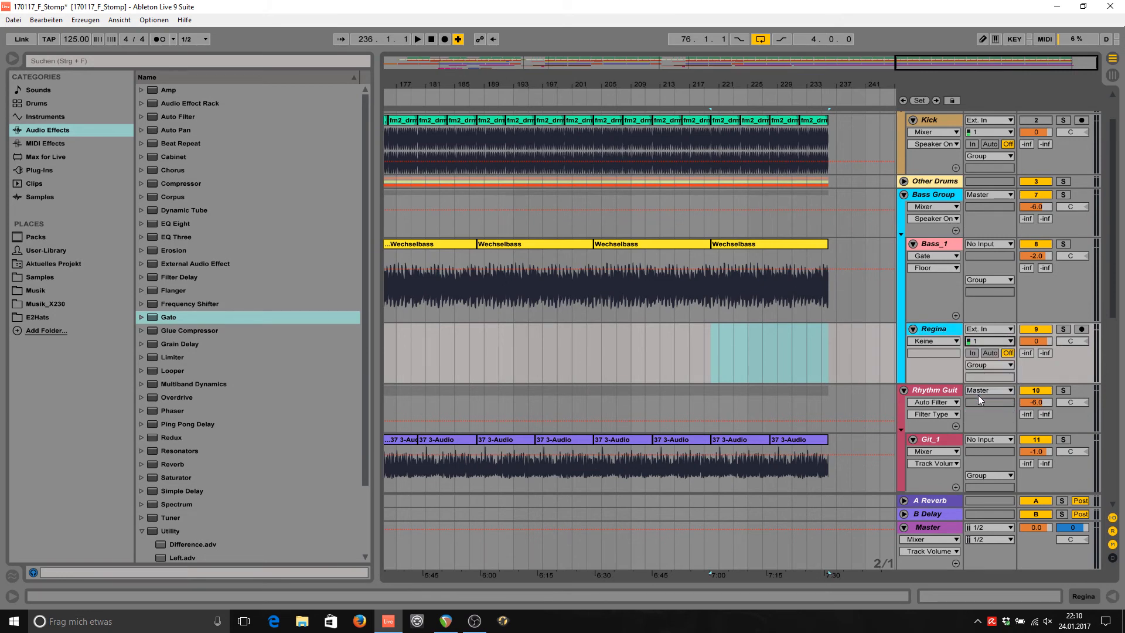
left_click(969, 353)
left_click(1080, 329)
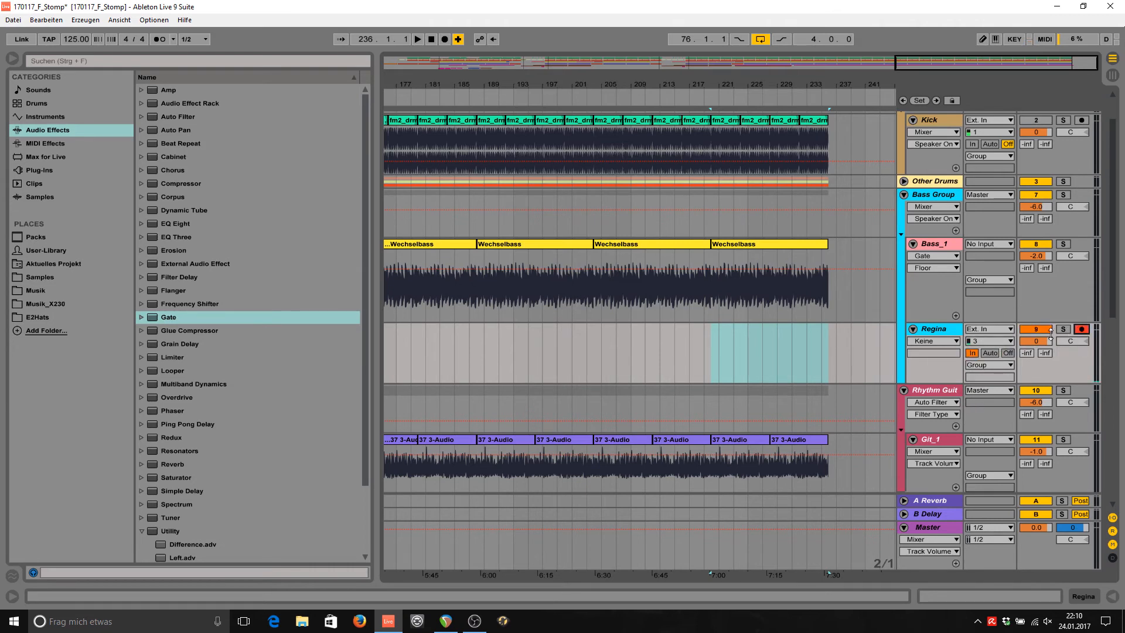
Switch to RME TotalMix FX, split the stereo AKK hardware input into mono channels, and centre AKK's panning.
left_click(978, 622)
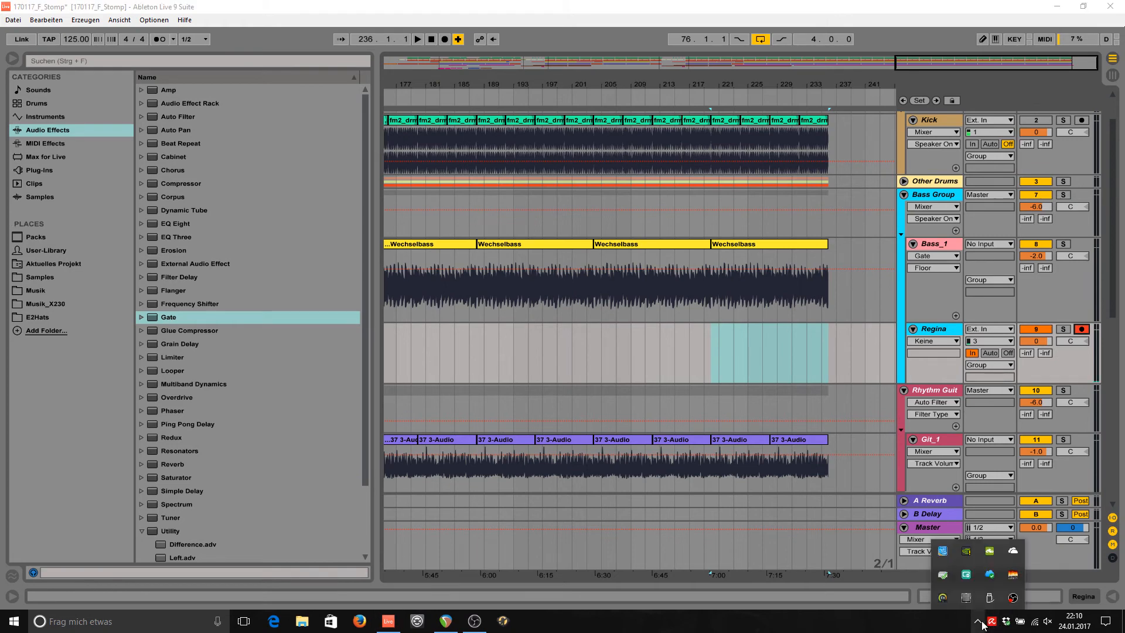
left_click(942, 597)
left_click_drag(369, 15, 413, 63)
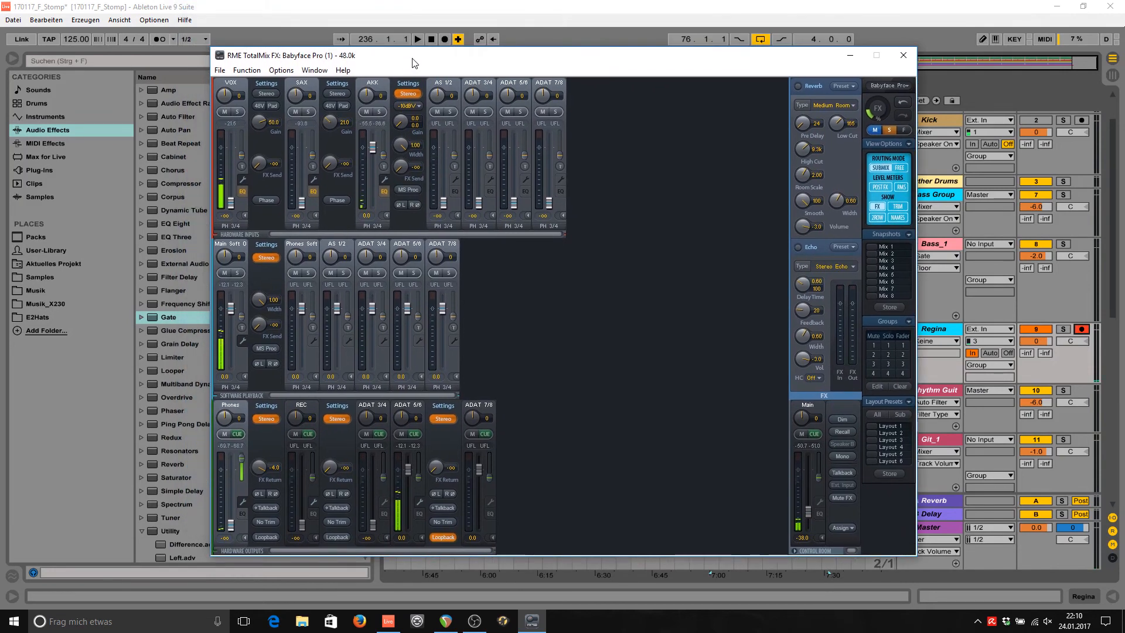
left_click(407, 93)
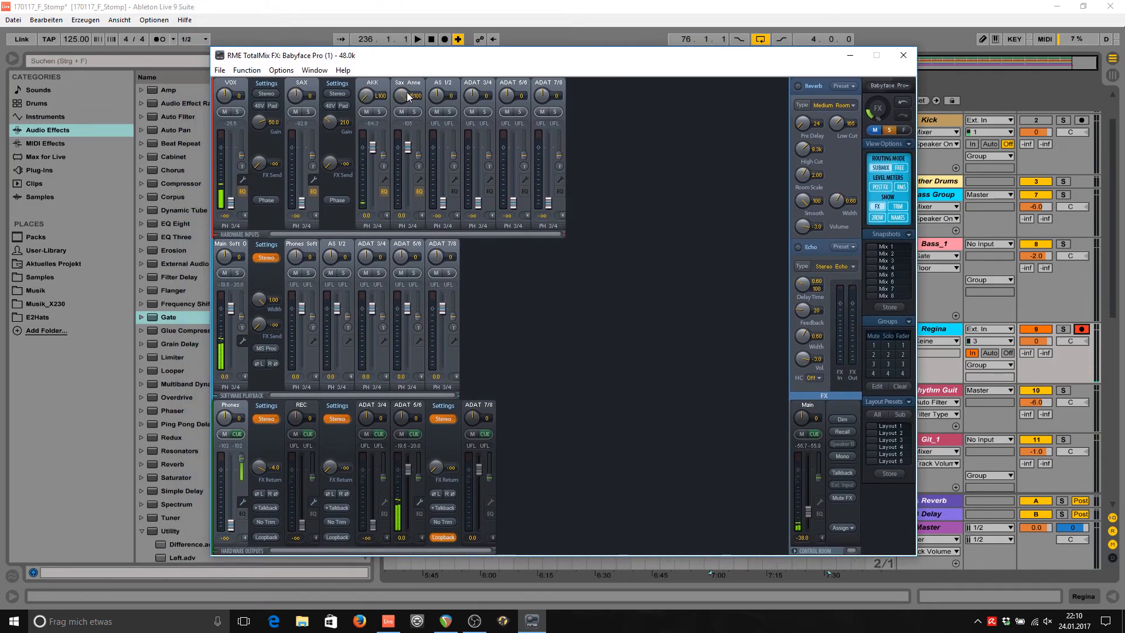
left_click(360, 97, "ctrl")
left_click(384, 180)
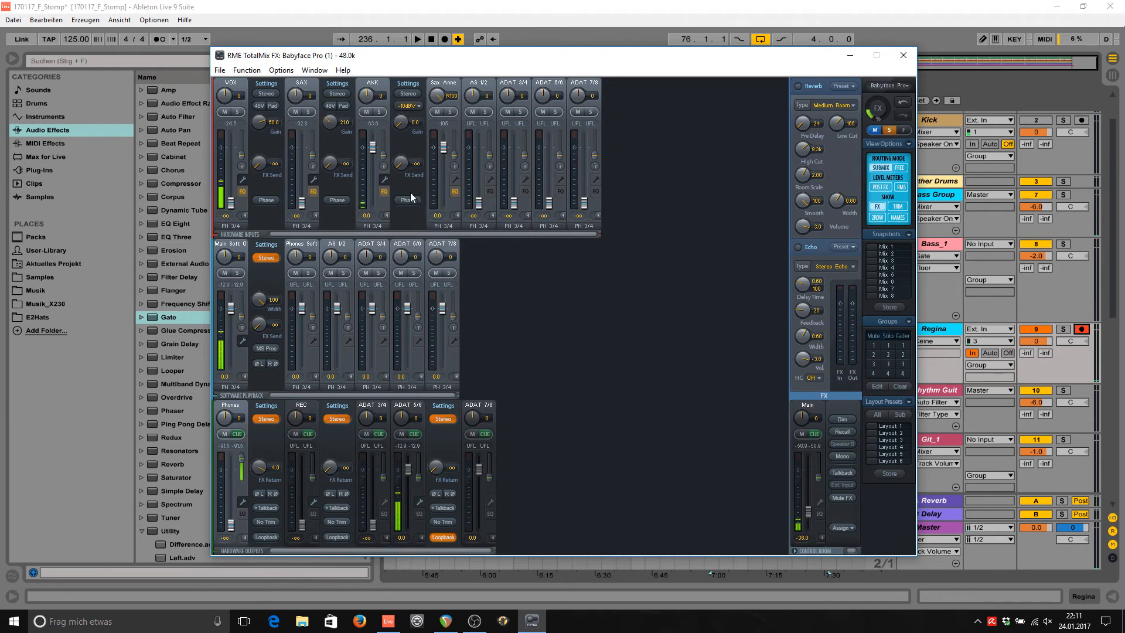
Return to Ableton Live and open the audio preferences to check the overall latency.
left_click(555, 6)
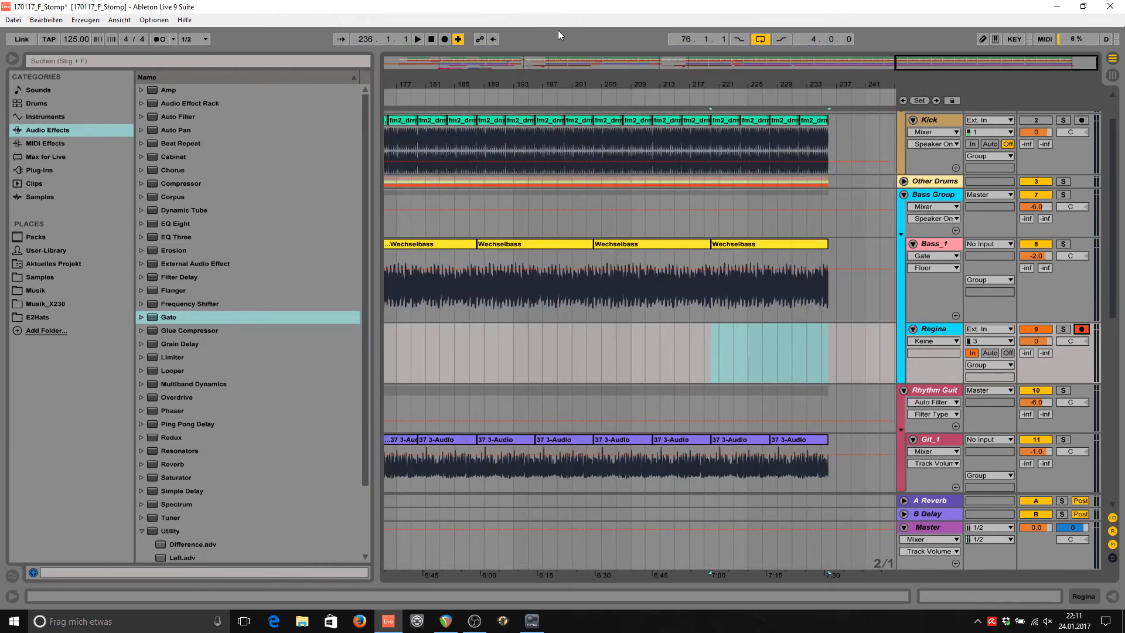
key("ctrl+comma")
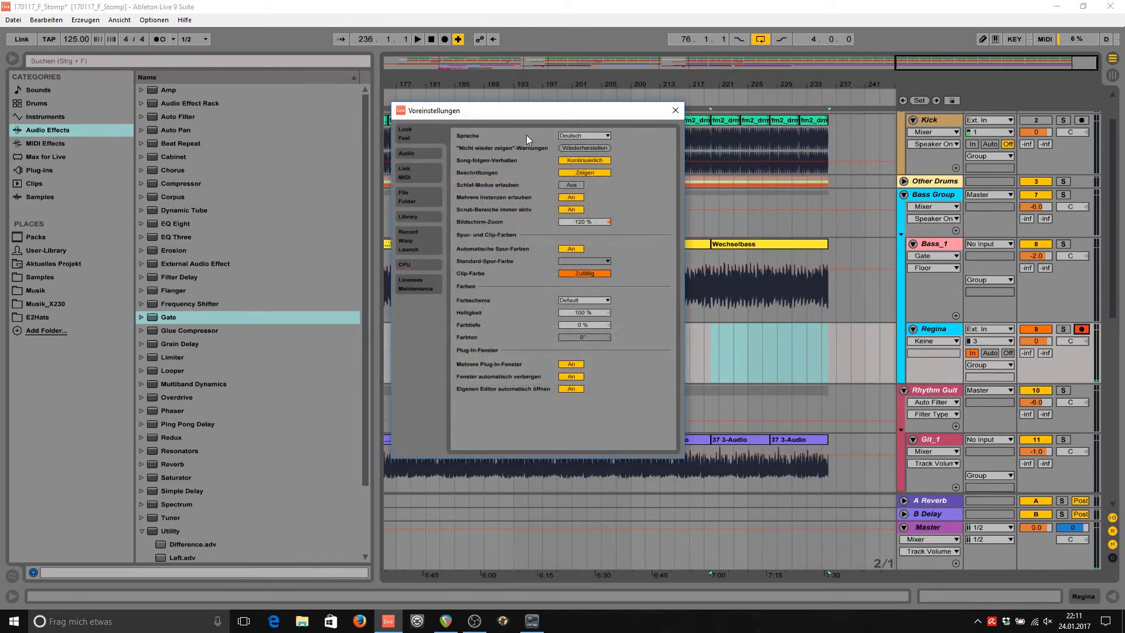
left_click(406, 154)
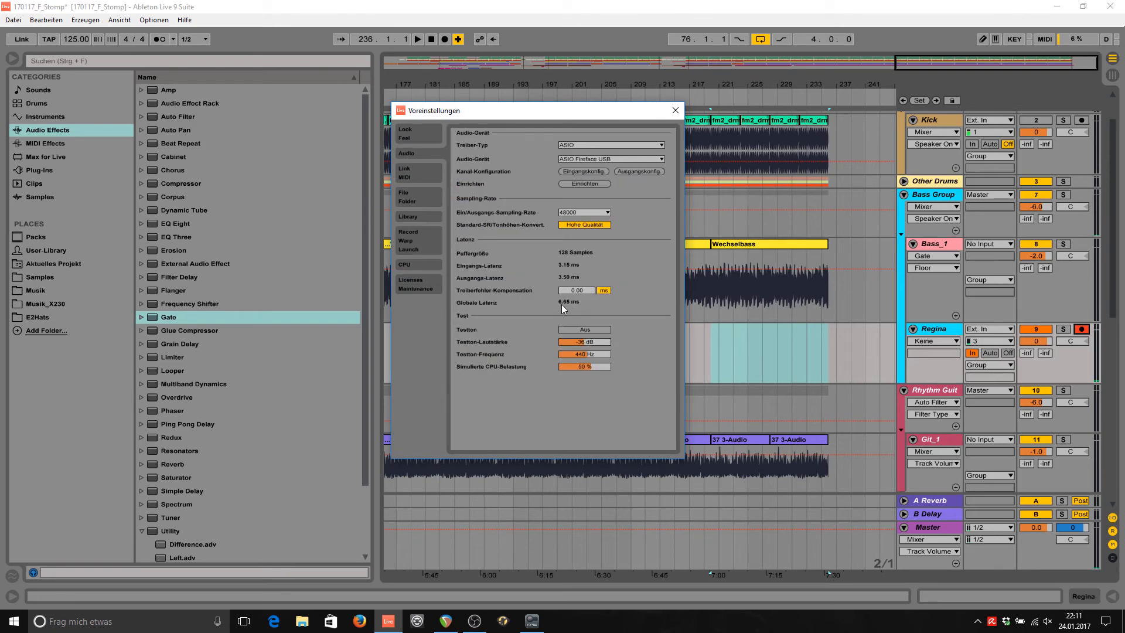
Close the audio preferences, look over the RME TotalMix FX mixer and the REAPER session, and return to Ableton Live.
left_click(673, 111)
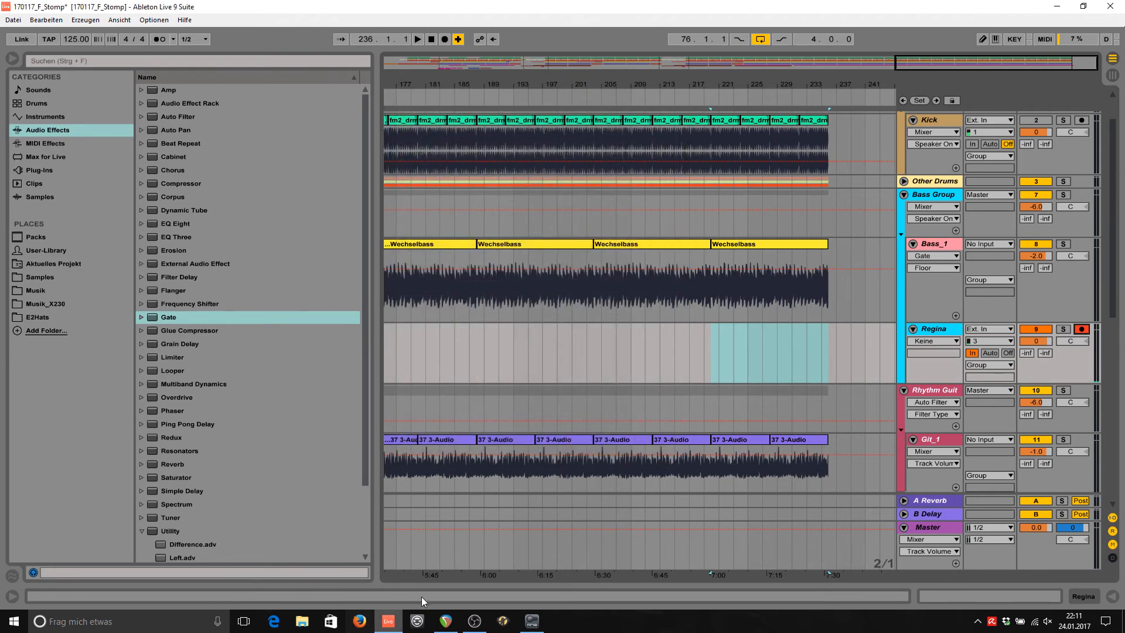
left_click(533, 621)
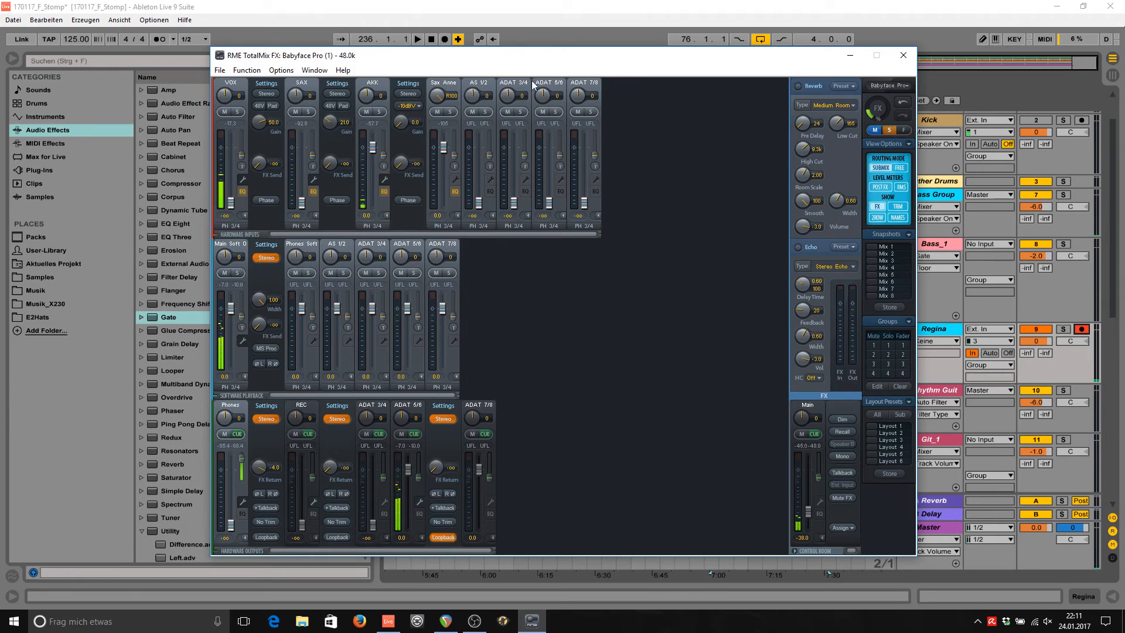
left_click(446, 622)
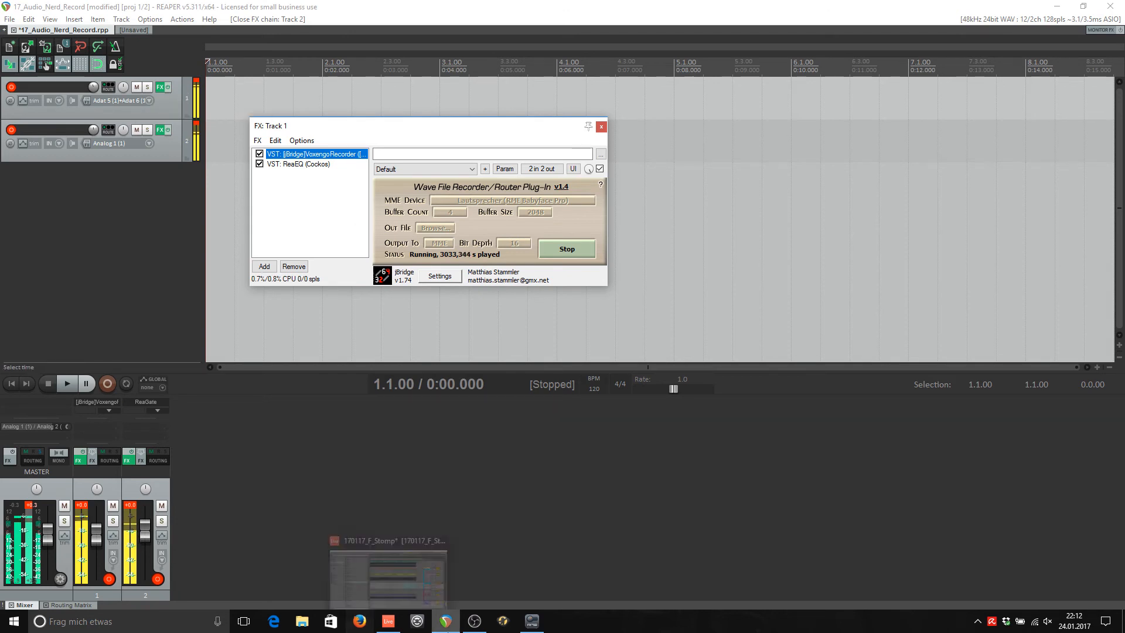
left_click(479, 623)
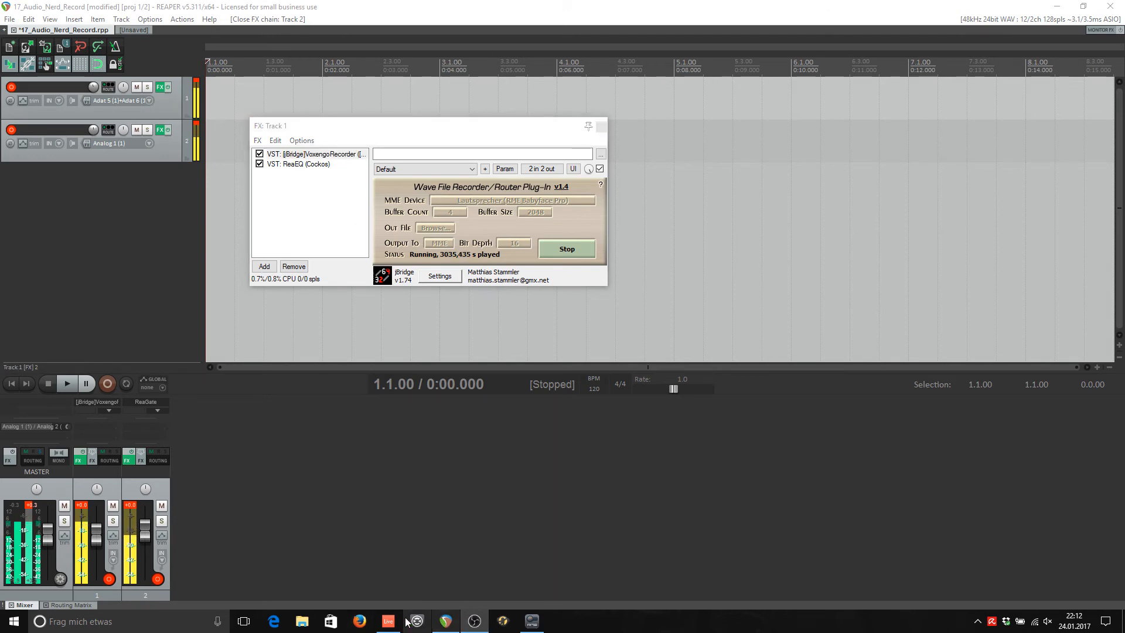
left_click(378, 622)
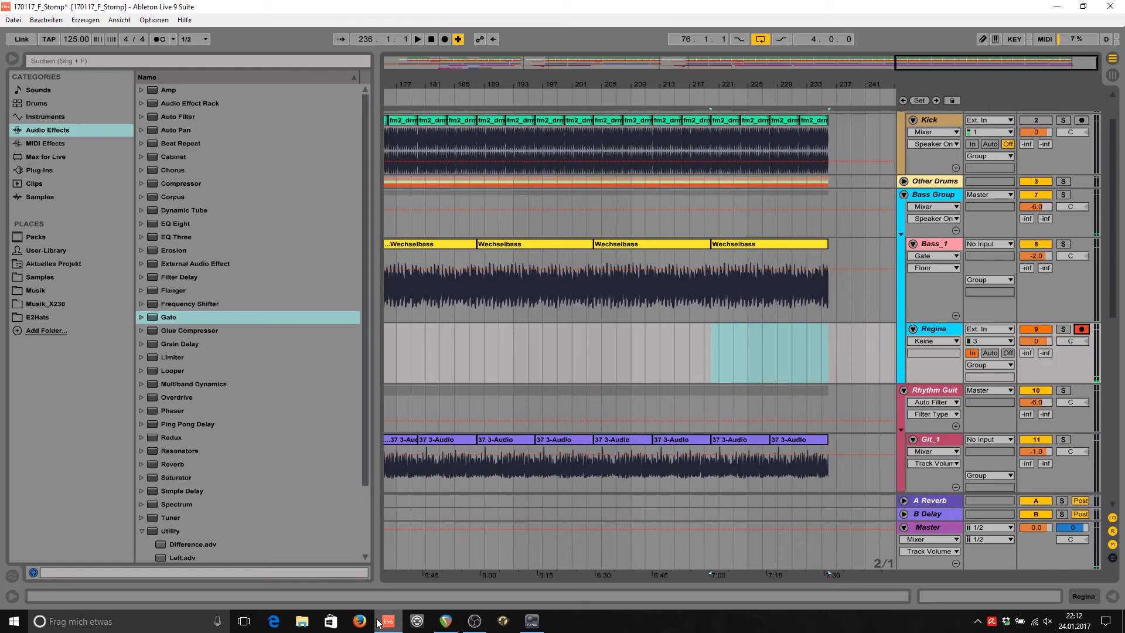
Switch to RME TotalMix FX, raise the AKK input gain to 5.5, and return to Ableton Live.
left_click(531, 621)
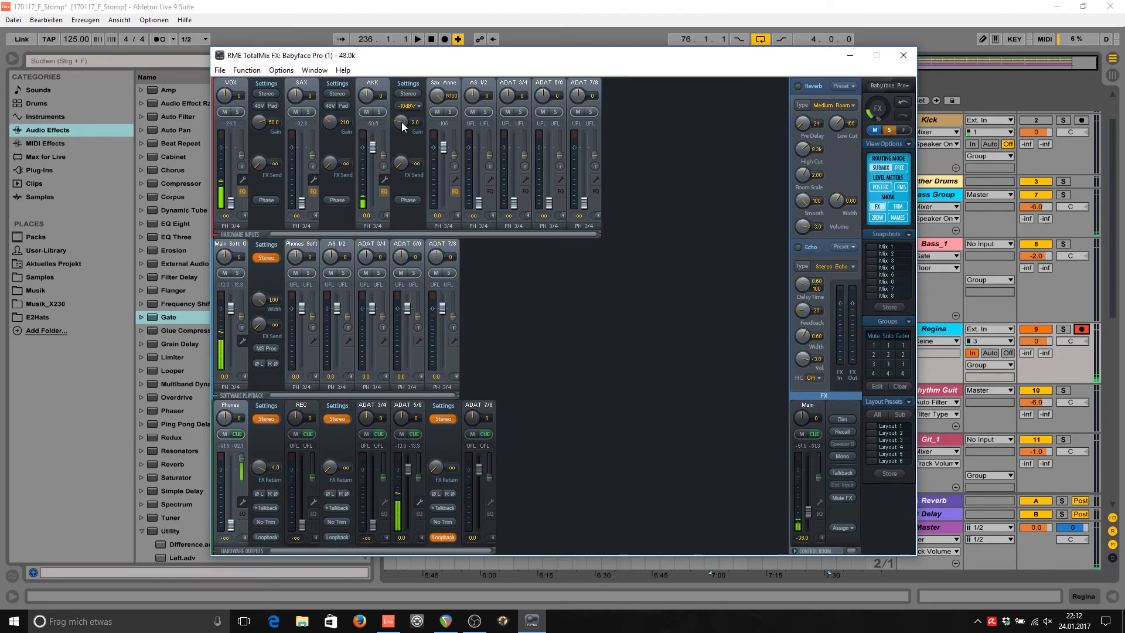
scroll(400, 122, "up", 3)
left_click_drag(400, 122, 398, 111)
left_click(850, 55)
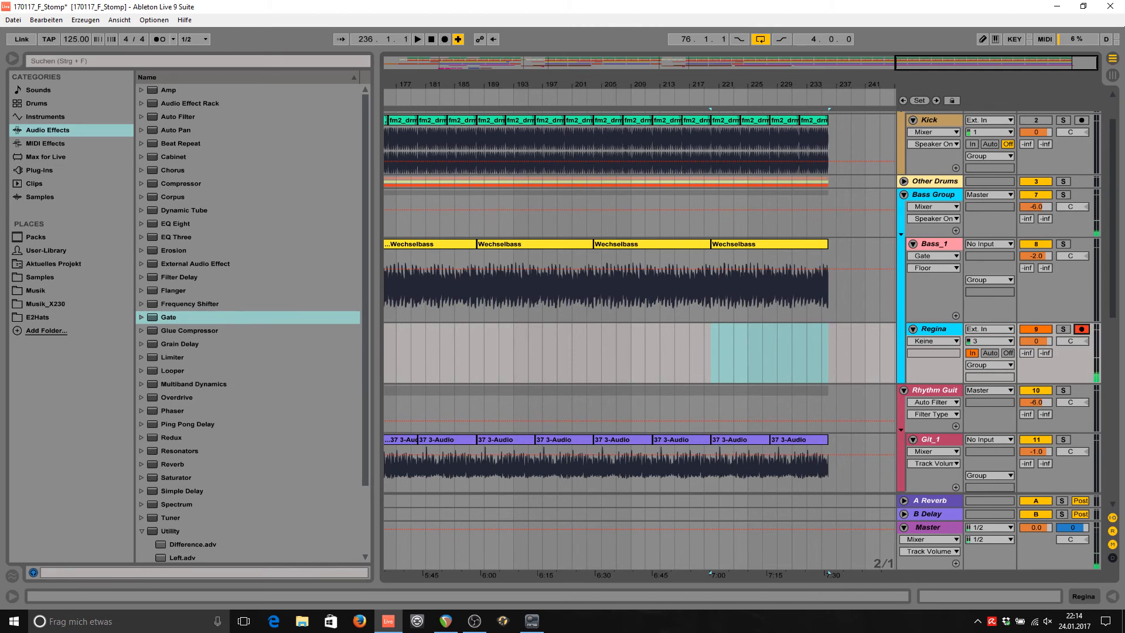
Load the E2Hats SLNCE Akk Bass rack from the User Library's default audio effects onto the new track and close its BarkOfDog plug-in window.
left_click(35, 251)
left_click(142, 129)
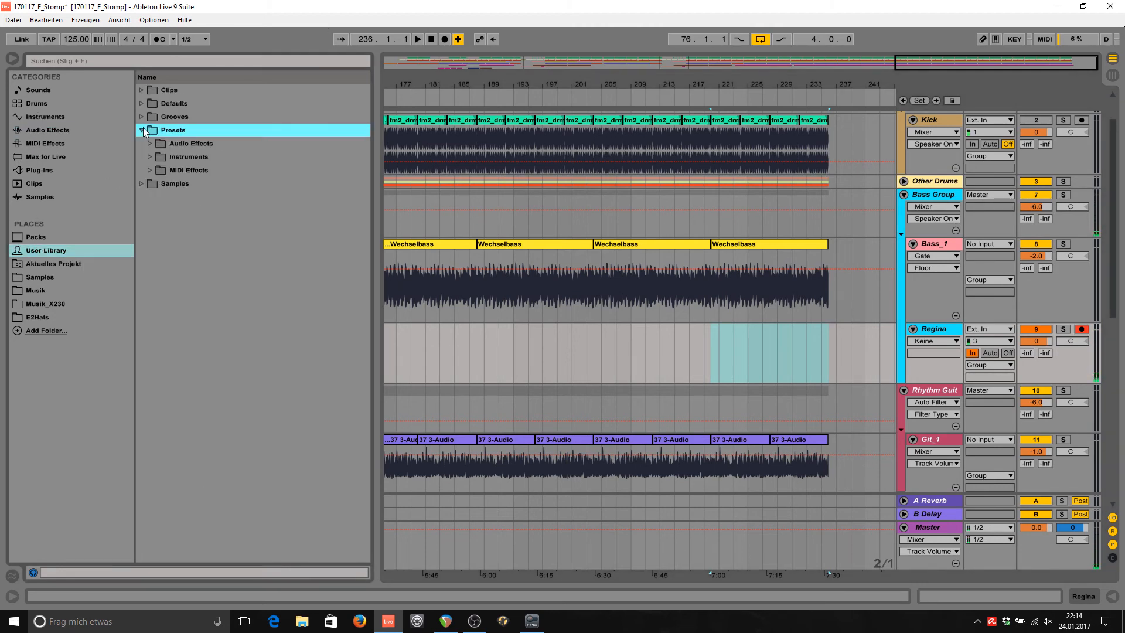
left_click(150, 144)
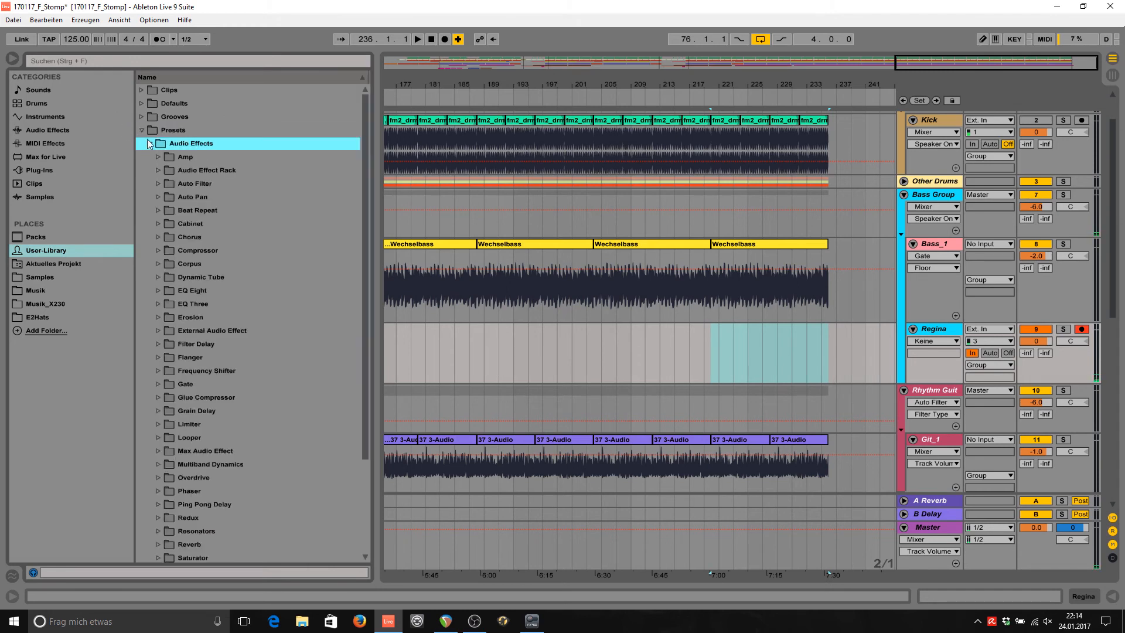
left_click(150, 143)
left_click(141, 104)
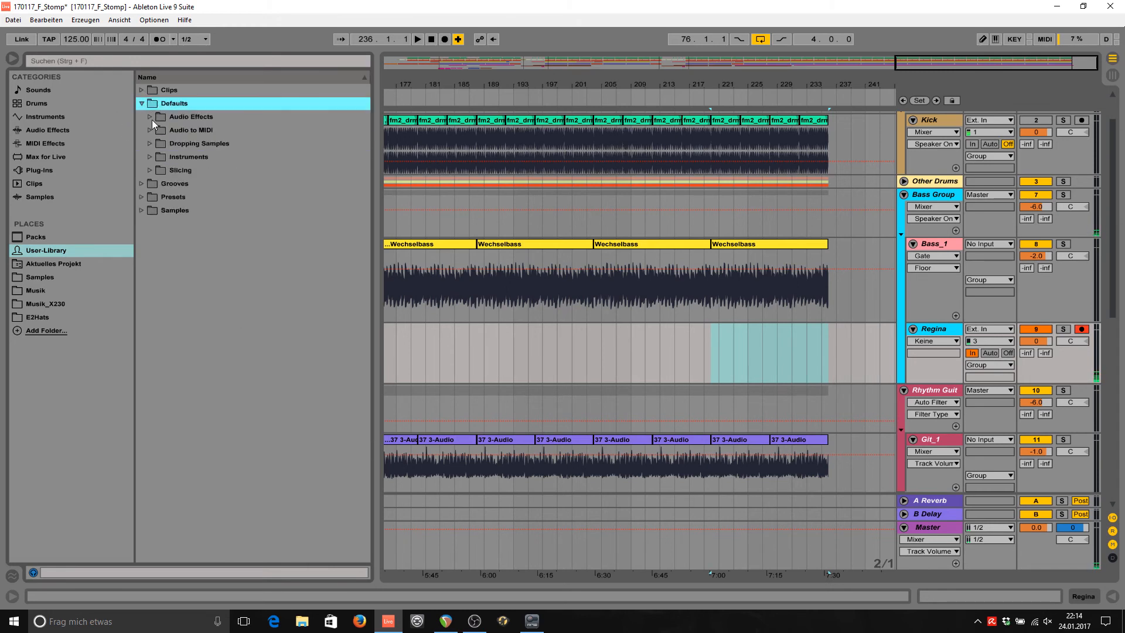
left_click(150, 117)
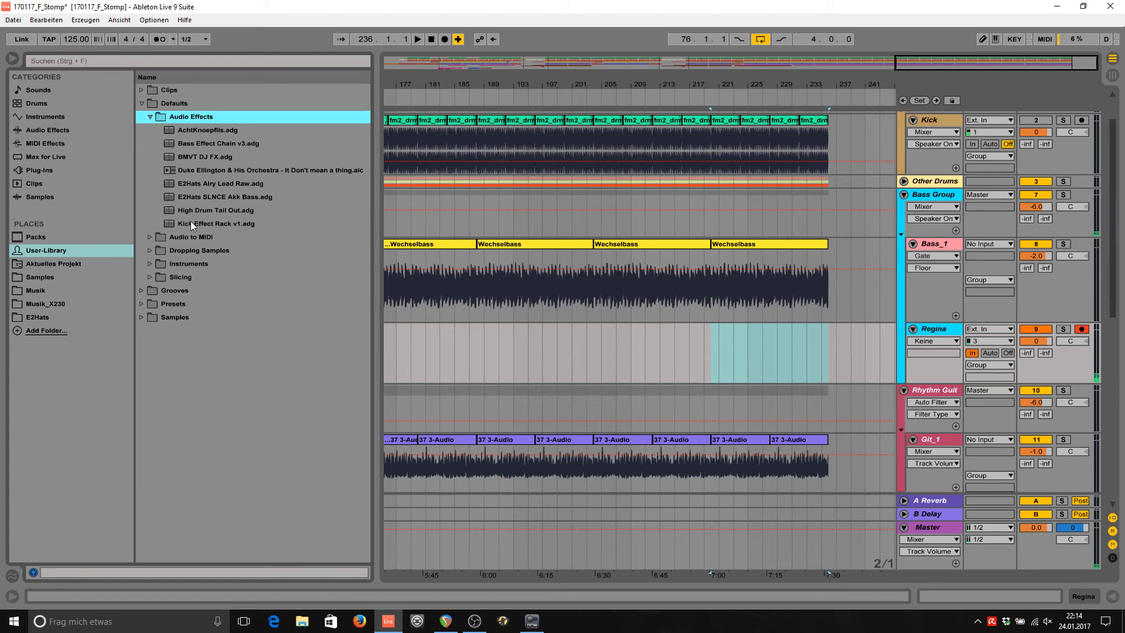
left_click(213, 197)
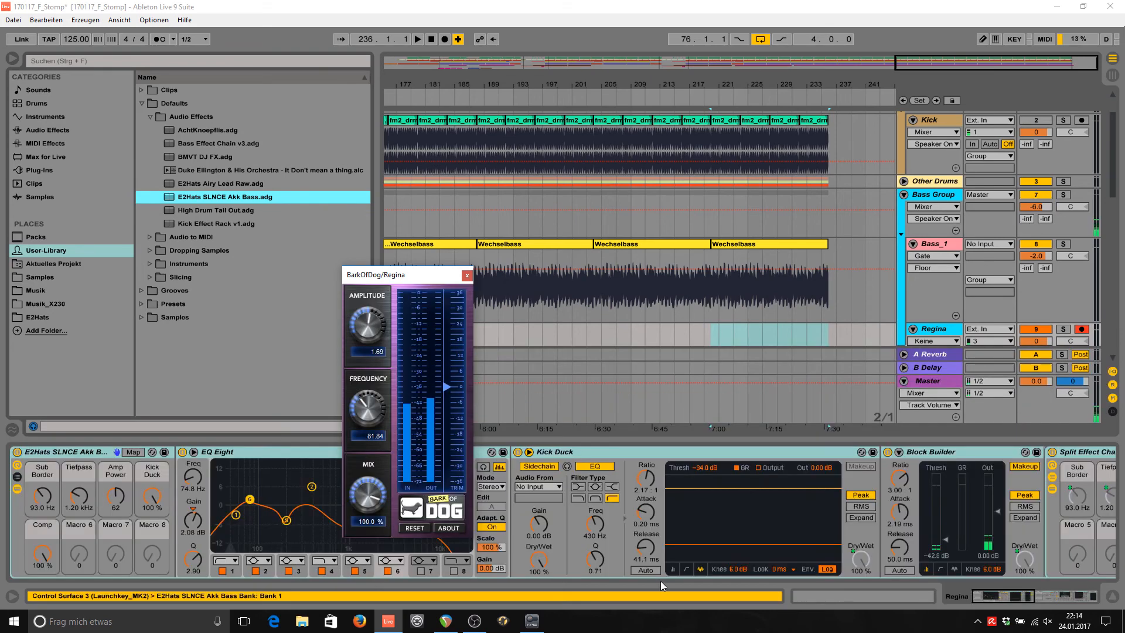
left_click(467, 275)
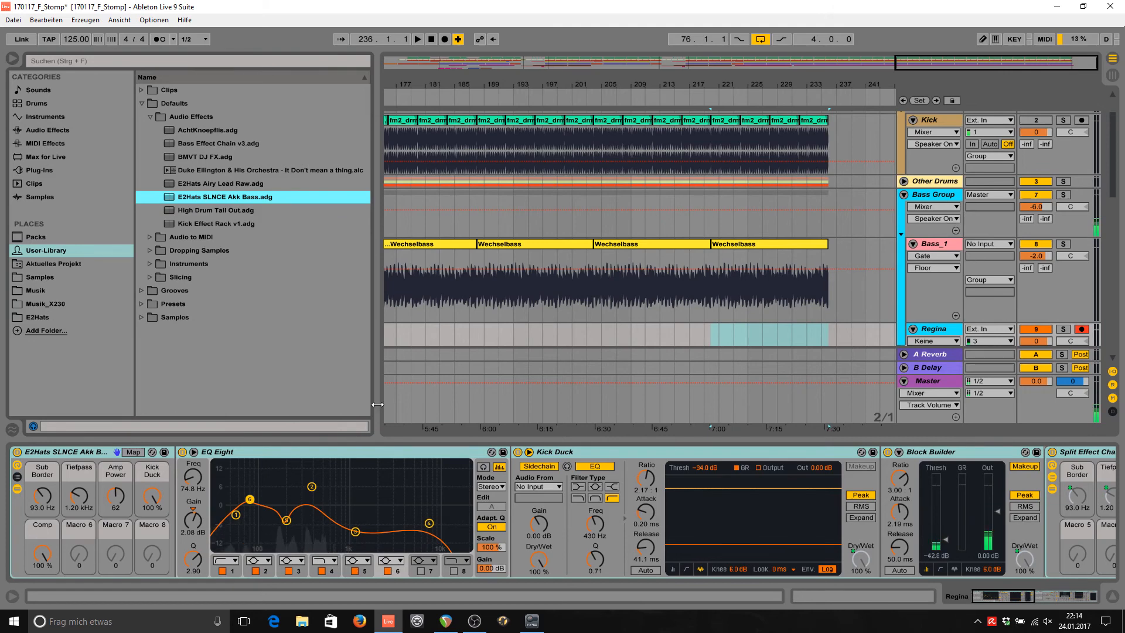
Set the Kick Duck compressor's sidechain source to the Kick track and look through the rest of the device chain.
left_click(536, 486)
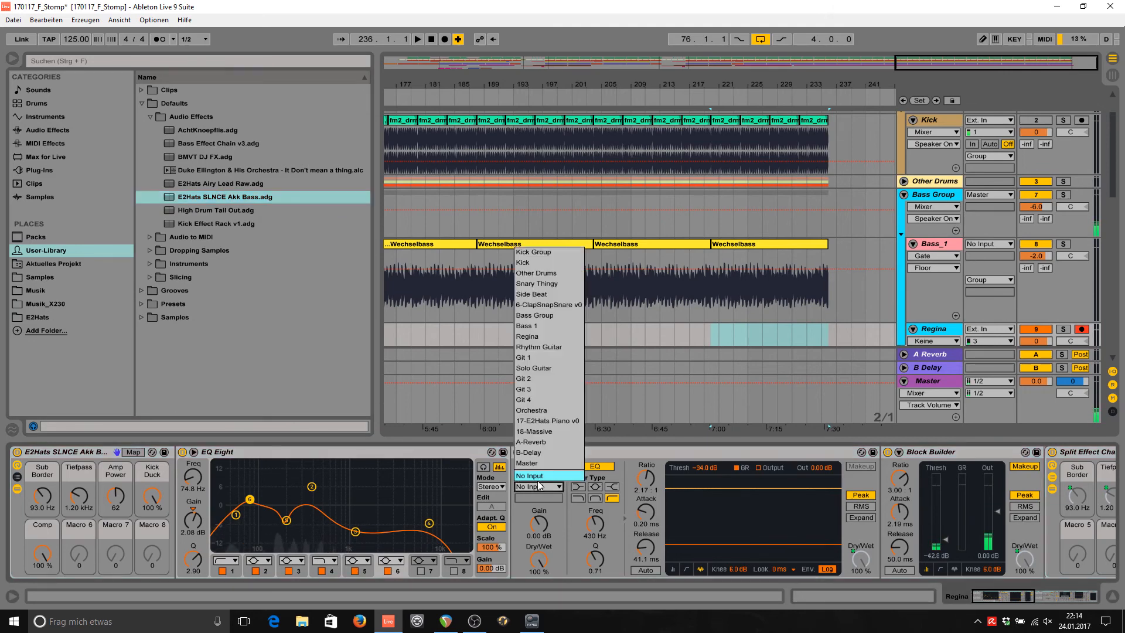
left_click(549, 262)
left_click_drag(1006, 597, 1027, 595)
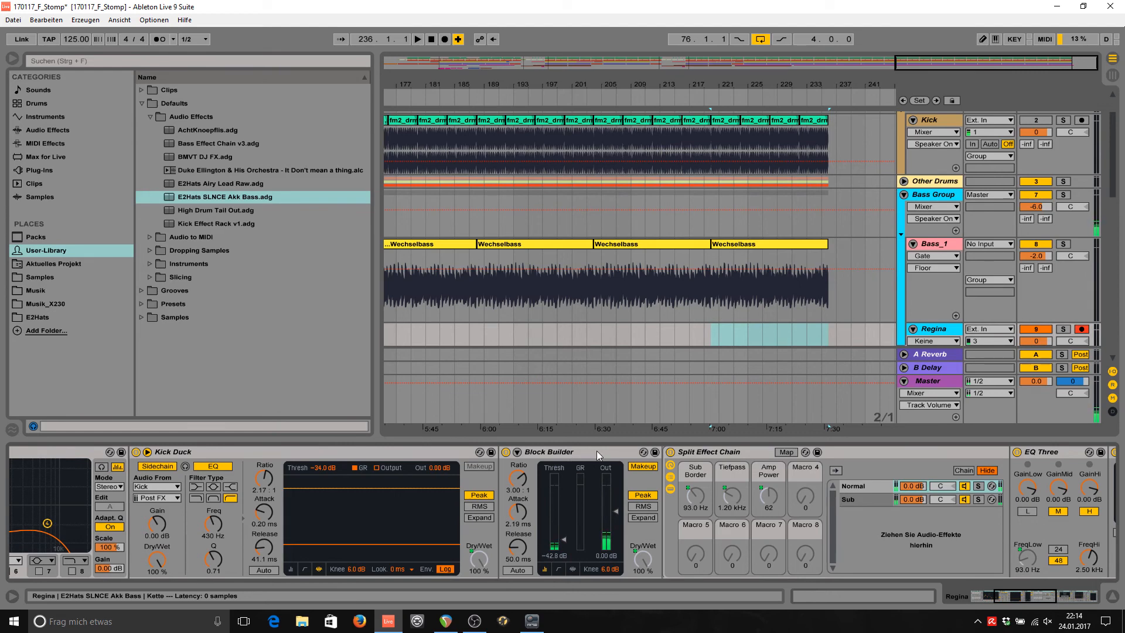
mouse_move(1008, 594)
left_mouse_down()
mouse_move(1071, 600)
mouse_move(996, 603)
left_mouse_up()
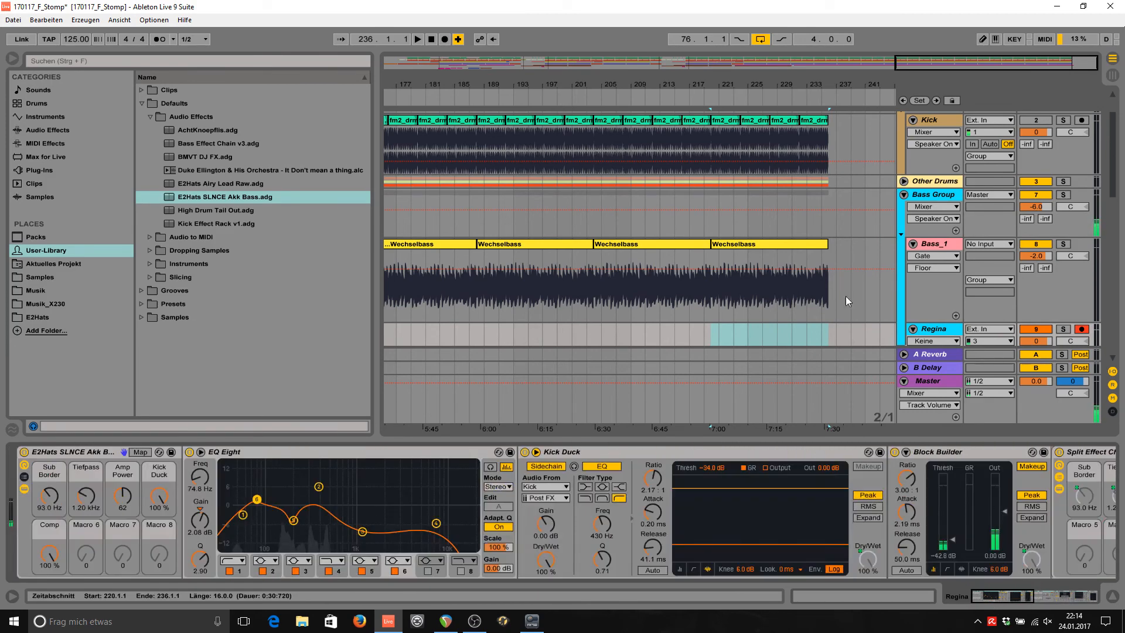
Place the insert marker at bar 76 on the new track and play the passage from there.
scroll(845, 297, "down", 1)
mouse_move(931, 67)
left_mouse_down()
mouse_move(488, 67)
mouse_move(557, 66)
left_mouse_up()
left_click(598, 333)
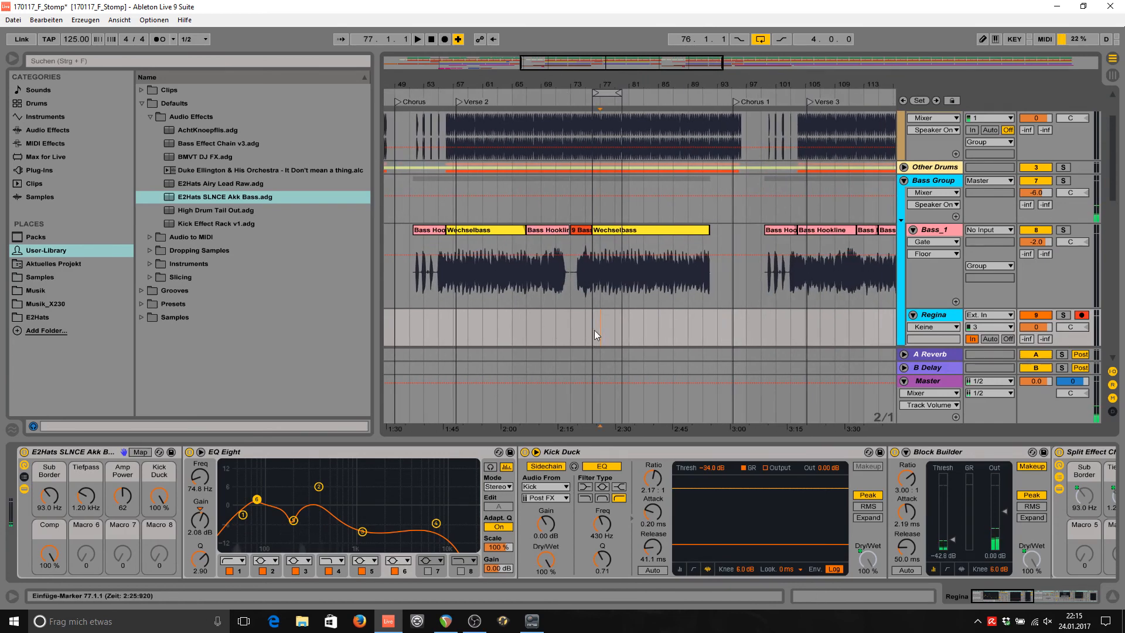
left_click(592, 329)
mouse_move(653, 63)
left_mouse_down()
mouse_move(654, 111)
mouse_move(586, 107)
left_mouse_up()
left_click(759, 321)
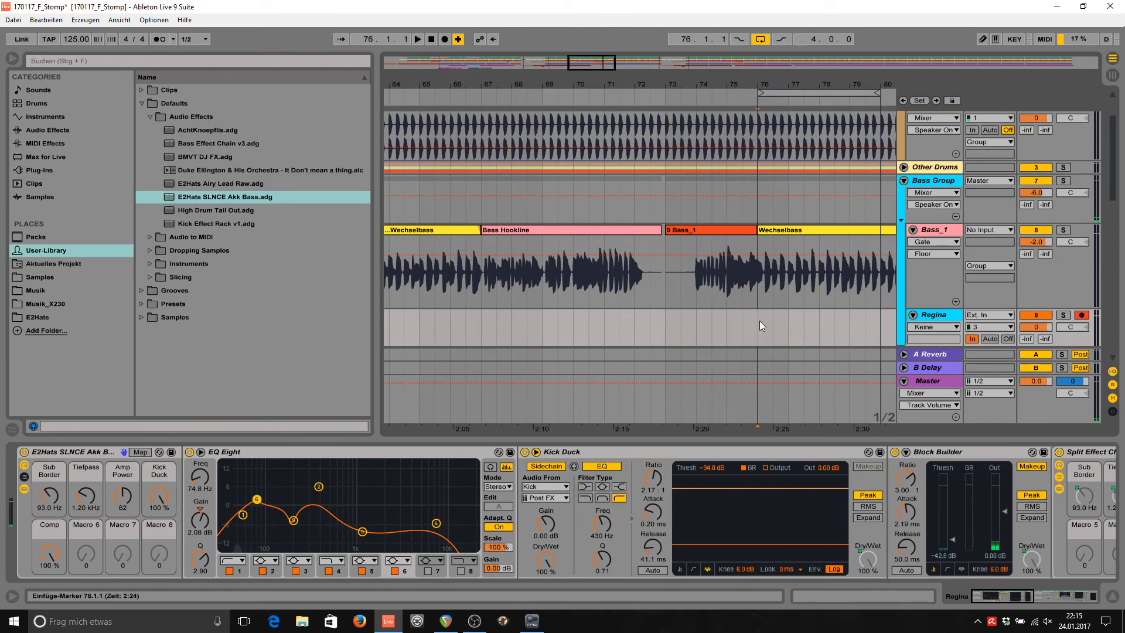
key("space")
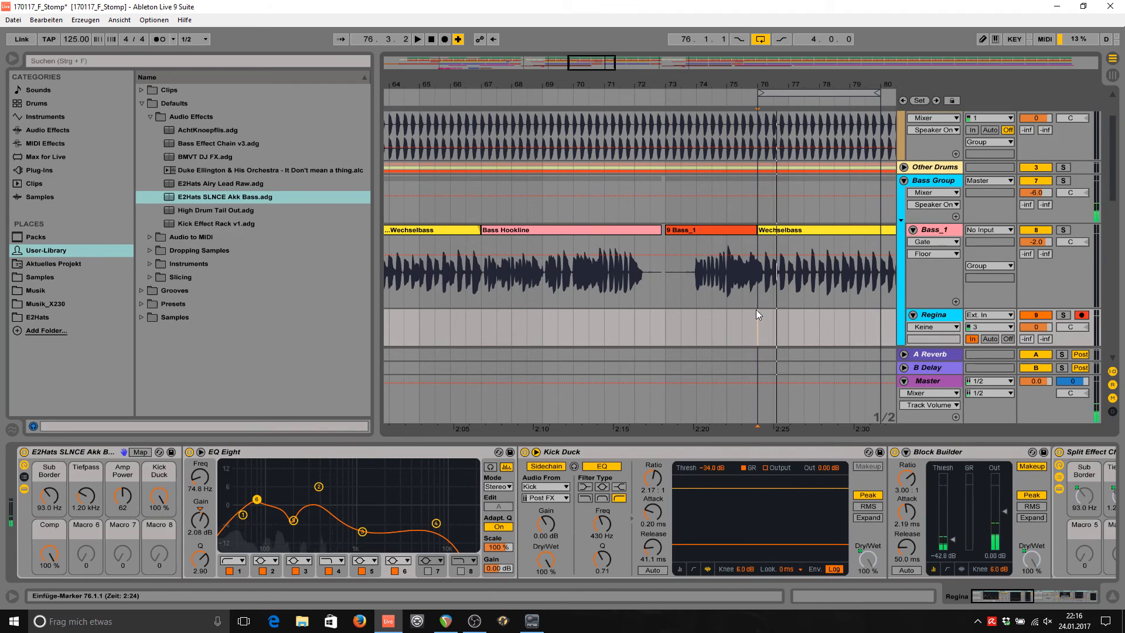
Check the levels in RME TotalMix FX, then record a take on the new track starting from bar 74.
left_click(741, 325)
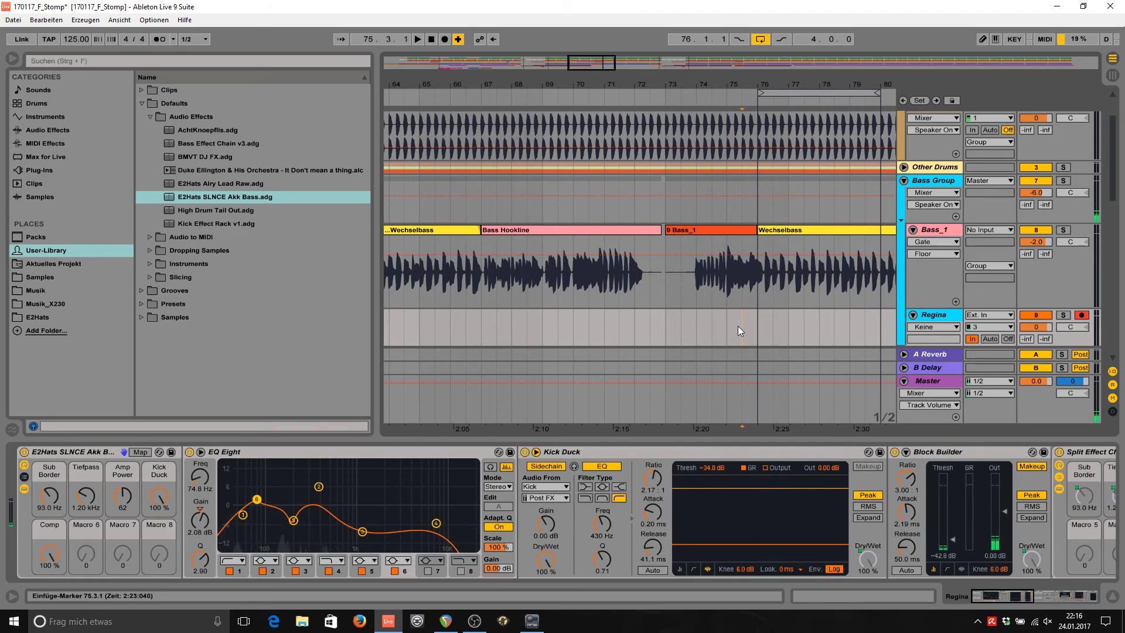
mouse_move(576, 83)
left_mouse_down()
mouse_move(467, 72)
mouse_move(467, 83)
mouse_move(387, 83)
mouse_move(396, 78)
left_mouse_up()
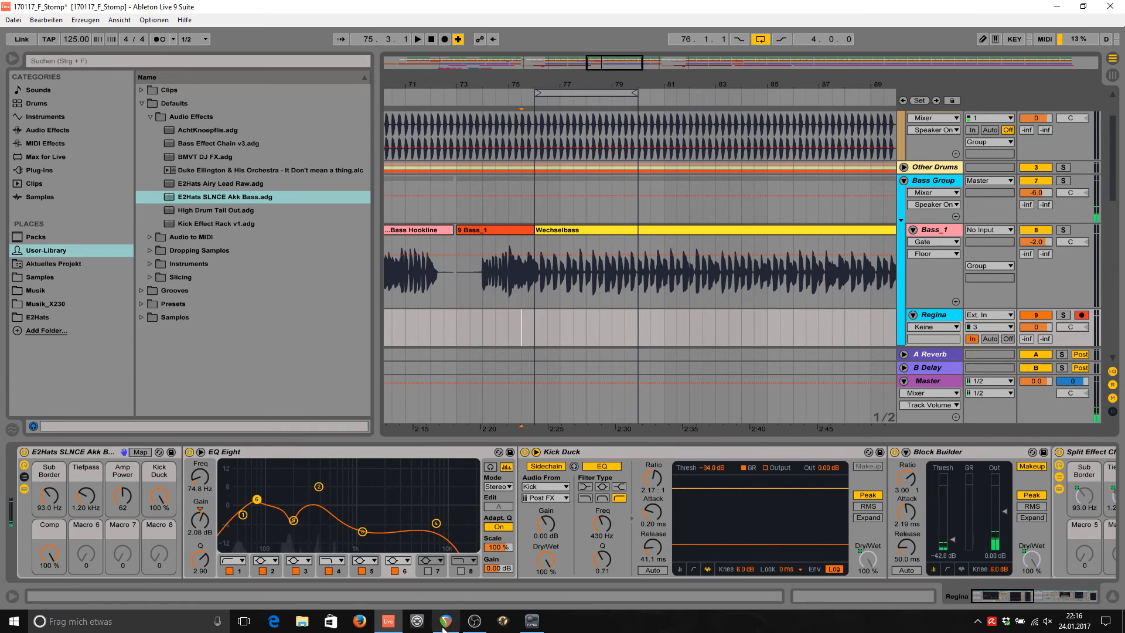
left_click(531, 621)
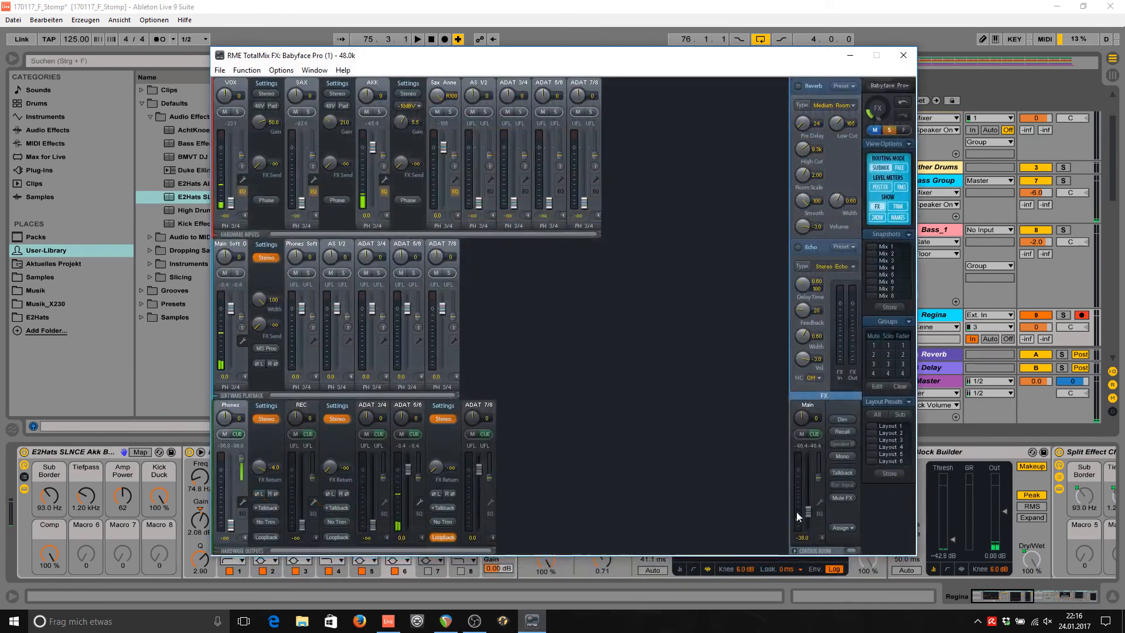
left_click(850, 55)
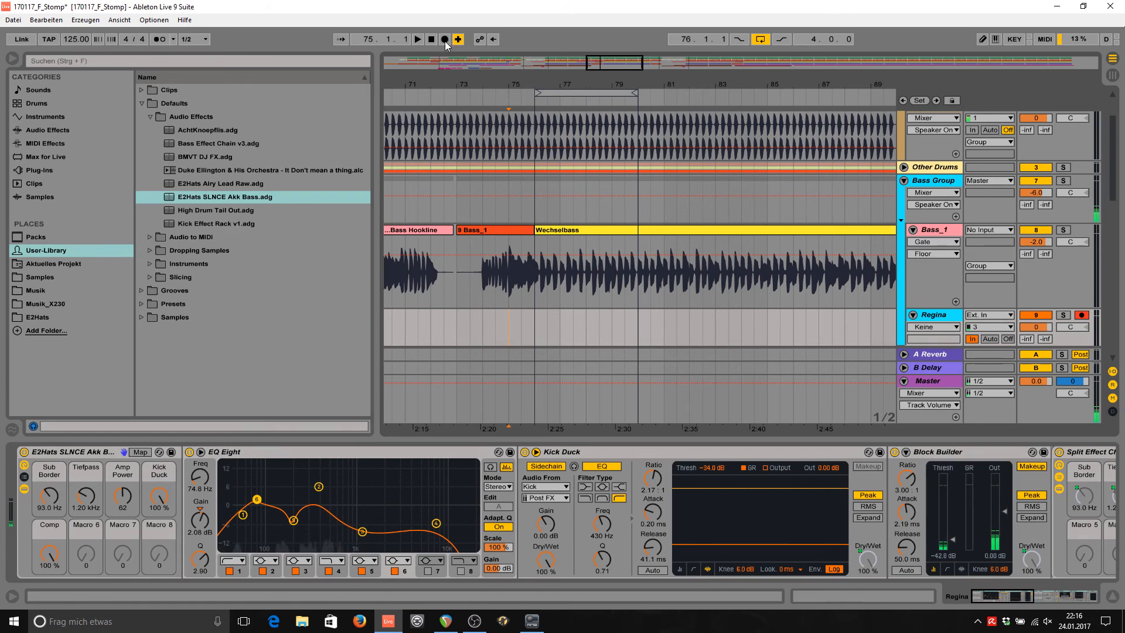
left_click(486, 333)
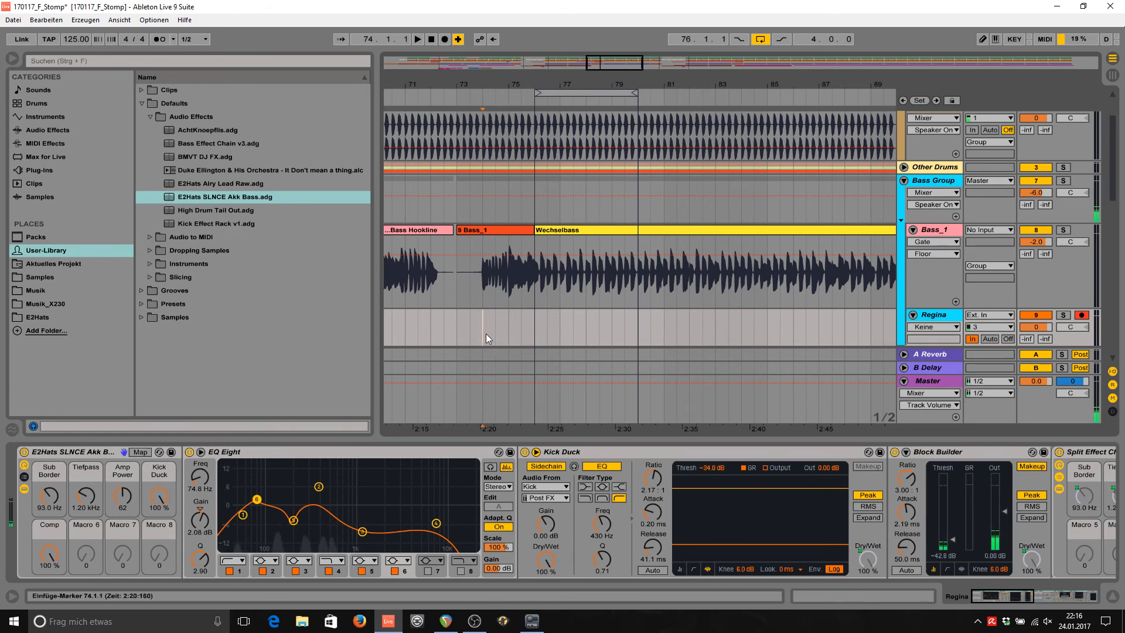
left_click(446, 40)
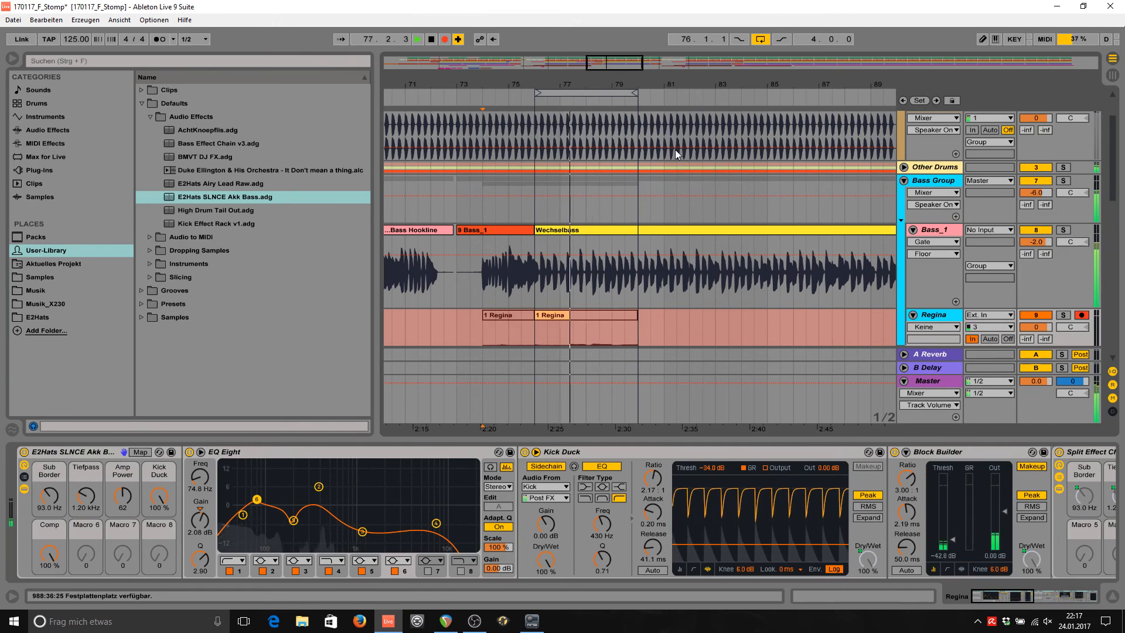
key("space")
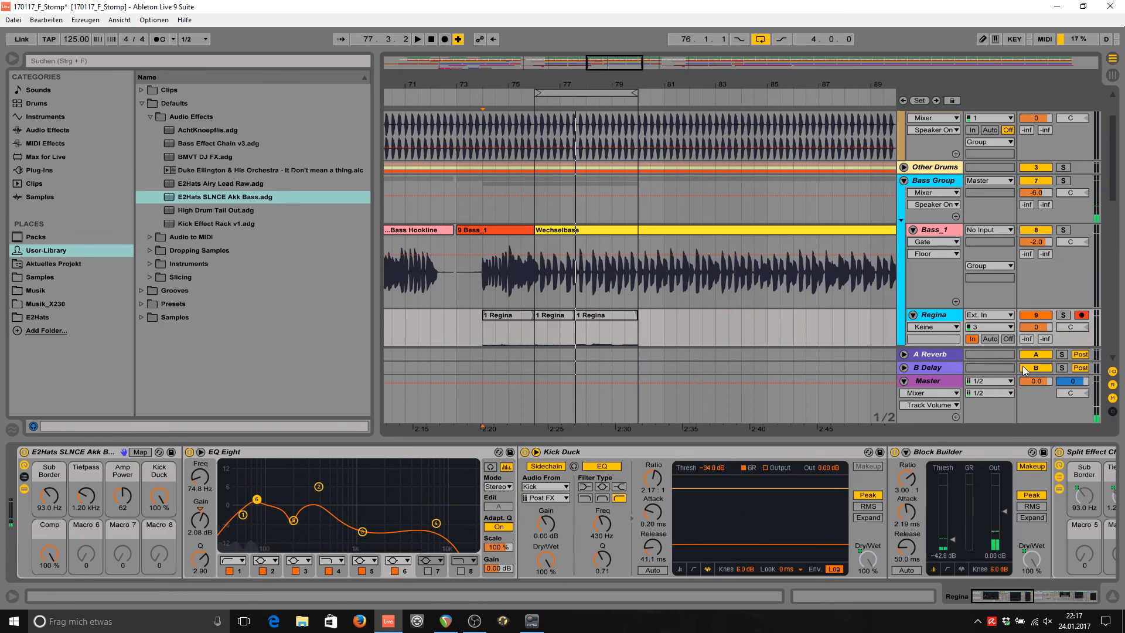
Disarm the new track, set its monitoring to Auto, and play back the recorded take from 78.2.1.
scroll(1051, 237, "down", 2)
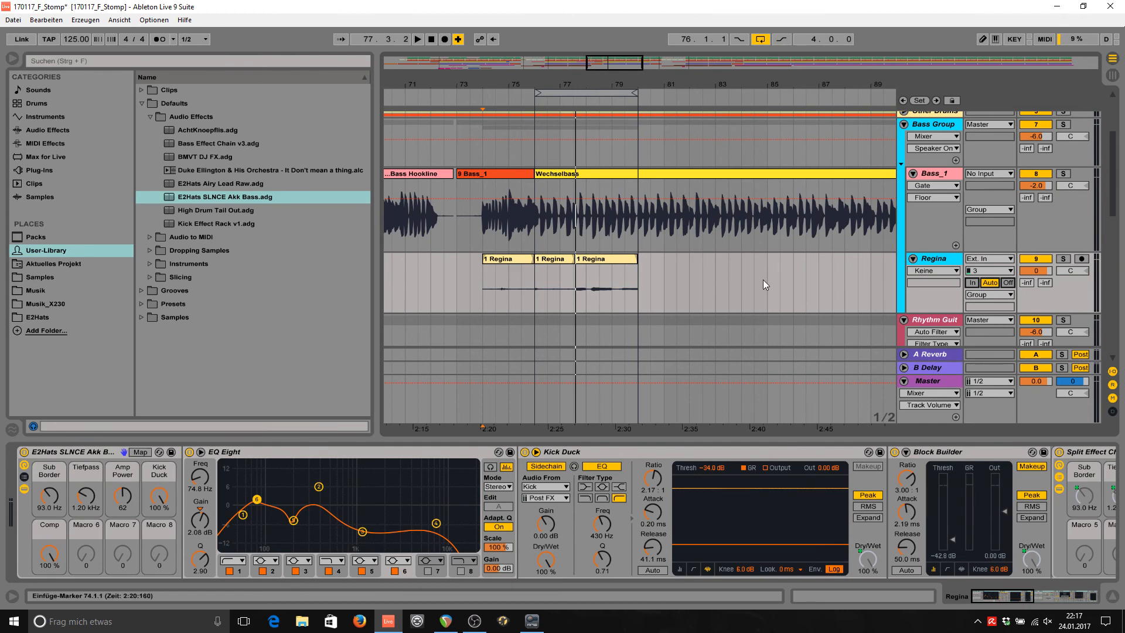
key("space")
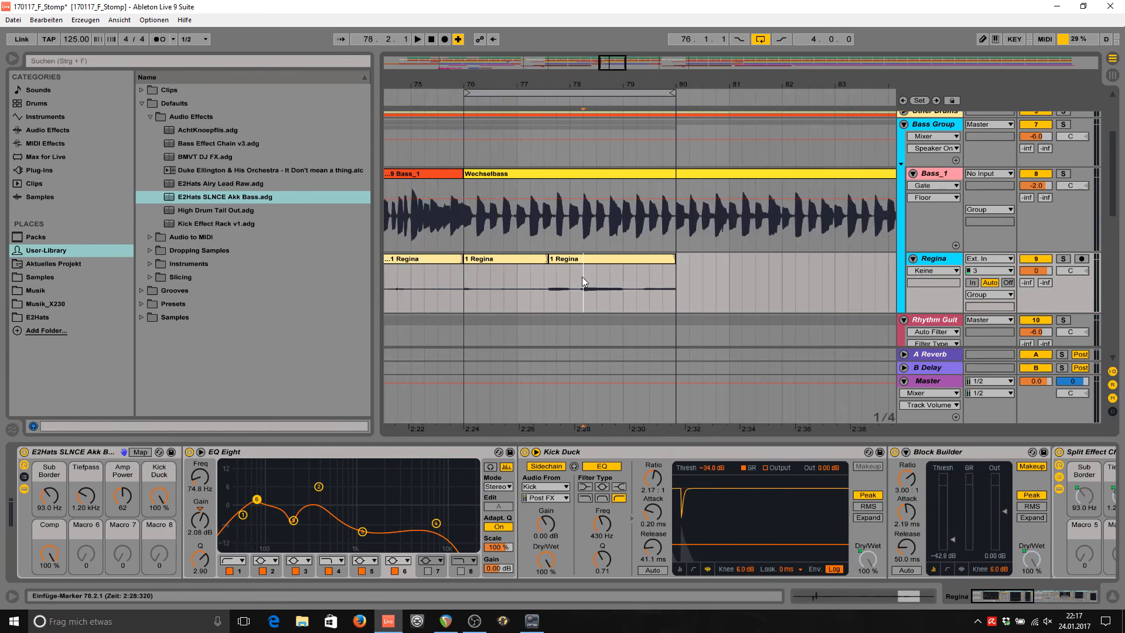
key("space")
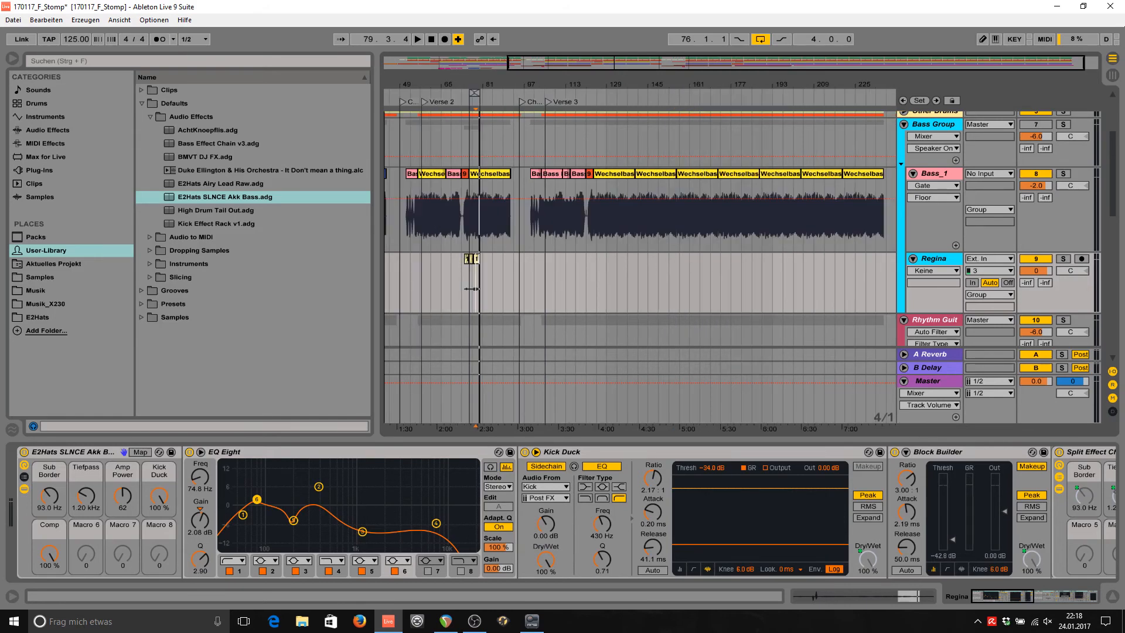
left_click_drag(595, 65, 595, 117)
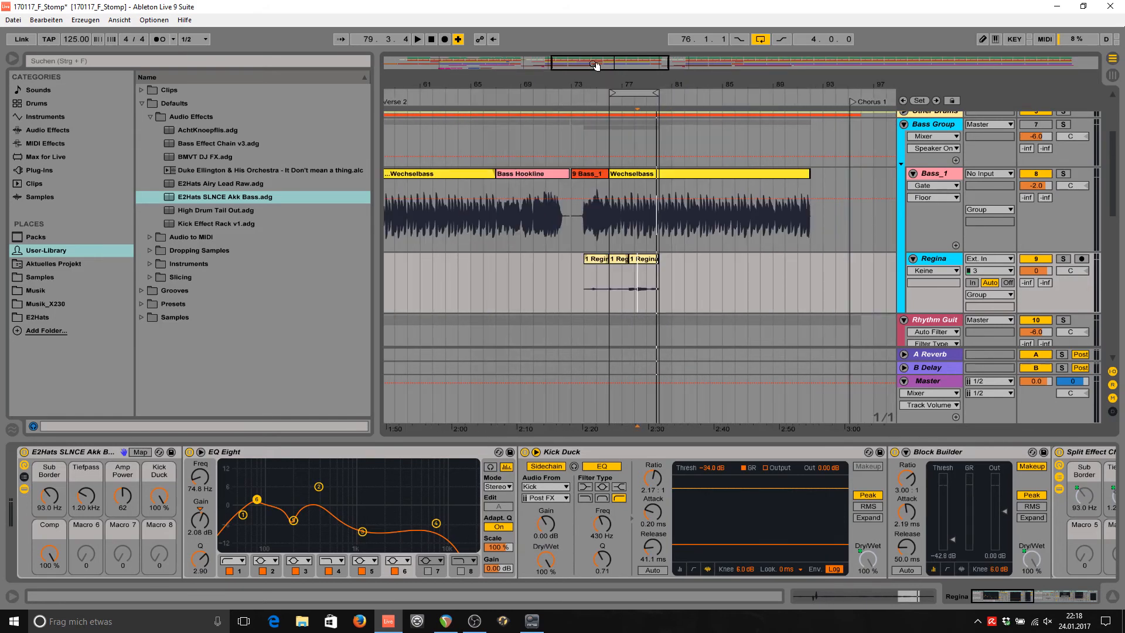